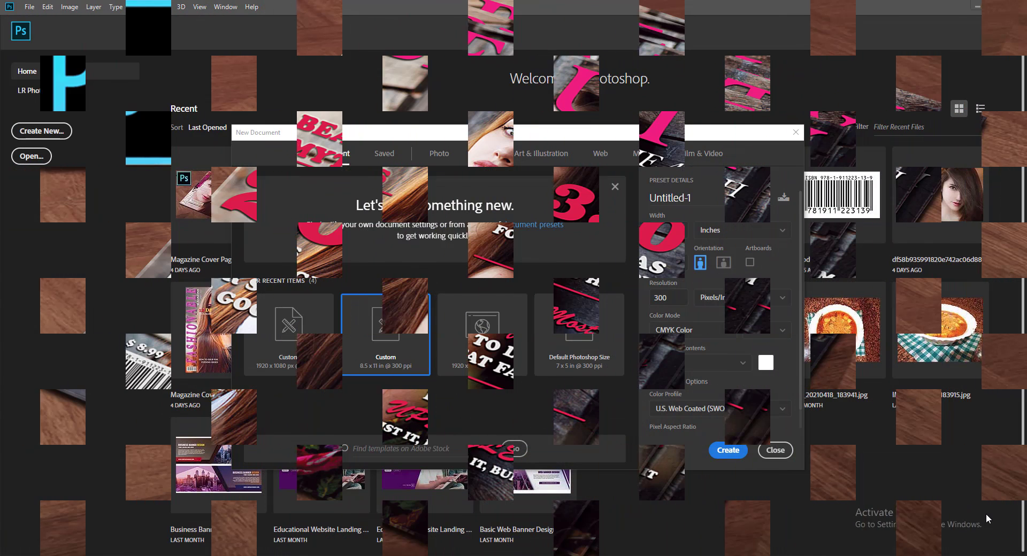
# Step: Create an 8.5 × 11 in, 300 ppi CMYK document named Beauty Magazine Cover Design
pyautogui.click(718, 202)
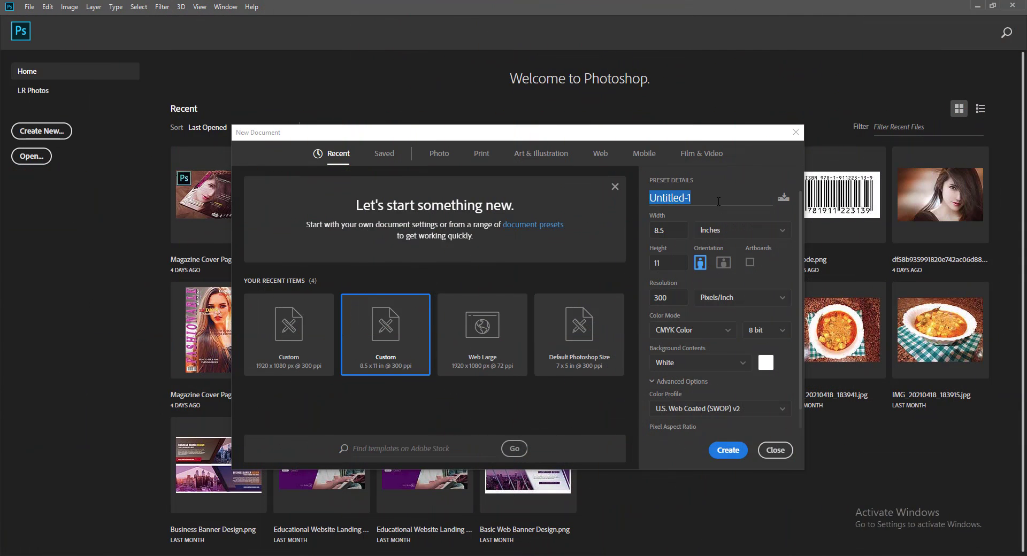
pyautogui.write('Bea')
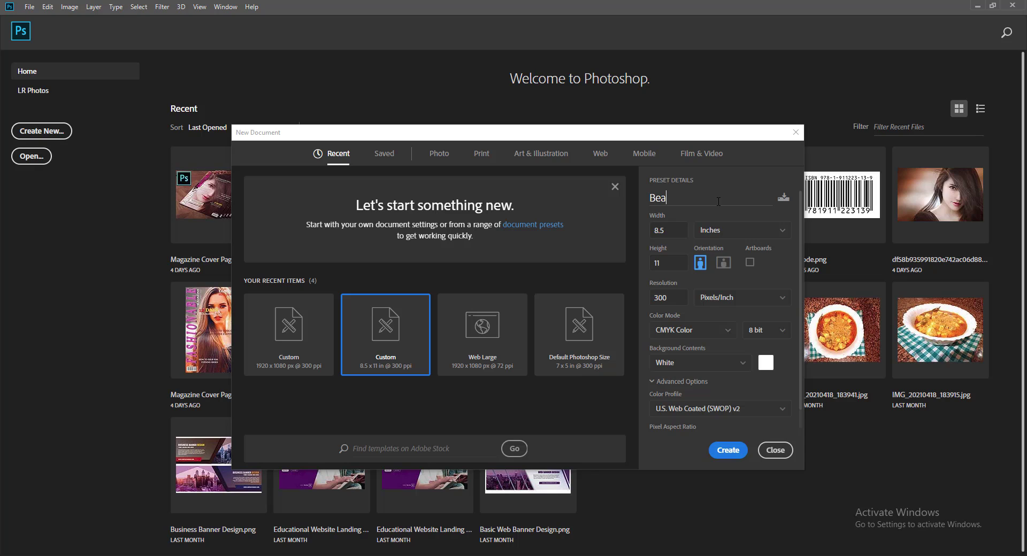
pyautogui.write('Maga')
pyautogui.write('sign')
pyautogui.scroll(-1, 727, 289)
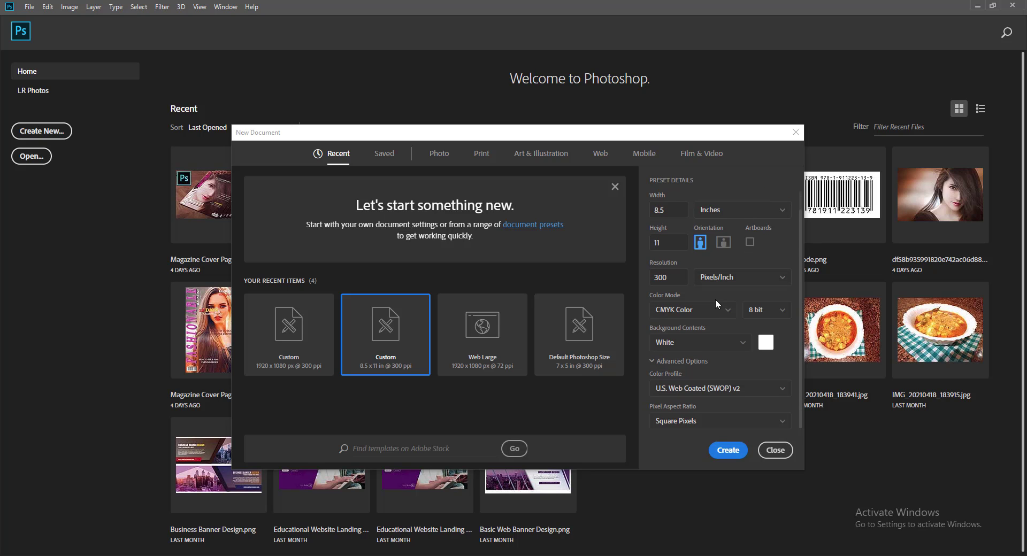
pyautogui.click(727, 450)
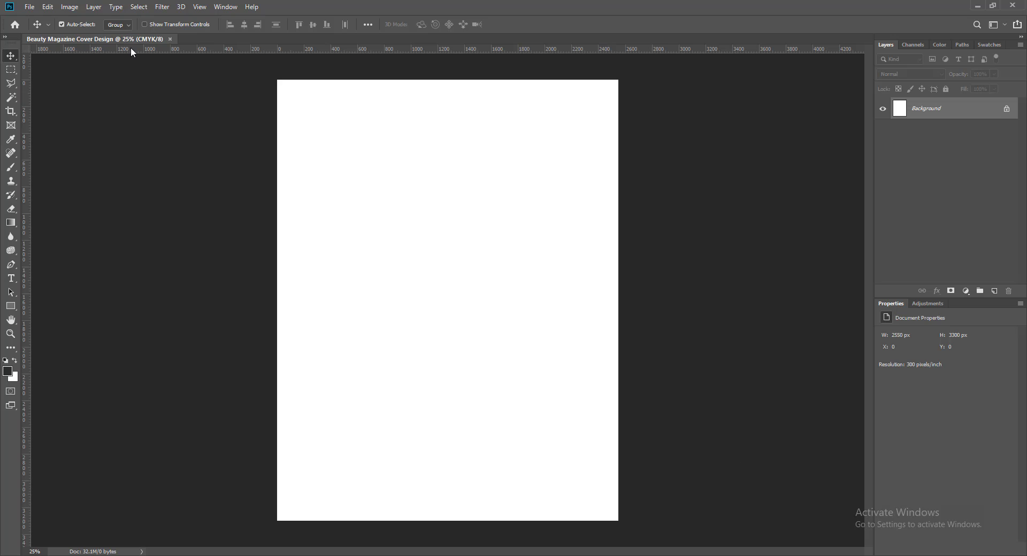
# Step: Add an empty layer and save the document as a PSD in the Photoshop Works folder
pyautogui.click(994, 291)
pyautogui.click(30, 7)
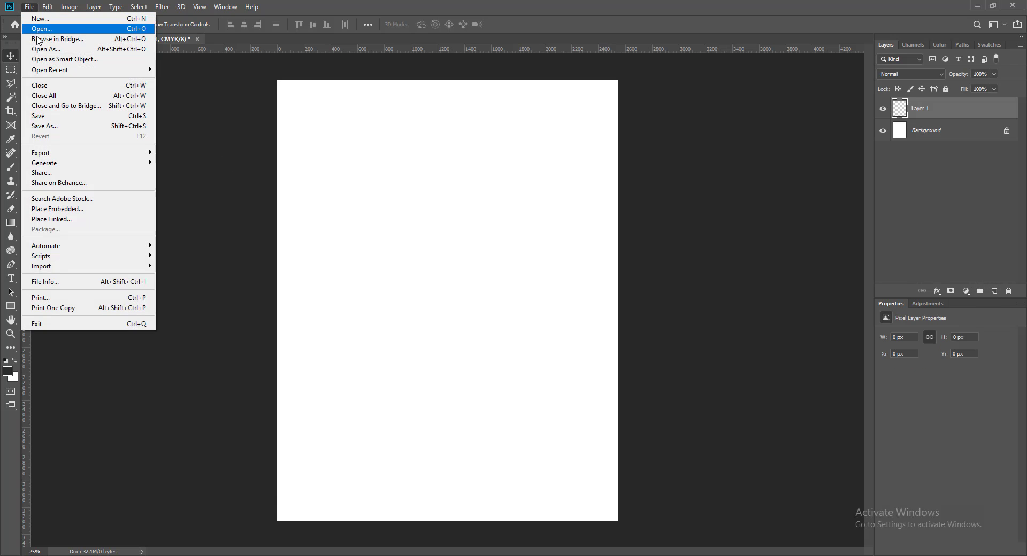
pyautogui.click(41, 115)
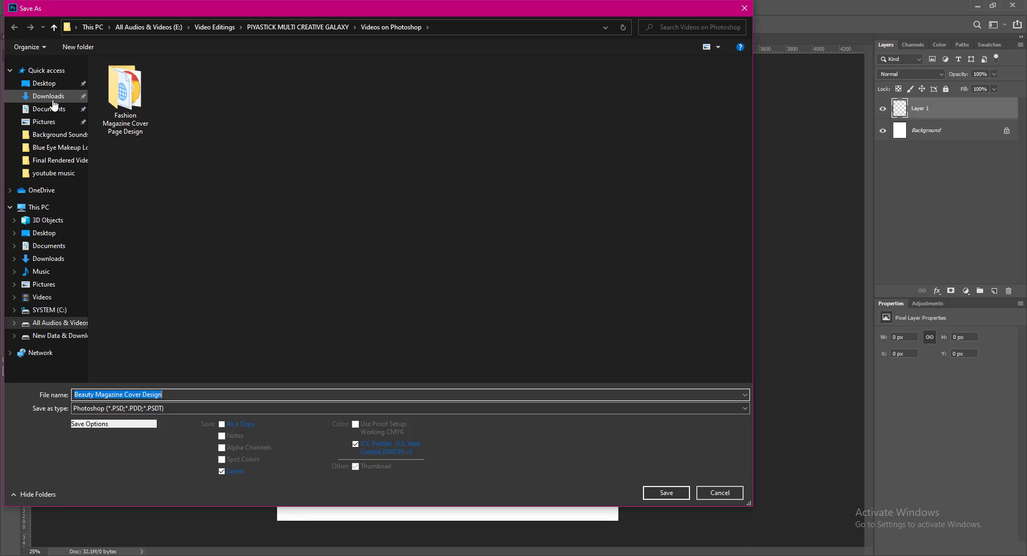
pyautogui.click(54, 335)
pyautogui.doubleClick(389, 99)
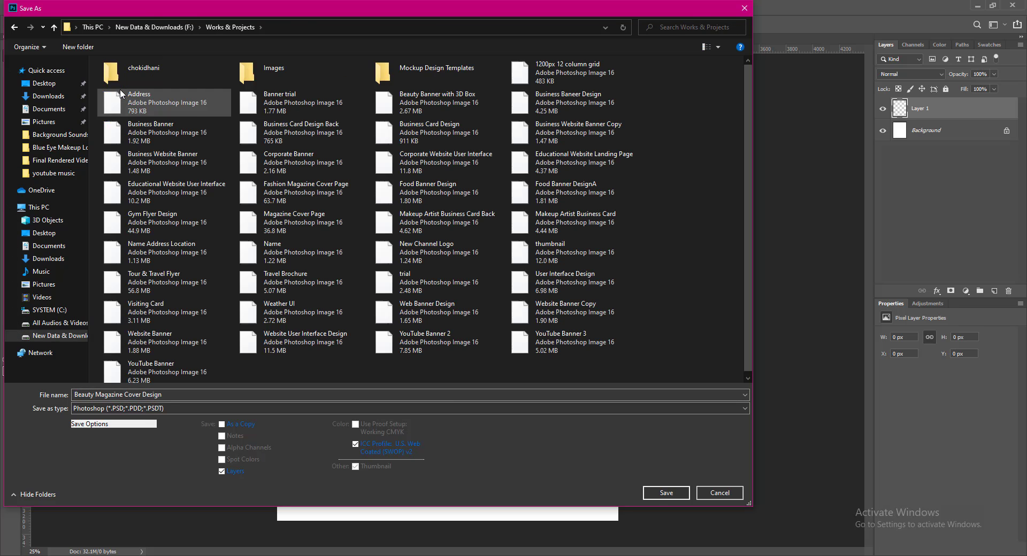
pyautogui.click(672, 492)
pyautogui.click(646, 174)
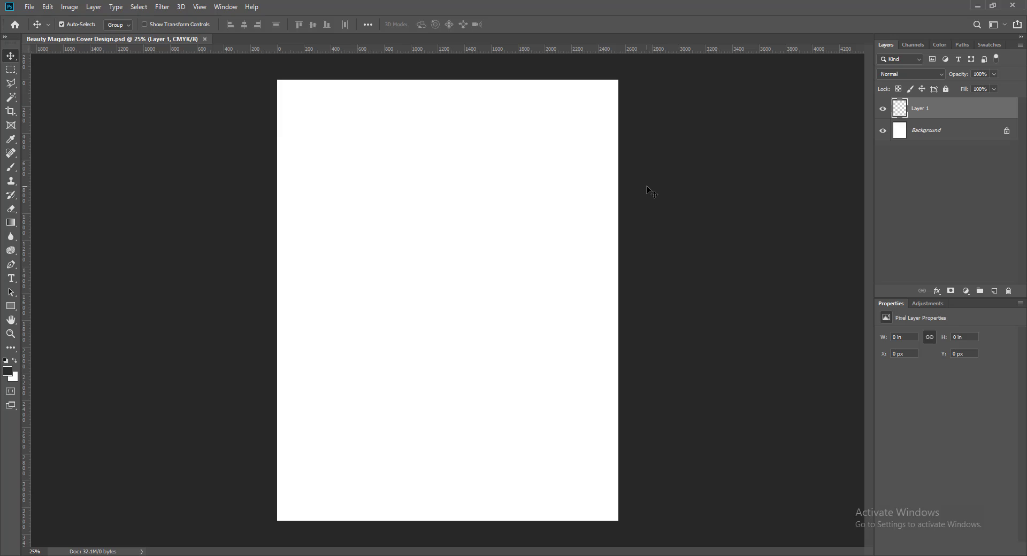
# Step: Draw an exact 80 × 1000 px rectangle on the page as a margin spacer
pyautogui.hotkey('ctrl', '+')
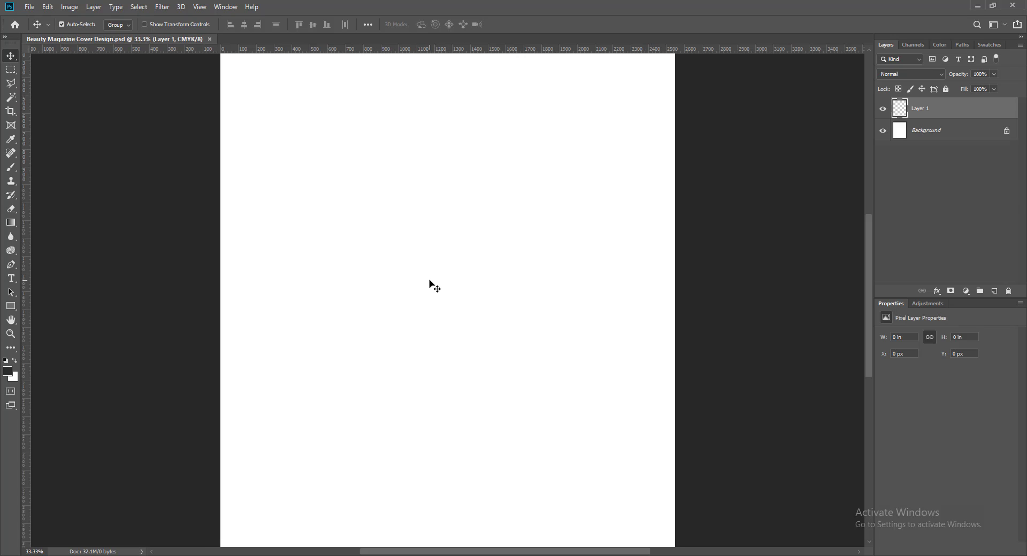
pyautogui.scroll(-2, 431, 285)
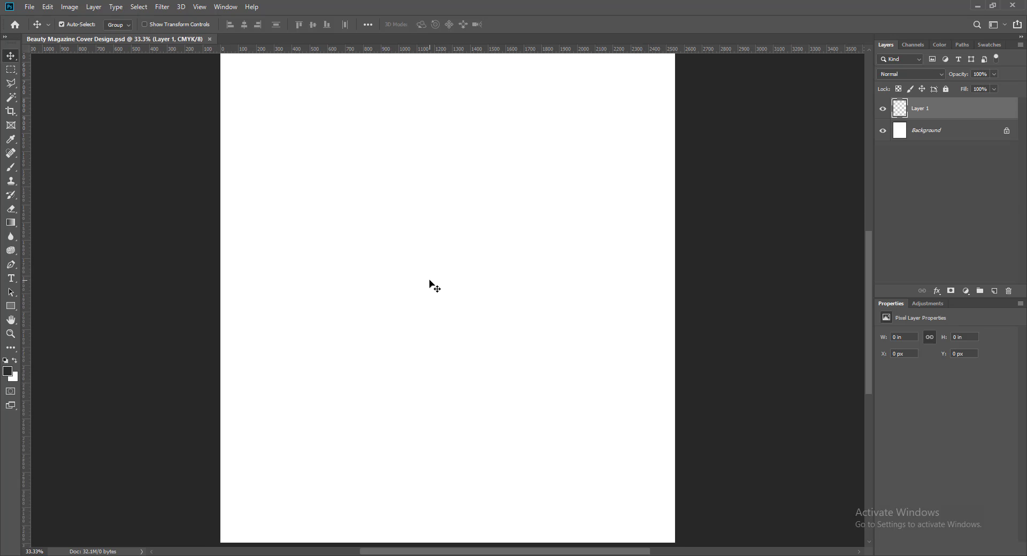
pyautogui.scroll(2, 430, 284)
pyautogui.scroll(1, 430, 284)
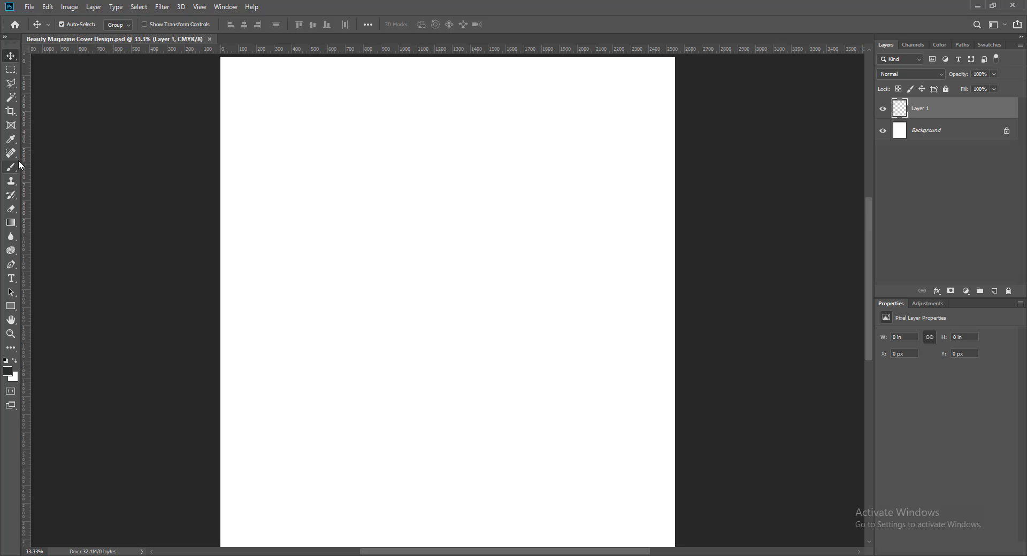
pyautogui.click(11, 305)
pyautogui.click(430, 229)
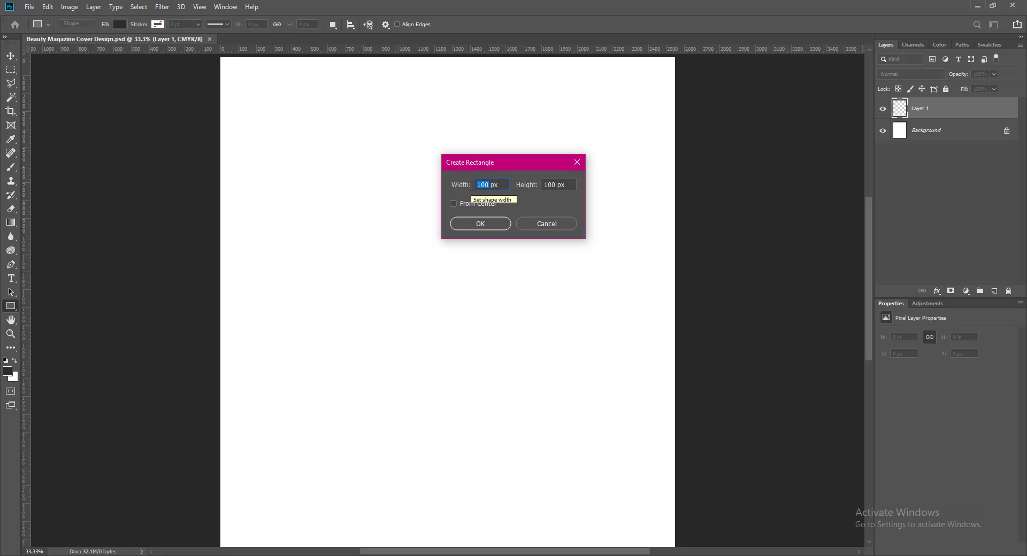
pyautogui.write('80')
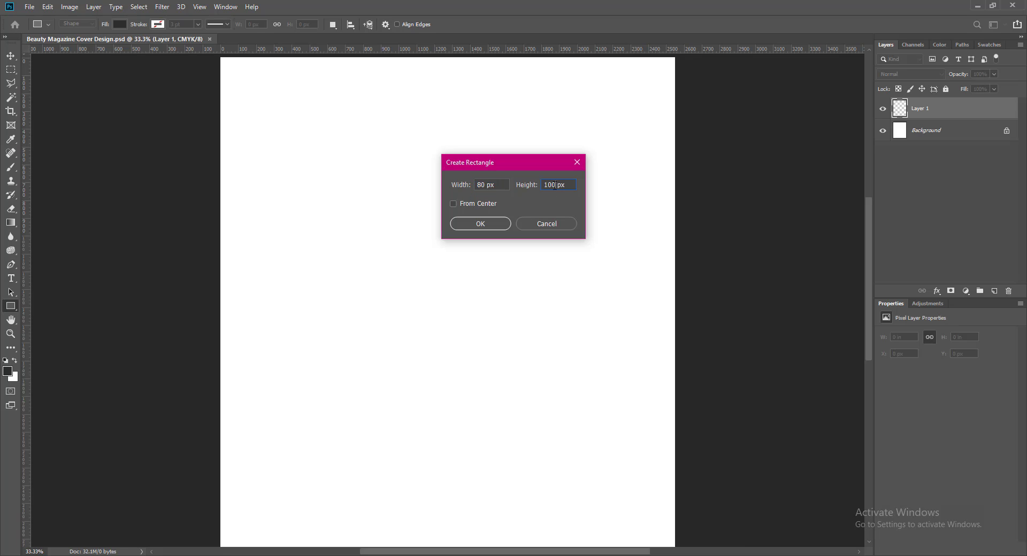
pyautogui.click(480, 224)
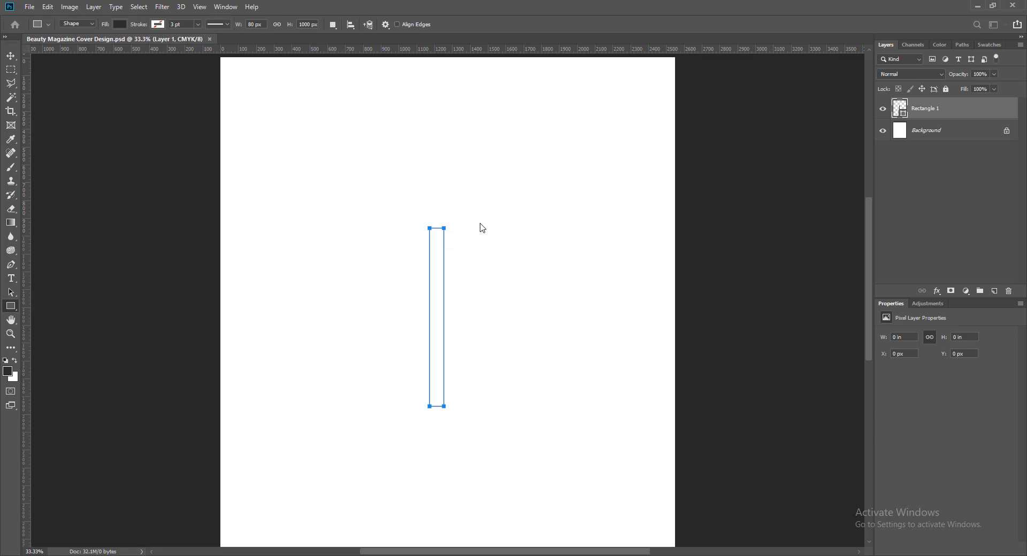
# Step: Snap the spacer to the left and right page edges and place vertical margin guides
pyautogui.press('v')
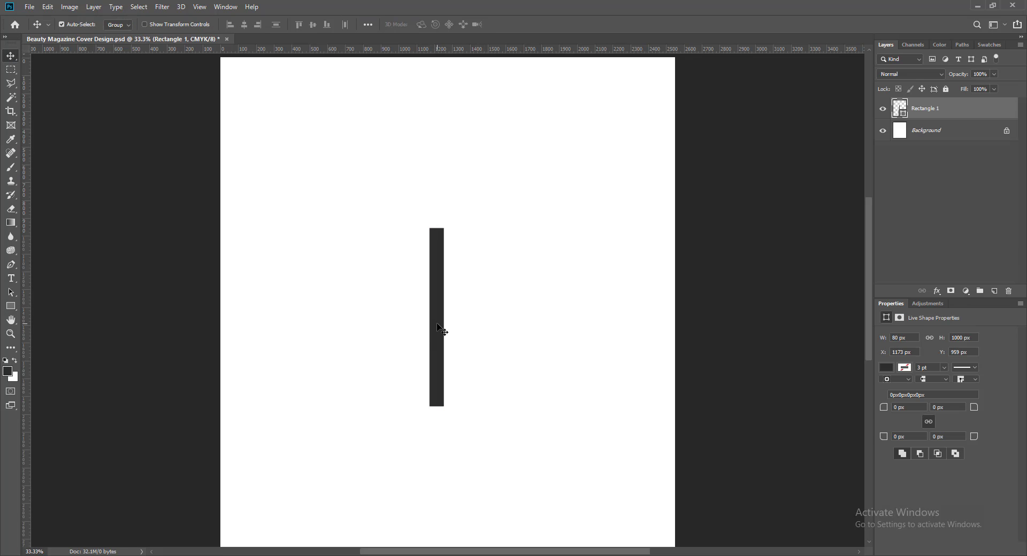
pyautogui.moveTo(437, 323); pyautogui.dragTo(237, 285)
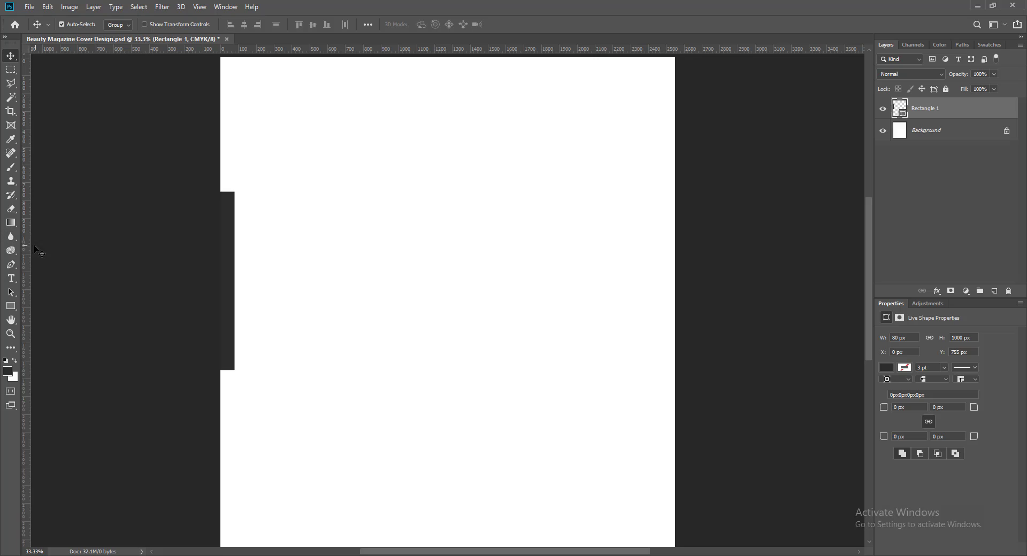
pyautogui.moveTo(26, 251); pyautogui.dragTo(234, 287)
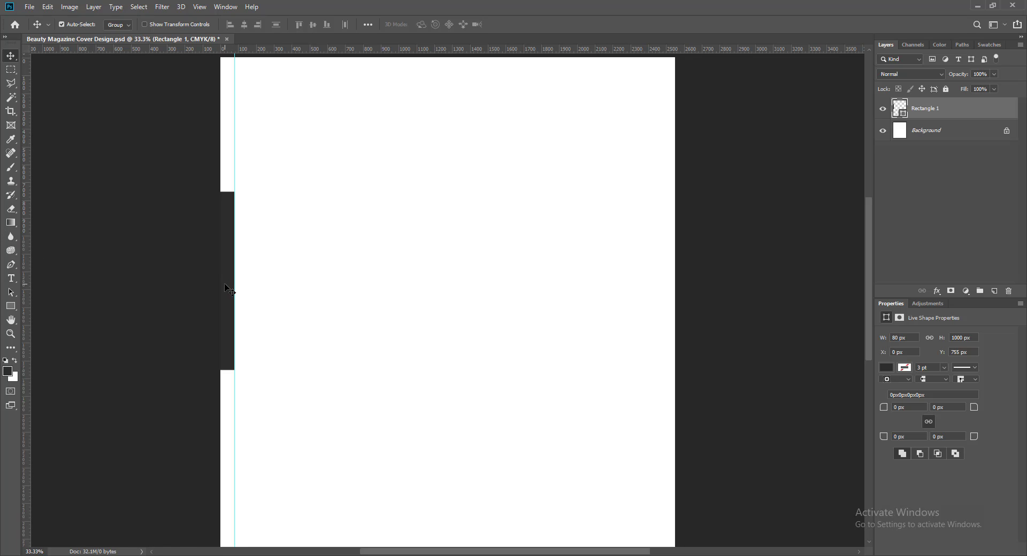
pyautogui.moveTo(224, 284); pyautogui.dragTo(295, 293)
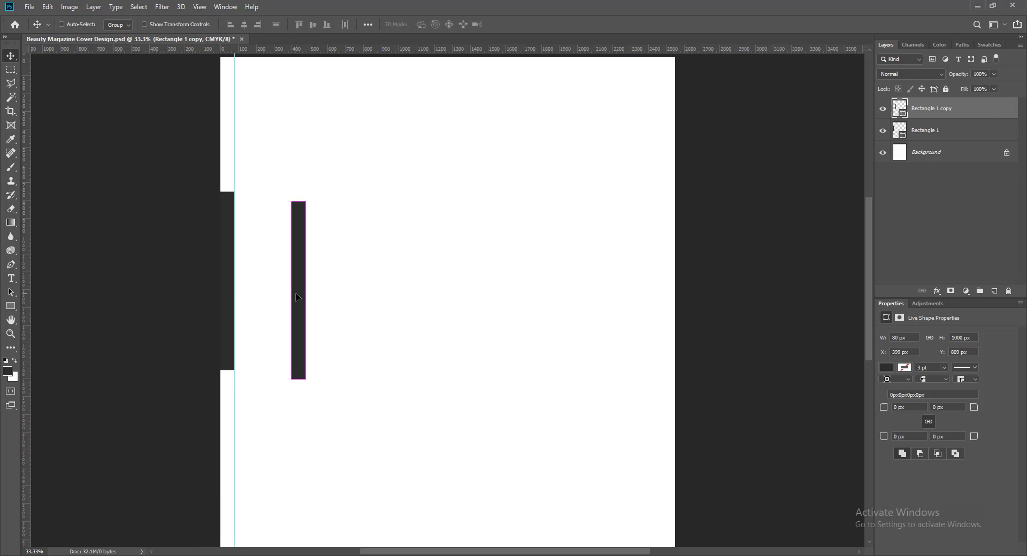
pyautogui.hotkey('ctrl', 'z')
pyautogui.moveTo(226, 297); pyautogui.dragTo(667, 305)
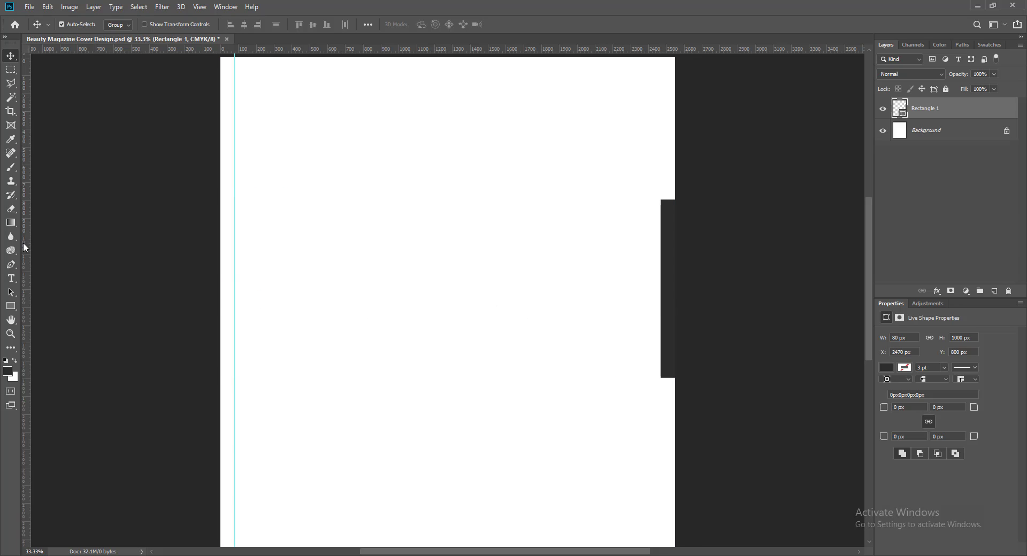
pyautogui.moveTo(25, 242)
pyautogui.mouseDown()
pyautogui.moveTo(466, 295)
pyautogui.moveTo(660, 297)
pyautogui.moveTo(468, 305)
pyautogui.mouseUp()
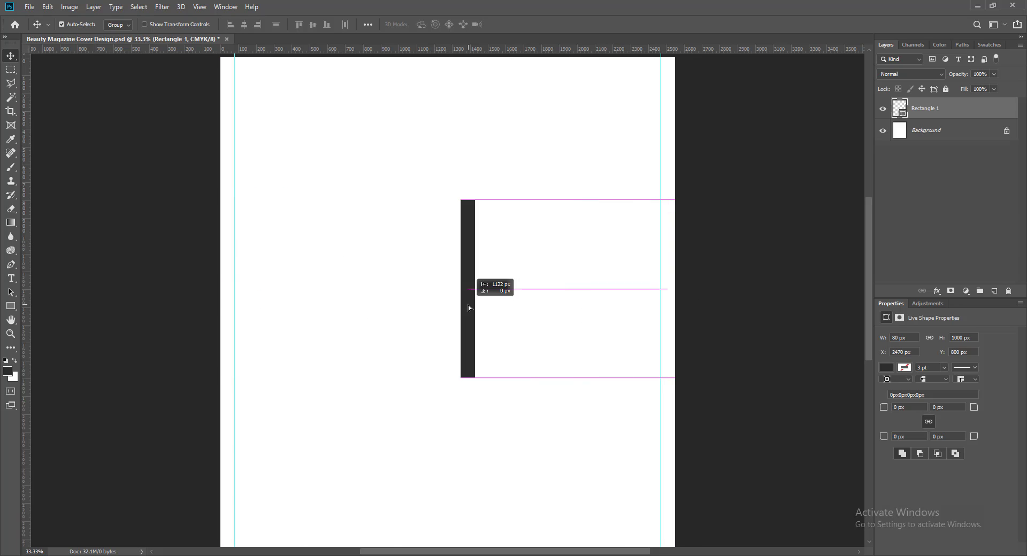
# Step: Rotate the spacer 90° to horizontal, snap it to the top edge, and add a top guide
pyautogui.hotkey('ctrl', 't')
pyautogui.rightClick(467, 306)
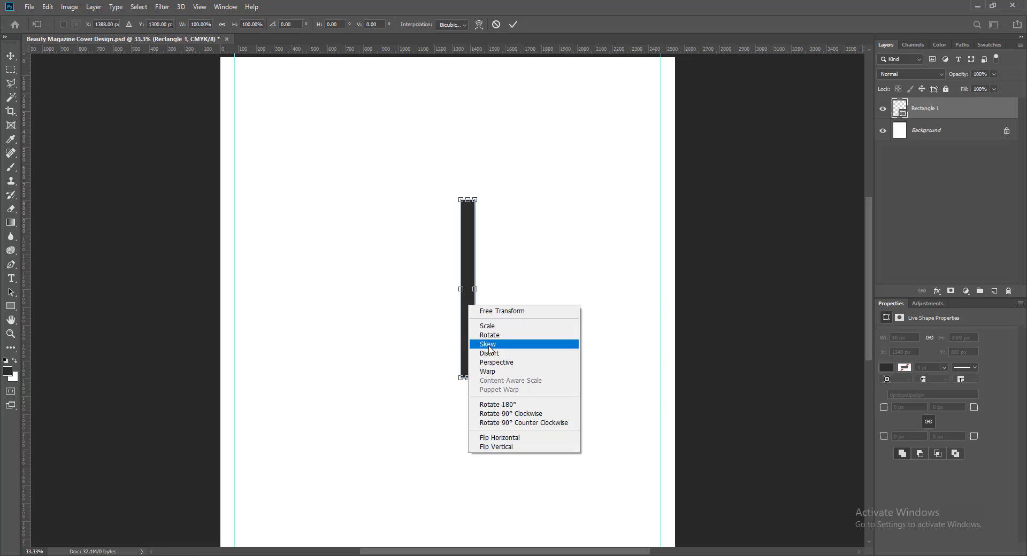
pyautogui.click(512, 414)
pyautogui.press('Return')
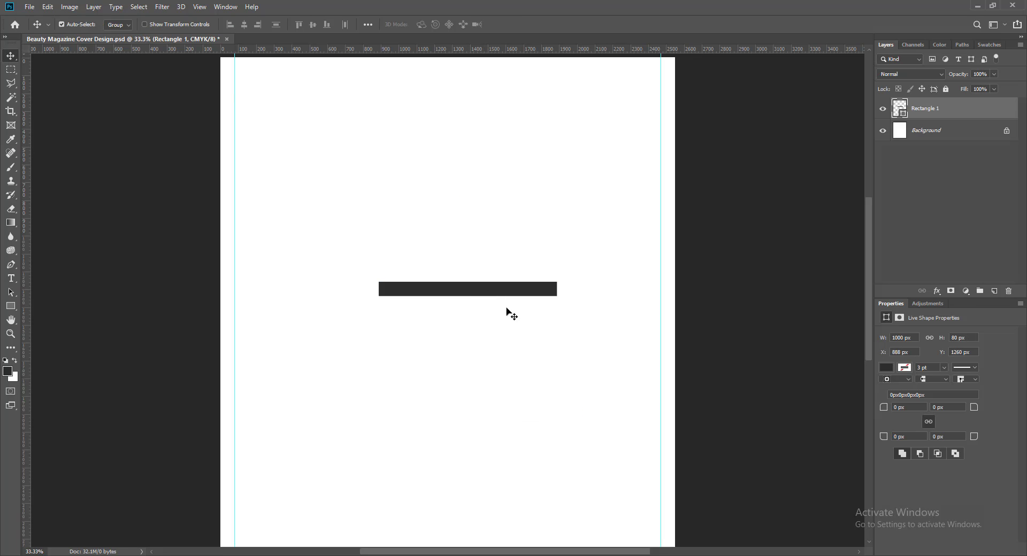
pyautogui.moveTo(471, 326); pyautogui.dragTo(436, 104)
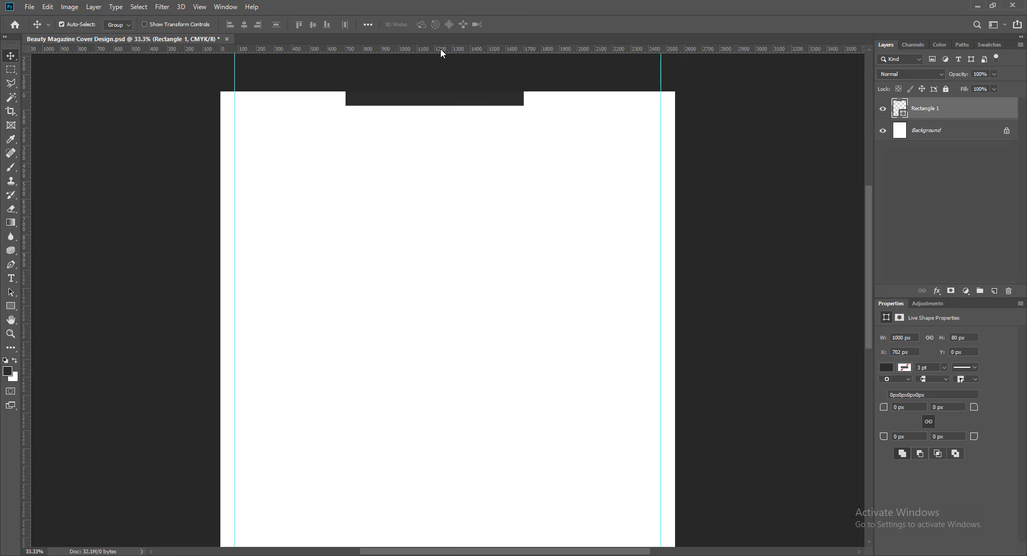
pyautogui.moveTo(441, 48)
pyautogui.mouseDown()
pyautogui.moveTo(458, 206)
pyautogui.moveTo(437, 484)
pyautogui.moveTo(419, 131)
pyautogui.moveTo(439, 479)
pyautogui.moveTo(450, 323)
pyautogui.mouseUp()
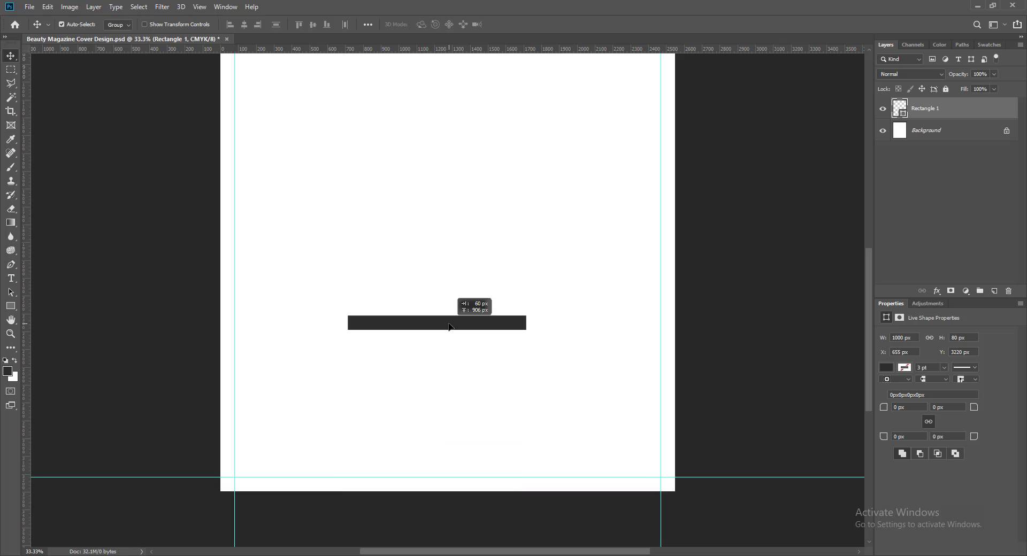
# Step: Delete the Rectangle 1 spacer and add a new empty layer
pyautogui.click(1008, 291)
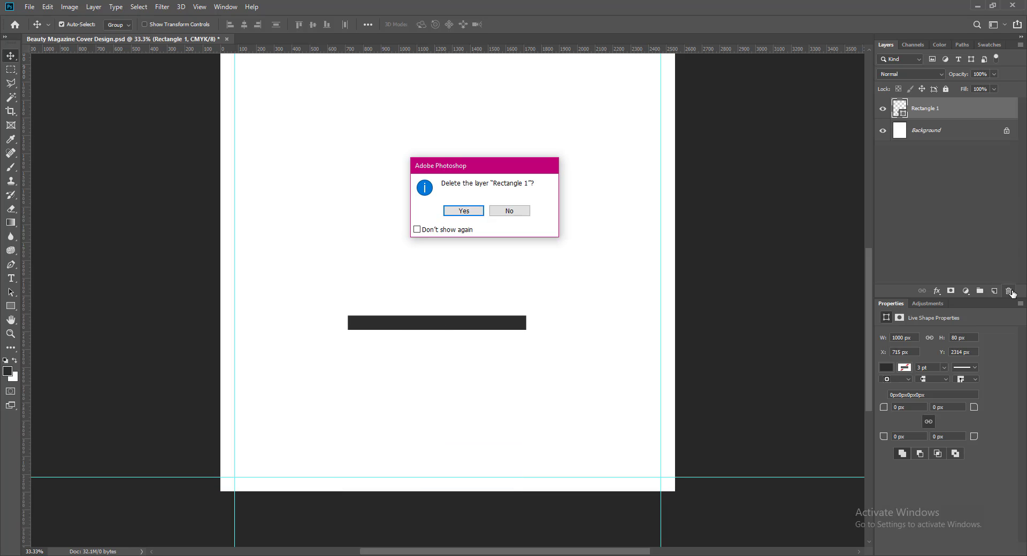
pyautogui.click(464, 211)
pyautogui.click(994, 290)
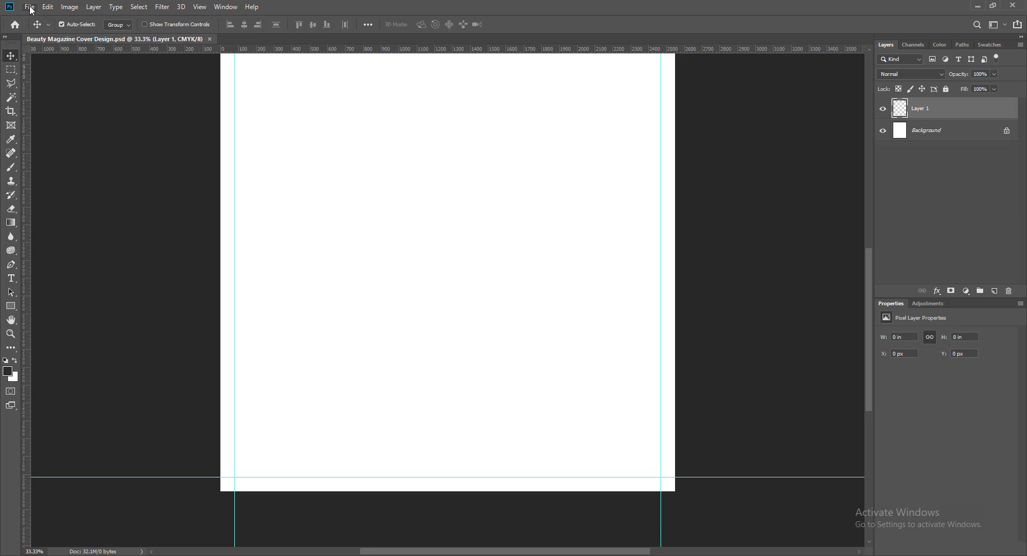
# Step: Open the 1042445 image from the Images folder and bring it into the cover as Layer 2
pyautogui.scroll(2, 587, 308)
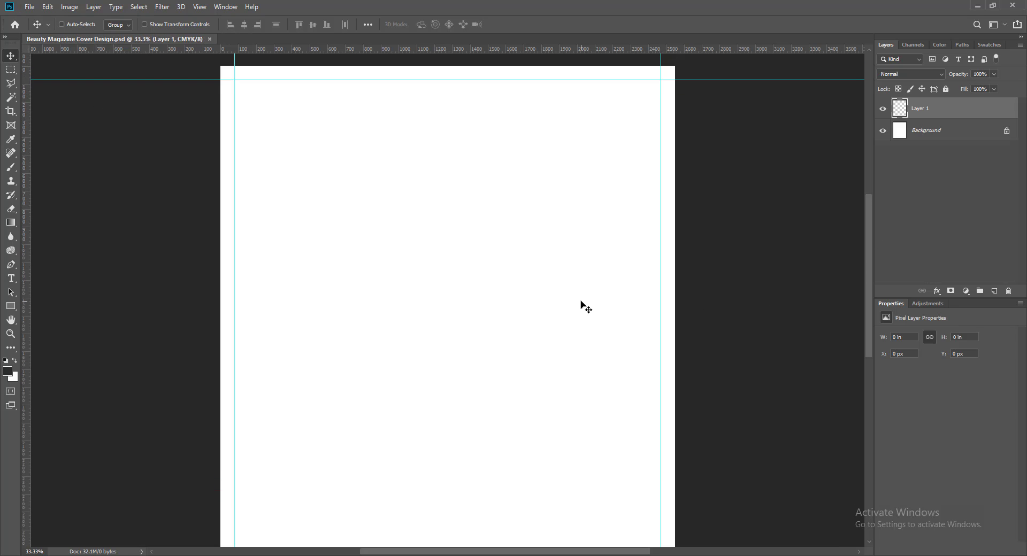
pyautogui.hotkey('ctrl', '-')
pyautogui.click(29, 7)
pyautogui.click(41, 31)
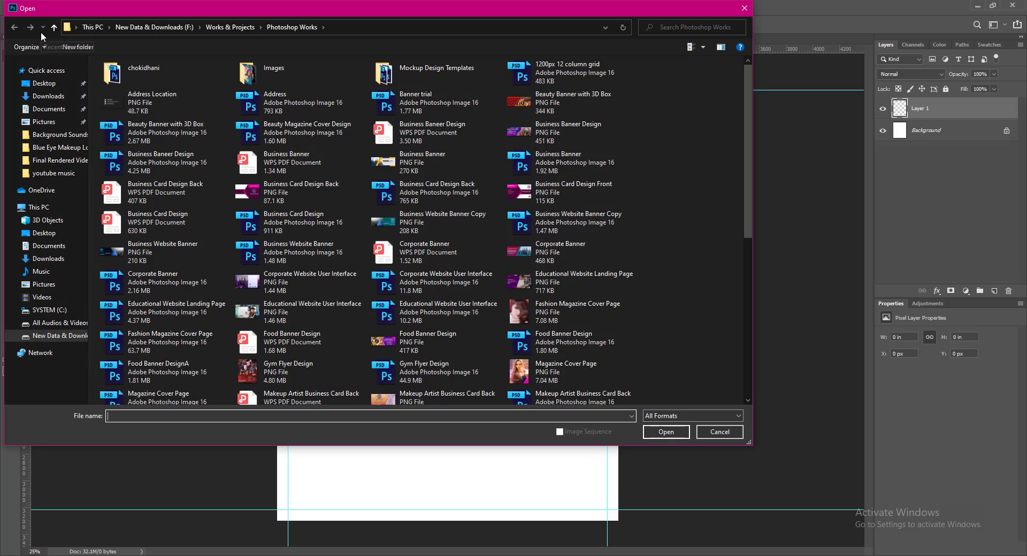
pyautogui.doubleClick(250, 69)
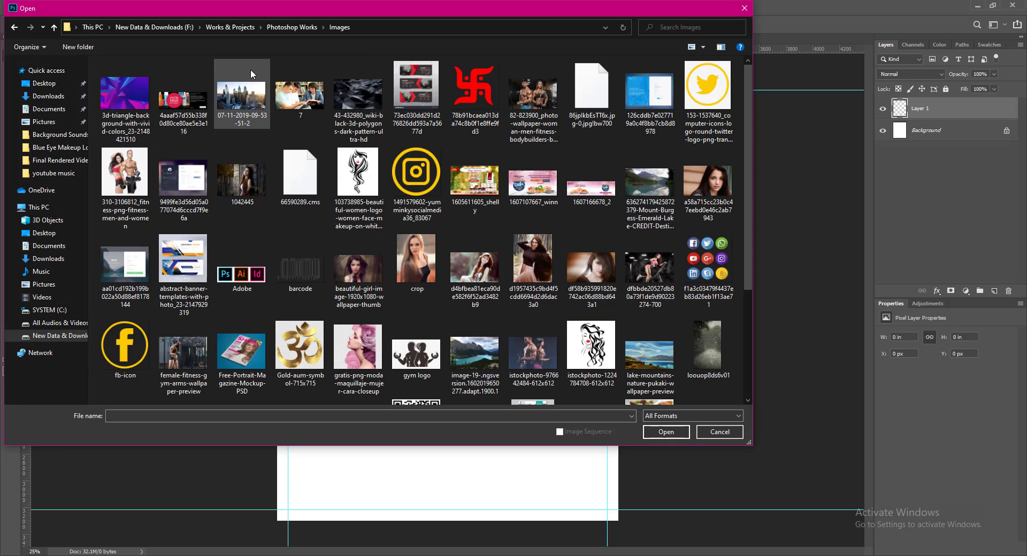
pyautogui.click(242, 179)
pyautogui.click(662, 432)
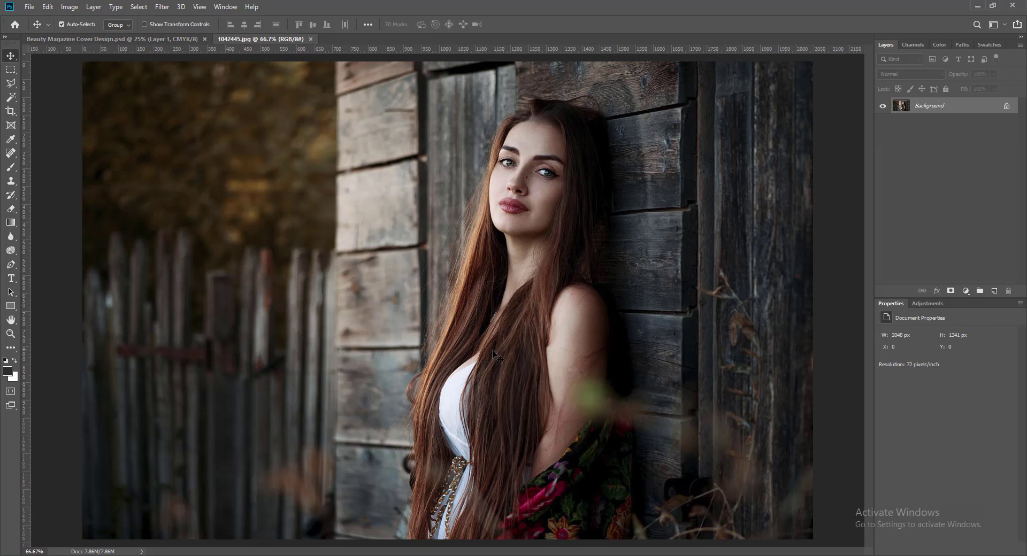
pyautogui.moveTo(491, 360)
pyautogui.mouseDown()
pyautogui.moveTo(434, 307)
pyautogui.moveTo(353, 184)
pyautogui.mouseUp()
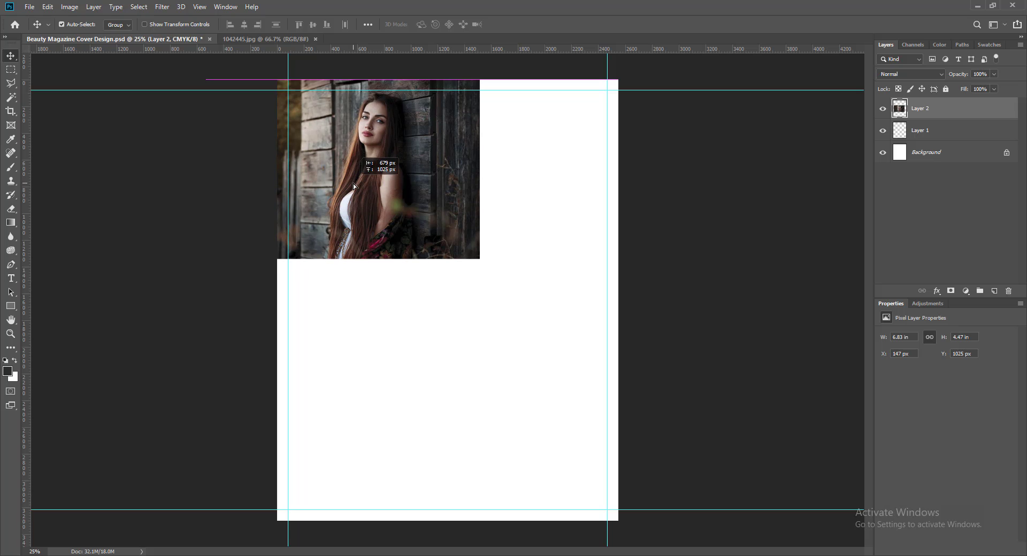
# Step: Free-transform the photo larger until it extends past every page edge
pyautogui.hotkey('ctrl', 't')
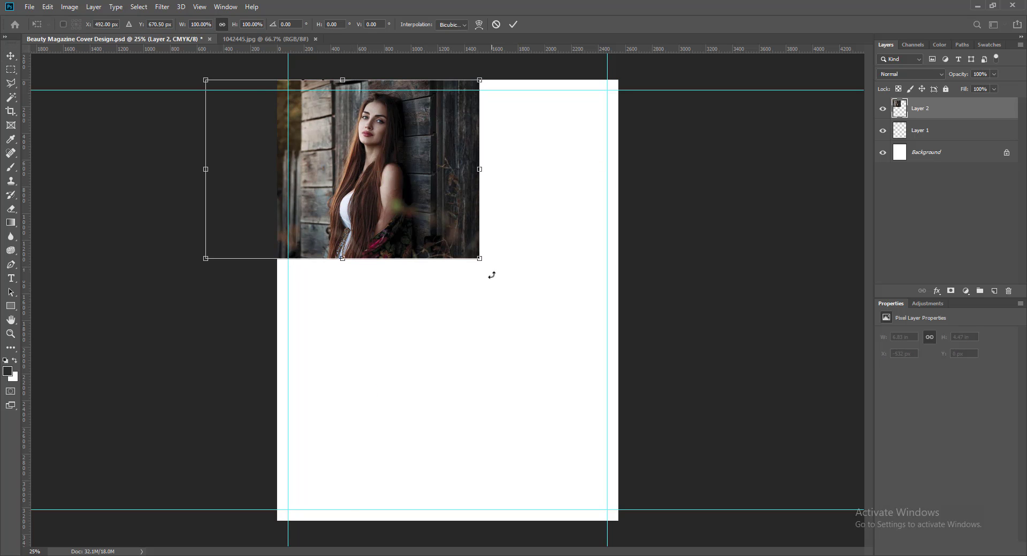
pyautogui.moveTo(478, 259)
pyautogui.mouseDown()
pyautogui.moveTo(609, 463)
pyautogui.moveTo(543, 488)
pyautogui.mouseUp()
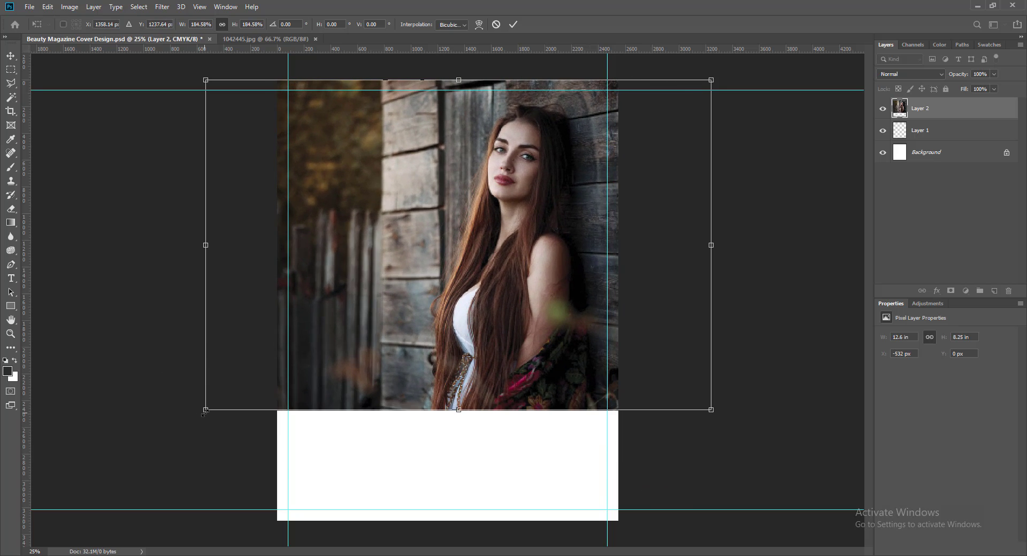
pyautogui.moveTo(206, 408); pyautogui.dragTo(116, 469)
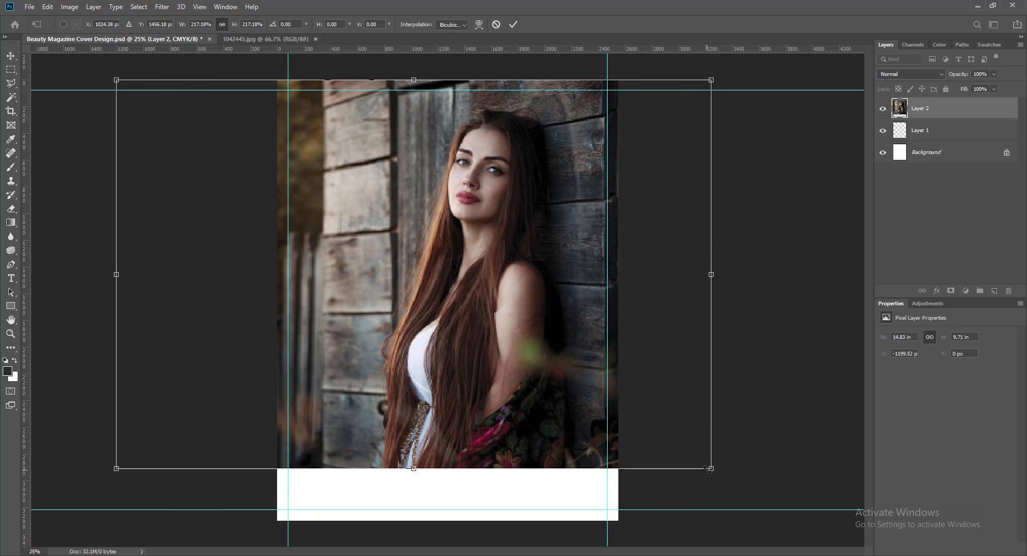
pyautogui.moveTo(709, 469); pyautogui.dragTo(795, 523)
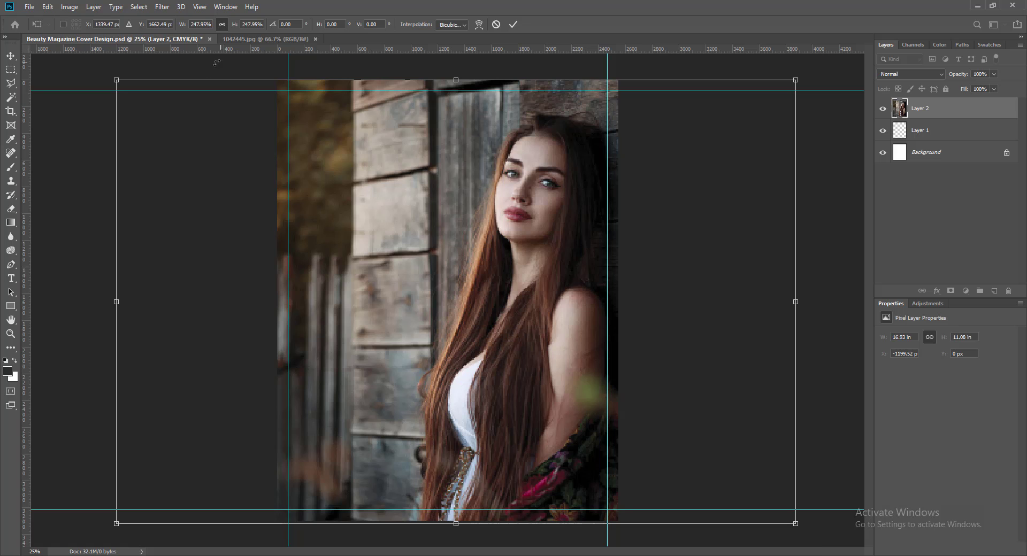
pyautogui.moveTo(116, 80); pyautogui.dragTo(82, 56)
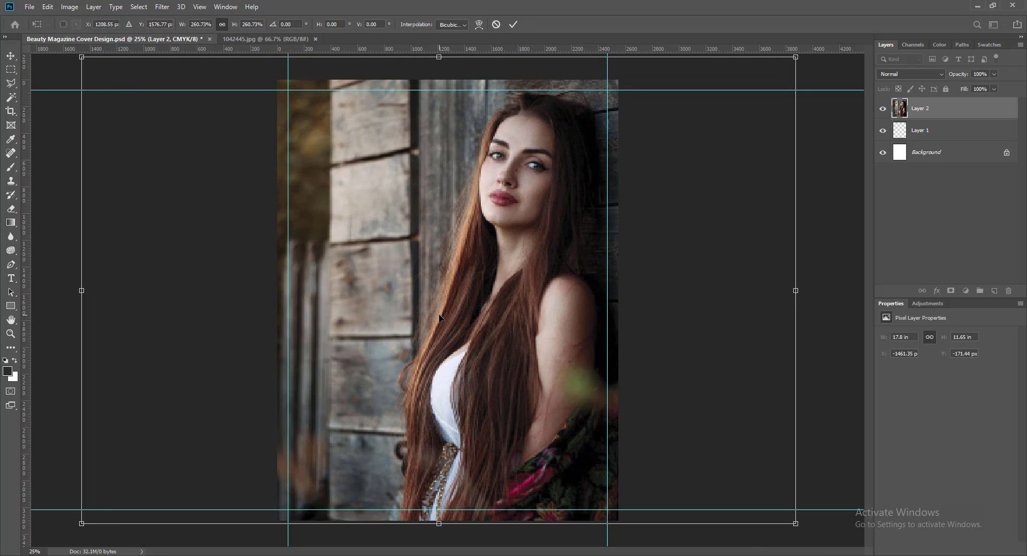
# Step: Commit the scaling, then drag and nudge the photo right so the woman sits centred
pyautogui.press('Return')
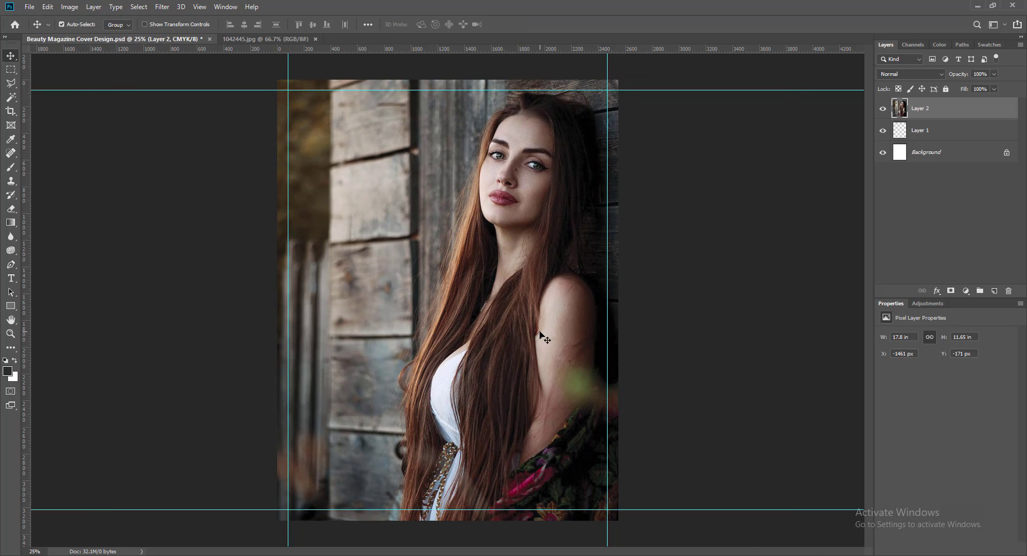
pyautogui.moveTo(540, 334); pyautogui.dragTo(461, 329)
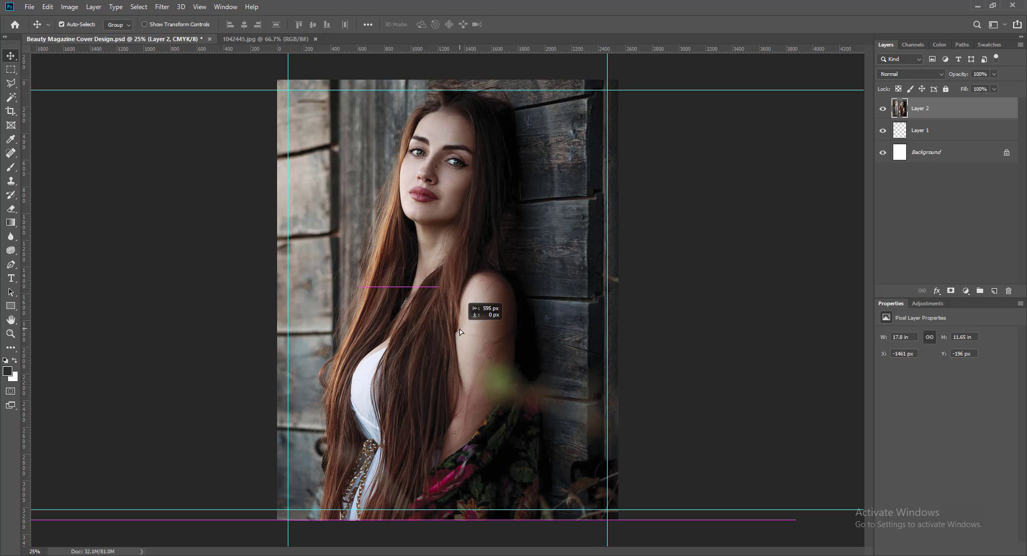
pyautogui.moveTo(481, 329); pyautogui.dragTo(487, 331)
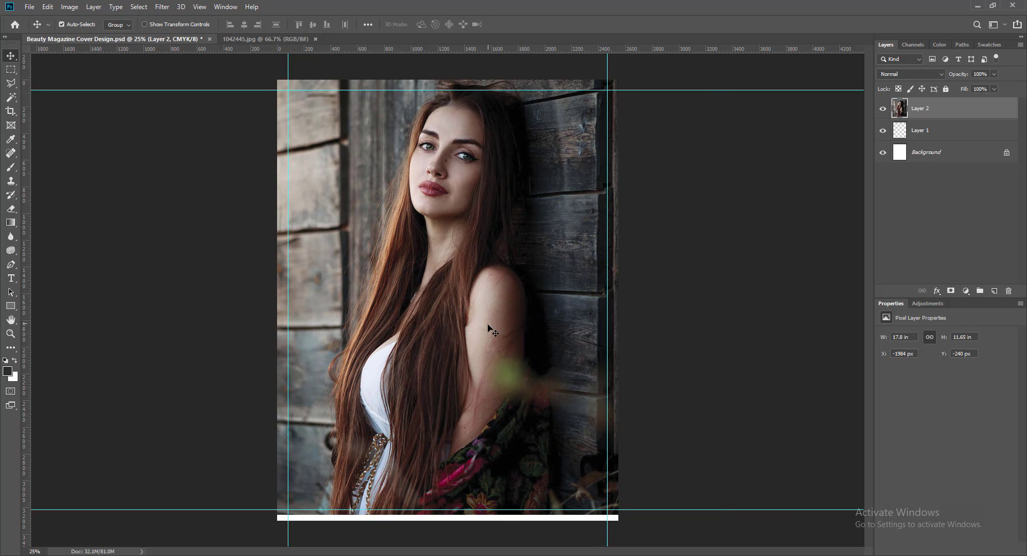
pyautogui.hotkey('ctrl', '+')
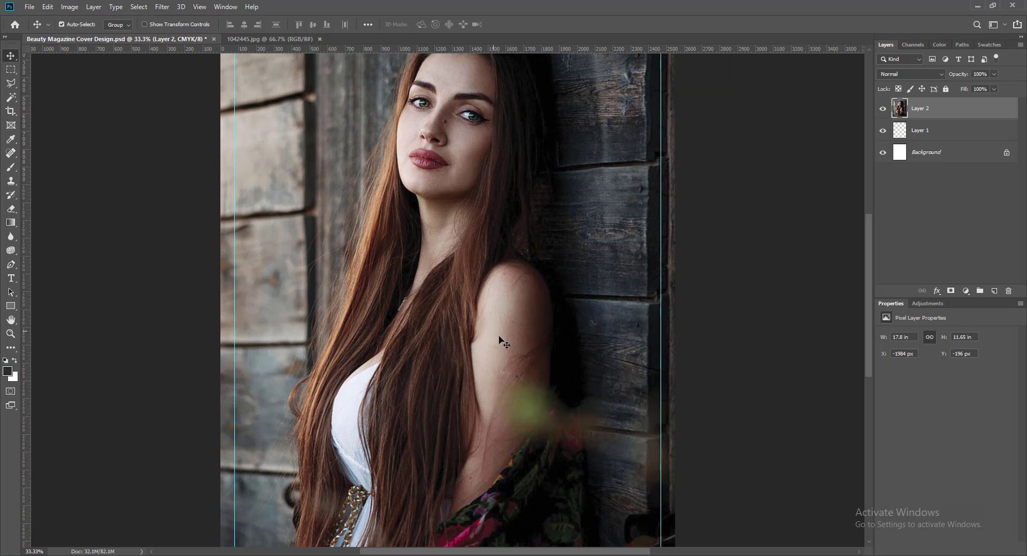
pyautogui.scroll(2, 503, 343)
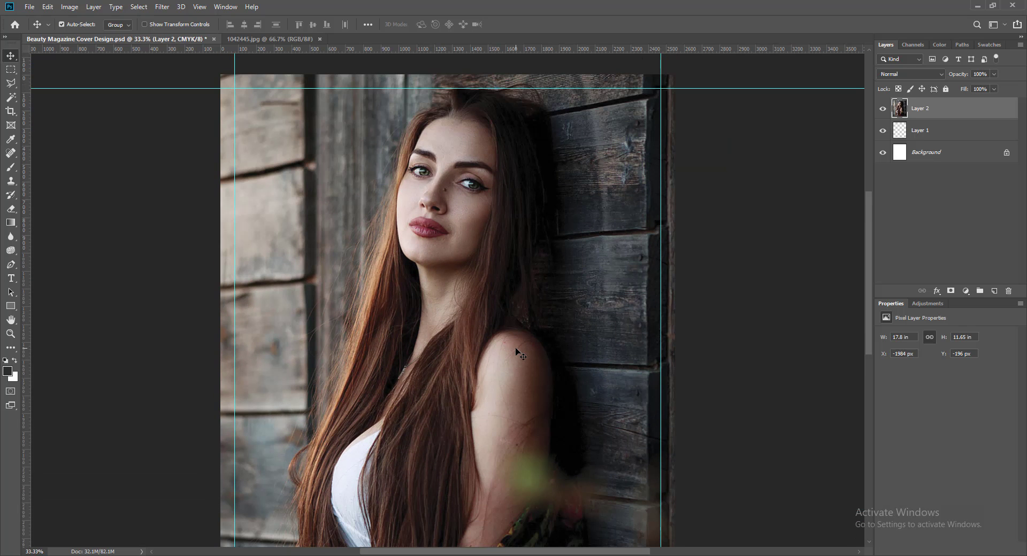
pyautogui.scroll(-2, 518, 353)
pyautogui.press('Right')
pyautogui.press('Right')
pyautogui.press('Right')
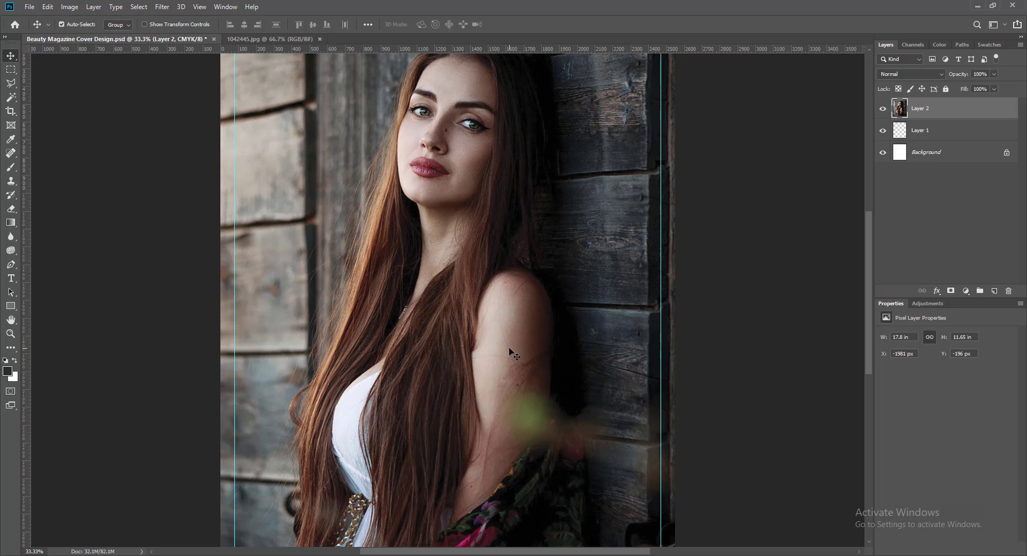
pyautogui.press('Right')
pyautogui.press('Right')
pyautogui.press('Right')
pyautogui.press('Right')
pyautogui.press('Right')
pyautogui.press('Right')
pyautogui.press('Right')
pyautogui.press('Right')
pyautogui.press('Right')
pyautogui.press('Right')
pyautogui.press('Right')
pyautogui.press('Right')
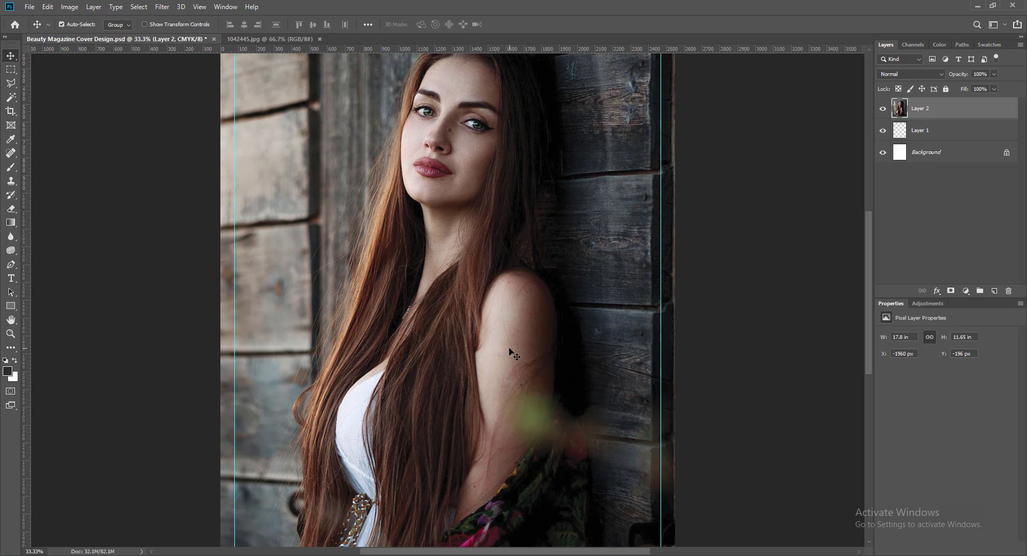
pyautogui.press('Right')
pyautogui.press('Right')
pyautogui.press('Right')
pyautogui.press('Right')
pyautogui.press('Right')
pyautogui.press('Right')
pyautogui.press('Right')
pyautogui.press('Right')
pyautogui.press('Right')
pyautogui.scroll(-3, 509, 349)
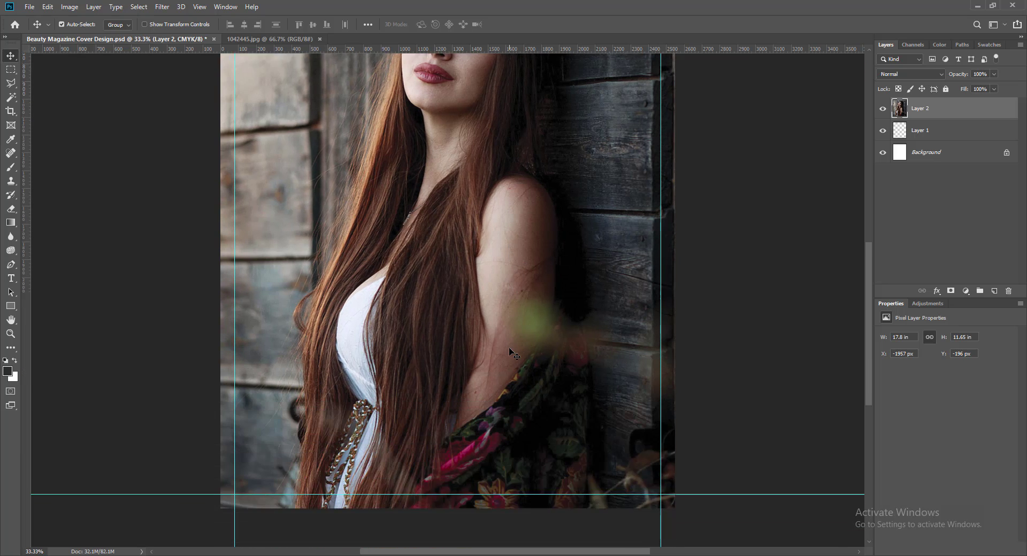
pyautogui.scroll(3, 509, 348)
pyautogui.scroll(2, 510, 349)
pyautogui.scroll(-1, 513, 353)
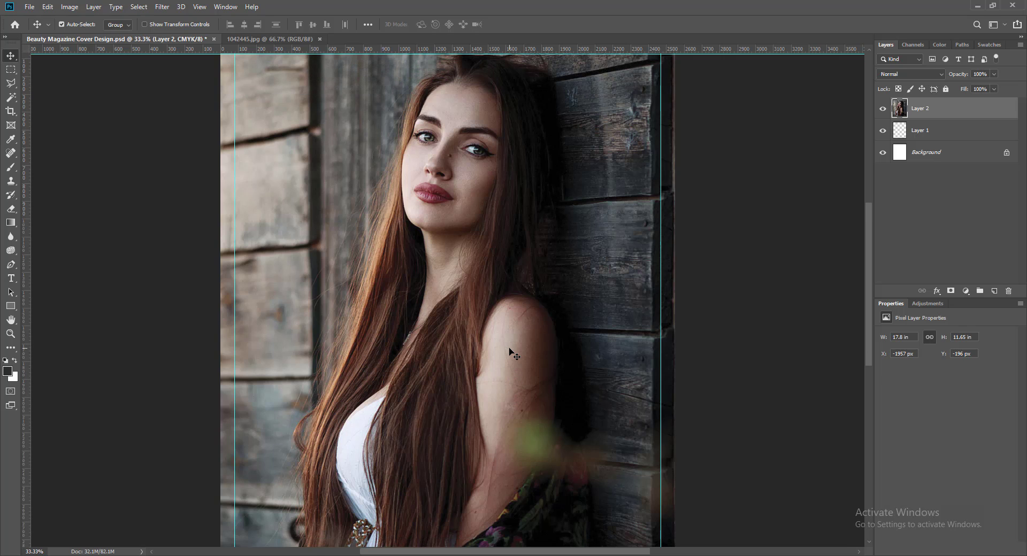
# Step: Set Brightness/Contrast on the photo to brightness about 27 and contrast 15
pyautogui.click(69, 7)
pyautogui.moveTo(105, 38)
pyautogui.click(210, 34)
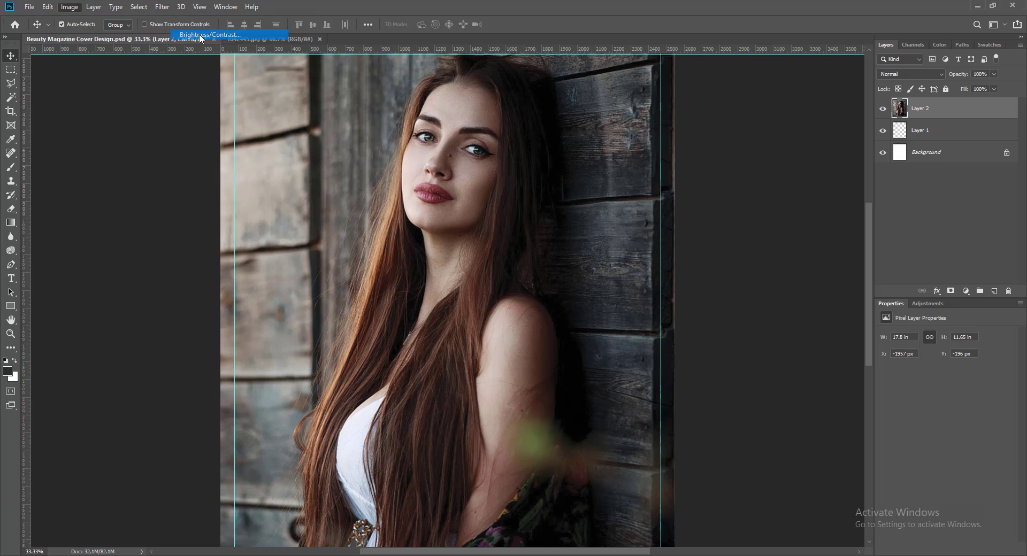
pyautogui.moveTo(677, 109); pyautogui.dragTo(685, 110)
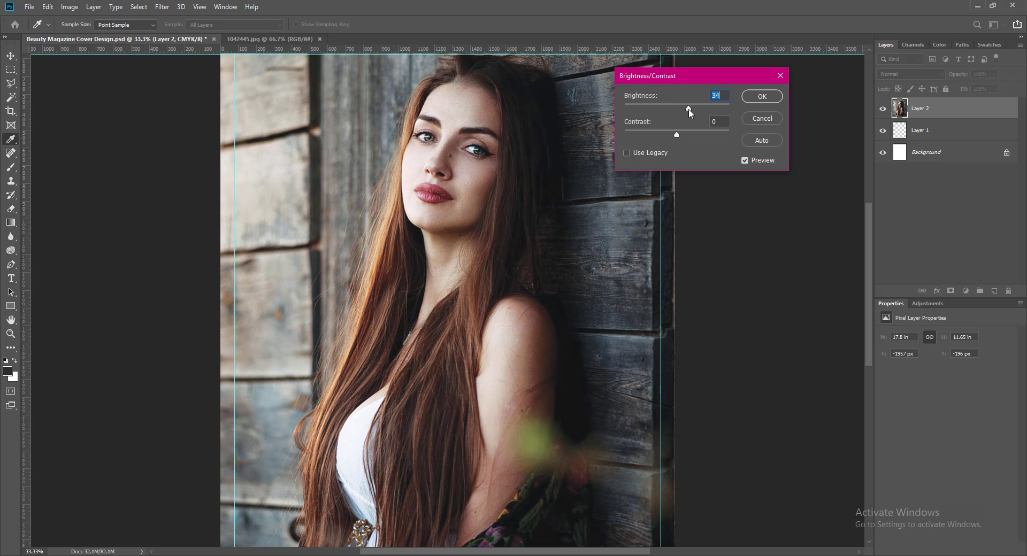
pyautogui.write('3')
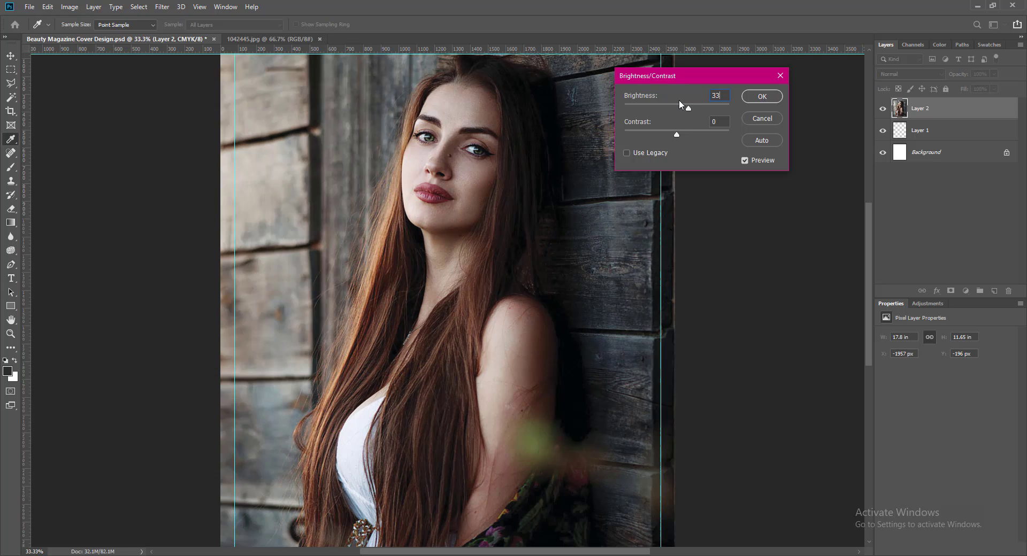
pyautogui.write('3')
pyautogui.moveTo(678, 134); pyautogui.dragTo(684, 136)
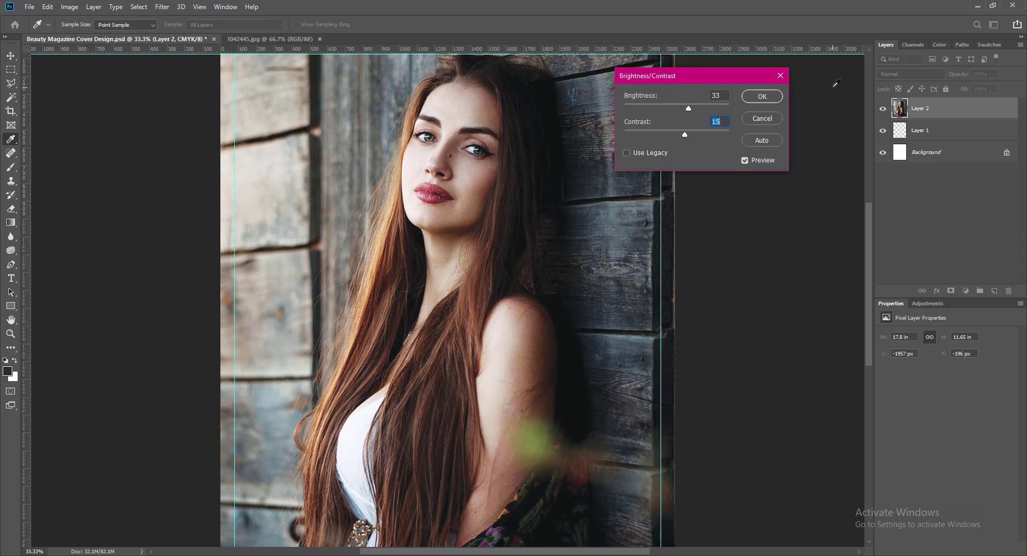
pyautogui.moveTo(689, 111); pyautogui.dragTo(687, 111)
# Step: Apply the brightness change, then set midtone Color Balance to +24, -3, +15
pyautogui.click(769, 94)
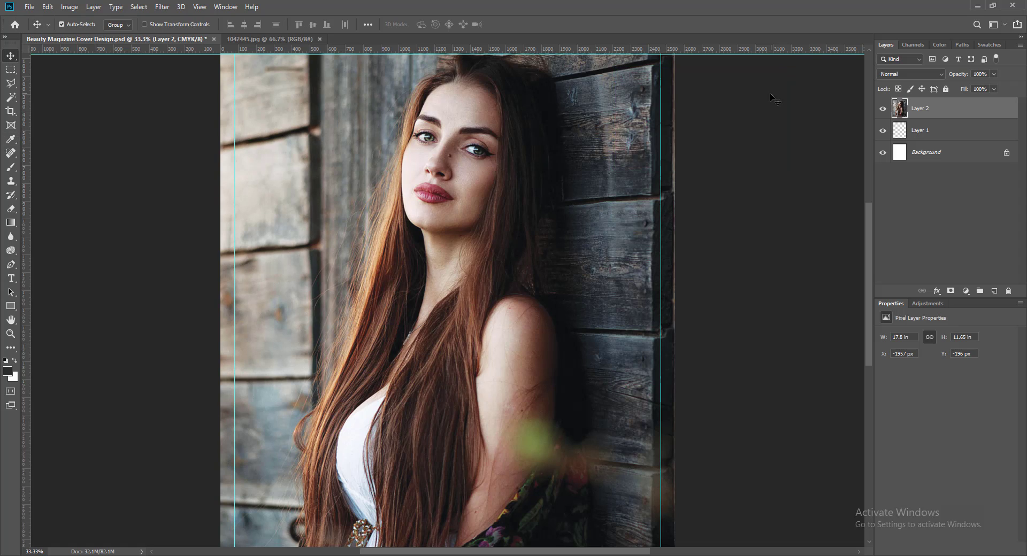
pyautogui.click(70, 7)
pyautogui.moveTo(86, 35)
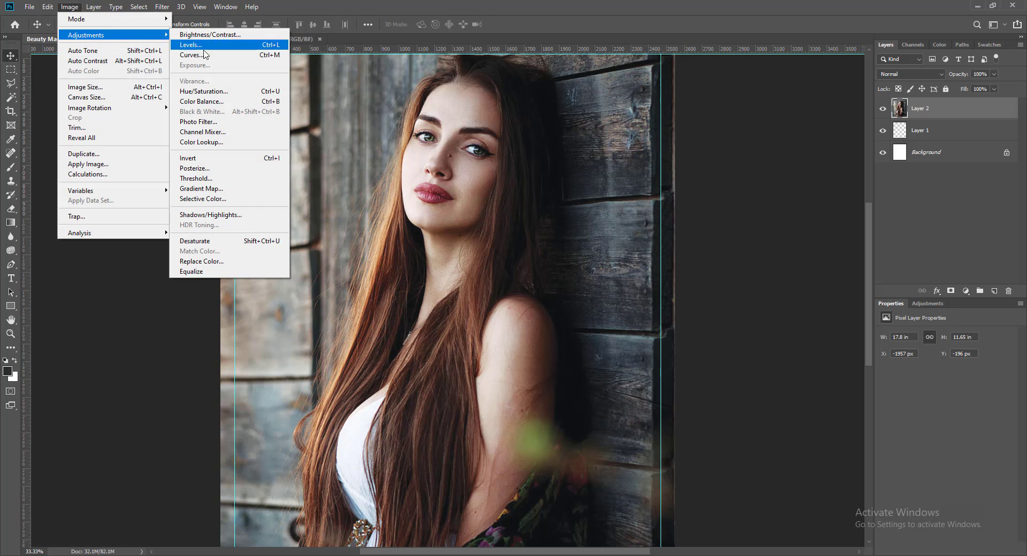
pyautogui.click(208, 102)
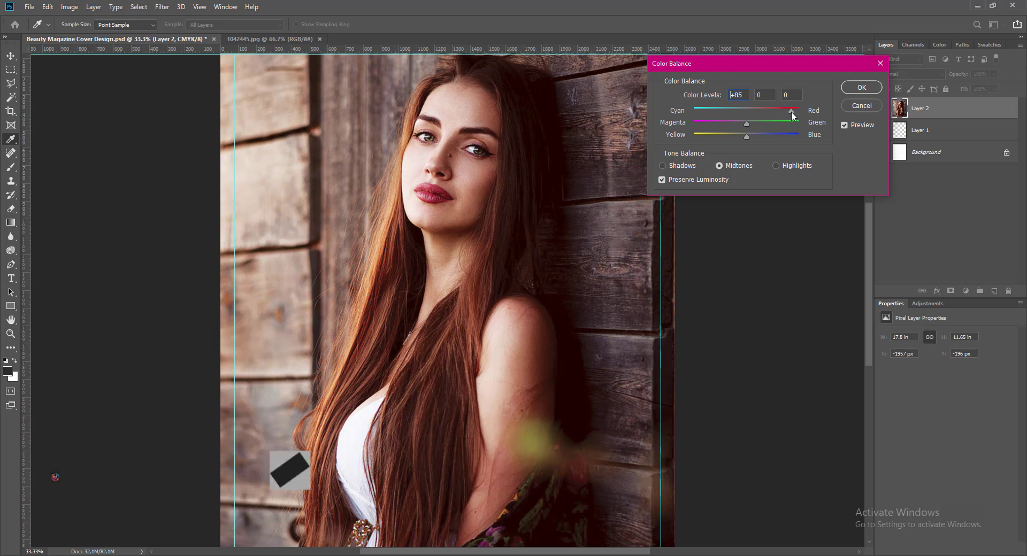
pyautogui.moveTo(755, 111)
pyautogui.mouseDown()
pyautogui.moveTo(769, 123)
pyautogui.moveTo(744, 123)
pyautogui.mouseUp()
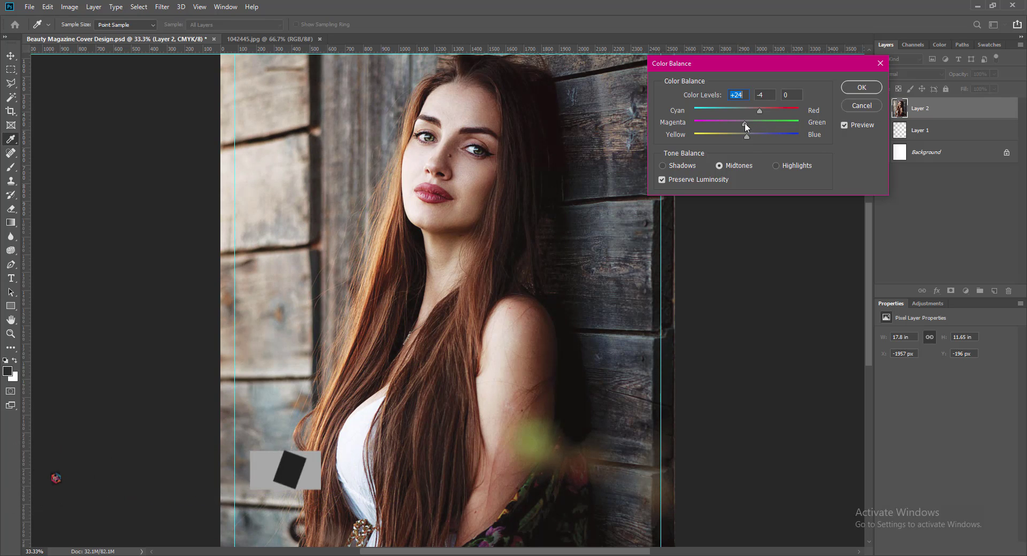
pyautogui.moveTo(744, 123)
pyautogui.mouseDown()
pyautogui.moveTo(765, 135)
pyautogui.moveTo(725, 137)
pyautogui.moveTo(754, 136)
pyautogui.mouseUp()
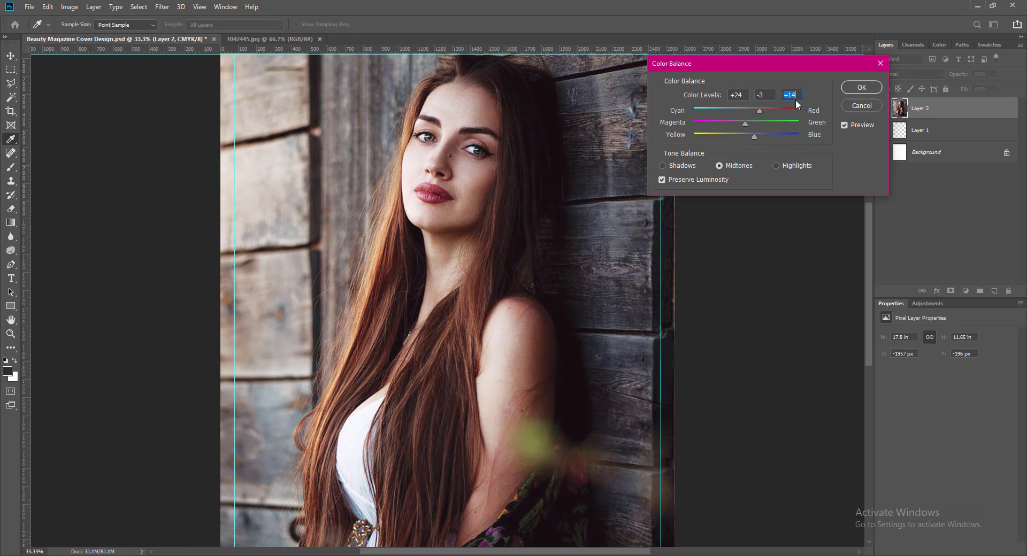
pyautogui.click(796, 95)
pyautogui.click(860, 86)
# Step: In Hue/Saturation, step through the Reds, Yellows, Greens, Cyans and Magentas ranges
pyautogui.click(69, 7)
pyautogui.moveTo(88, 49)
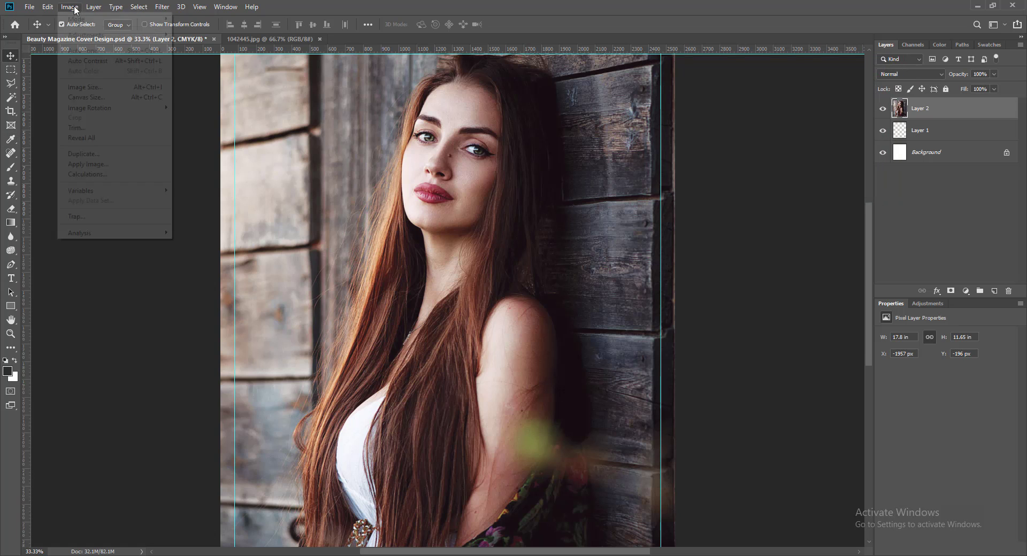
pyautogui.click(203, 95)
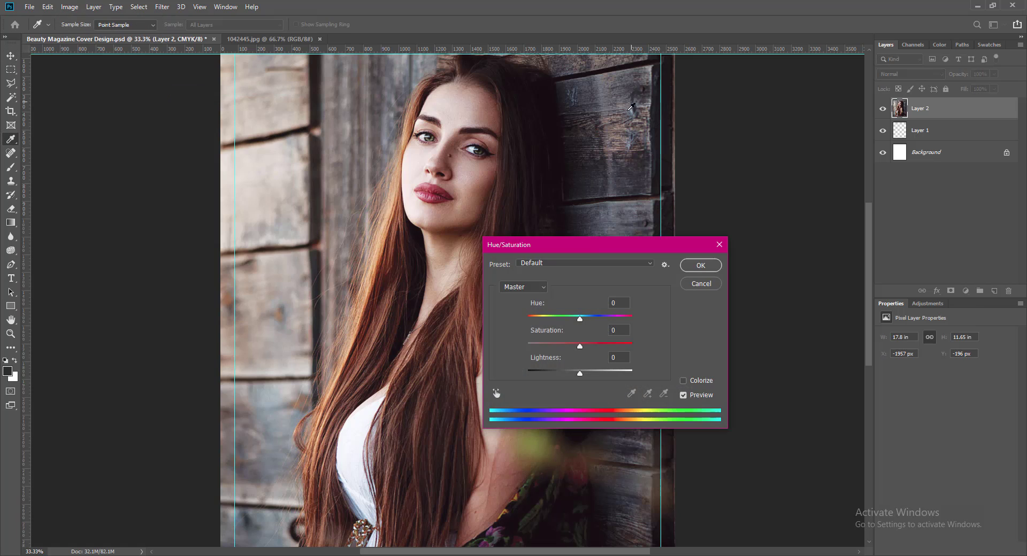
pyautogui.moveTo(589, 245); pyautogui.dragTo(711, 106)
pyautogui.click(661, 151)
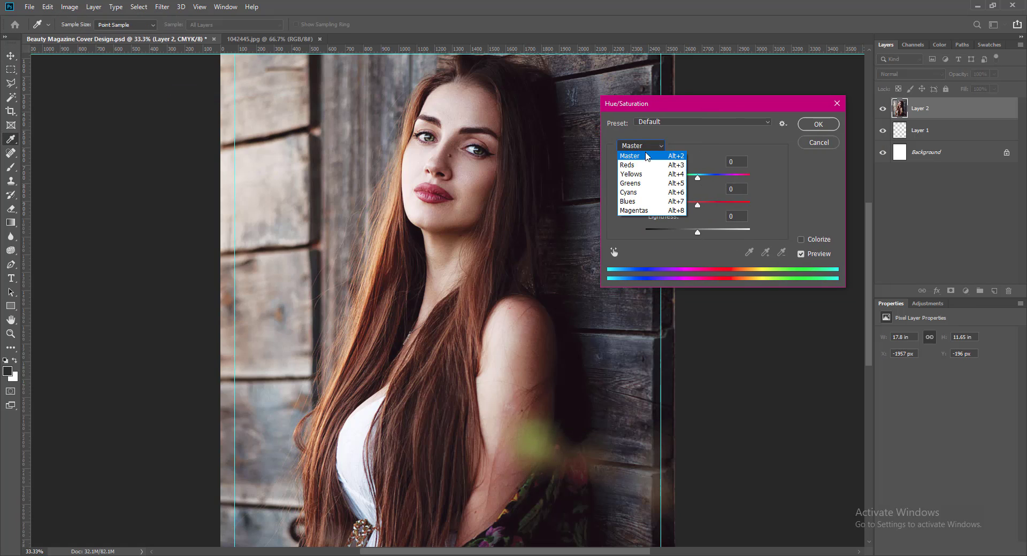
pyautogui.click(641, 166)
pyautogui.click(640, 145)
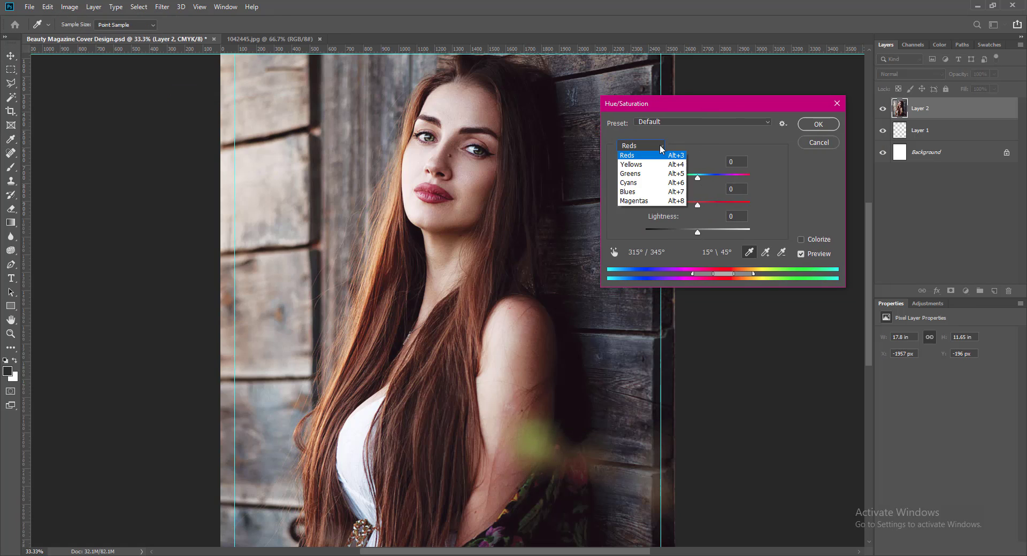
pyautogui.click(639, 172)
pyautogui.click(659, 149)
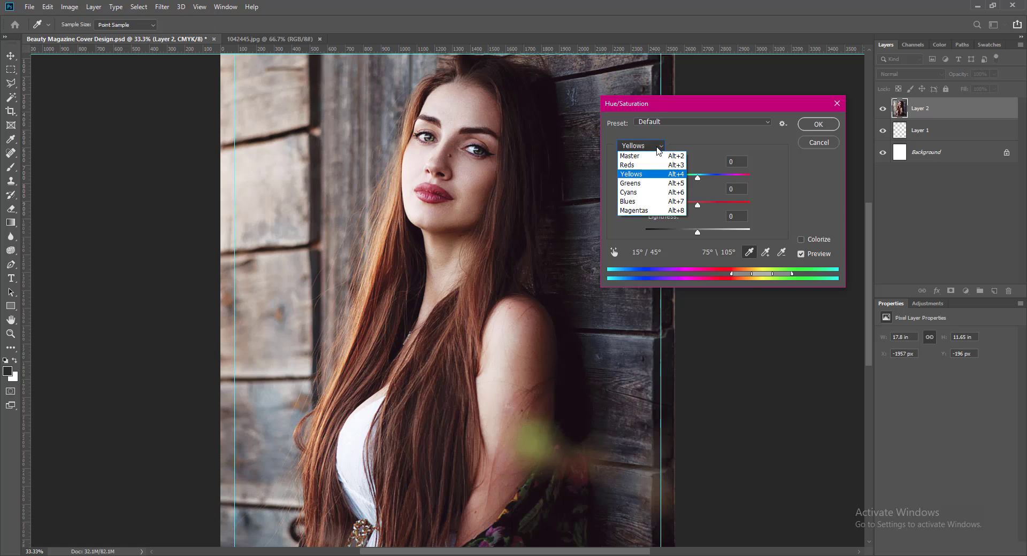
pyautogui.click(634, 182)
pyautogui.click(657, 150)
pyautogui.click(637, 192)
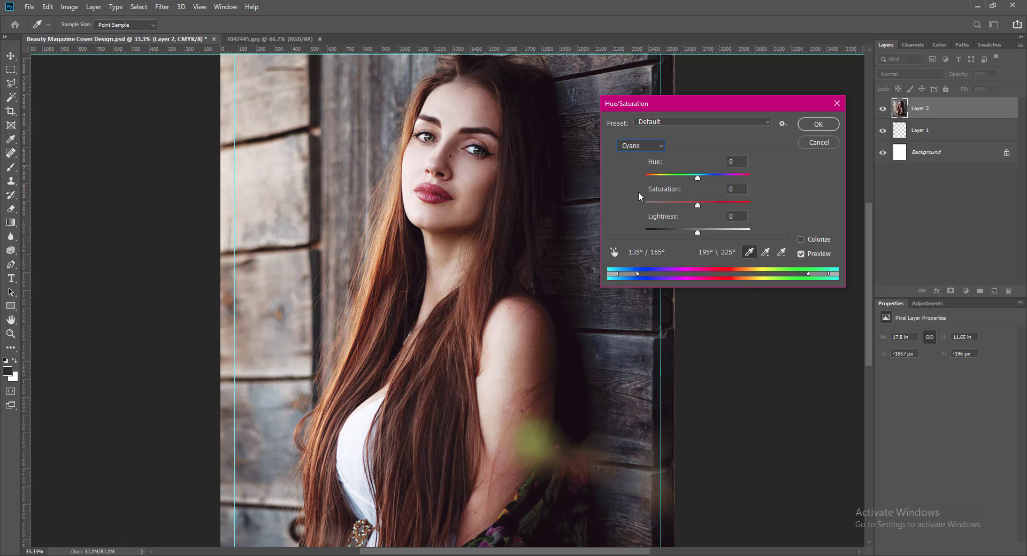
pyautogui.click(659, 150)
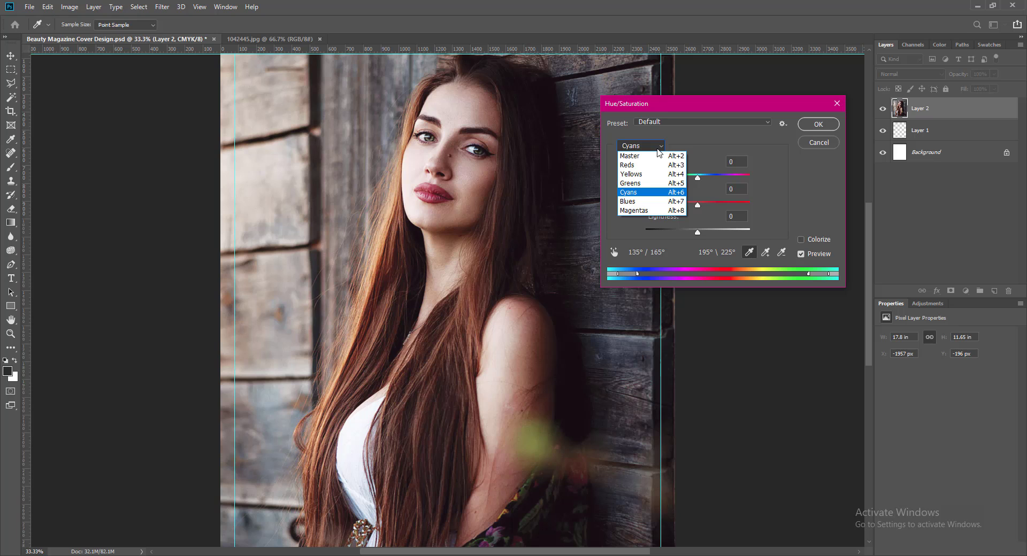
pyautogui.click(638, 209)
# Step: Try Cyanotype, Sepia, Red Boost and other presets, then apply Increase Saturation (+10)
pyautogui.click(757, 123)
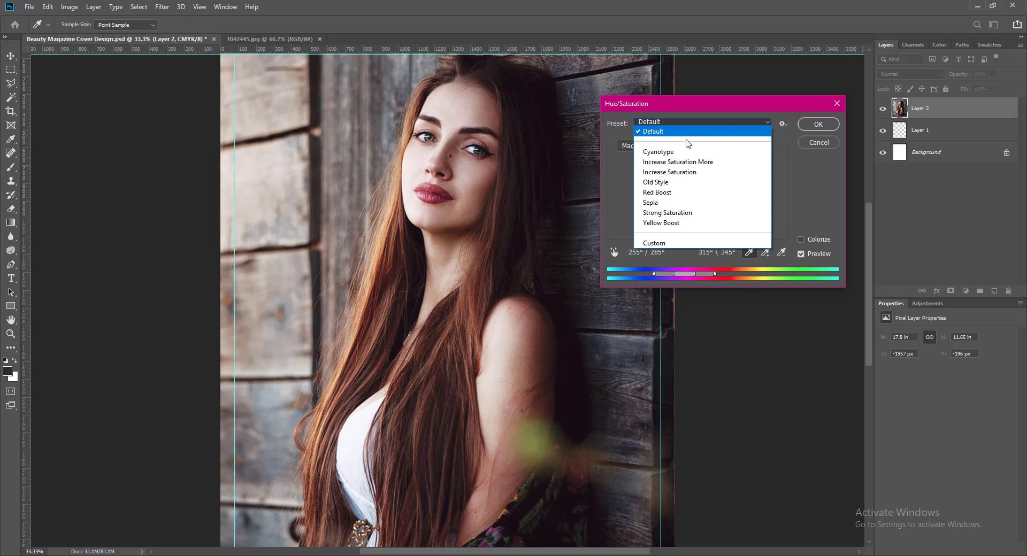
pyautogui.click(673, 151)
pyautogui.click(704, 123)
pyautogui.click(691, 162)
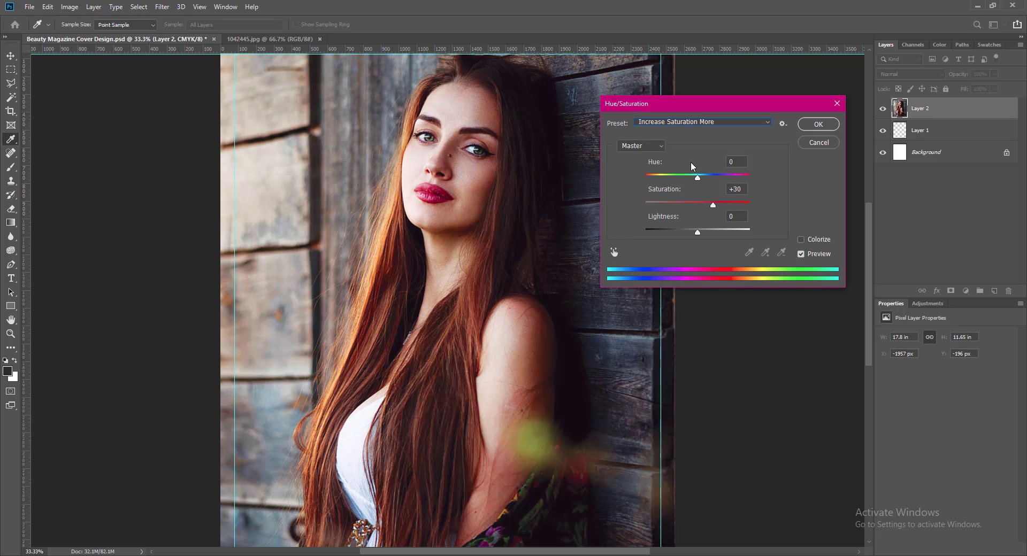
pyautogui.click(711, 122)
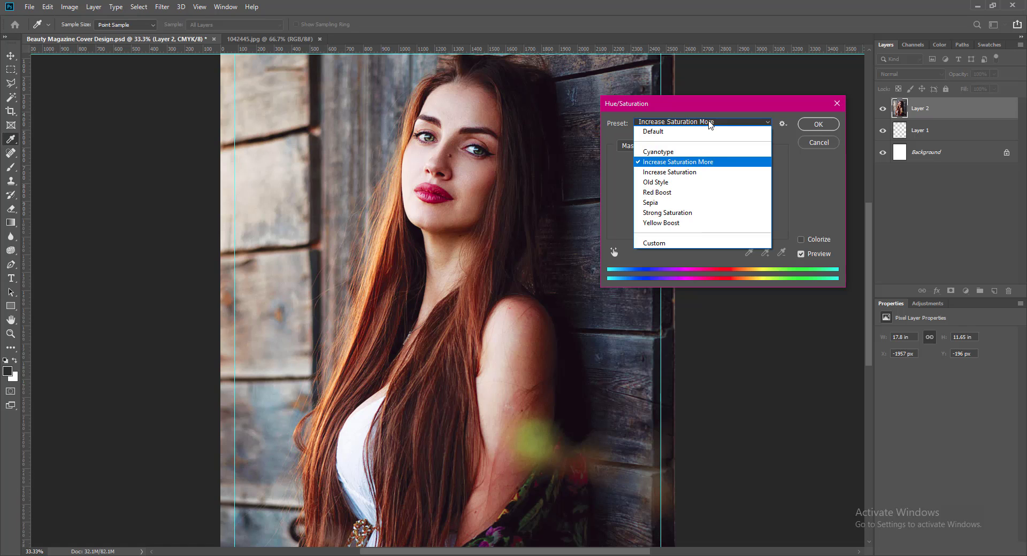
pyautogui.click(690, 172)
pyautogui.click(698, 122)
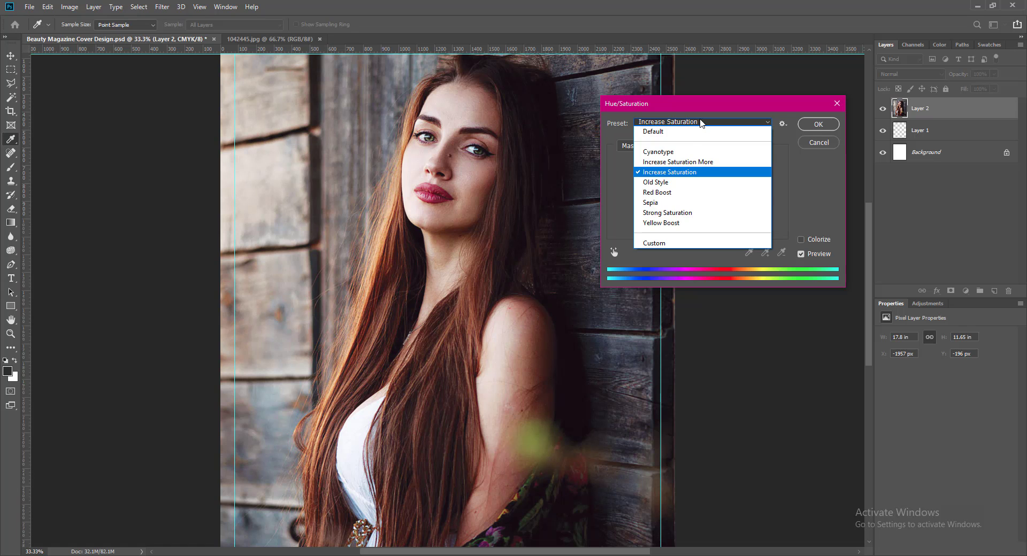
pyautogui.click(667, 192)
pyautogui.click(689, 122)
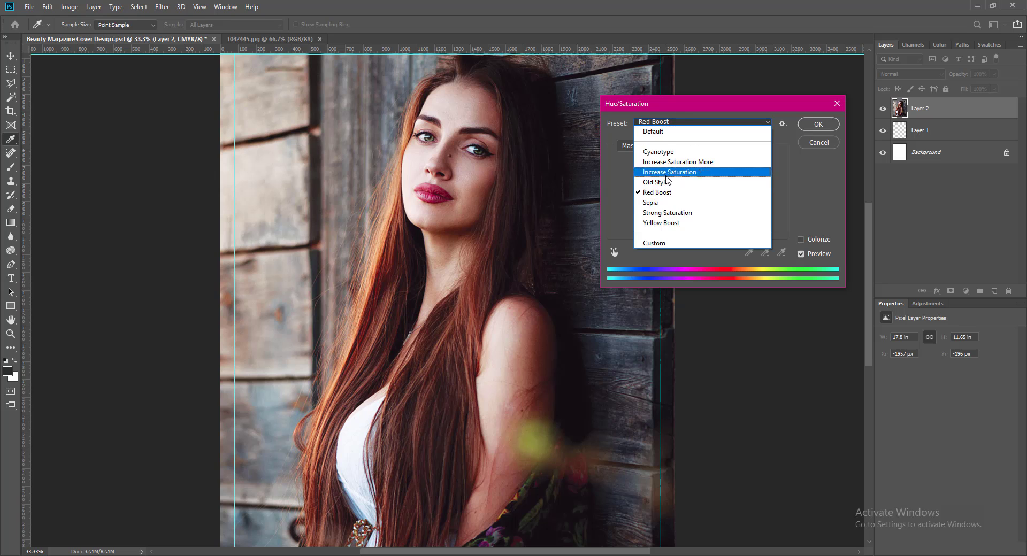
pyautogui.click(664, 203)
pyautogui.click(690, 123)
pyautogui.click(675, 214)
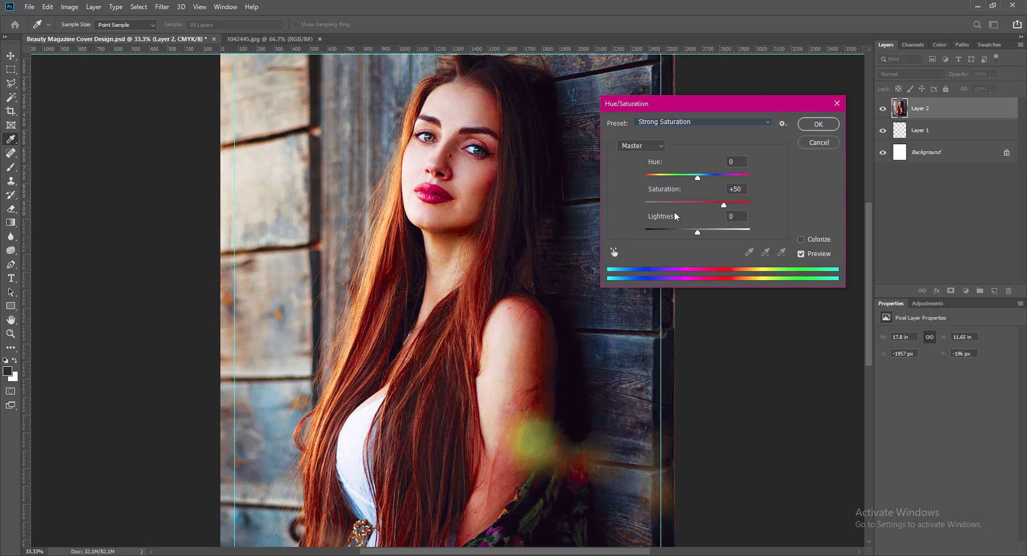
pyautogui.click(698, 122)
pyautogui.click(668, 223)
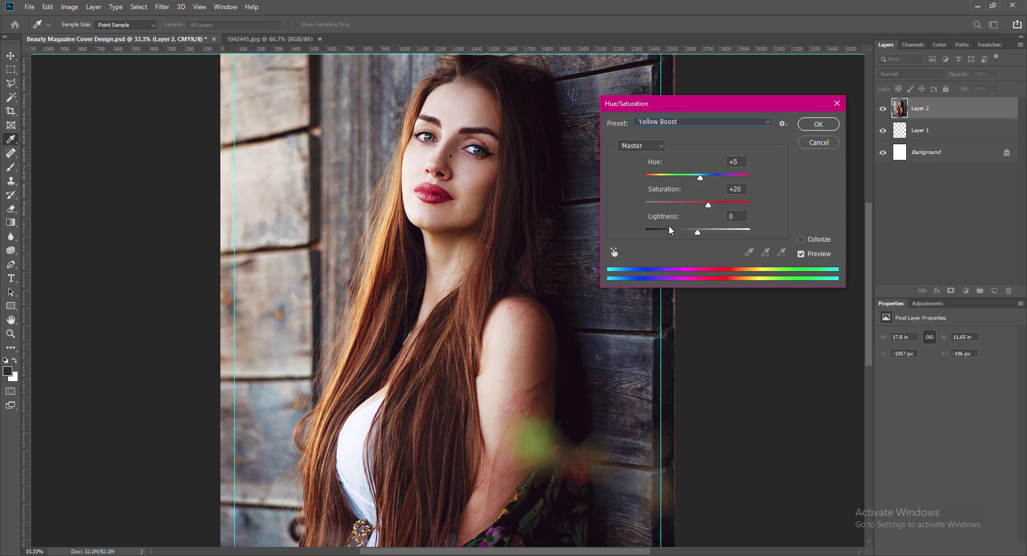
pyautogui.click(688, 123)
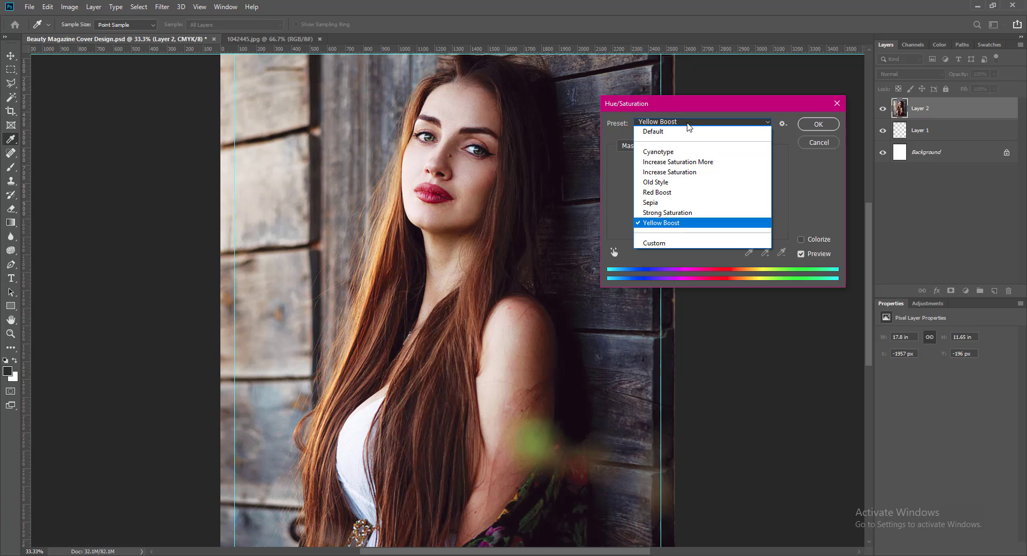
pyautogui.click(663, 192)
pyautogui.click(678, 123)
pyautogui.click(675, 172)
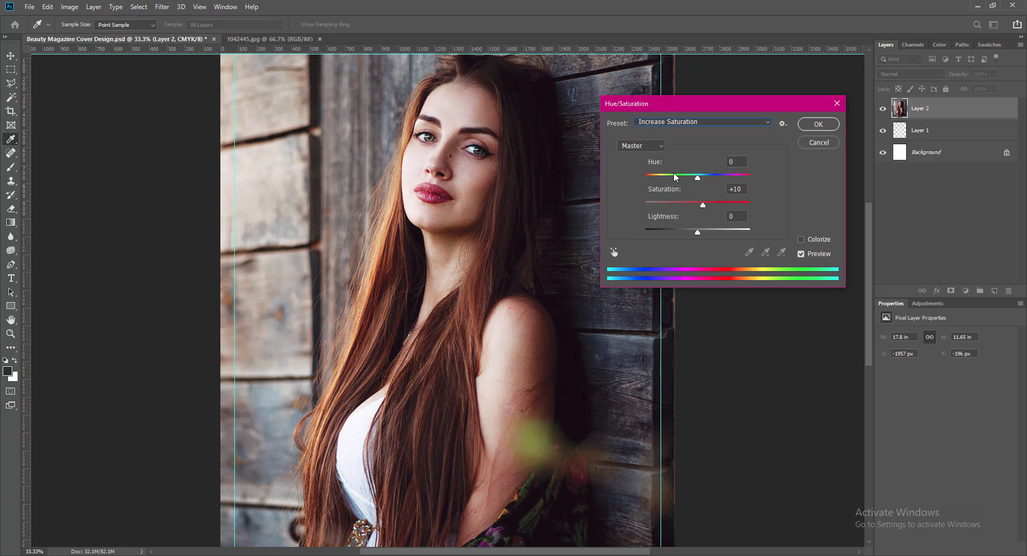
pyautogui.click(817, 125)
# Step: Move Layer 1 above the photo, save the cover, and close the separate 1042445.jpg document
pyautogui.moveTo(933, 136); pyautogui.dragTo(931, 107)
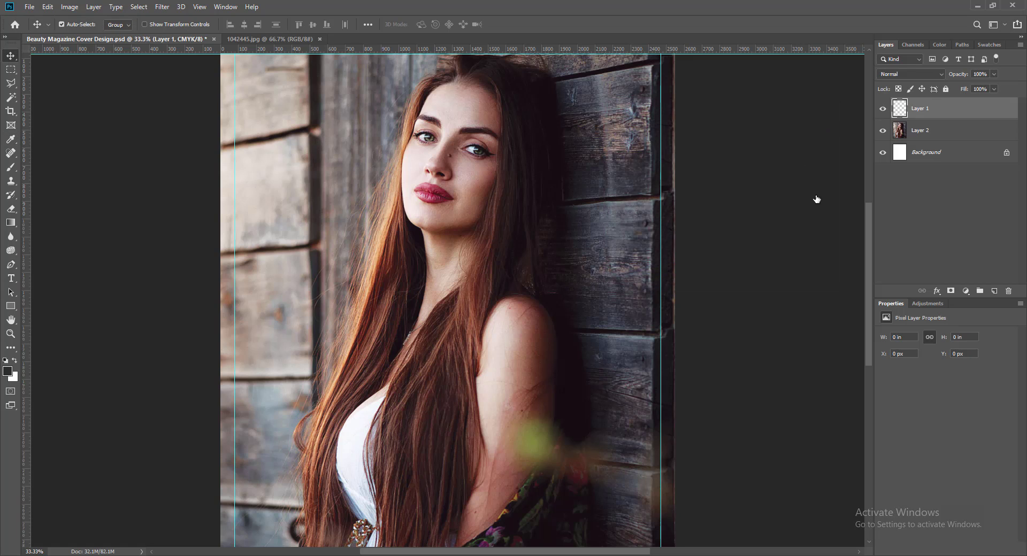
pyautogui.click(804, 206)
pyautogui.hotkey('ctrl', 's')
pyautogui.scroll(2, 763, 243)
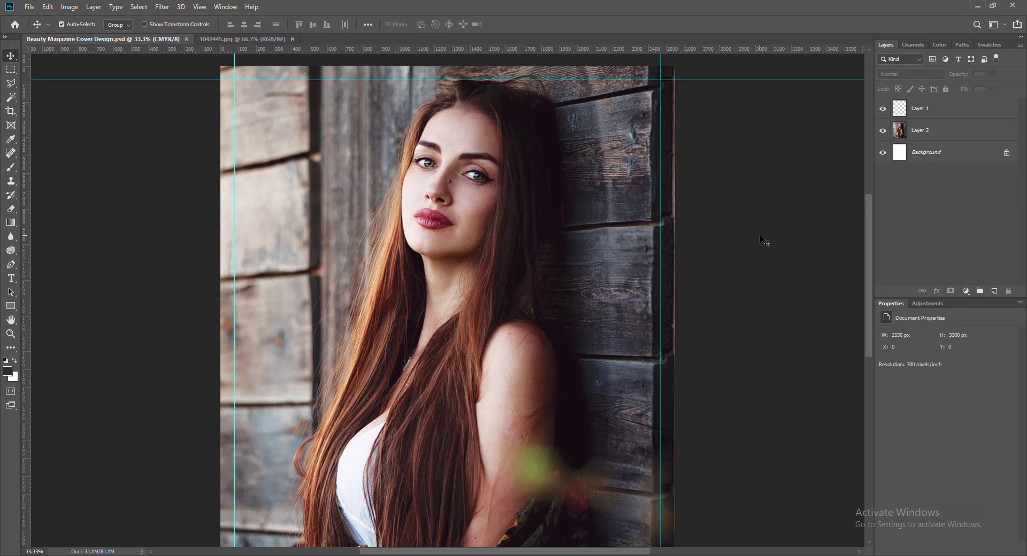
pyautogui.hotkey('ctrl', '+')
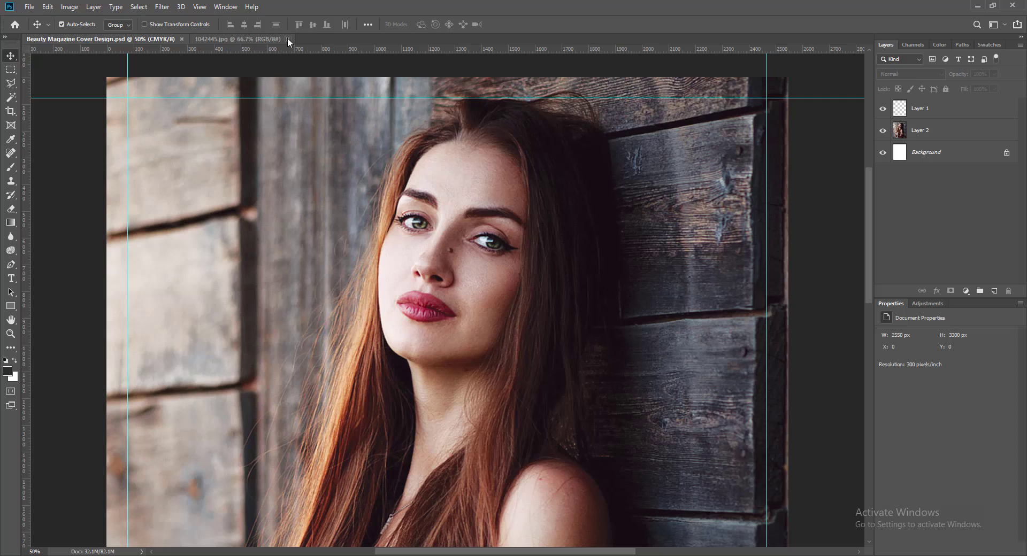
pyautogui.click(287, 39)
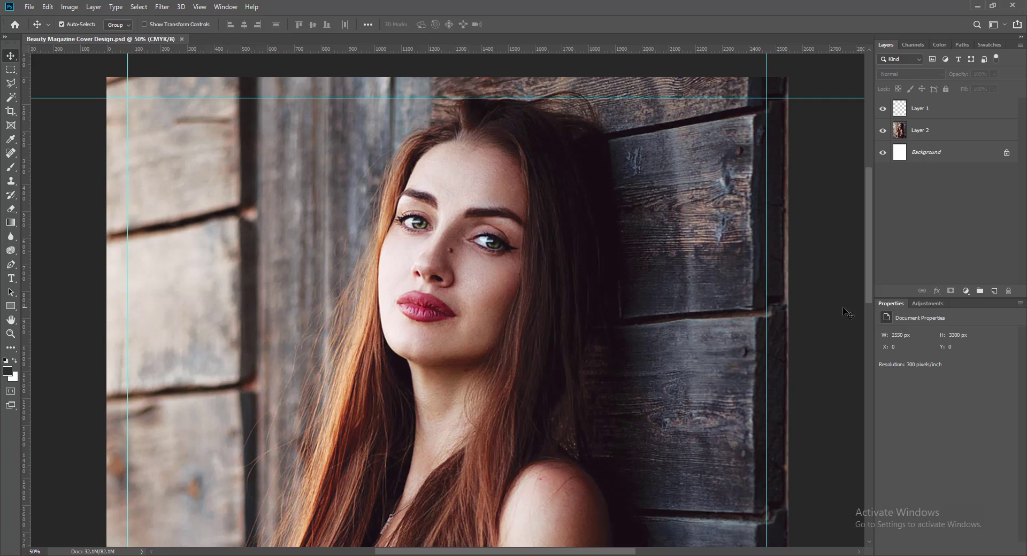
# Step: Type BEAUTY on Layer 1 at the cover's top-left and select the word
pyautogui.click(936, 114)
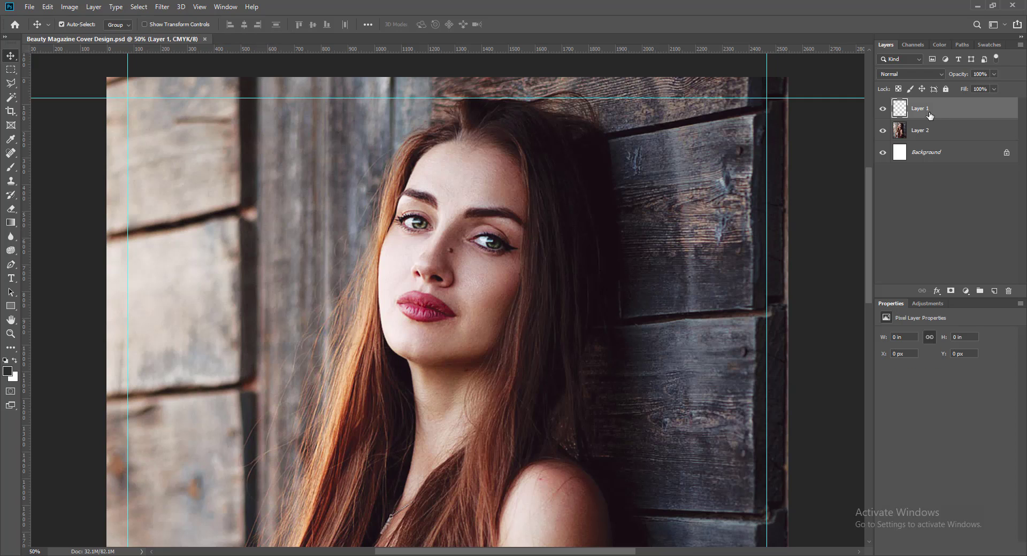
pyautogui.click(11, 279)
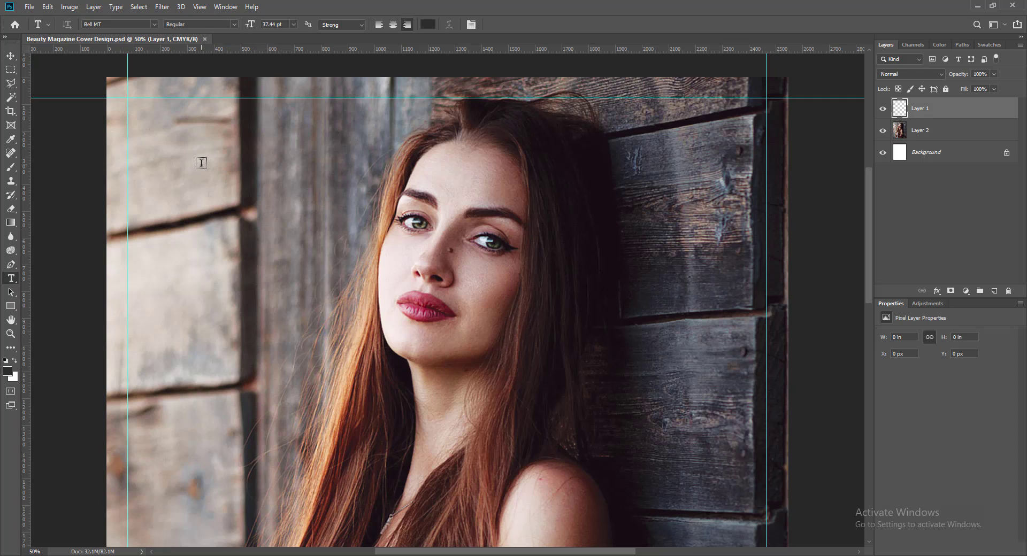
pyautogui.click(201, 162)
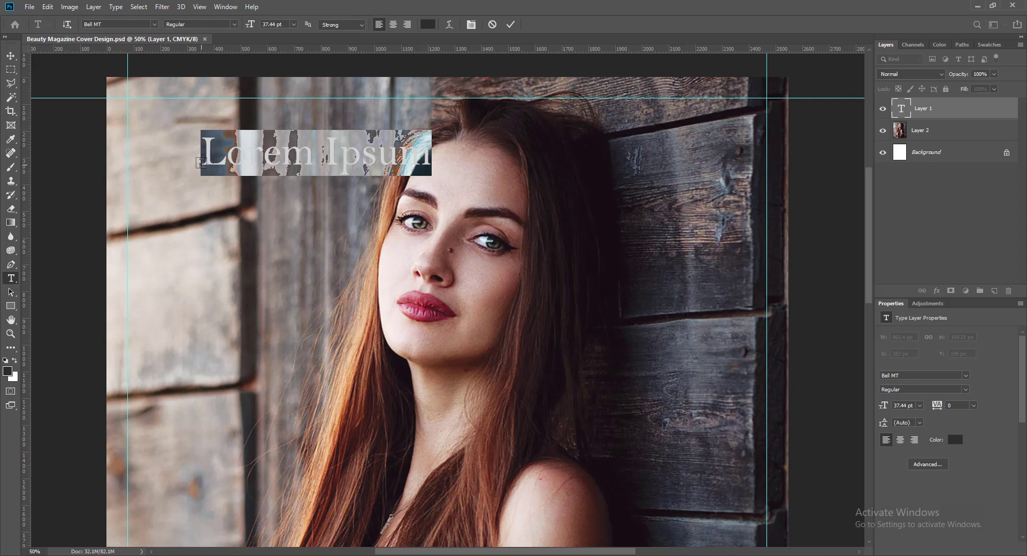
pyautogui.write('BEAUTY')
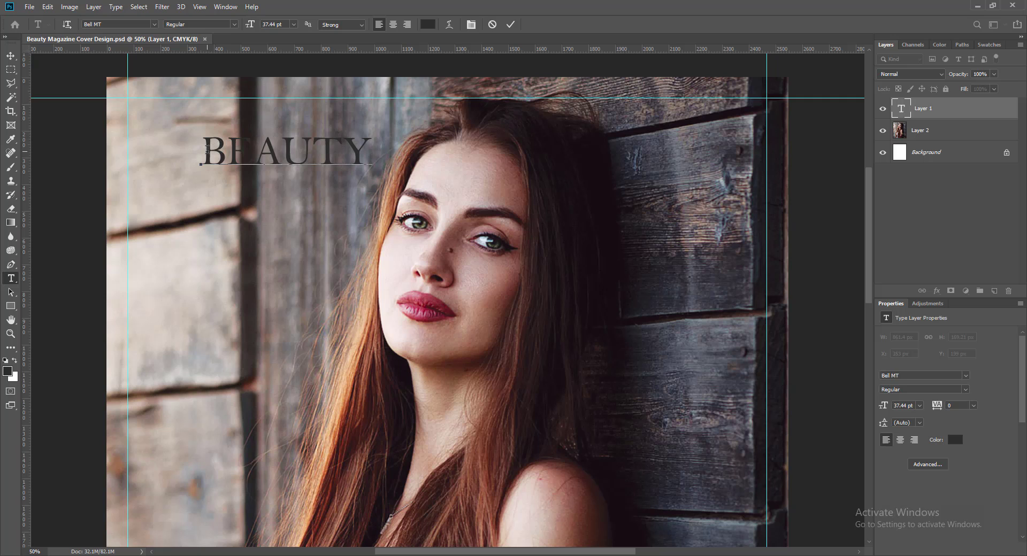
pyautogui.moveTo(203, 149); pyautogui.dragTo(365, 151)
# Step: Colour the BEAUTY text bright pink (ff007e)
pyautogui.click(428, 24)
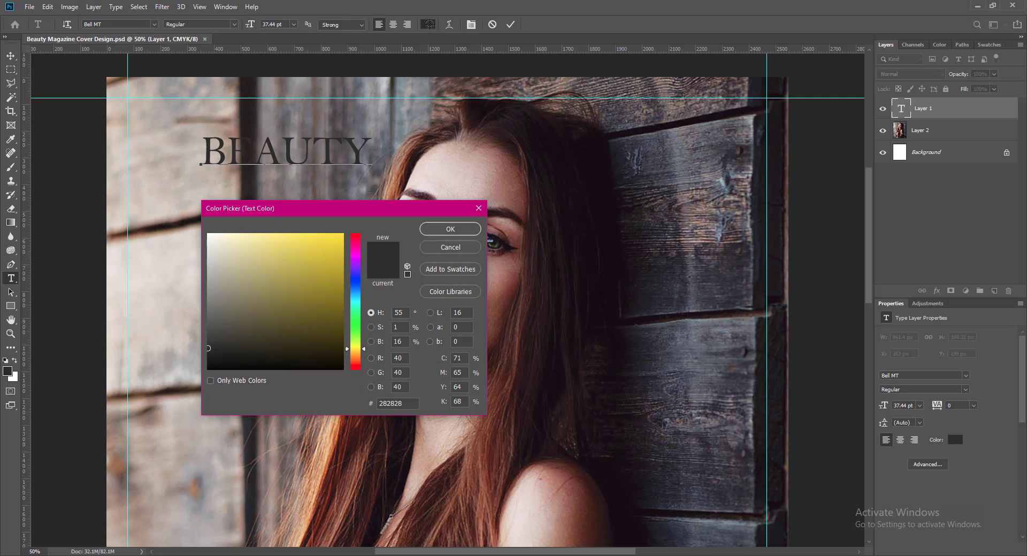
pyautogui.click(357, 246)
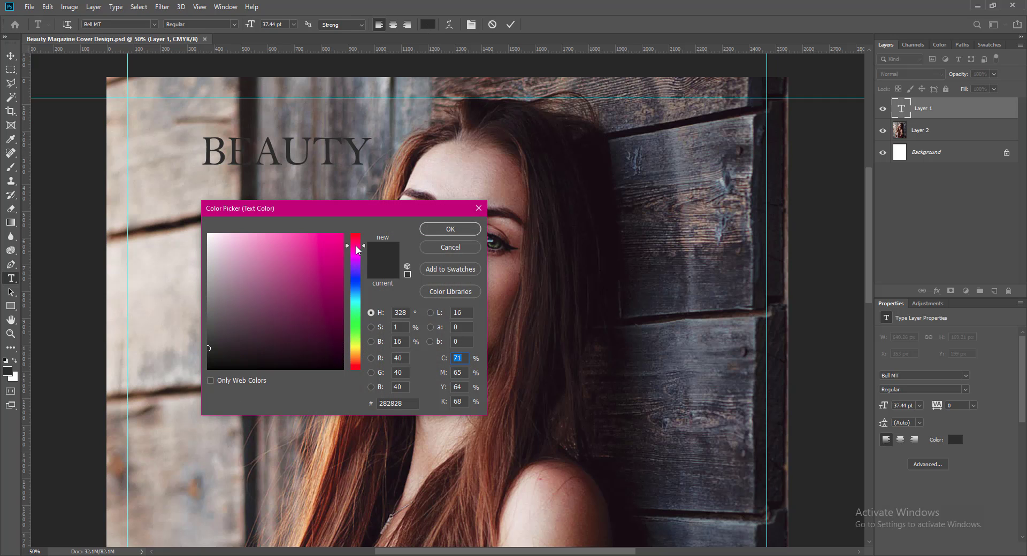
pyautogui.click(336, 244)
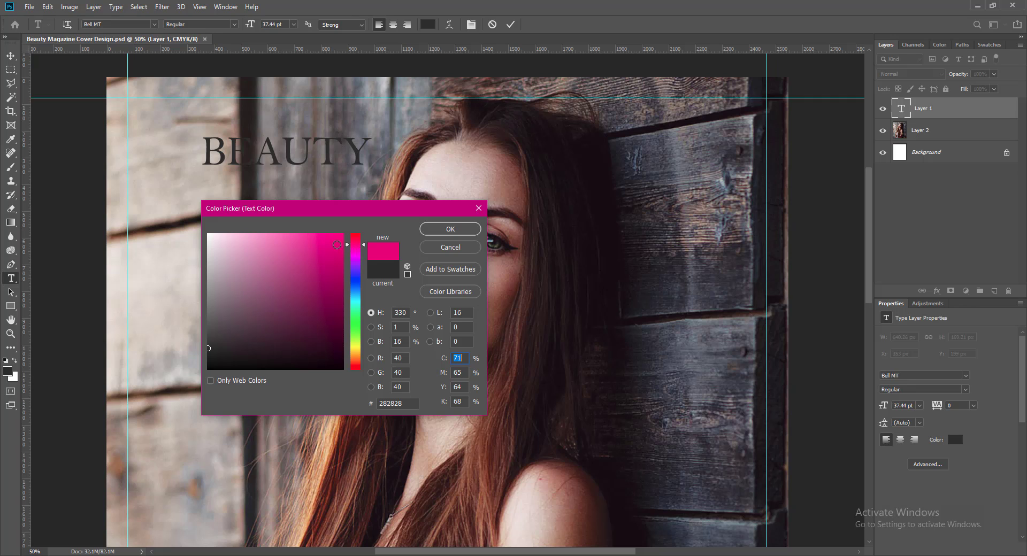
pyautogui.click(342, 240)
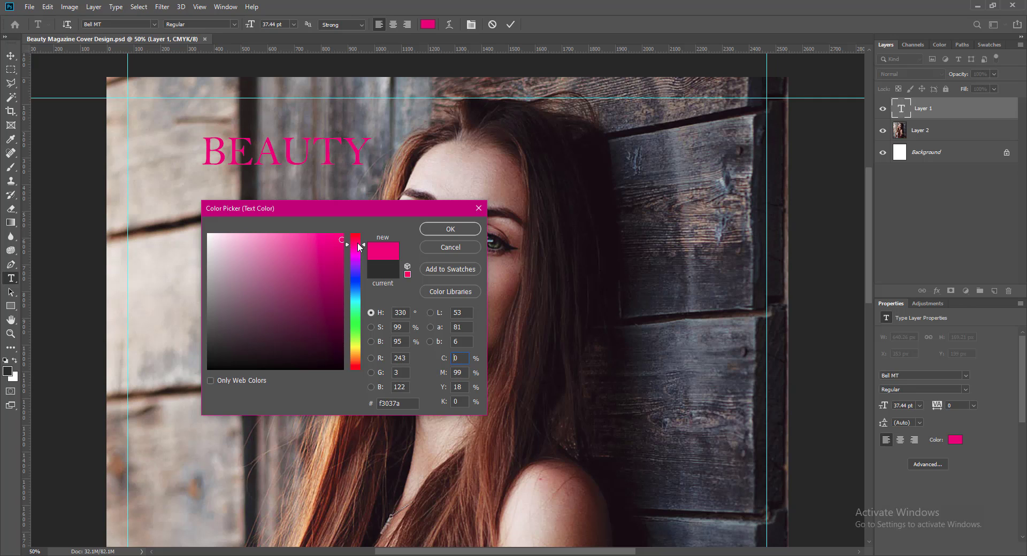
pyautogui.moveTo(342, 235); pyautogui.dragTo(356, 229)
pyautogui.click(439, 229)
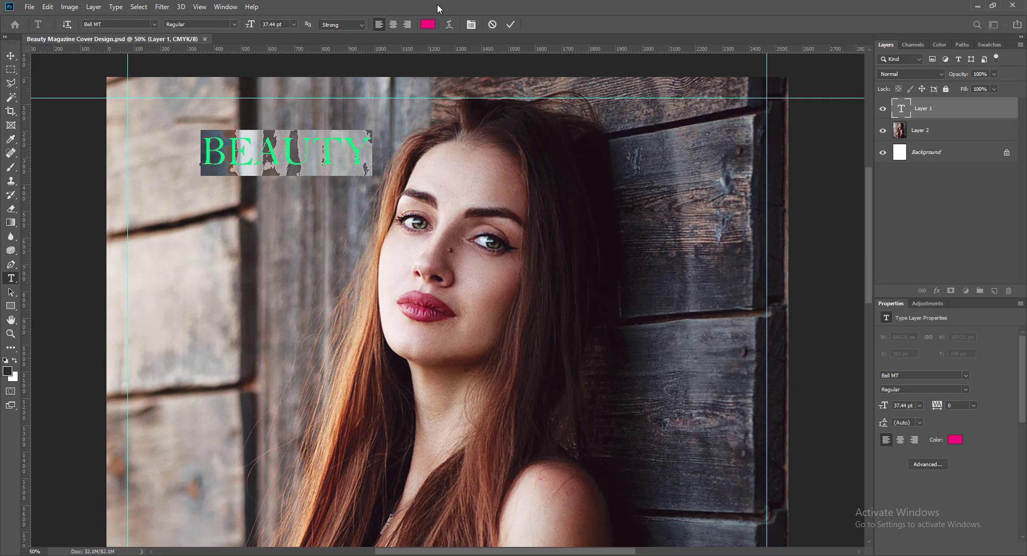
# Step: Make BEAUTY Bell MT Bold at 72 pt and commit the text
pyautogui.click(235, 23)
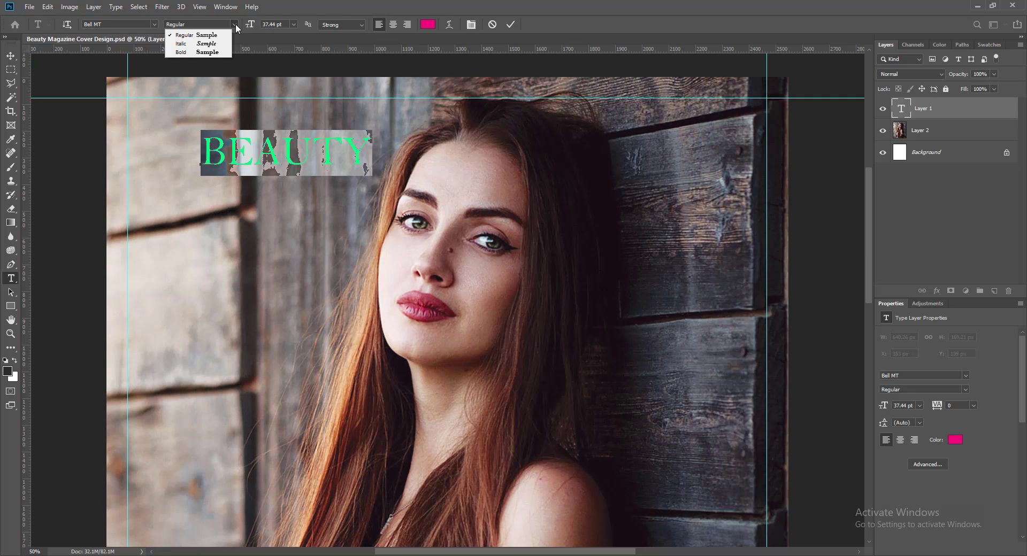
pyautogui.click(207, 50)
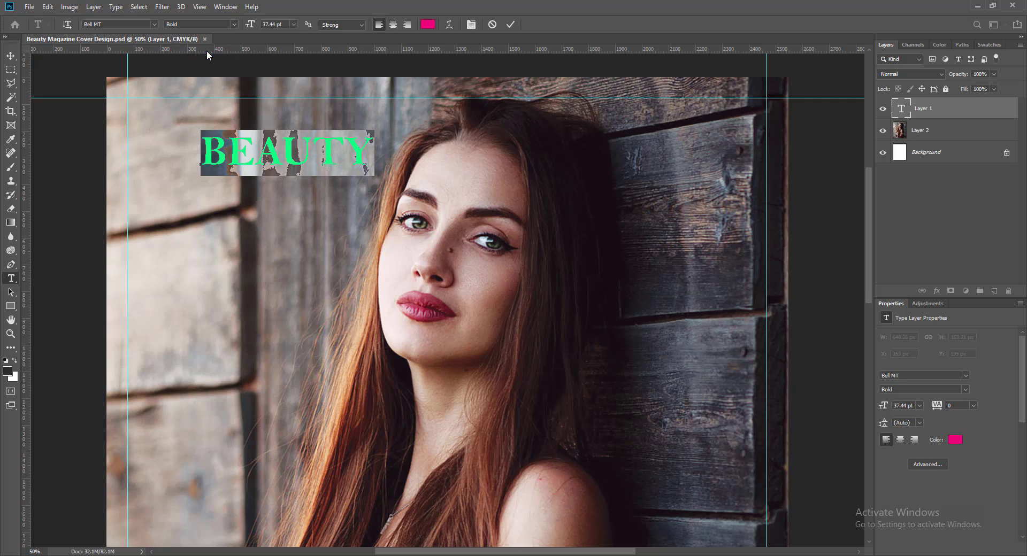
pyautogui.click(294, 23)
pyautogui.click(284, 140)
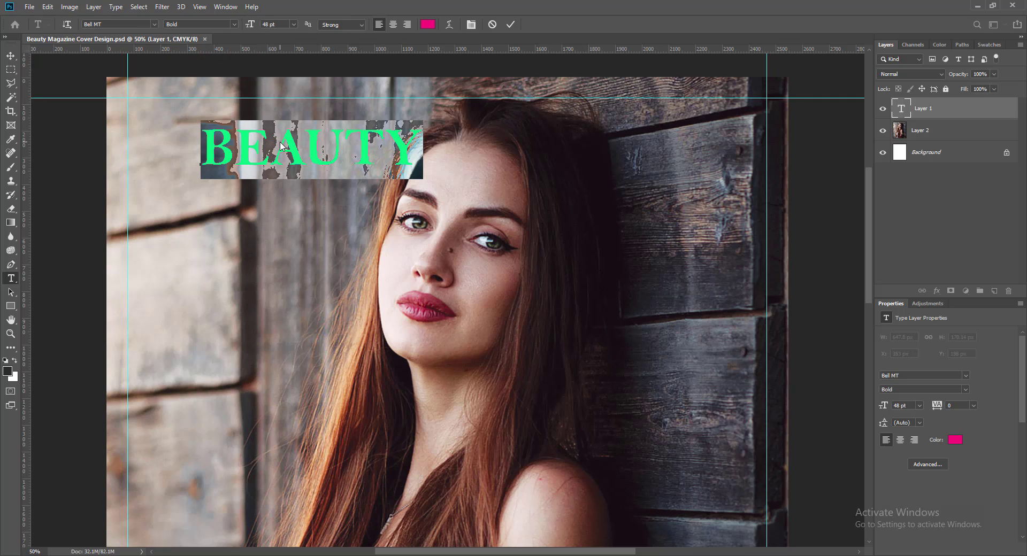
pyautogui.click(294, 24)
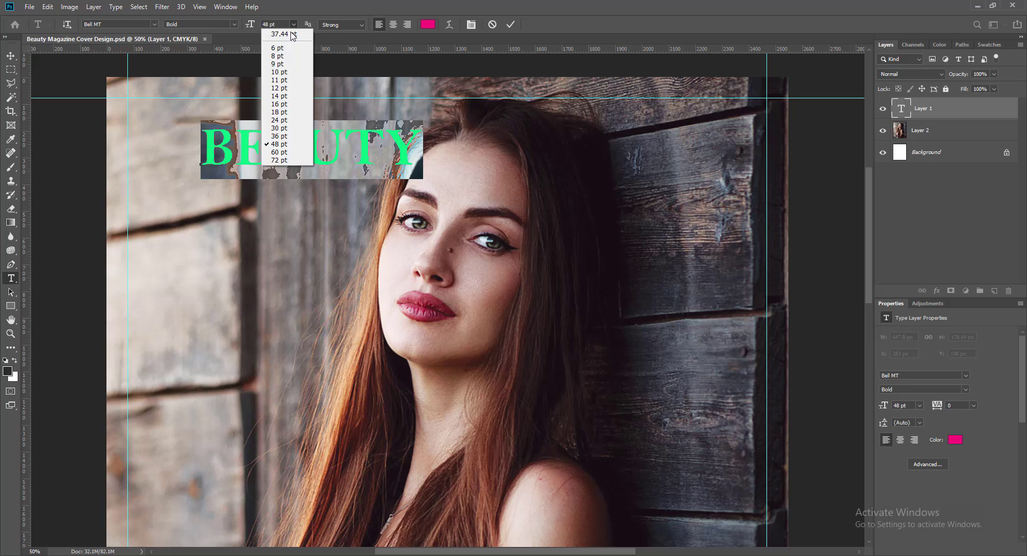
pyautogui.click(283, 160)
pyautogui.click(508, 24)
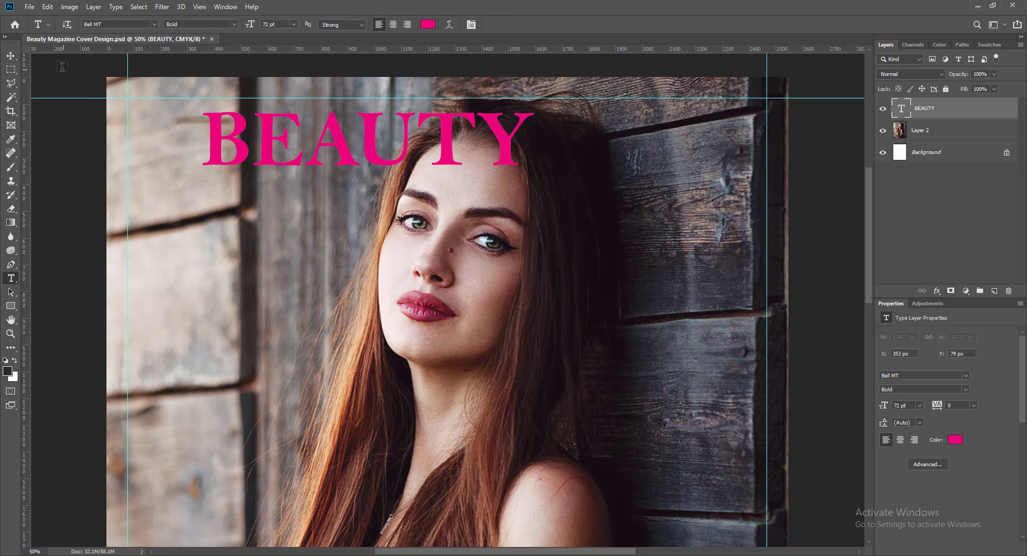
# Step: Scale the BEAUTY masthead up and move it toward the cover's top-left corner
pyautogui.click(10, 58)
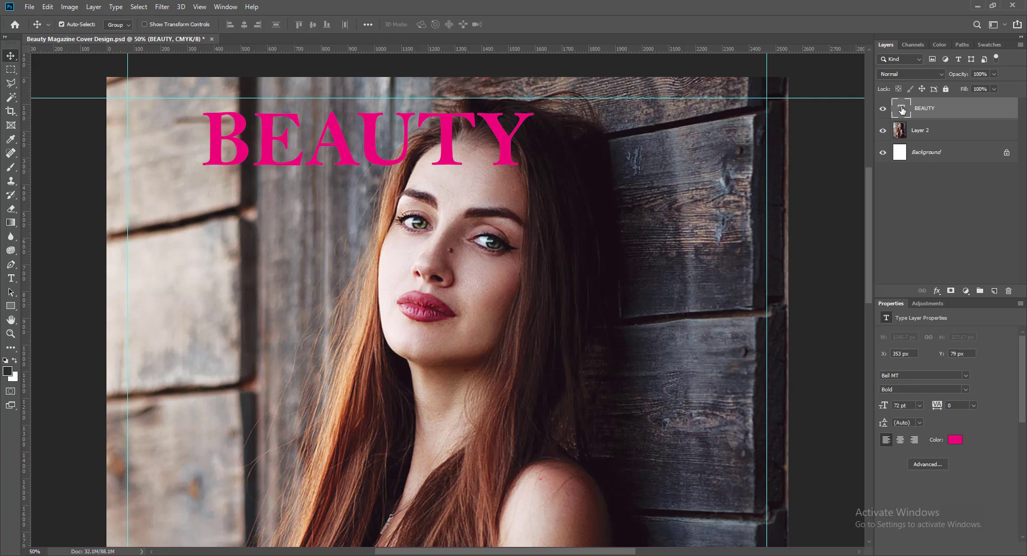
pyautogui.hotkey('ctrl', 't')
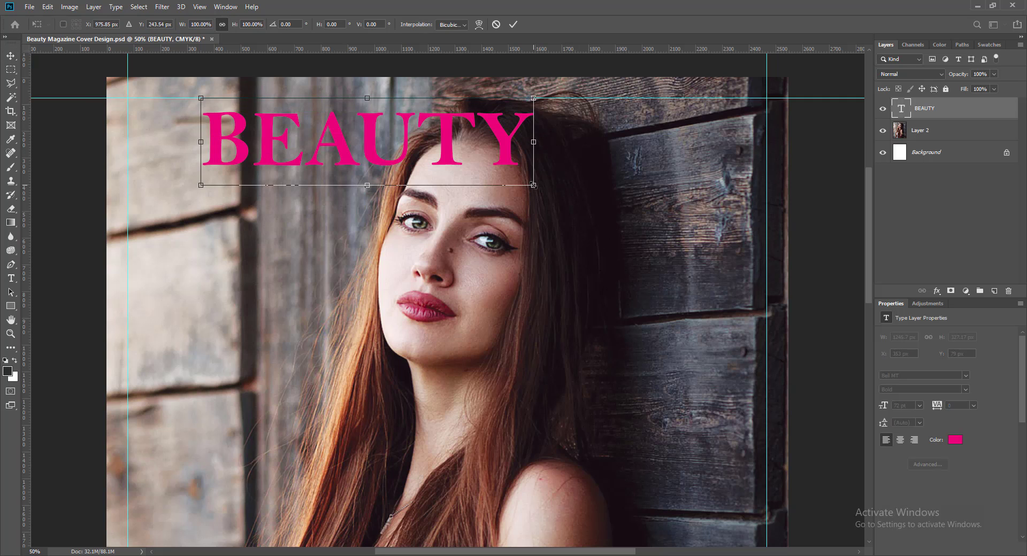
pyautogui.moveTo(534, 185); pyautogui.dragTo(667, 276)
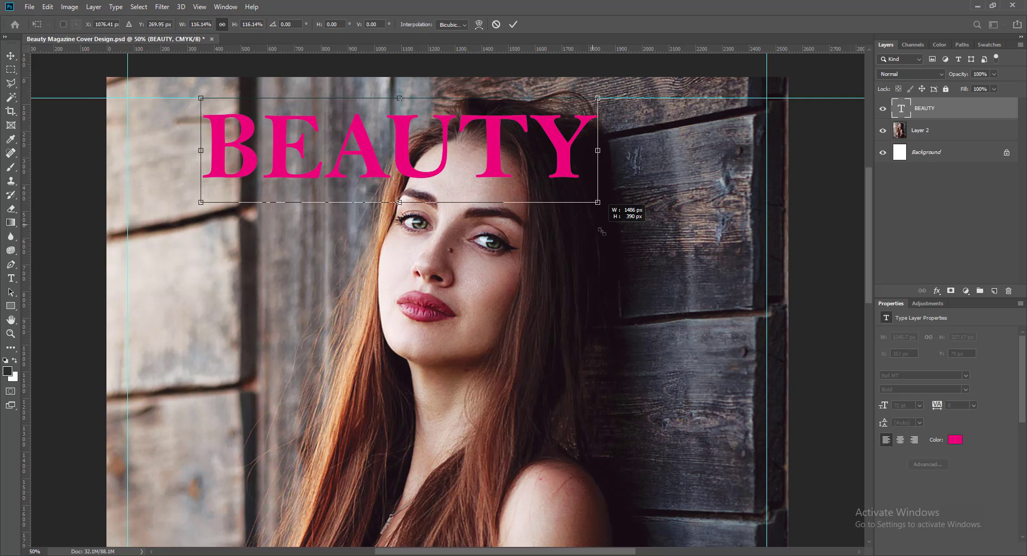
pyautogui.moveTo(216, 163); pyautogui.dragTo(144, 154)
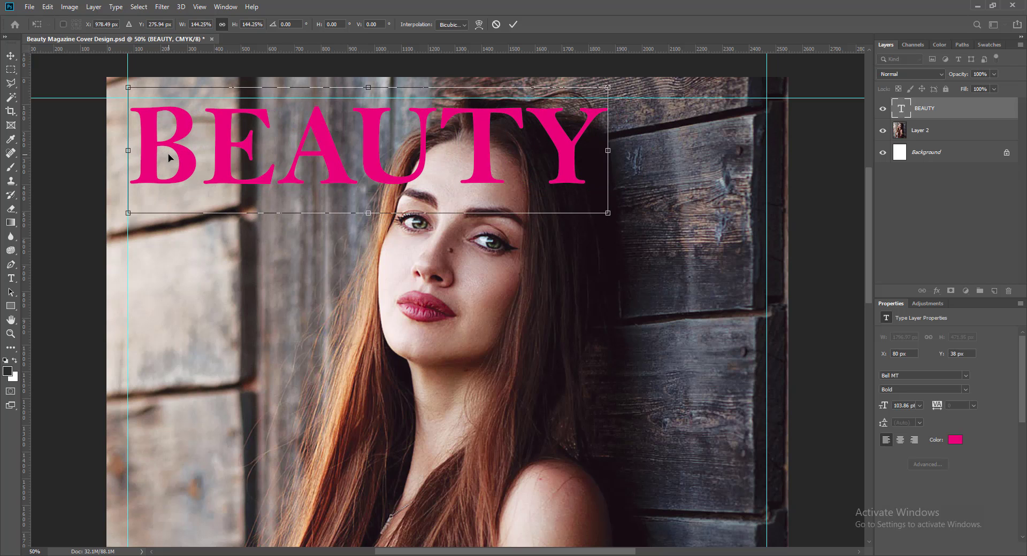
pyautogui.moveTo(607, 213); pyautogui.dragTo(758, 293)
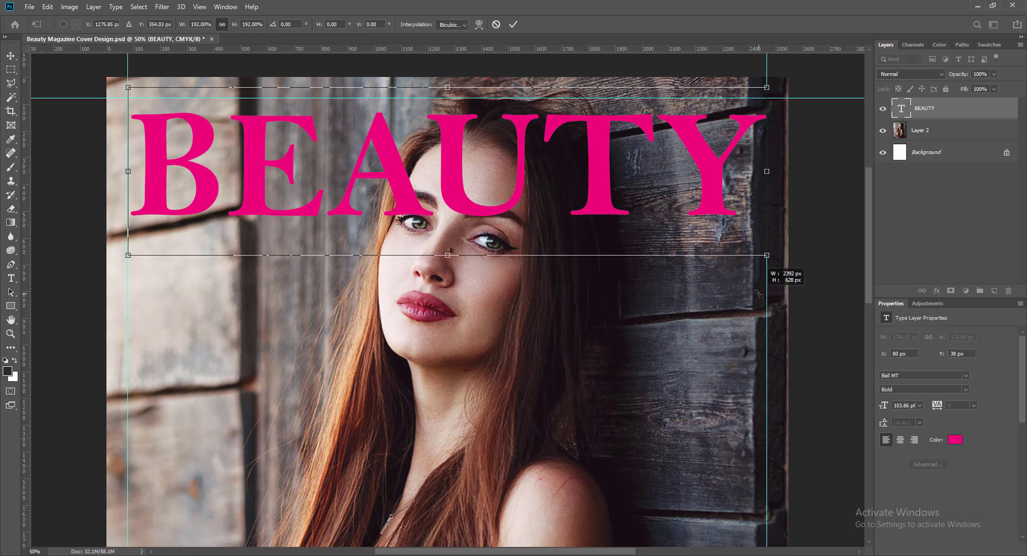
pyautogui.press('Return')
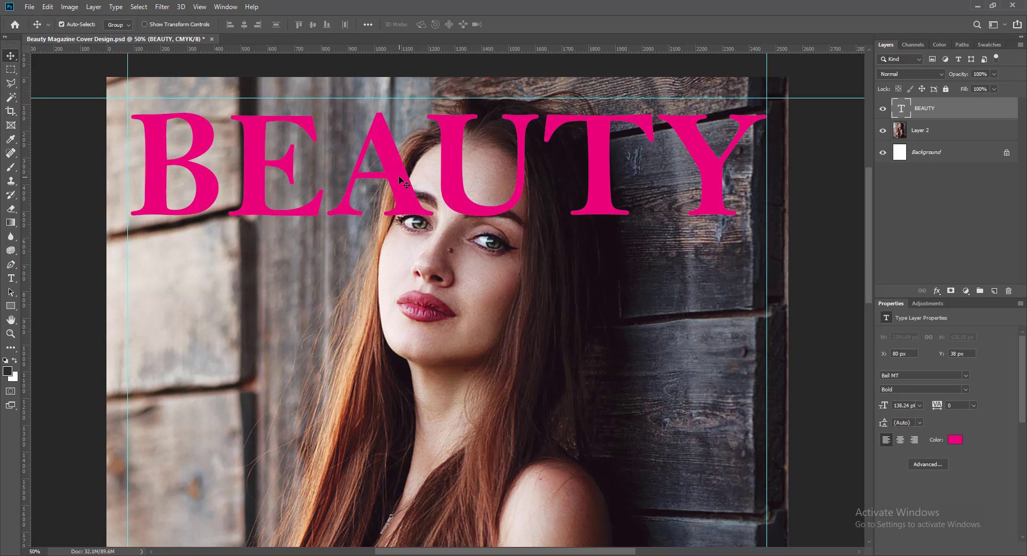
# Step: Nudge BEAUTY up, down, left and right with the arrow keys to settle its position
pyautogui.press('Up')
pyautogui.press('Up')
pyautogui.press('Up')
pyautogui.press('Up')
pyautogui.press('Up')
pyautogui.press('Up')
pyautogui.press('Up')
pyautogui.press('Up')
pyautogui.press('Up')
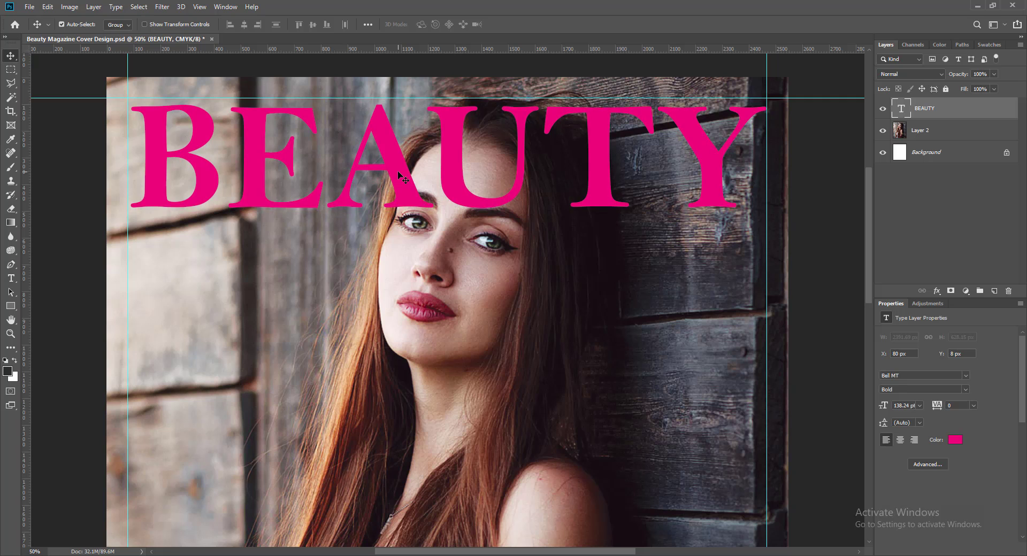
pyautogui.press('Up')
pyautogui.press('Up')
pyautogui.press('Up')
pyautogui.press('Up')
pyautogui.press('Up')
pyautogui.press('Up')
pyautogui.press('Up')
pyautogui.press('Up')
pyautogui.press('Up')
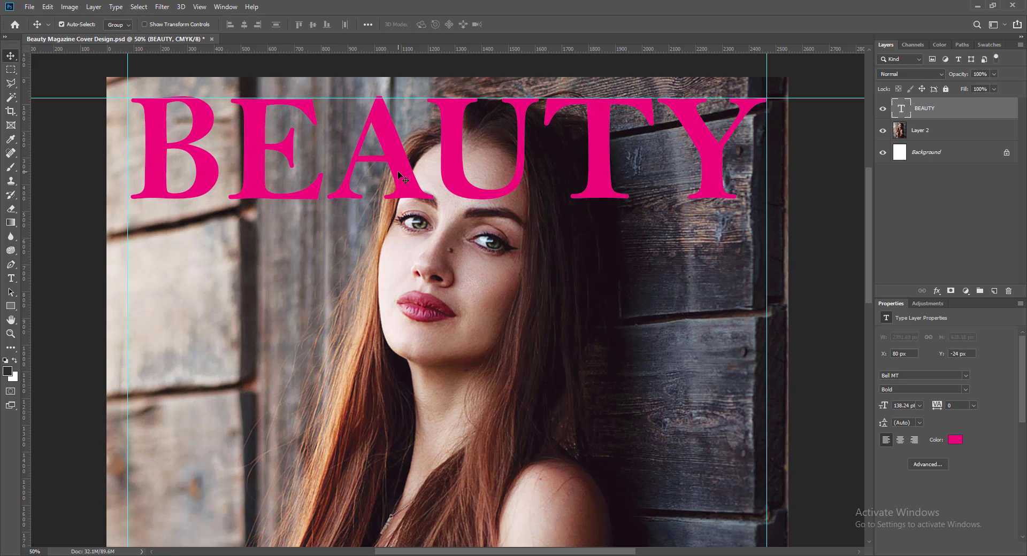
pyautogui.press('Down')
pyautogui.press('Down')
pyautogui.press('Down')
pyautogui.press('Down')
pyautogui.press('Down')
pyautogui.press('Down')
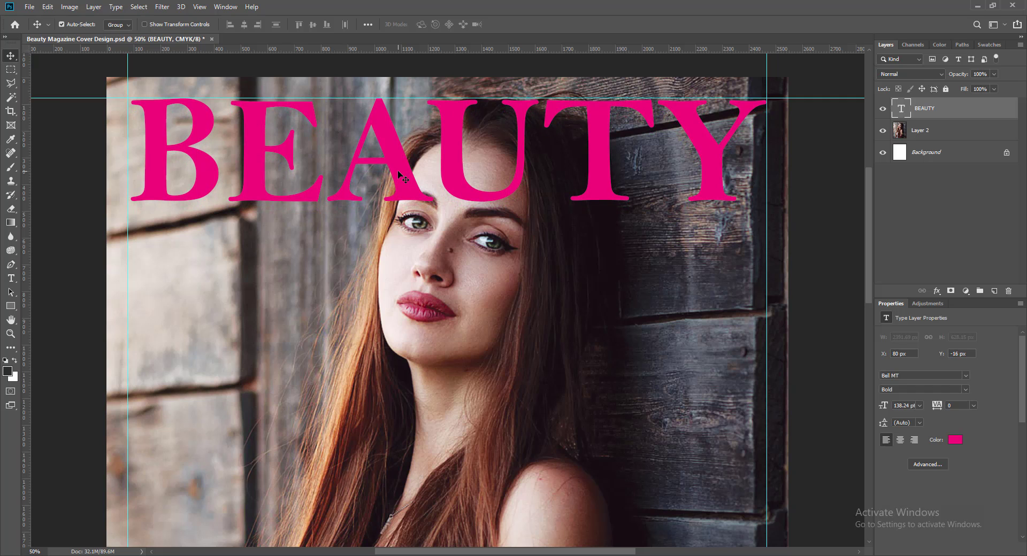
pyautogui.press('Left')
pyautogui.press('Left')
pyautogui.press('Left')
pyautogui.press('Left')
pyautogui.press('Left')
pyautogui.press('Left')
pyautogui.press('Right')
pyautogui.press('Right')
pyautogui.press('Right')
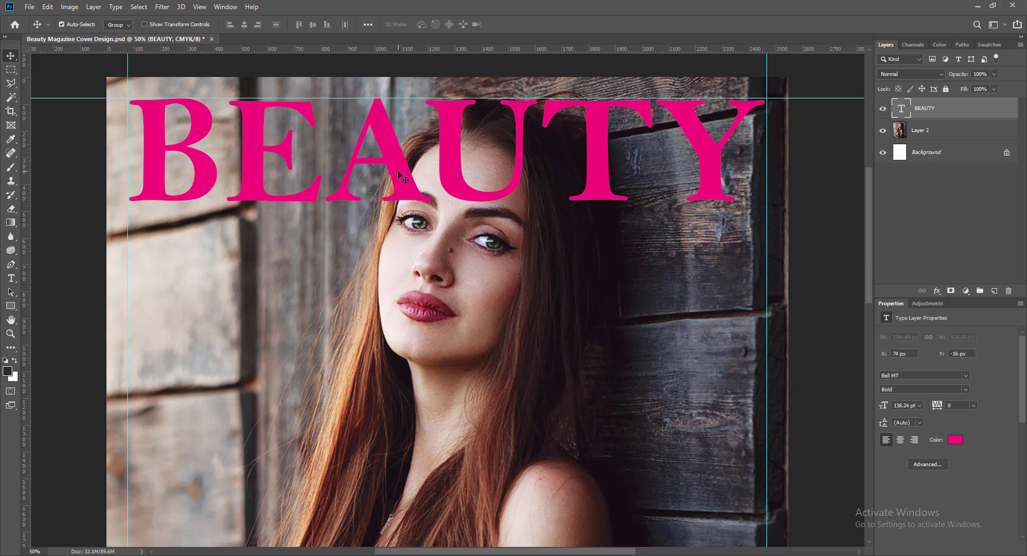
pyautogui.press('Right')
pyautogui.press('Right')
pyautogui.press('Right')
# Step: Stretch BEAUTY's left side out to the margin guide, nudge it right, and save
pyautogui.hotkey('ctrl', 't')
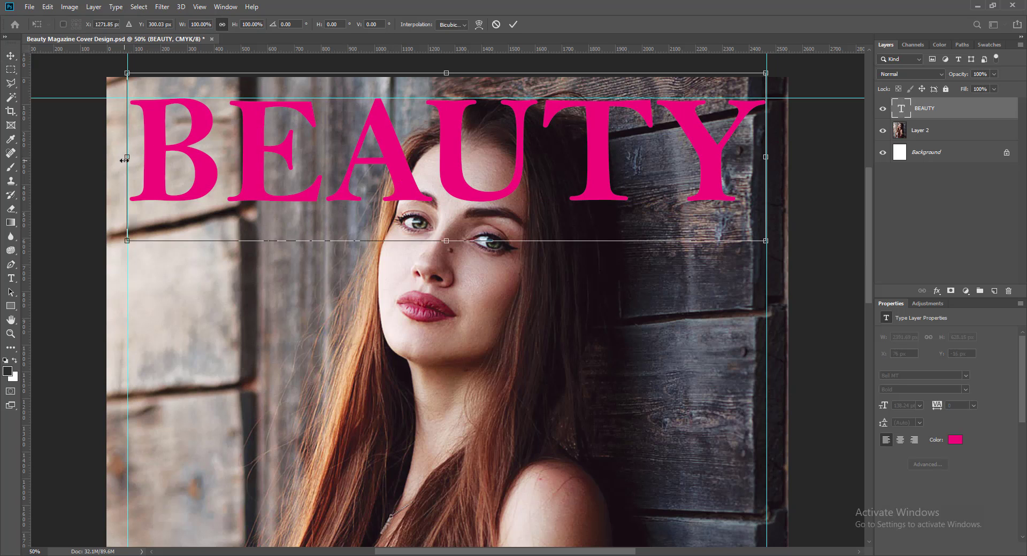
pyautogui.moveTo(125, 157); pyautogui.dragTo(123, 157)
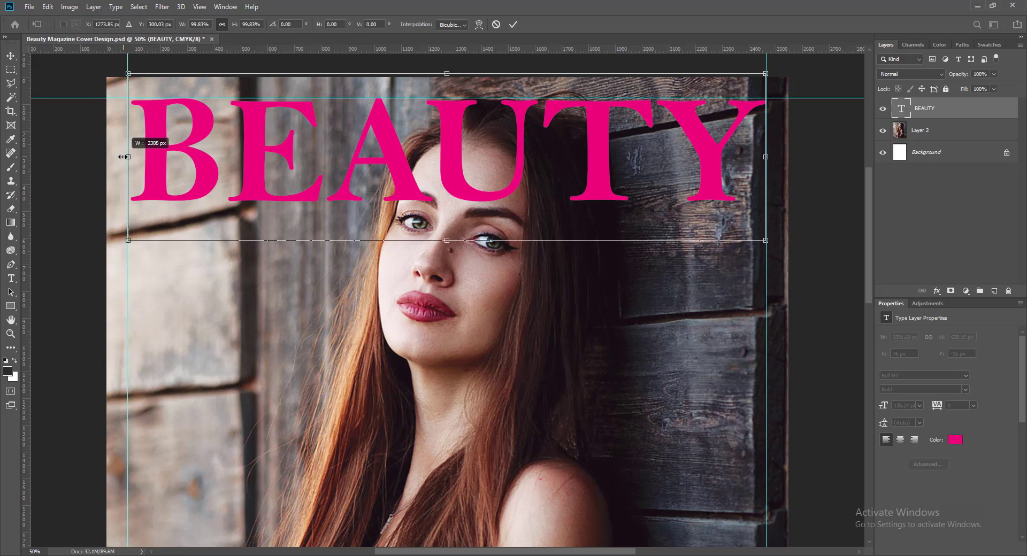
pyautogui.moveTo(124, 157); pyautogui.dragTo(119, 157)
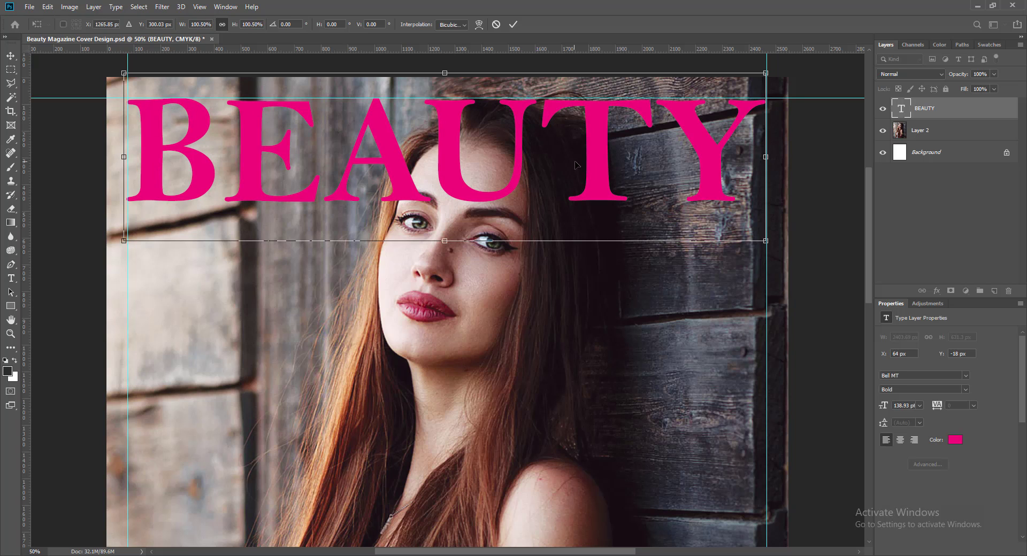
pyautogui.press('Return')
pyautogui.press('Right')
pyautogui.press('Right')
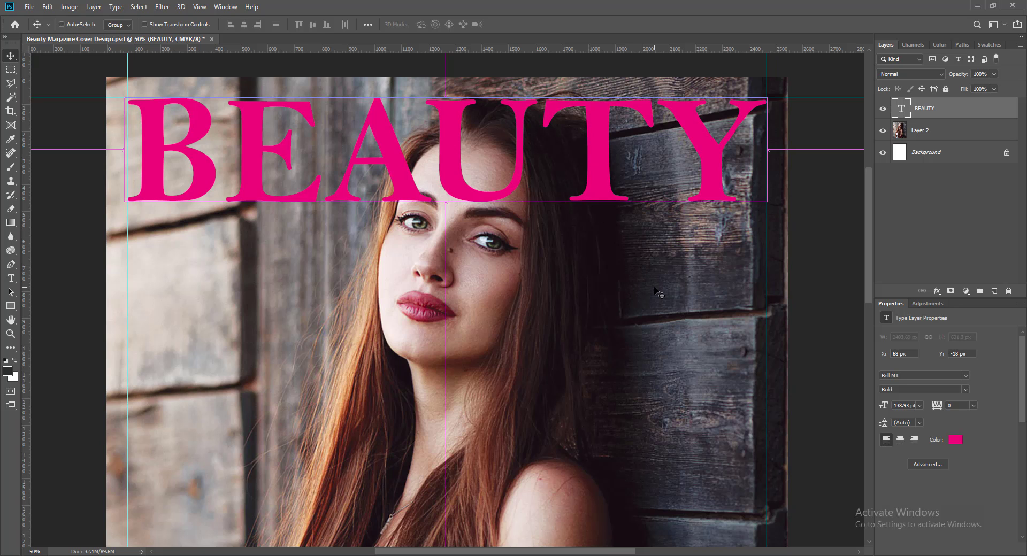
pyautogui.hotkey('ctrl', 's')
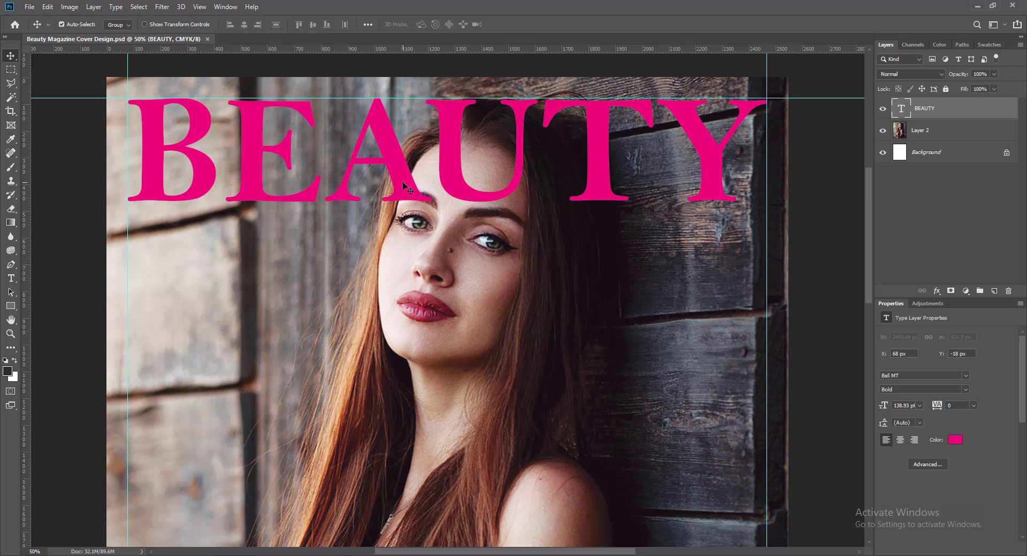
# Step: Duplicate BEAUTY below itself and retype the copy as '& HEALTH'
pyautogui.moveTo(402, 182); pyautogui.dragTo(399, 309)
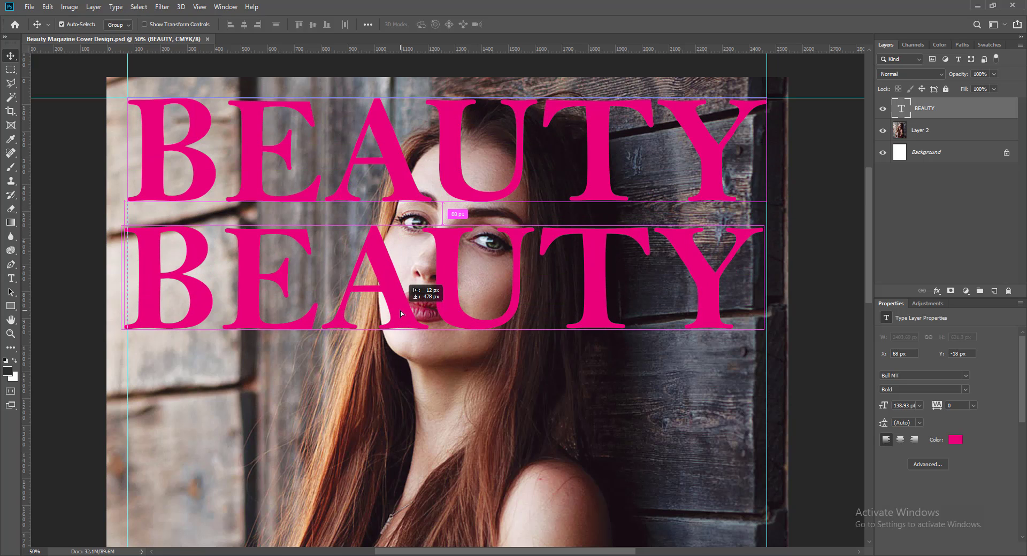
pyautogui.doubleClick(901, 110)
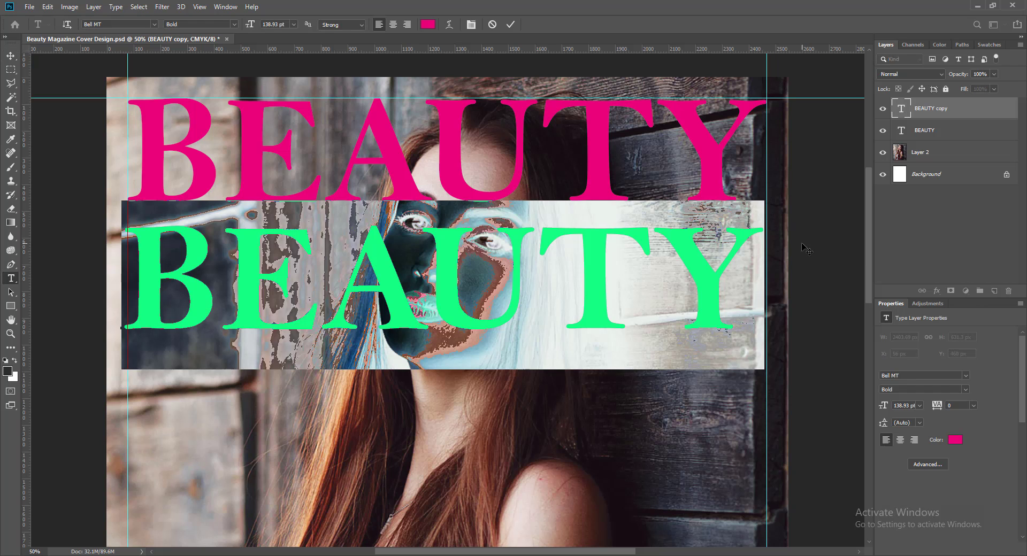
pyautogui.write('&')
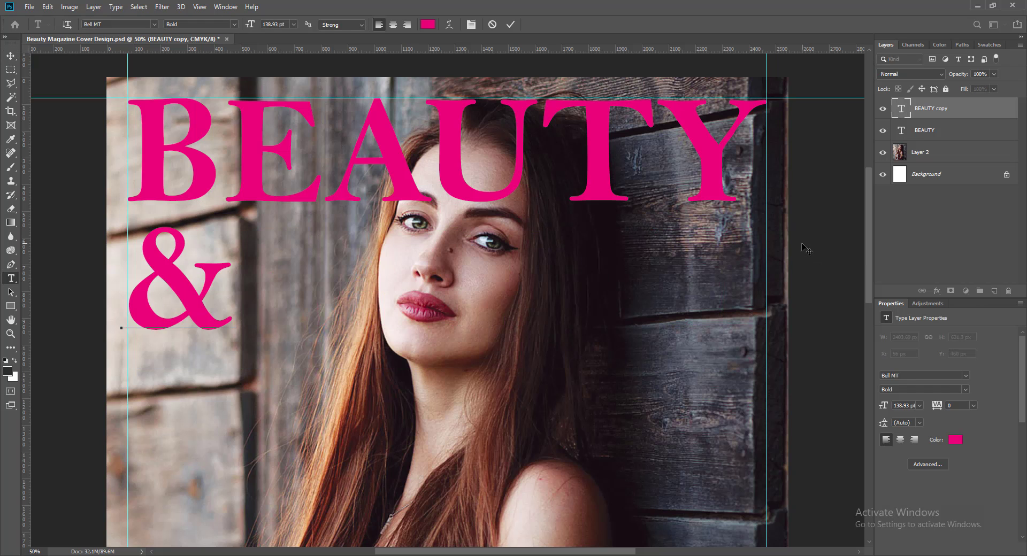
pyautogui.write(' HEALT')
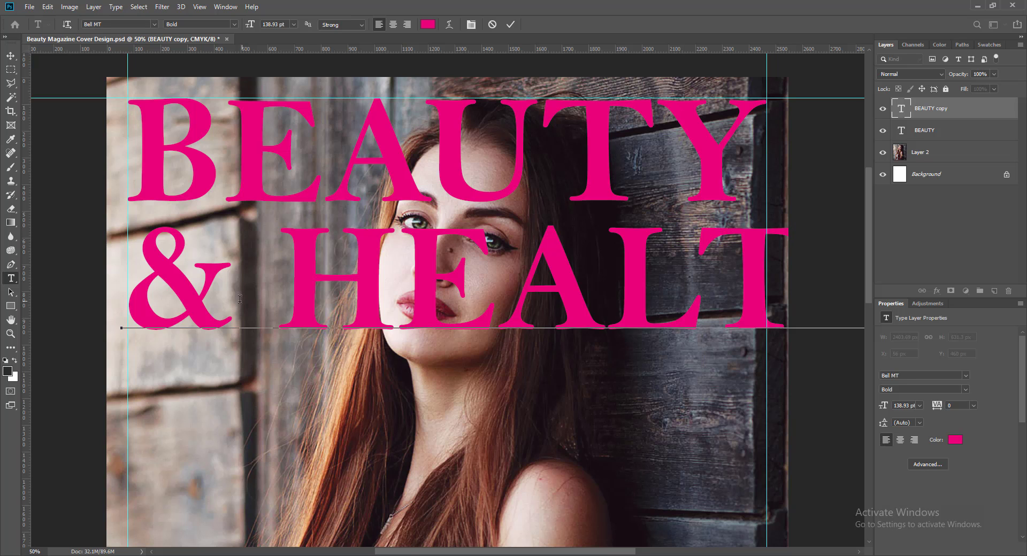
pyautogui.moveTo(132, 296); pyautogui.dragTo(818, 305)
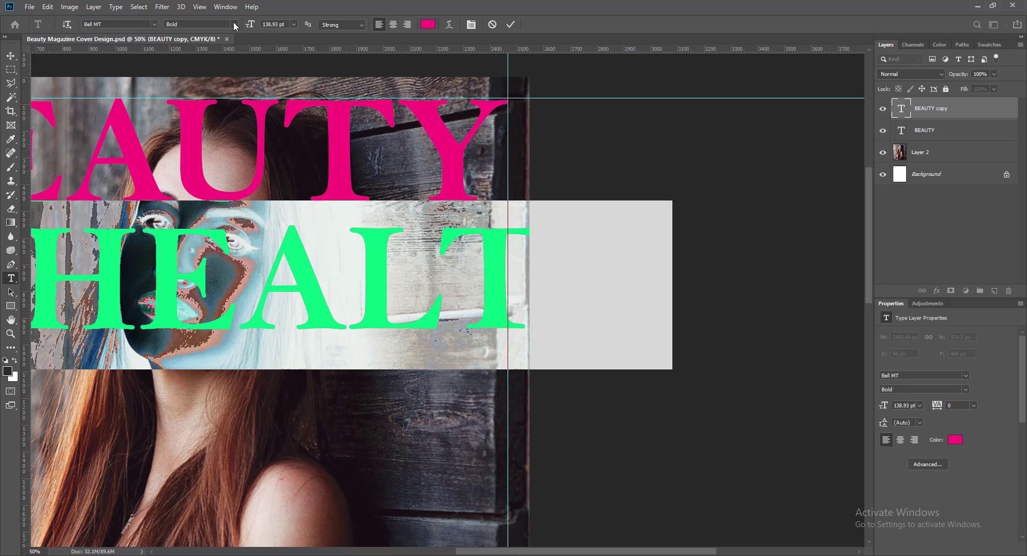
# Step: Format the & HEALTH line as 36 pt italic in white
pyautogui.click(294, 25)
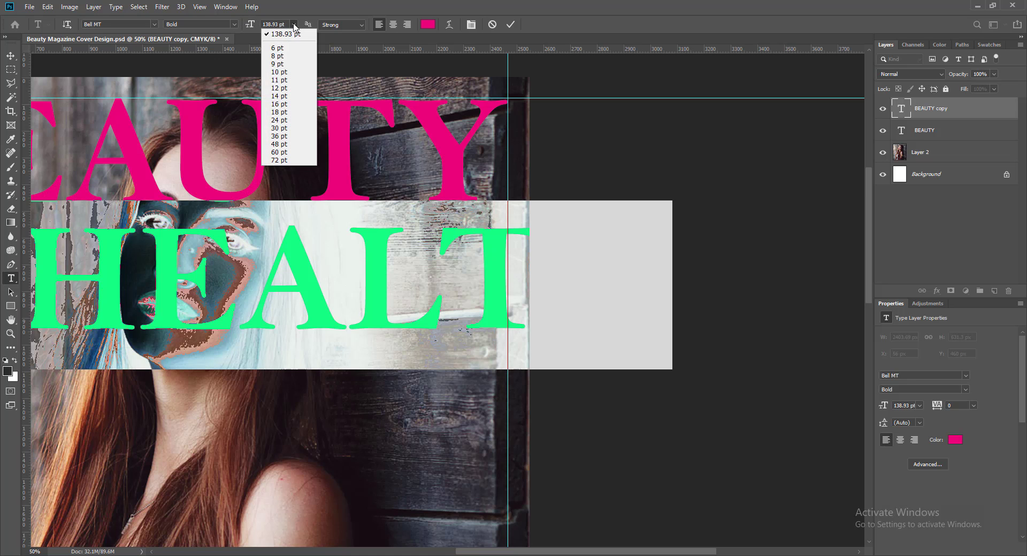
pyautogui.click(278, 134)
pyautogui.hscroll(-5, 348, 315)
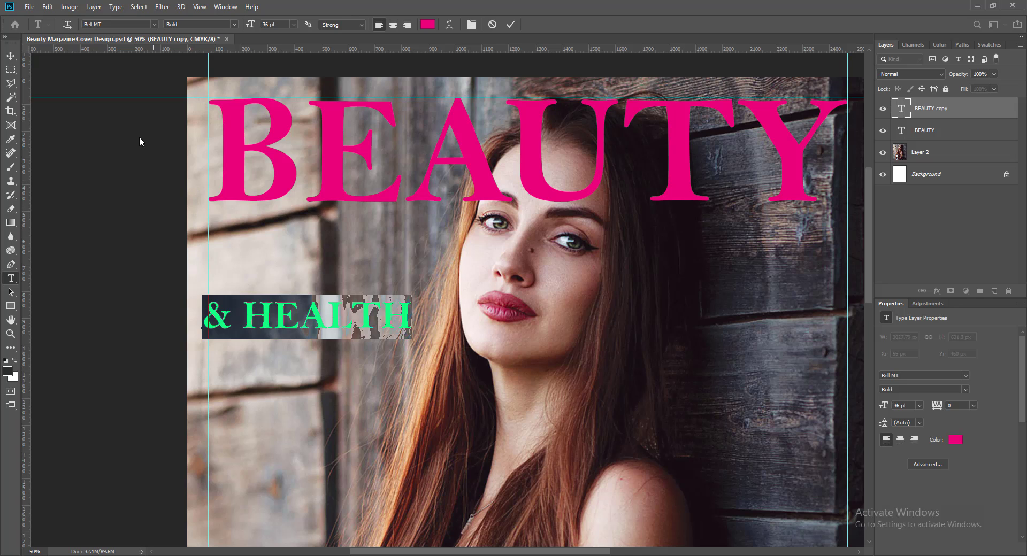
pyautogui.click(233, 24)
pyautogui.click(205, 44)
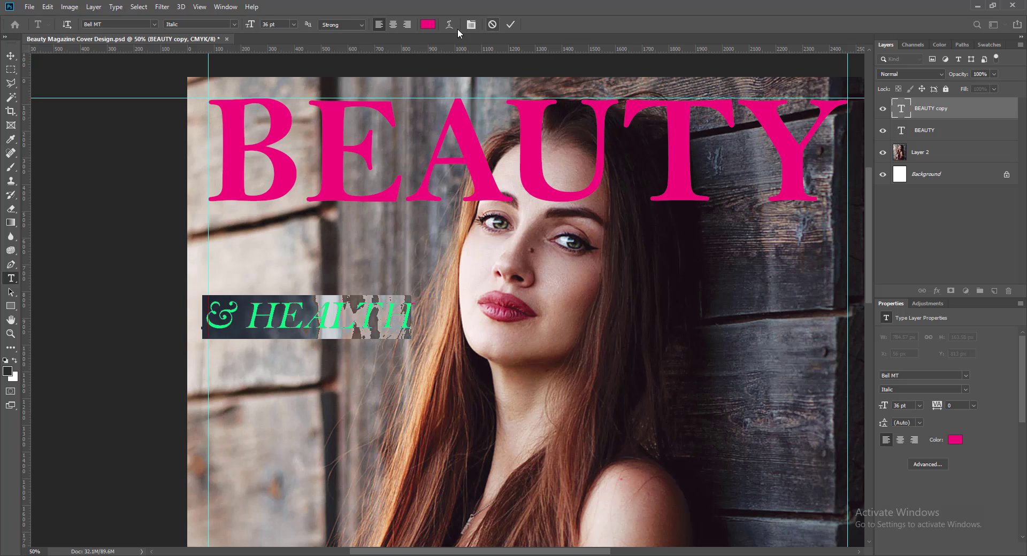
pyautogui.click(428, 24)
pyautogui.moveTo(218, 235); pyautogui.dragTo(193, 217)
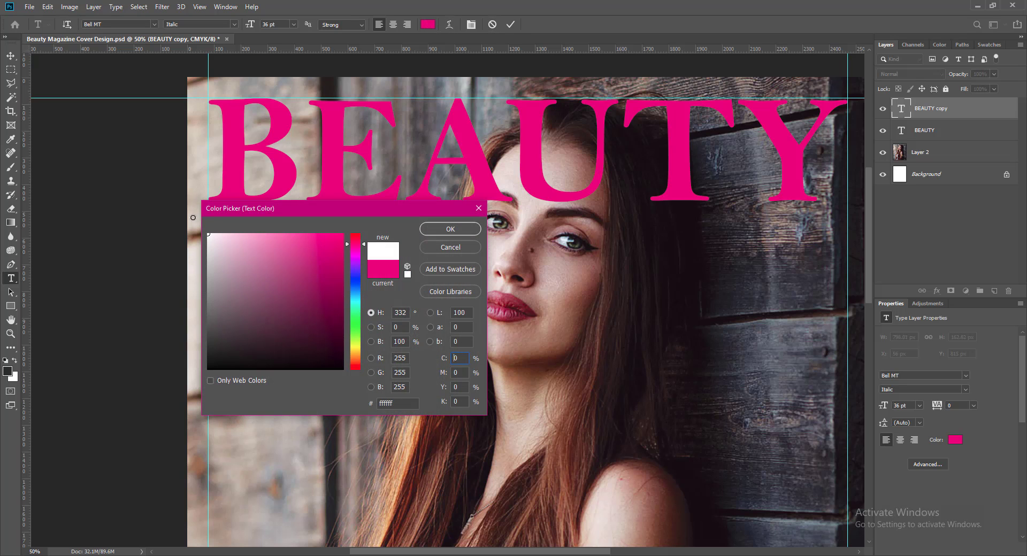
pyautogui.click(470, 231)
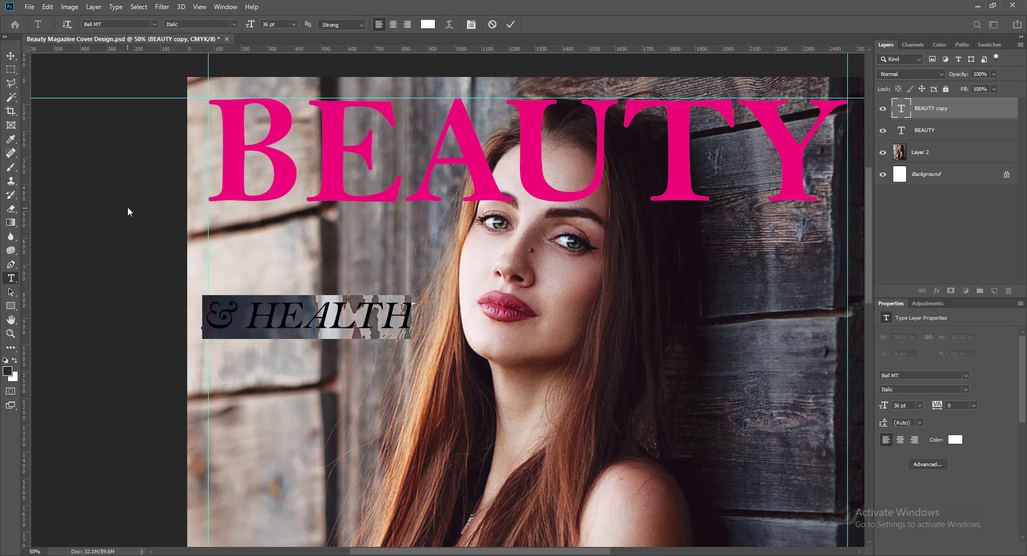
# Step: Place & HEALTH under BEAUTY's right half, enlarge it to 48 pt, and save
pyautogui.click(10, 56)
pyautogui.moveTo(255, 325)
pyautogui.mouseDown()
pyautogui.moveTo(659, 270)
pyautogui.moveTo(684, 238)
pyautogui.mouseUp()
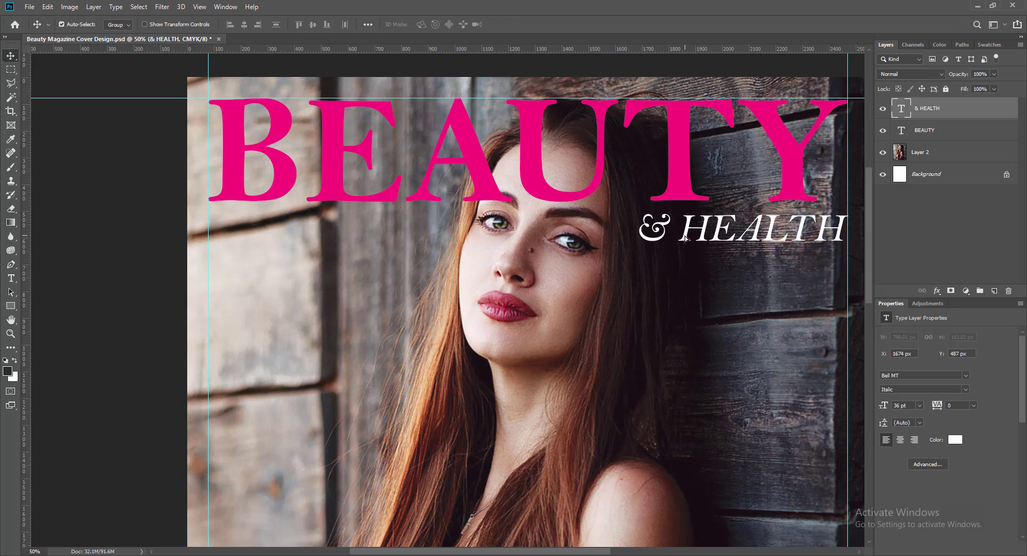
pyautogui.doubleClick(903, 101)
pyautogui.click(293, 24)
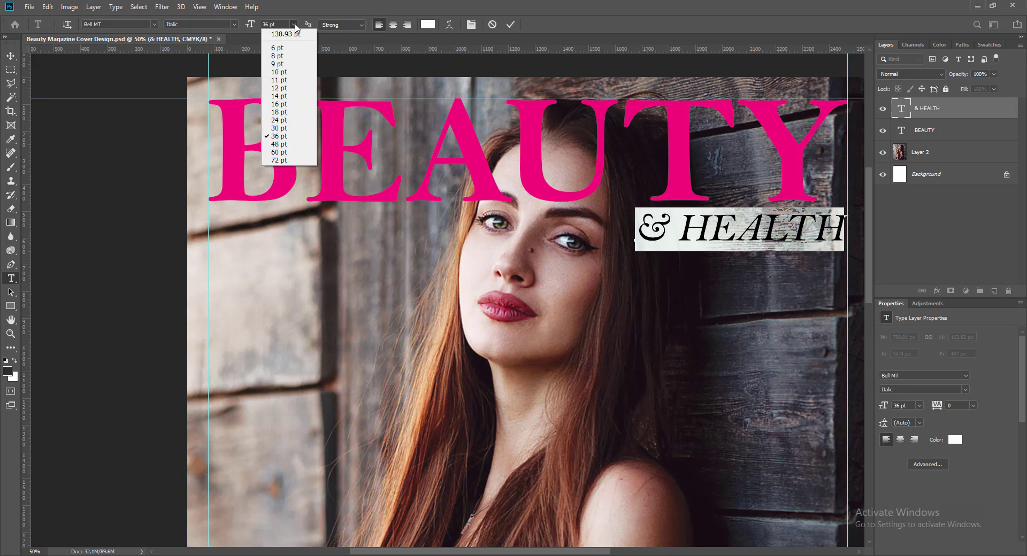
pyautogui.click(282, 145)
pyautogui.click(510, 24)
pyautogui.press('v')
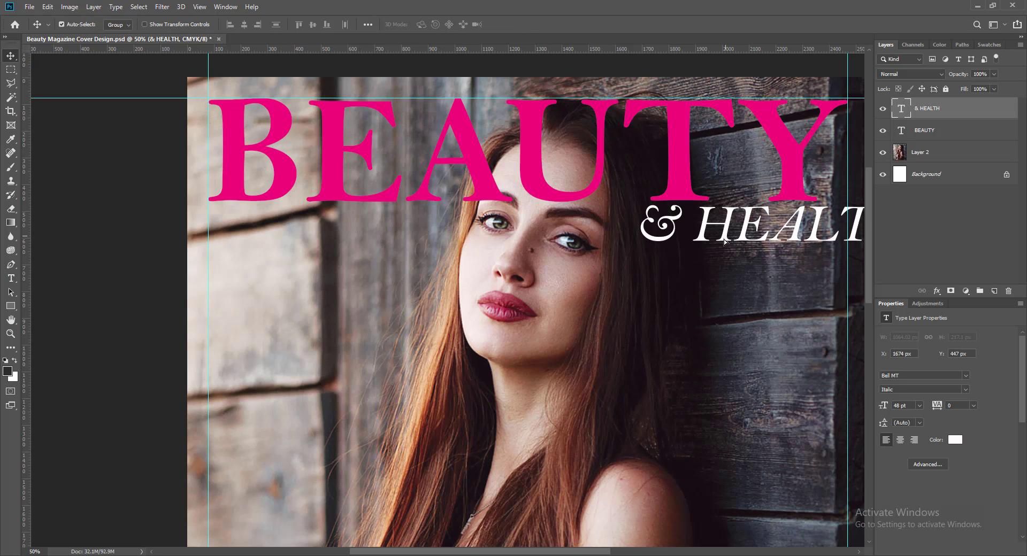
pyautogui.moveTo(724, 241); pyautogui.dragTo(652, 260)
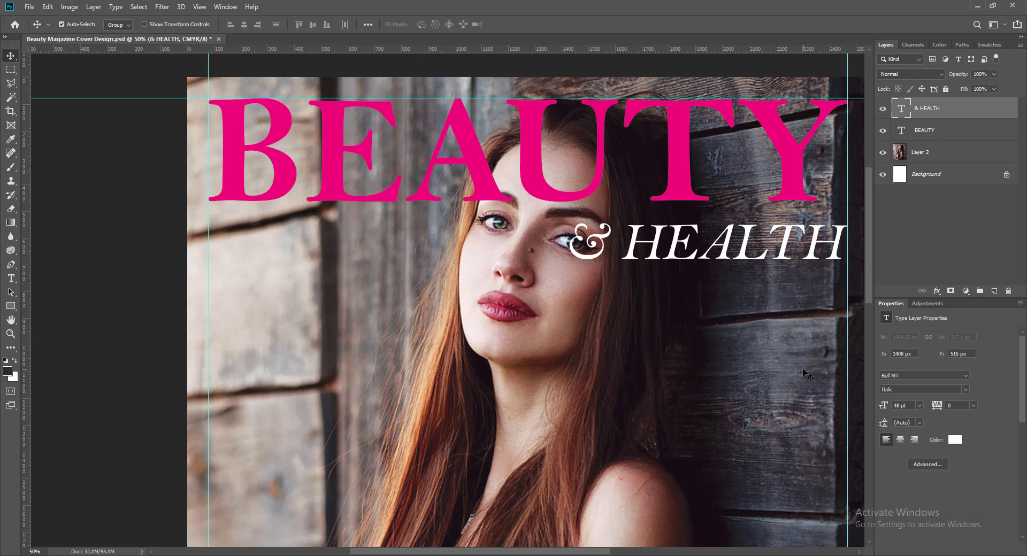
pyautogui.moveTo(599, 552); pyautogui.dragTo(627, 554)
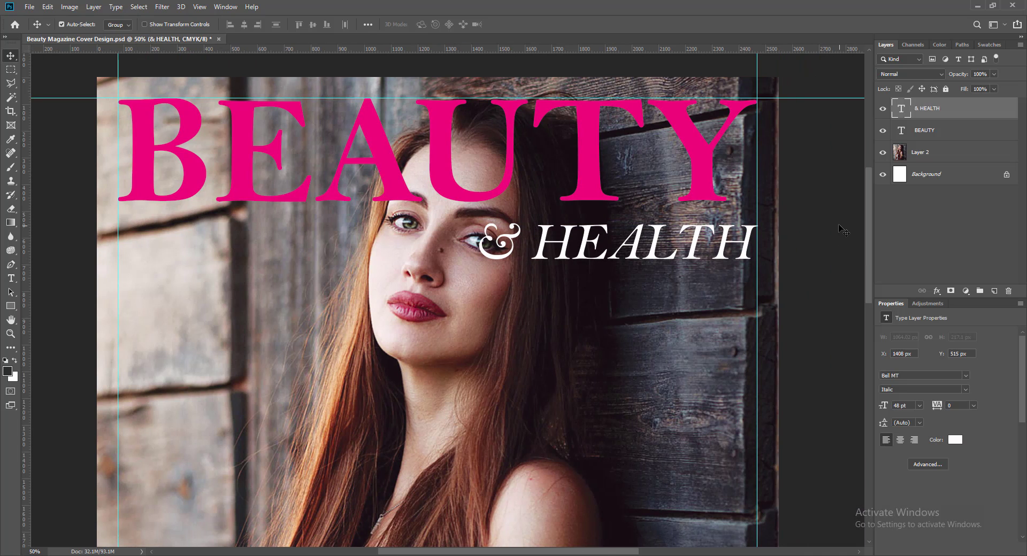
pyautogui.hotkey('ctrl', 's')
# Step: Add a Drop Shadow layer style to the BEAUTY text layer
pyautogui.click(901, 131)
pyautogui.rightClick(901, 132)
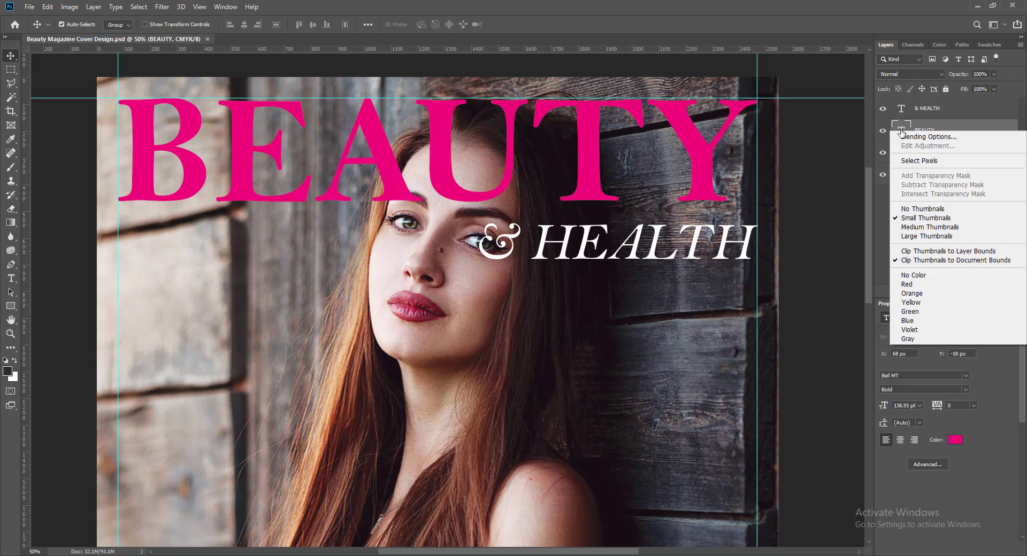
pyautogui.click(903, 137)
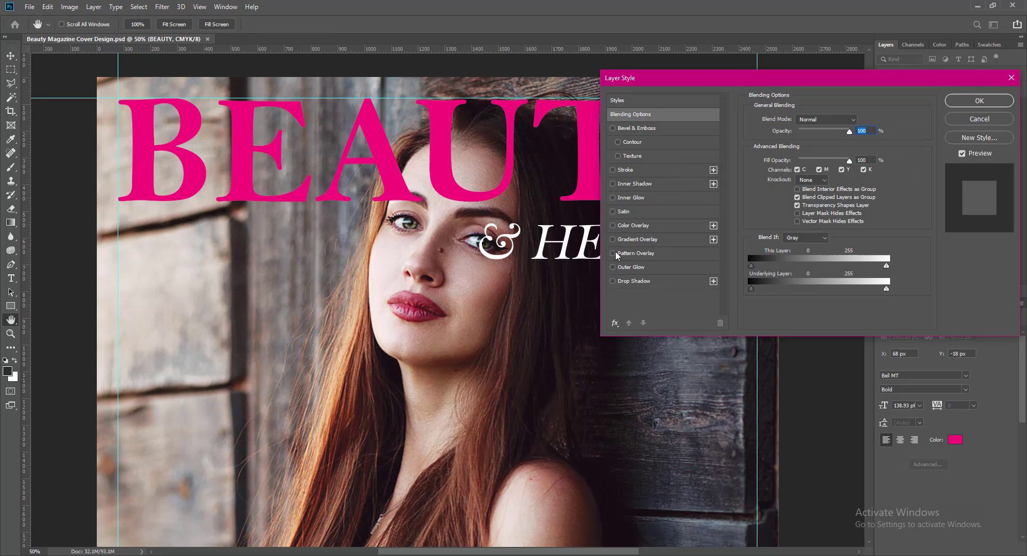
pyautogui.click(613, 282)
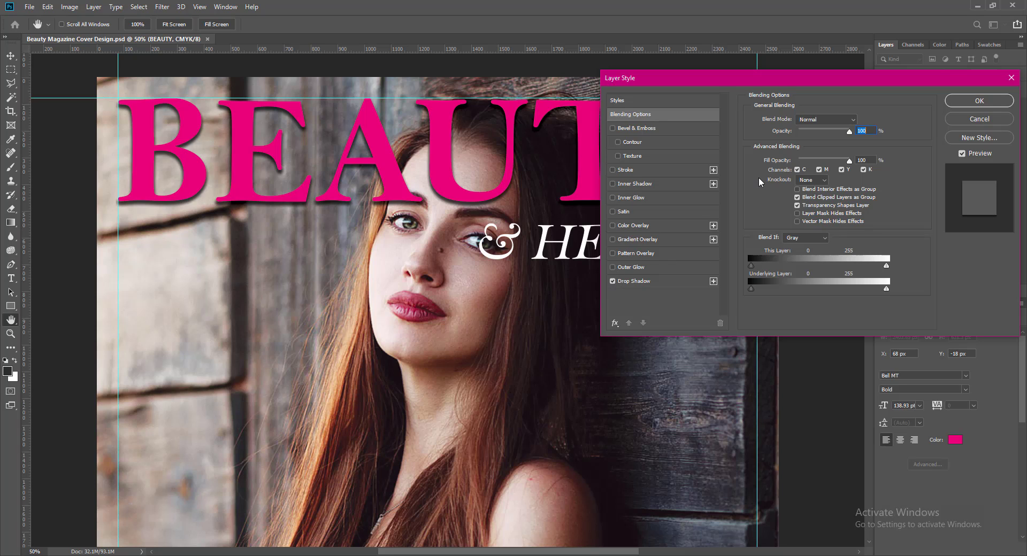
pyautogui.click(645, 282)
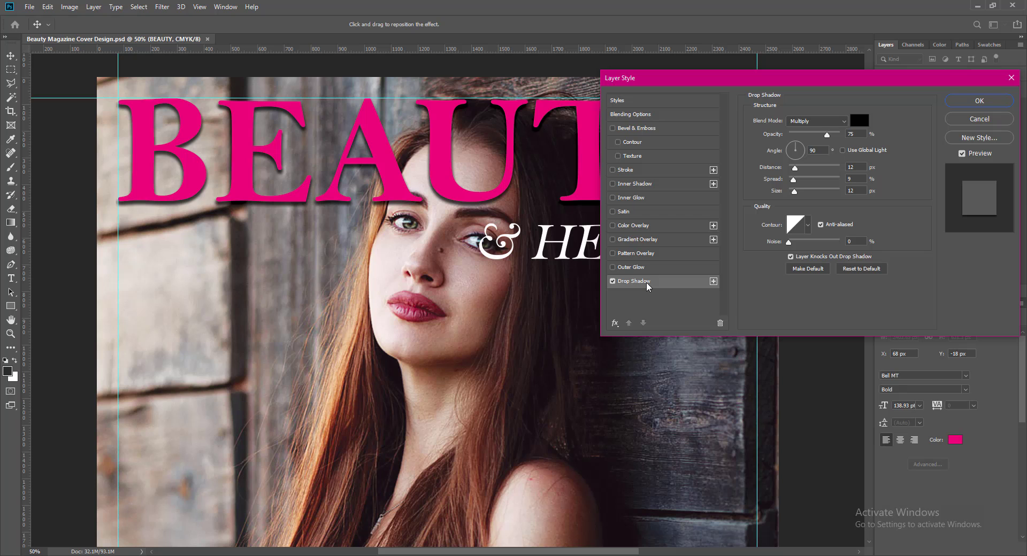
pyautogui.click(979, 101)
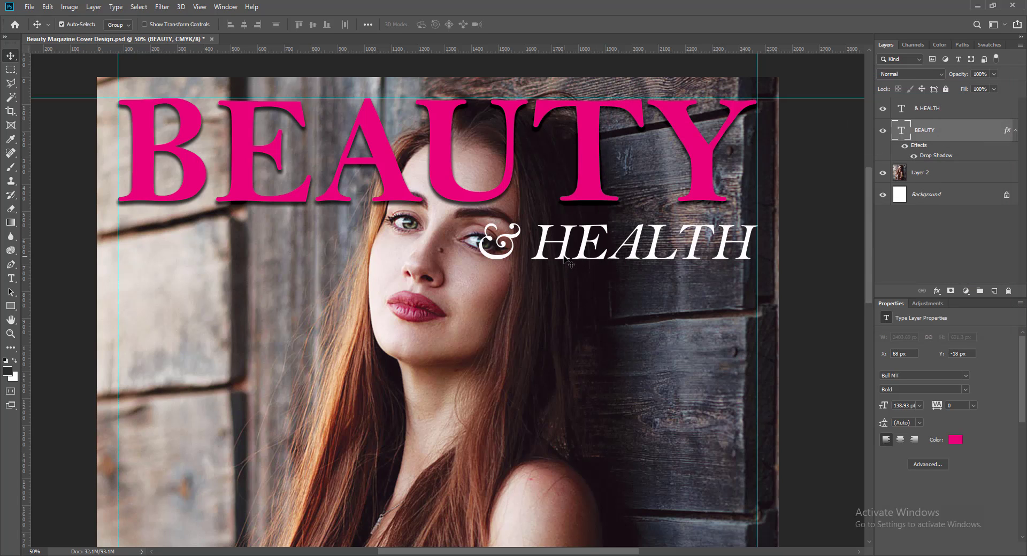
# Step: Add a matching Drop Shadow to the & HEALTH layer through Blending Options
pyautogui.click(909, 110)
pyautogui.rightClick(903, 110)
pyautogui.click(904, 118)
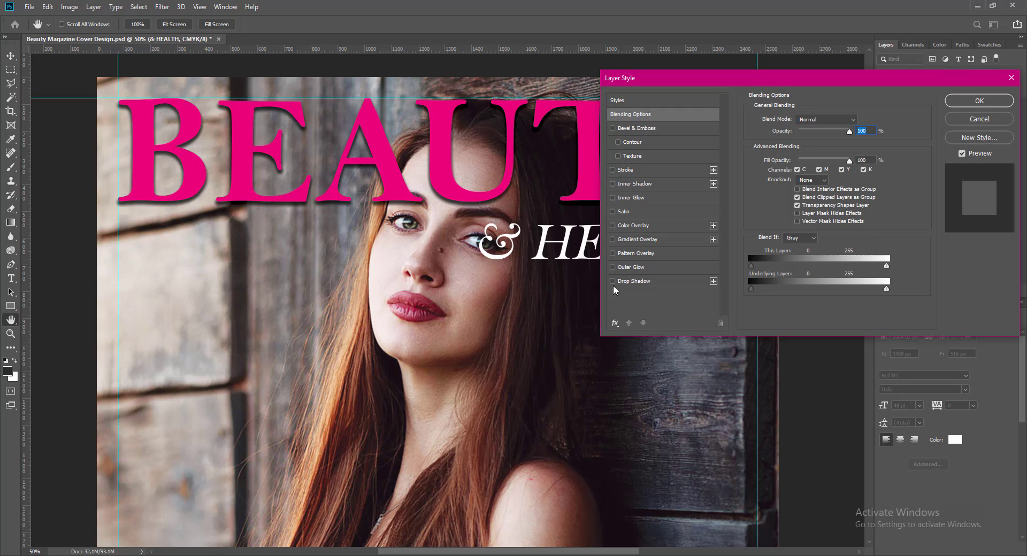
pyautogui.click(612, 281)
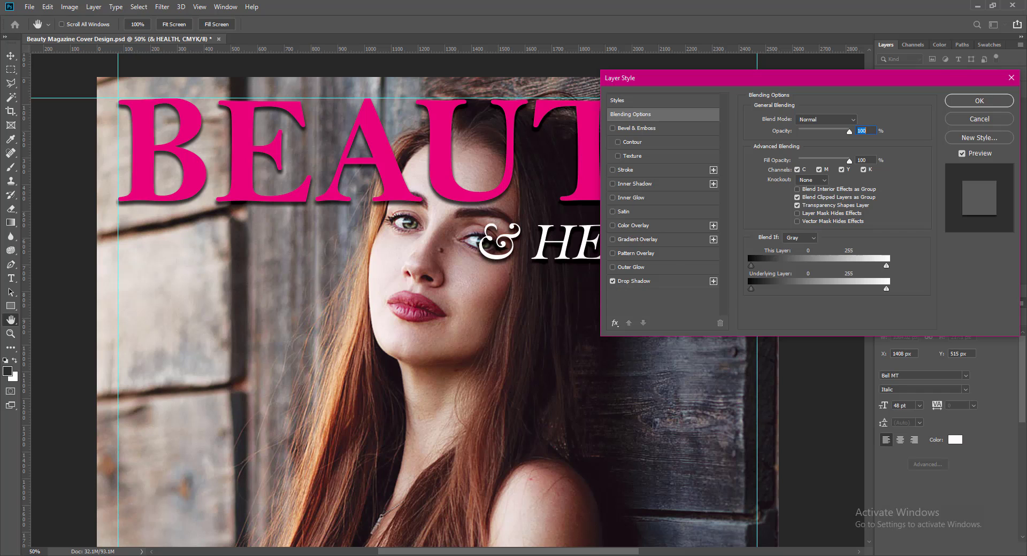
pyautogui.click(994, 100)
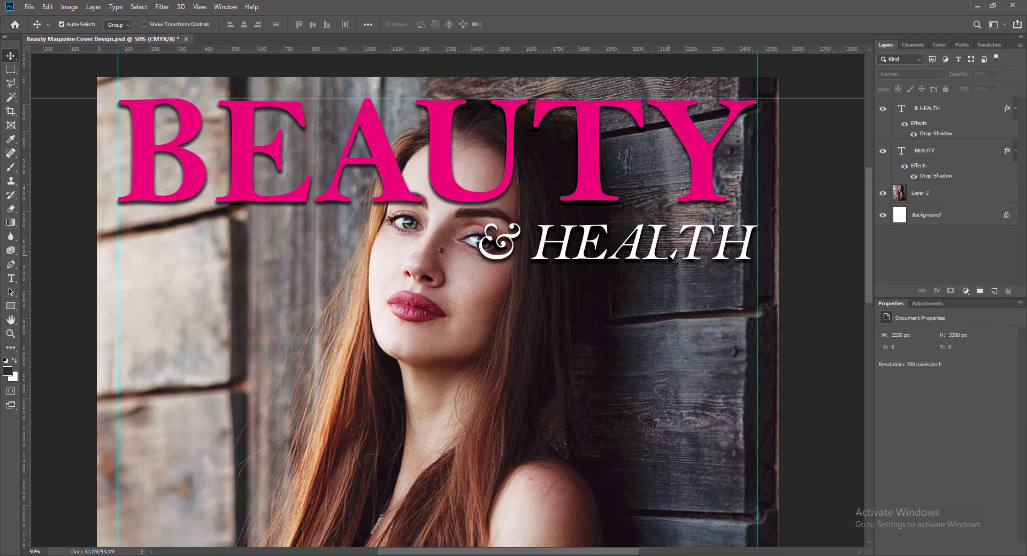
pyautogui.click(586, 260)
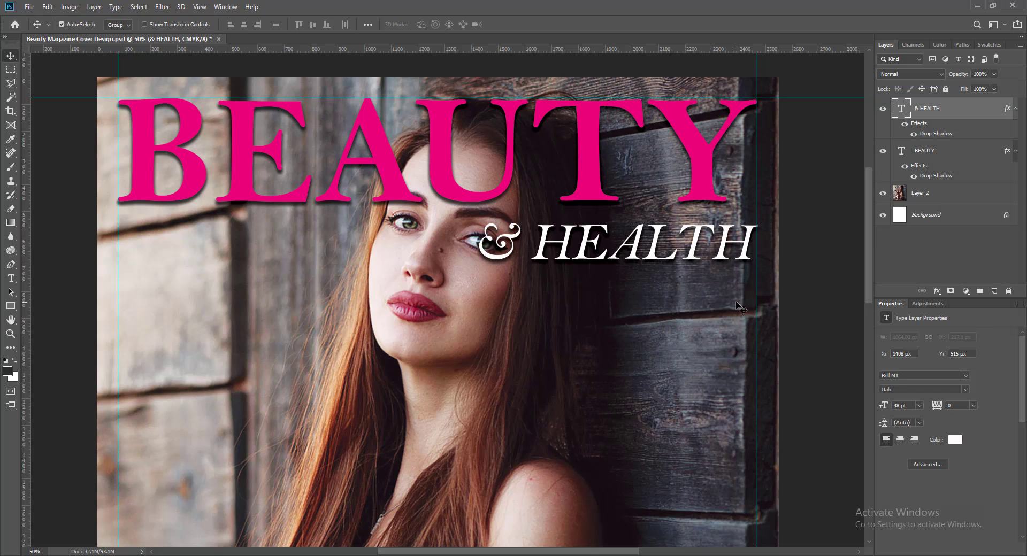
pyautogui.click(805, 283)
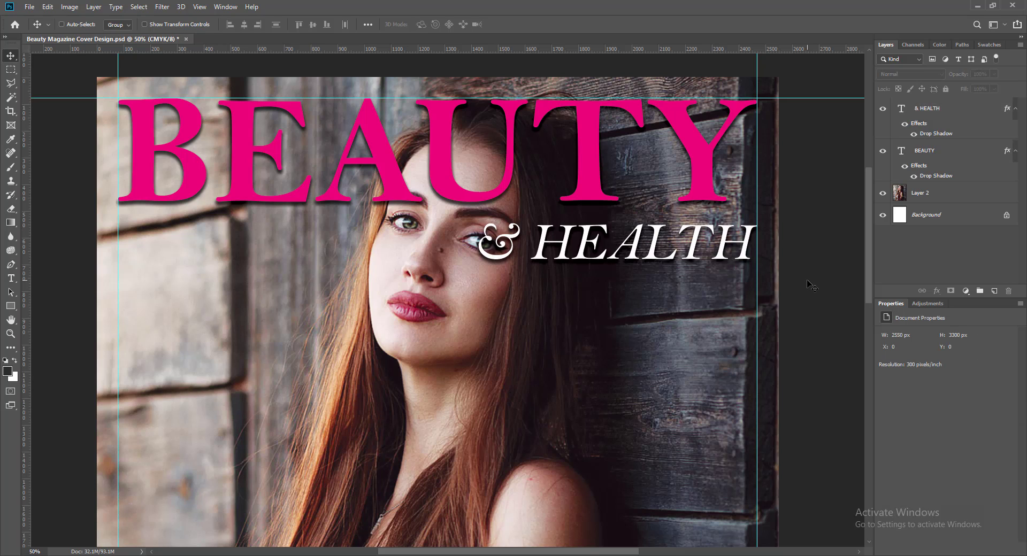
# Step: Save the cover and resize the & HEALTH text to 42 pt
pyautogui.hotkey('ctrl', 's')
pyautogui.doubleClick(896, 109)
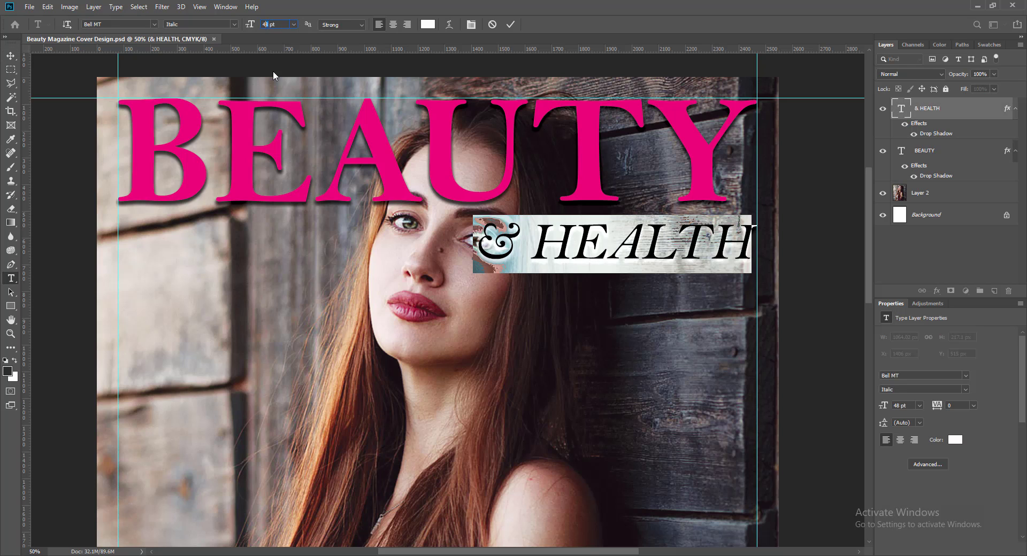
pyautogui.click(510, 24)
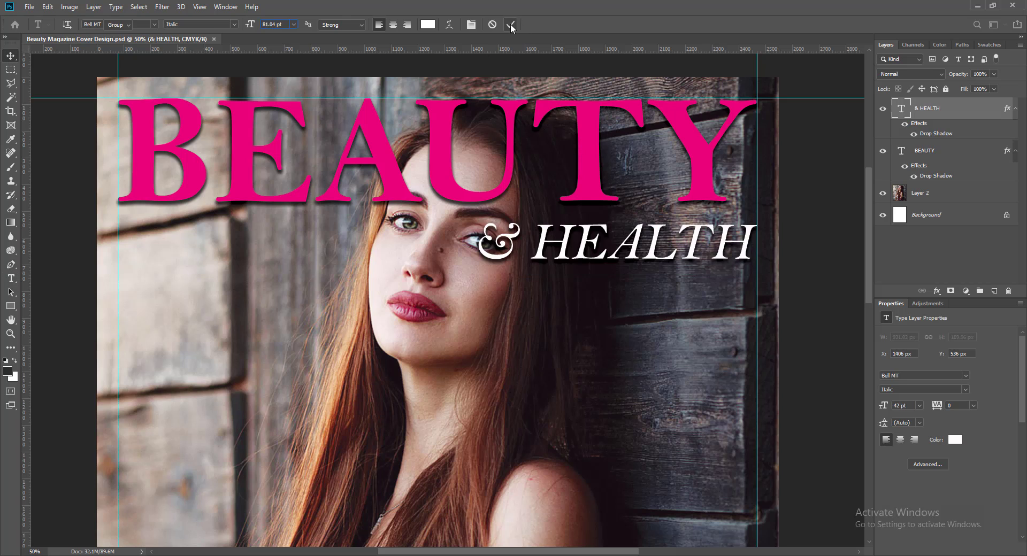
pyautogui.press('v')
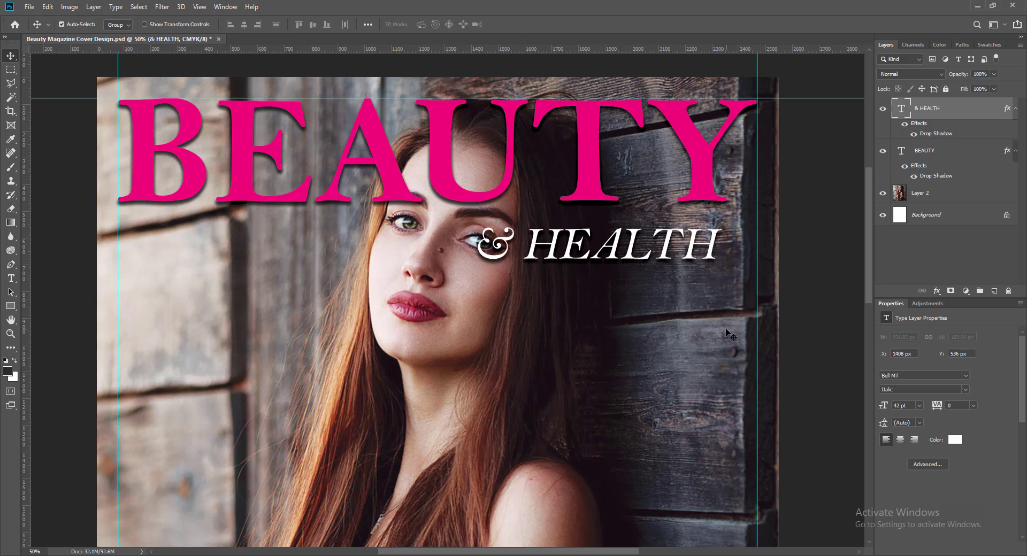
# Step: Nudge & HEALTH right twice and up twice to align beneath BEAUTY
pyautogui.press('Right')
pyautogui.press('Right')
pyautogui.press('Right')
pyautogui.press('Right')
pyautogui.press('Right')
pyautogui.press('Right')
pyautogui.press('Right')
pyautogui.press('Right')
pyautogui.press('Right')
pyautogui.press('Right')
pyautogui.press('Right')
pyautogui.press('Right')
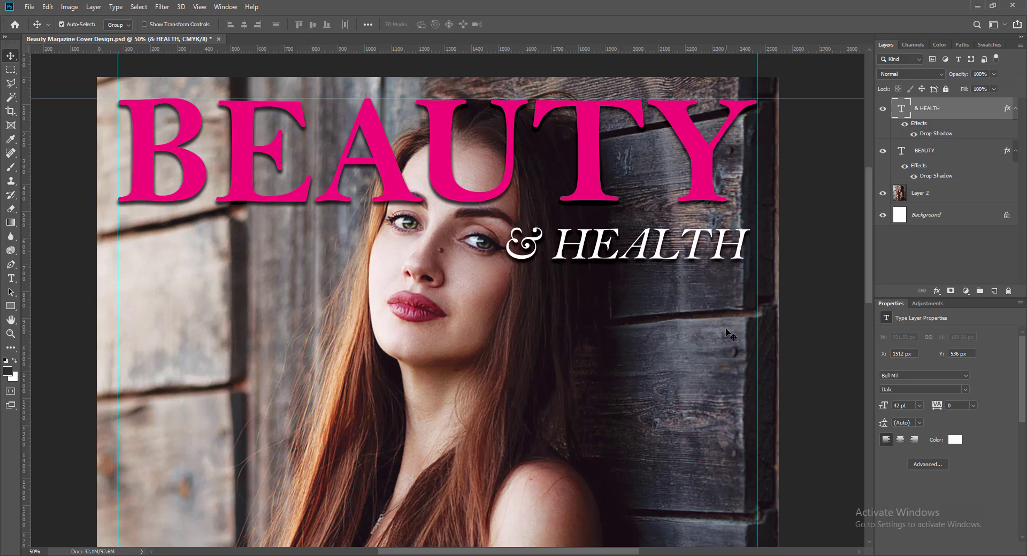
pyautogui.press('Right')
pyautogui.press('Right')
pyautogui.press('Right')
pyautogui.press('Right')
pyautogui.press('Right')
pyautogui.press('Right')
pyautogui.press('Right')
pyautogui.press('Right')
pyautogui.press('Right')
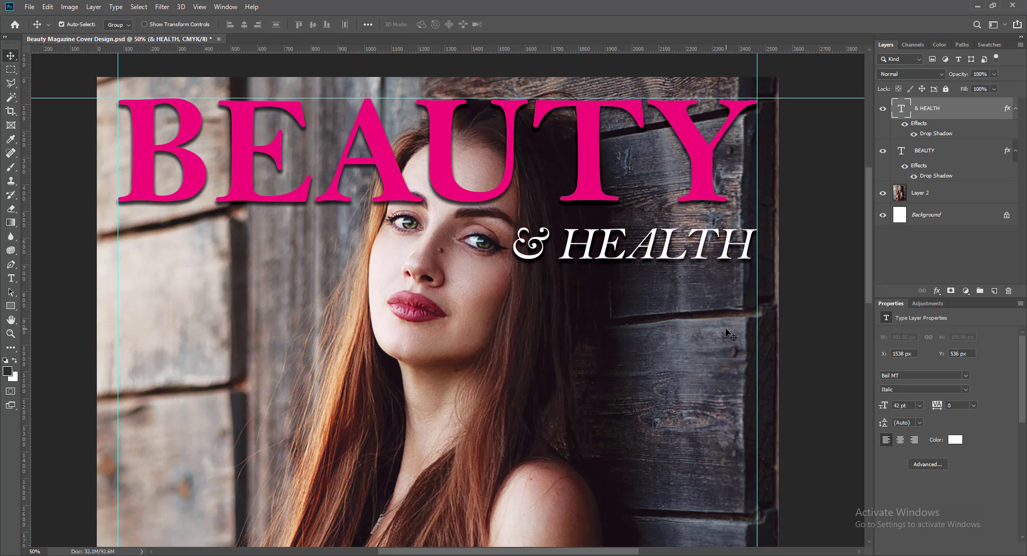
pyautogui.press('Up')
pyautogui.press('Up')
pyautogui.press('Up')
pyautogui.press('Up')
pyautogui.press('Up')
pyautogui.press('Up')
pyautogui.press('Up')
pyautogui.press('Up')
pyautogui.press('Up')
pyautogui.press('Up')
pyautogui.press('Up')
pyautogui.press('Up')
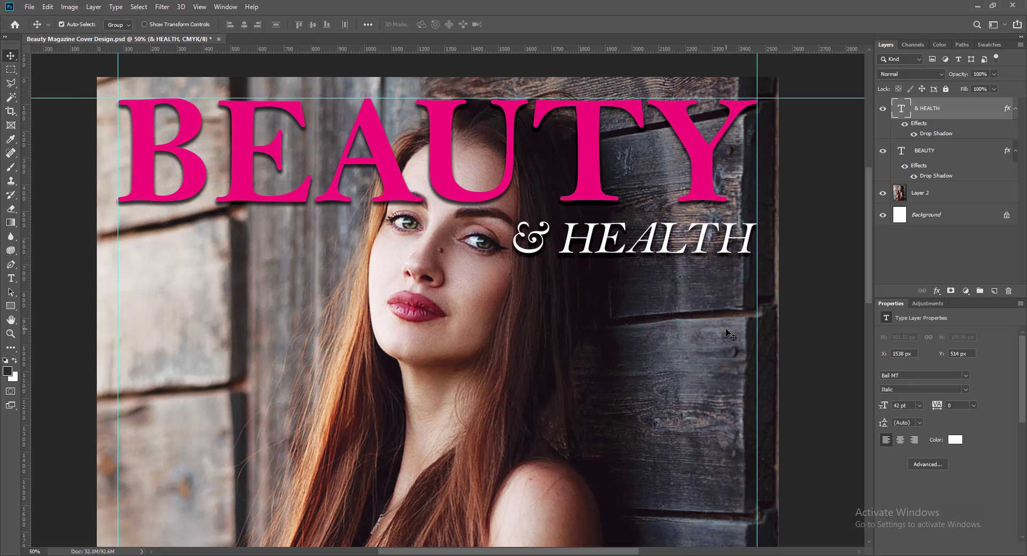
pyautogui.press('Up')
pyautogui.press('Up')
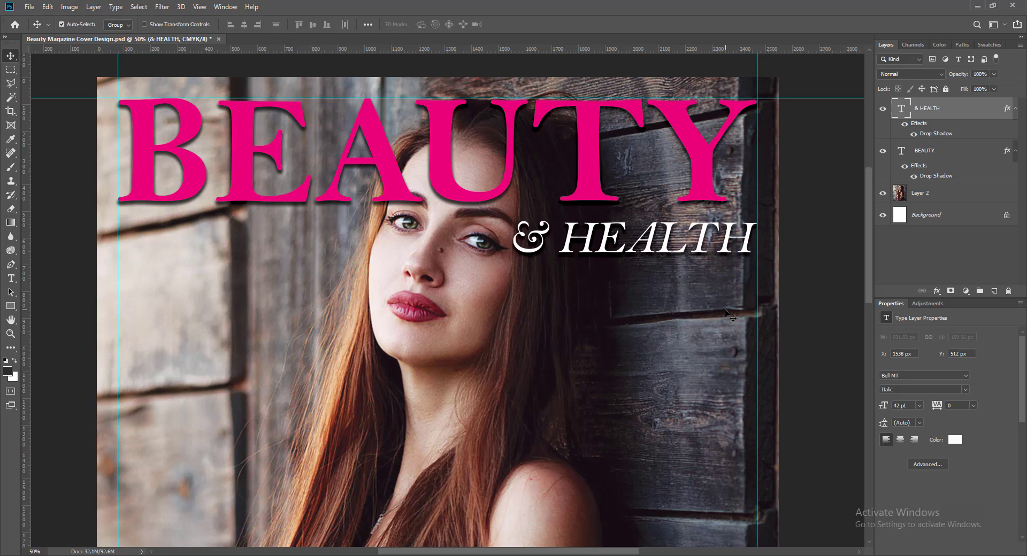
# Step: Select the model photo layer and nudge it down to the top edge, then slightly back up
pyautogui.scroll(-3, 731, 315)
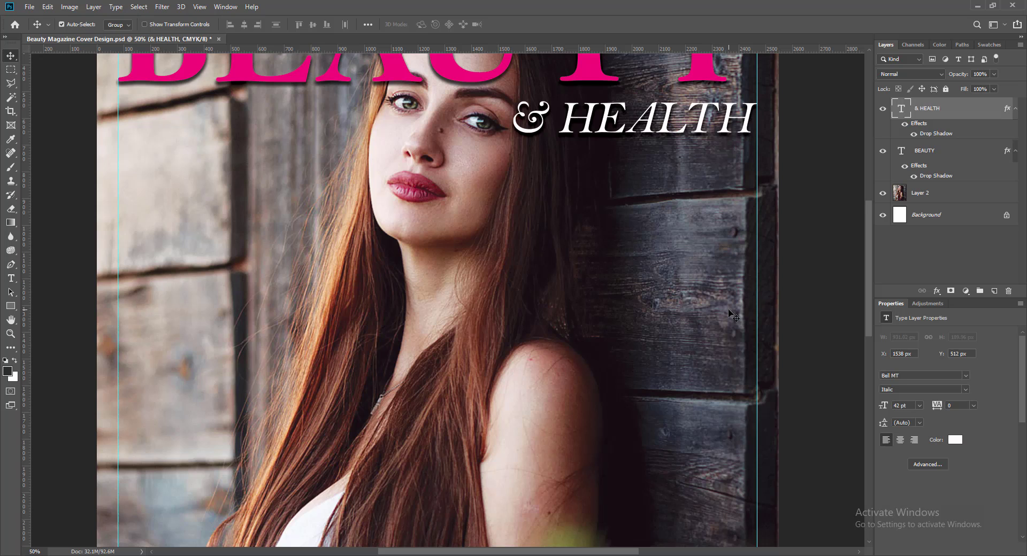
pyautogui.scroll(3, 733, 316)
pyautogui.click(480, 309)
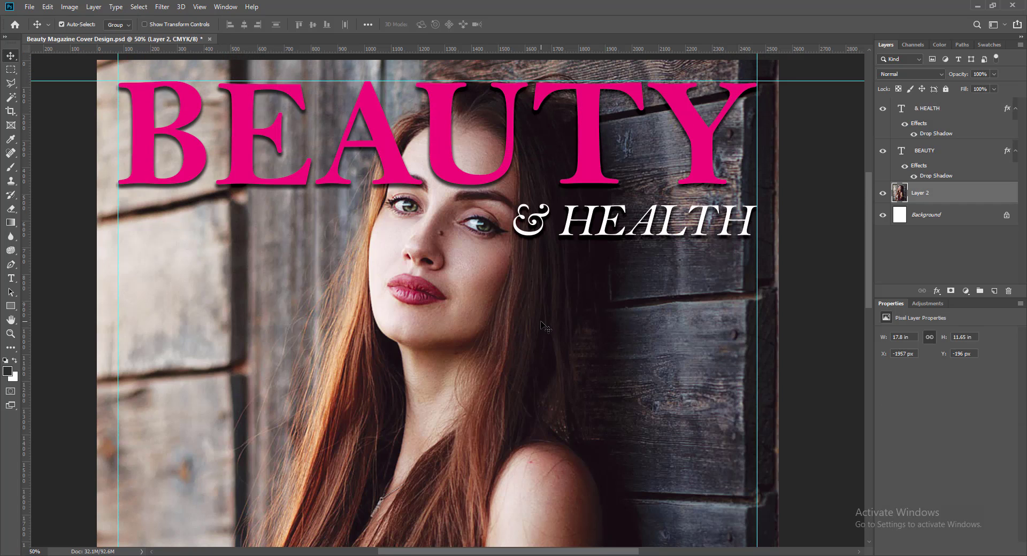
pyautogui.press('Down')
pyautogui.press('Down')
pyautogui.press('Down')
pyautogui.press('Down')
pyautogui.press('Down')
pyautogui.press('Down')
pyautogui.press('Down')
pyautogui.press('Down')
pyautogui.press('Down')
pyautogui.press('Down')
pyautogui.press('Down')
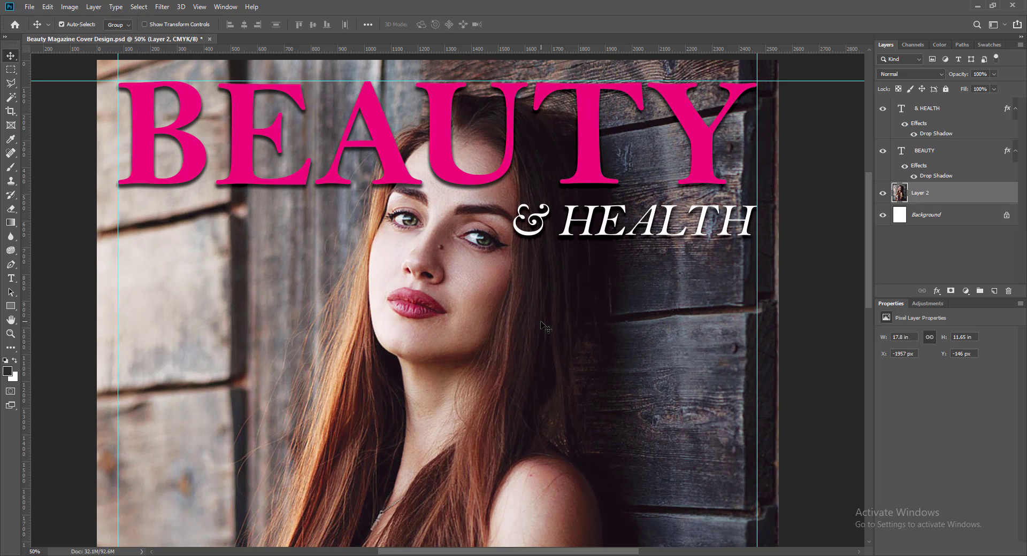
pyautogui.press('Down')
pyautogui.press('Down')
pyautogui.press('Down')
pyautogui.press('Down')
pyautogui.press('Down')
pyautogui.press('Down')
pyautogui.press('Down')
pyautogui.press('Down')
pyautogui.press('Down')
pyautogui.press('Down')
pyautogui.press('Down')
pyautogui.press('Down')
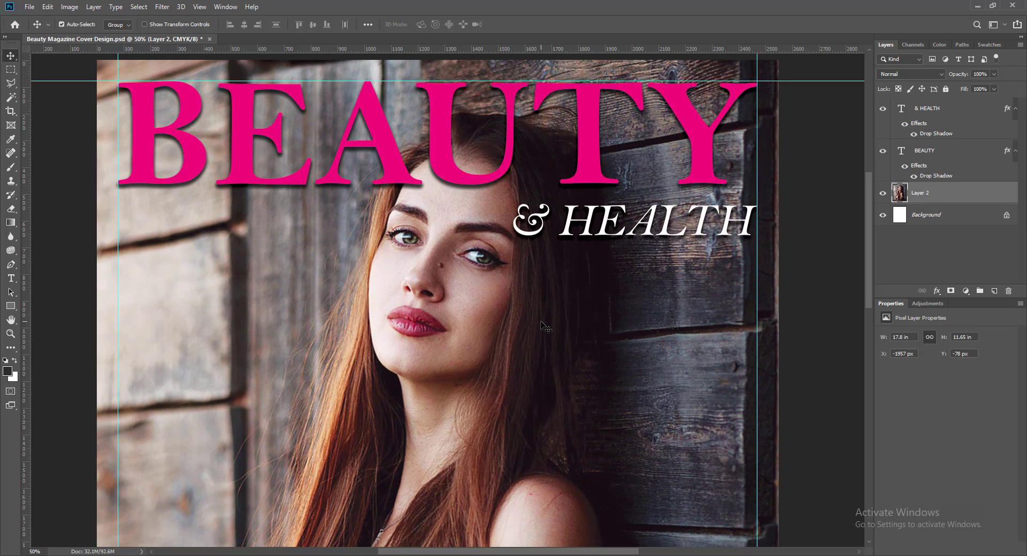
pyautogui.press('Down')
pyautogui.press('Down')
pyautogui.press('Down')
pyautogui.press('Down')
pyautogui.press('Down')
pyautogui.press('Down')
pyautogui.press('Down')
pyautogui.press('Down')
pyautogui.press('Down')
pyautogui.press('Down')
pyautogui.press('Down')
pyautogui.press('Down')
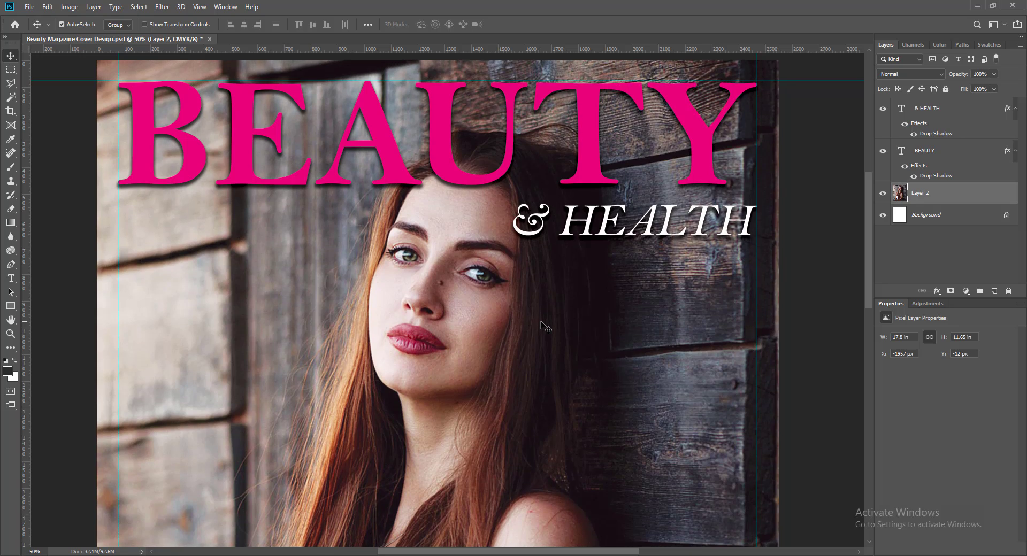
pyautogui.press('Down')
pyautogui.press('Down')
pyautogui.press('Down')
pyautogui.press('Up')
pyautogui.press('Up')
pyautogui.press('Up')
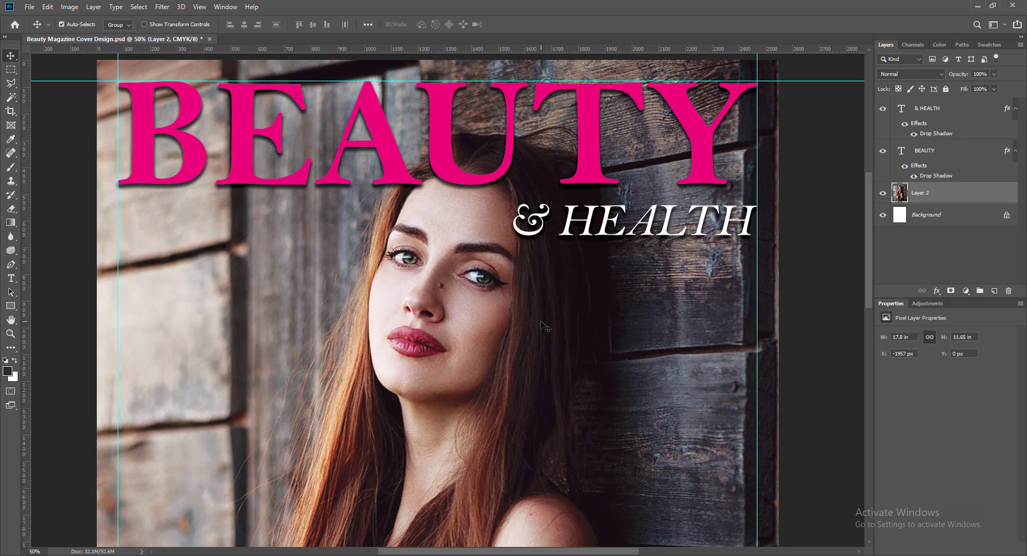
pyautogui.press('Up')
pyautogui.press('Up')
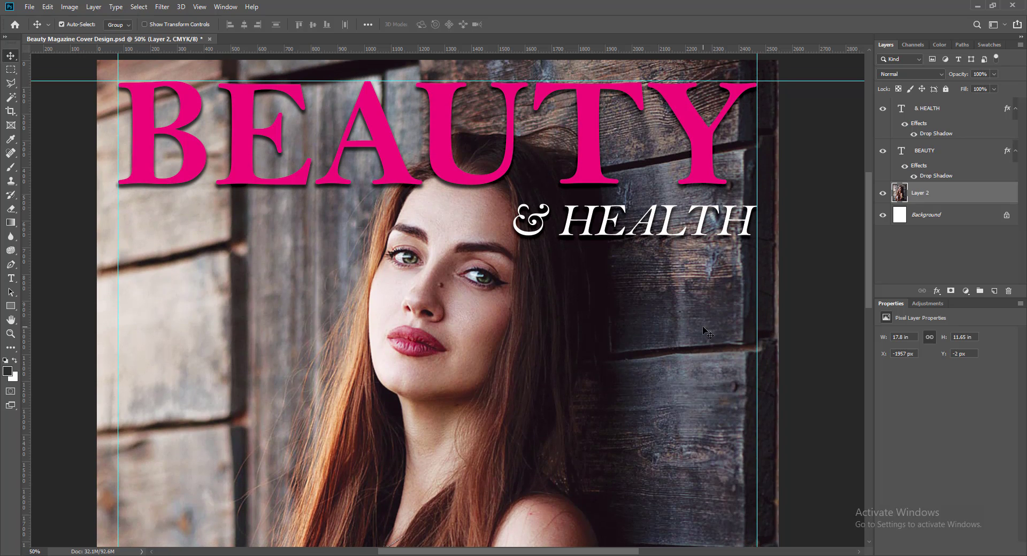
# Step: Nudge the photo further up until it sits at Y -20 px
pyautogui.scroll(-5, 702, 325)
pyautogui.scroll(-5, 701, 326)
pyautogui.scroll(-1, 701, 325)
pyautogui.scroll(3, 701, 326)
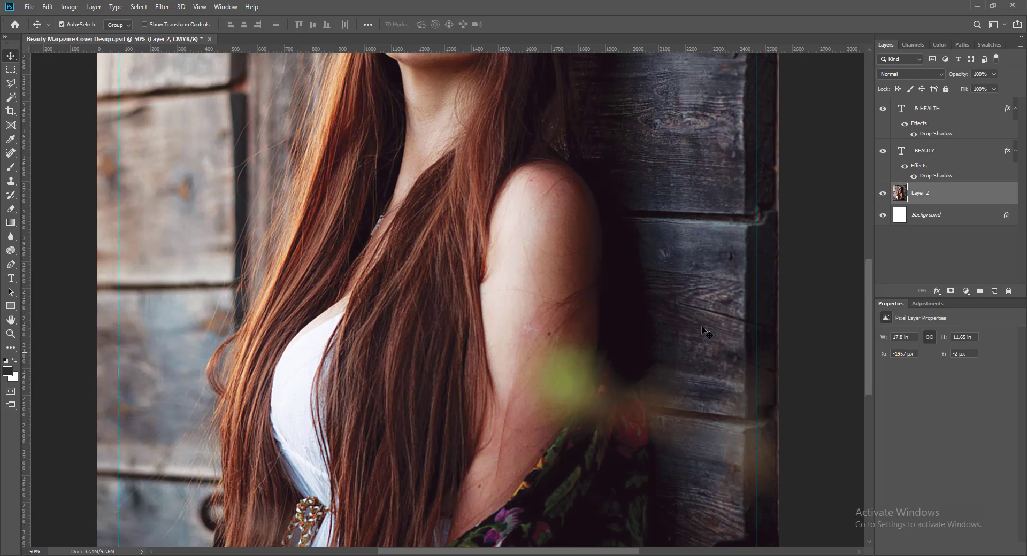
pyautogui.scroll(6, 701, 326)
pyautogui.scroll(2, 701, 326)
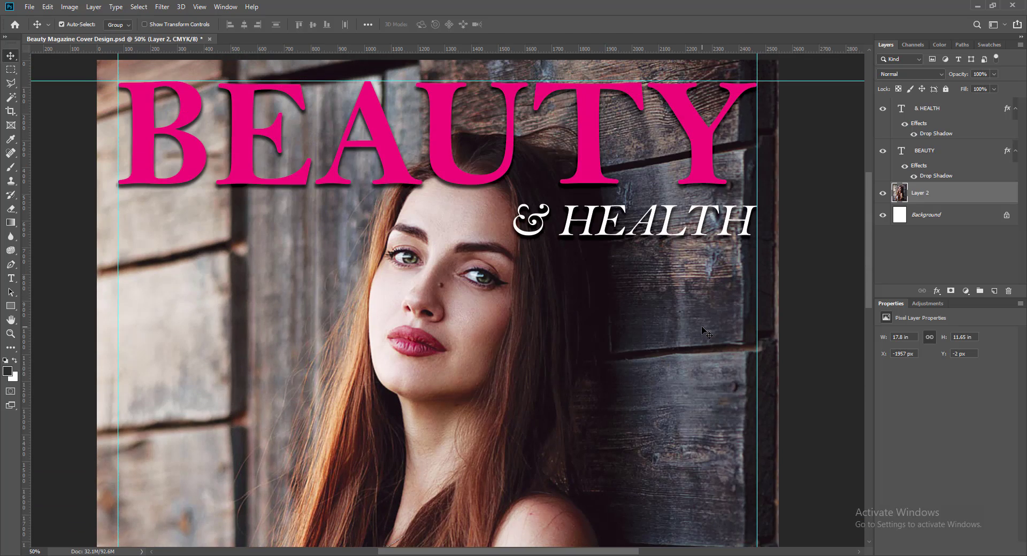
pyautogui.scroll(1, 701, 325)
pyautogui.hotkey('shift', 'Up')
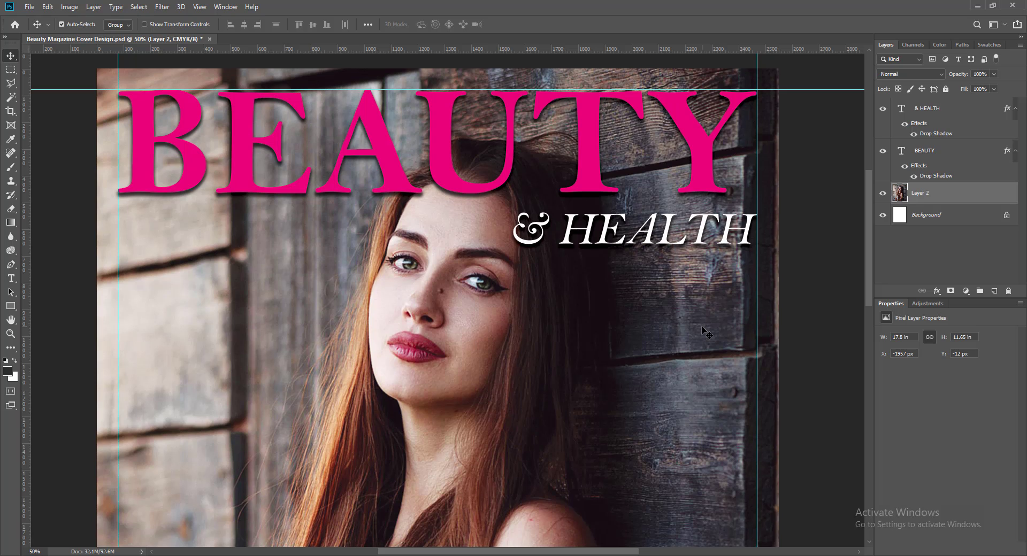
pyautogui.press('Up')
pyautogui.press('Up')
pyautogui.press('Up')
pyautogui.scroll(-3, 701, 326)
pyautogui.scroll(-4, 701, 325)
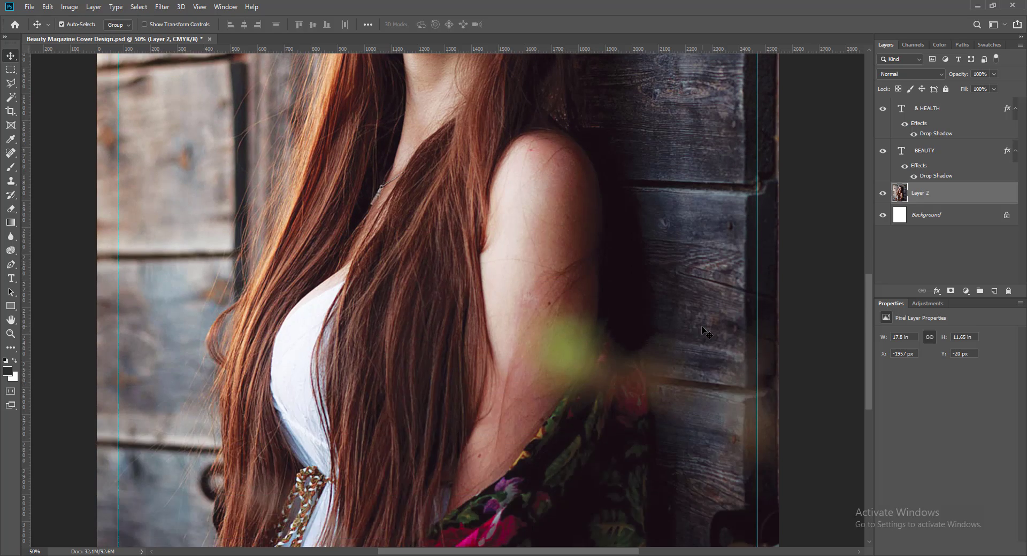
pyautogui.scroll(5, 702, 327)
pyautogui.scroll(2, 702, 328)
# Step: Save the cover and select the & HEALTH text layer
pyautogui.hotkey('ctrl', 's')
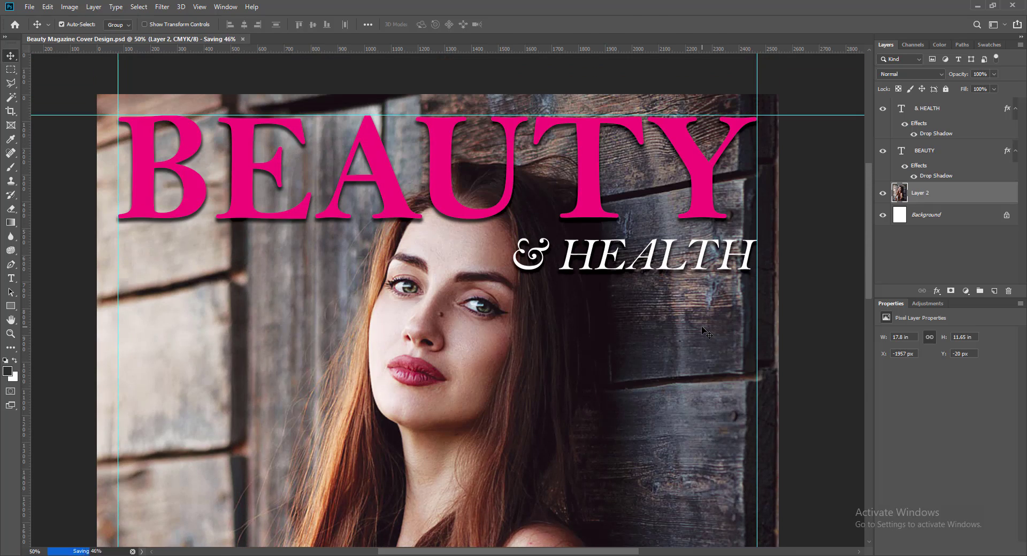
pyautogui.moveTo(868, 249); pyautogui.dragTo(873, 300)
pyautogui.moveTo(638, 552); pyautogui.dragTo(619, 554)
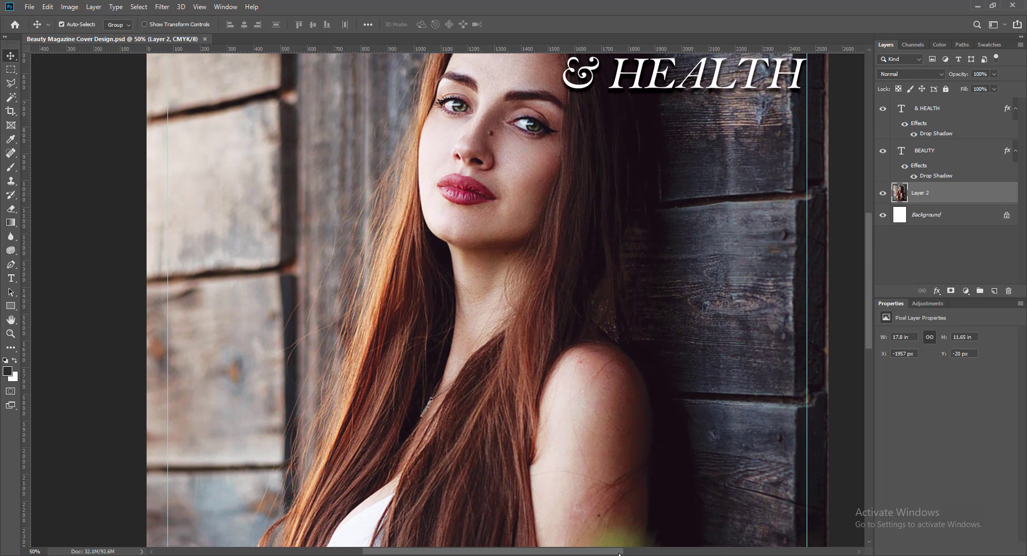
pyautogui.click(963, 113)
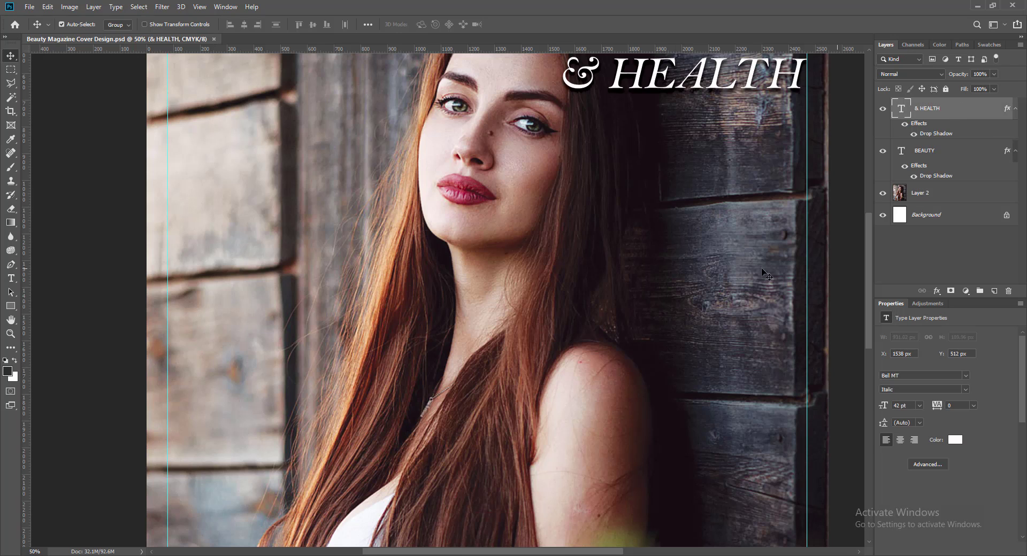
# Step: On a new layer, type centred three-line text 'BIG / BEAUTY / MYTHS' at the cover's left
pyautogui.click(994, 291)
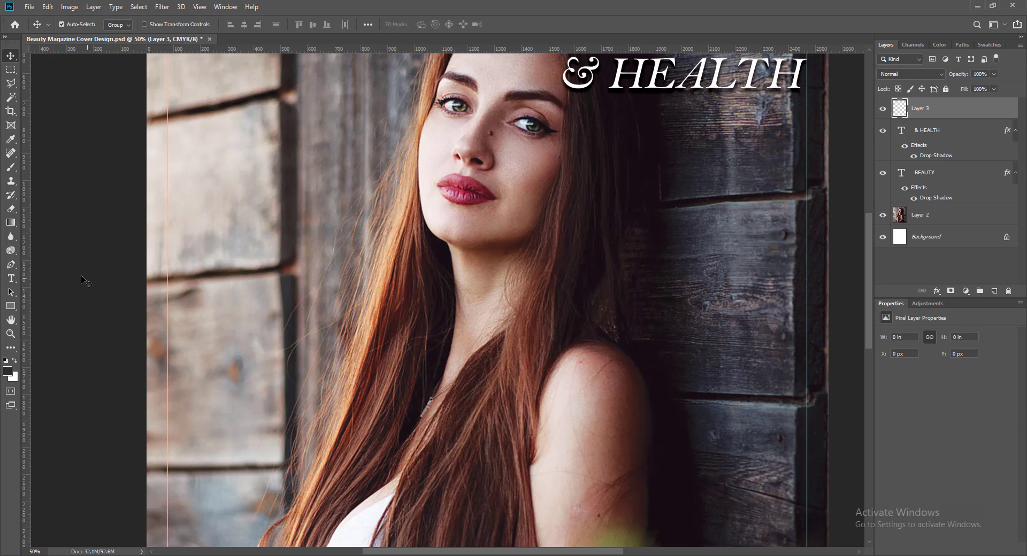
pyautogui.click(10, 279)
pyautogui.click(191, 214)
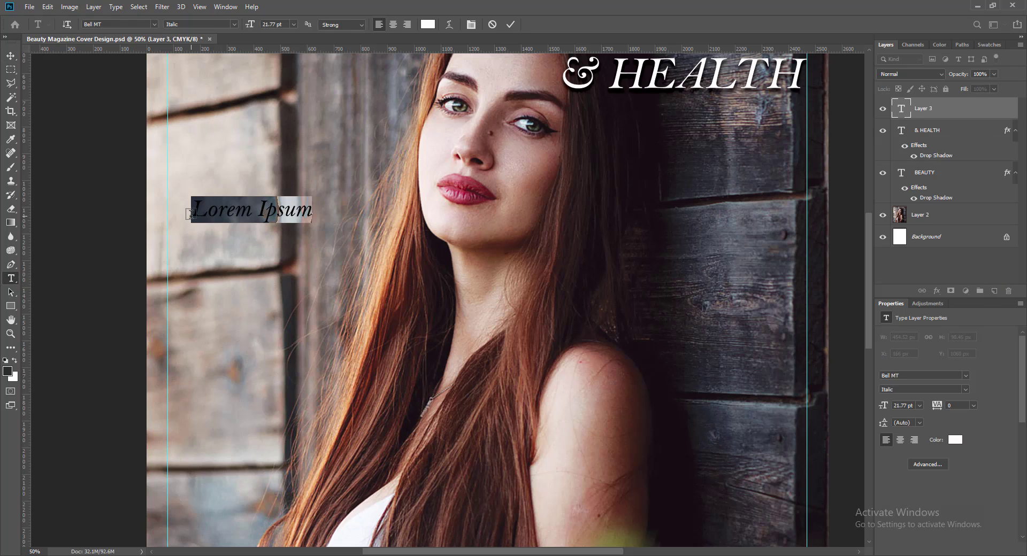
pyautogui.click(394, 24)
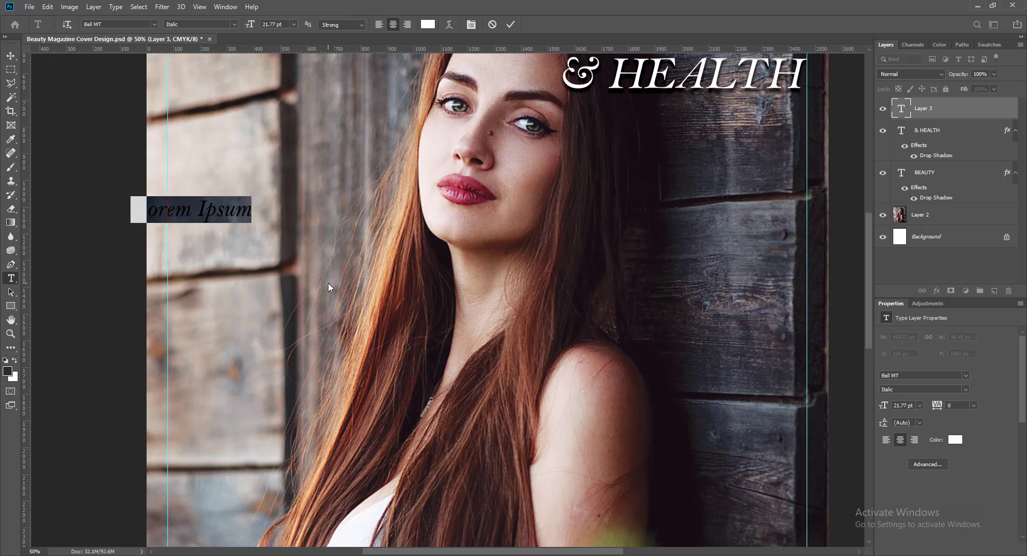
pyautogui.write('BIG')
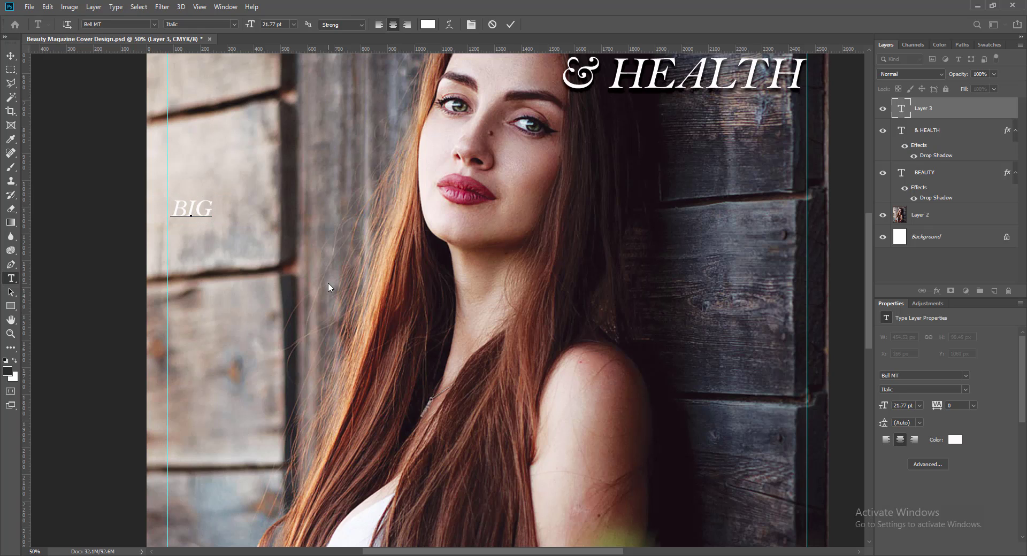
pyautogui.press('Return')
pyautogui.write('BEAUTY')
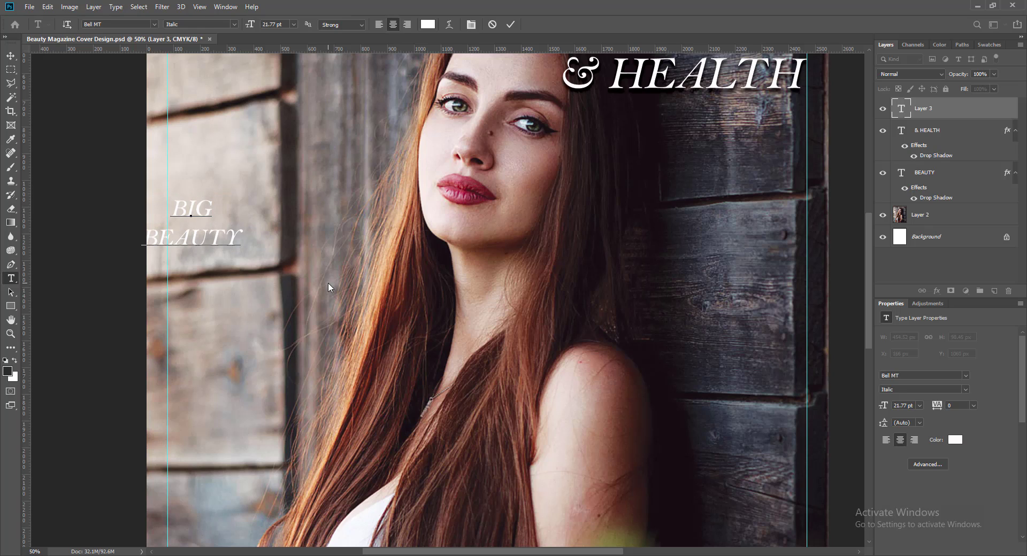
pyautogui.press('Return')
pyautogui.write('MYTHS')
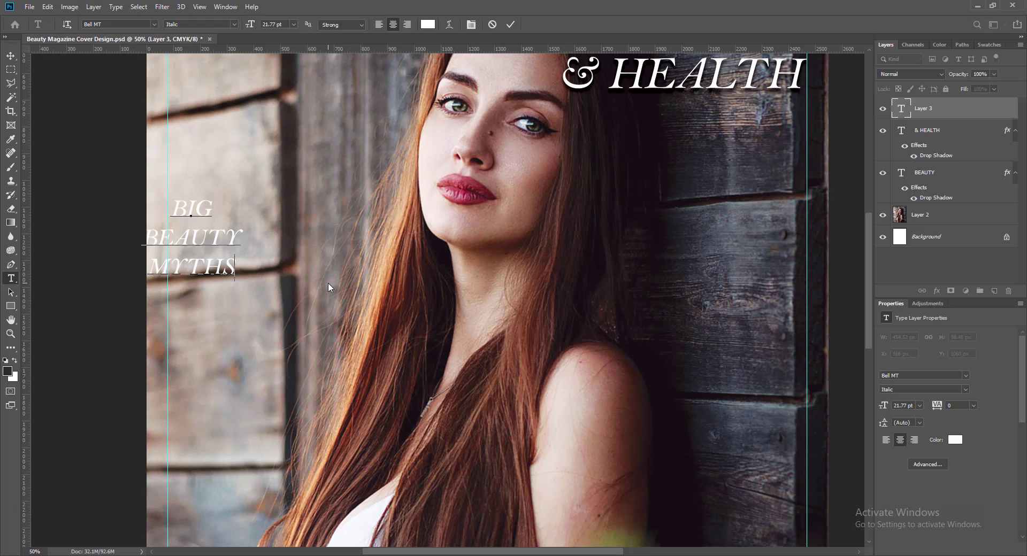
# Step: Set all three cover-line words in Cooper Std Black
pyautogui.moveTo(178, 207); pyautogui.dragTo(240, 266)
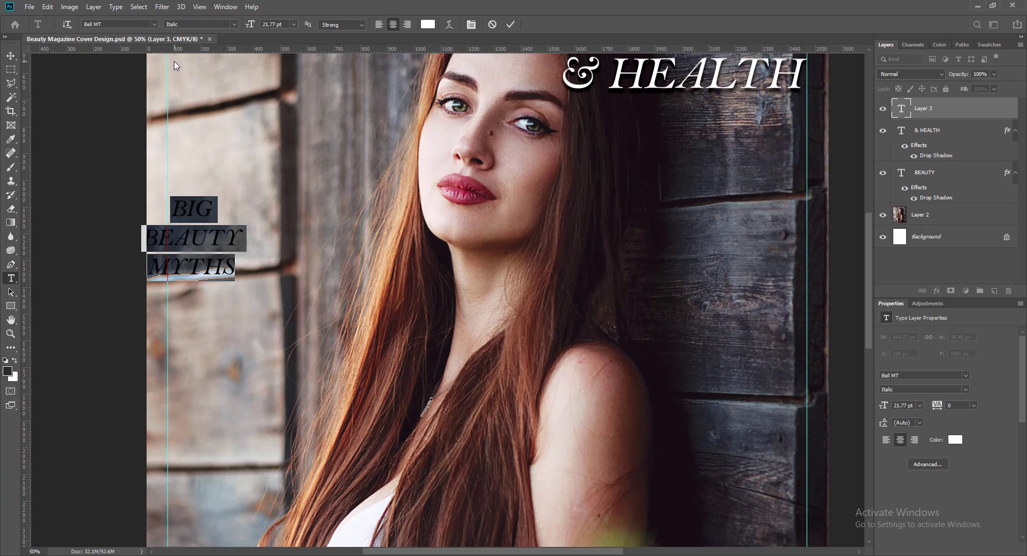
pyautogui.click(155, 23)
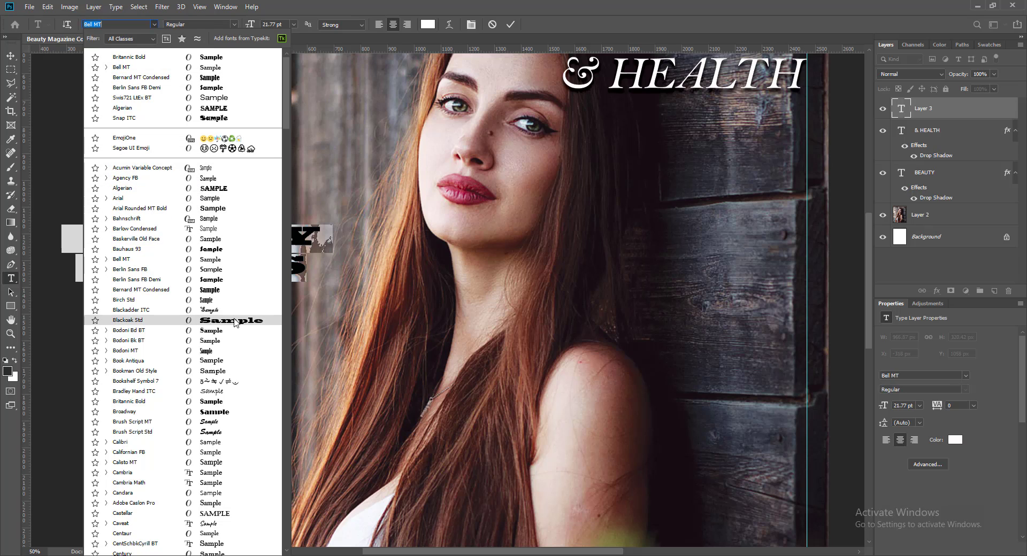
pyautogui.scroll(-3, 205, 352)
pyautogui.scroll(-4, 205, 351)
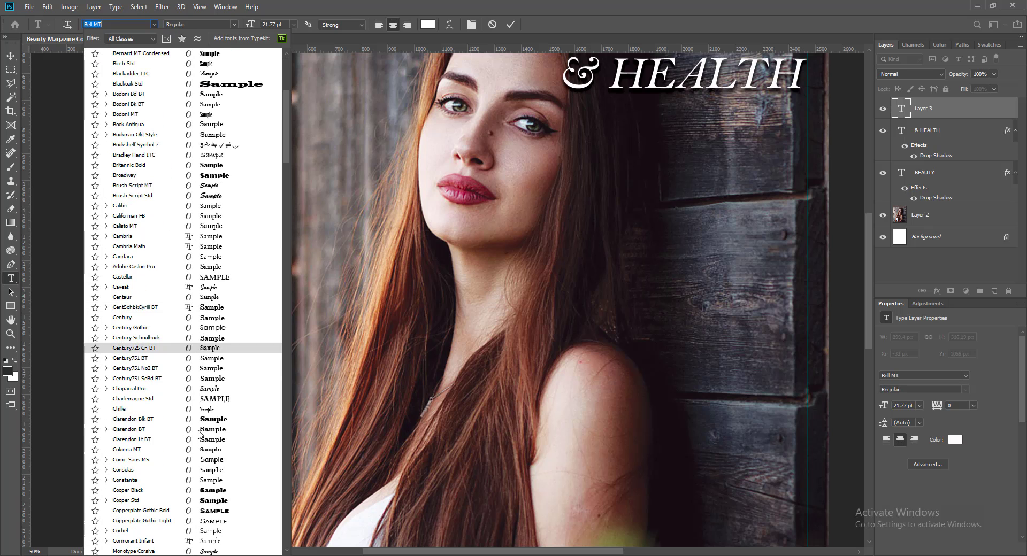
pyautogui.click(210, 502)
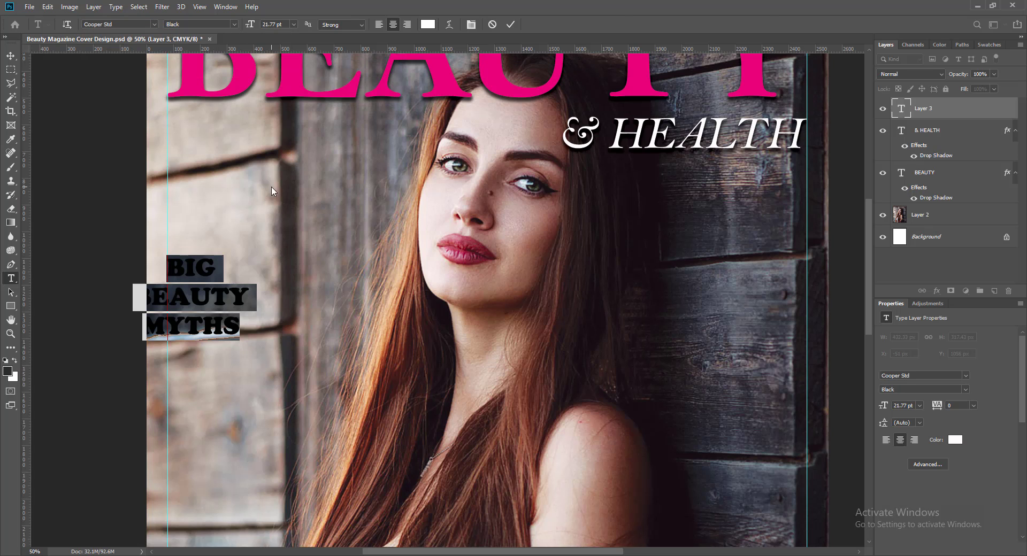
pyautogui.scroll(3, 321, 161)
# Step: Colour the cover line pinkish red at 36 pt and move it under the masthead
pyautogui.click(428, 24)
pyautogui.click(191, 139)
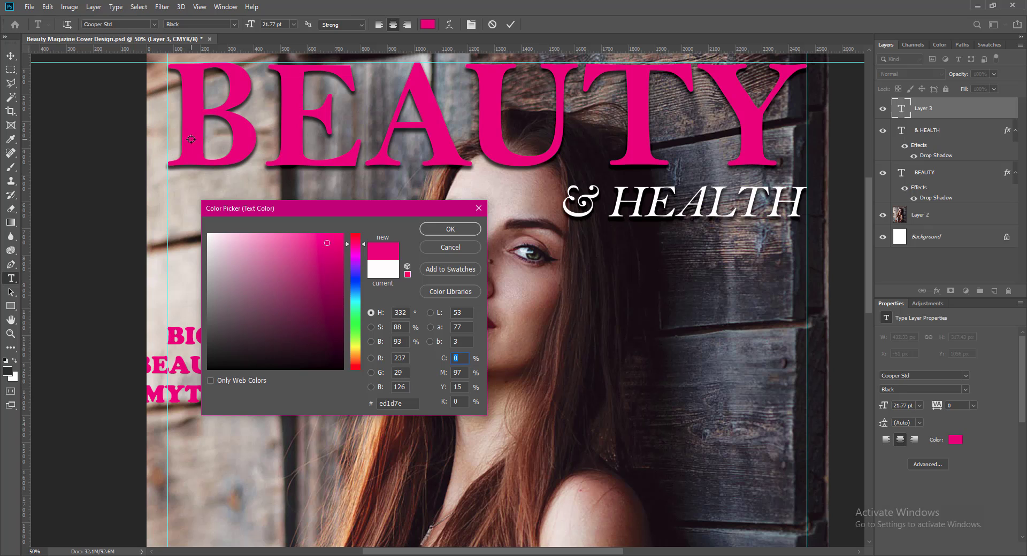
pyautogui.moveTo(357, 246); pyautogui.dragTo(357, 240)
pyautogui.click(450, 229)
pyautogui.scroll(-1, 313, 239)
pyautogui.click(293, 24)
pyautogui.click(279, 139)
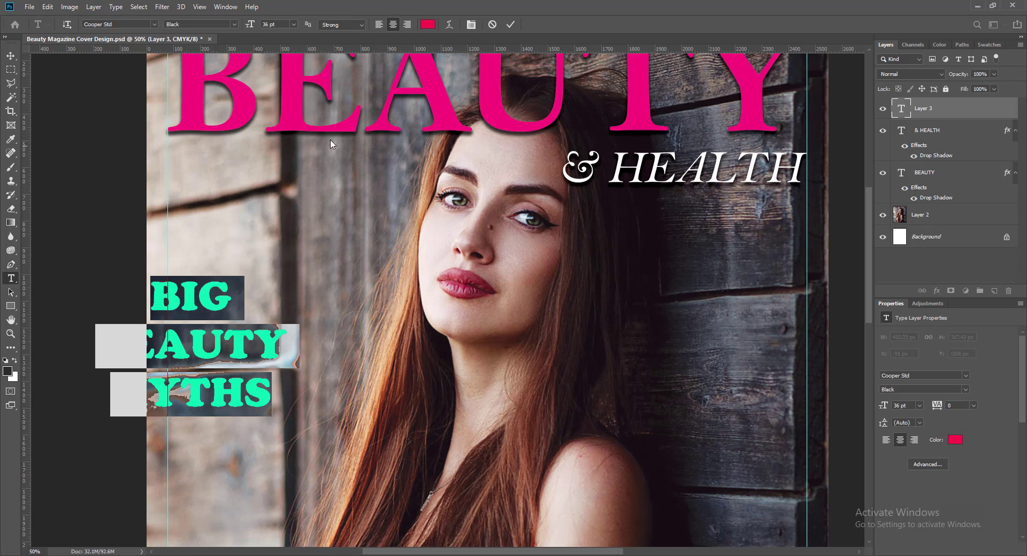
pyautogui.click(511, 24)
pyautogui.press('v')
pyautogui.moveTo(190, 300); pyautogui.dragTo(262, 246)
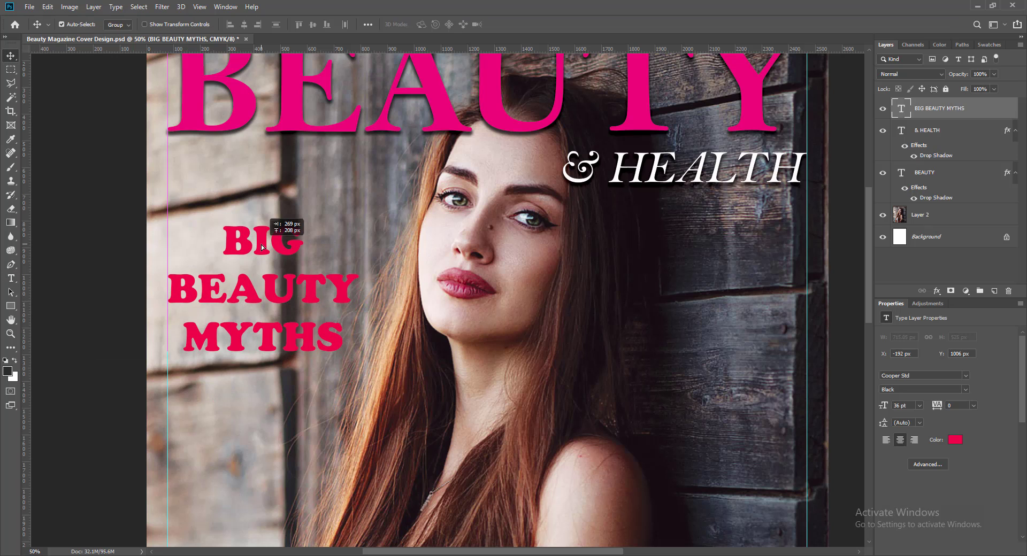
# Step: Change the cover line's colour to a deeper #de014a pink
pyautogui.doubleClick(900, 108)
pyautogui.click(428, 24)
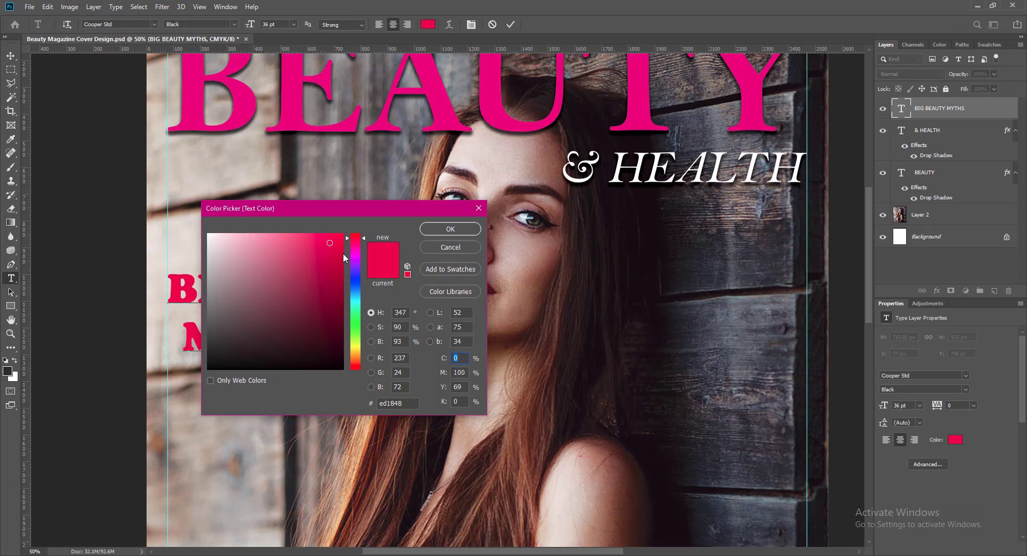
pyautogui.click(343, 251)
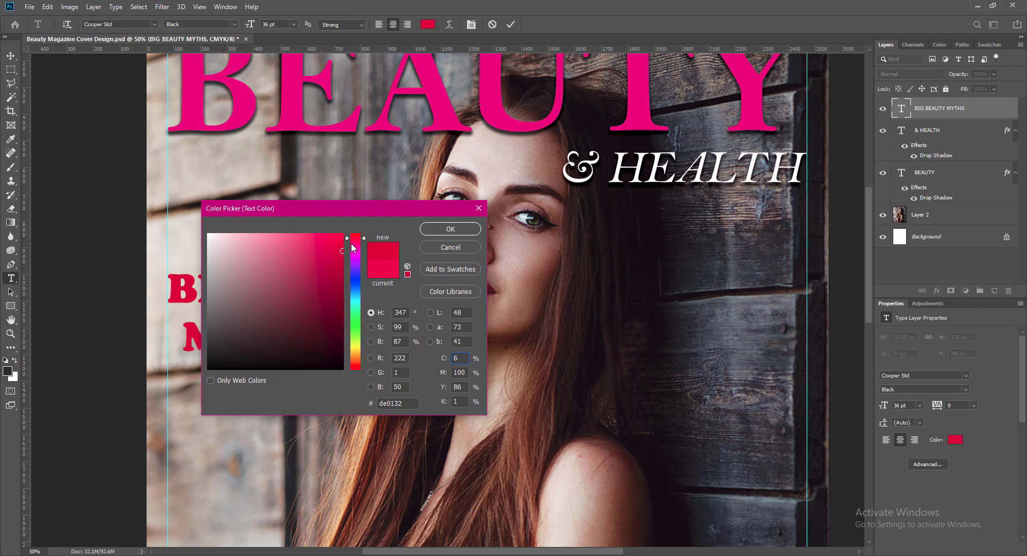
pyautogui.click(470, 228)
pyautogui.click(511, 24)
pyautogui.press('v')
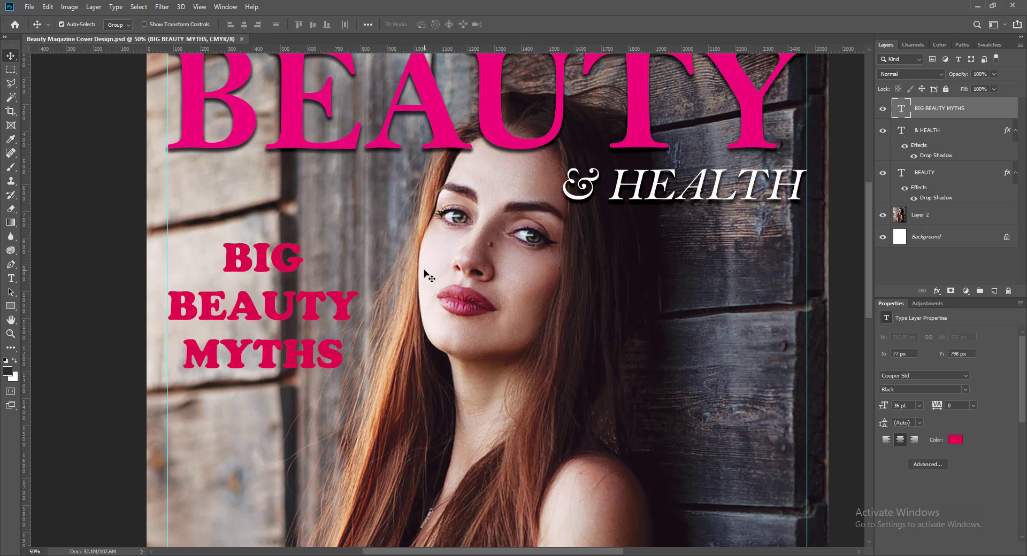
# Step: Increase the font size of the BEAUTY MYTHS lines
pyautogui.press('t')
pyautogui.press('Return')
pyautogui.click(173, 302)
pyautogui.moveTo(174, 302); pyautogui.dragTo(343, 369)
pyautogui.click(293, 24)
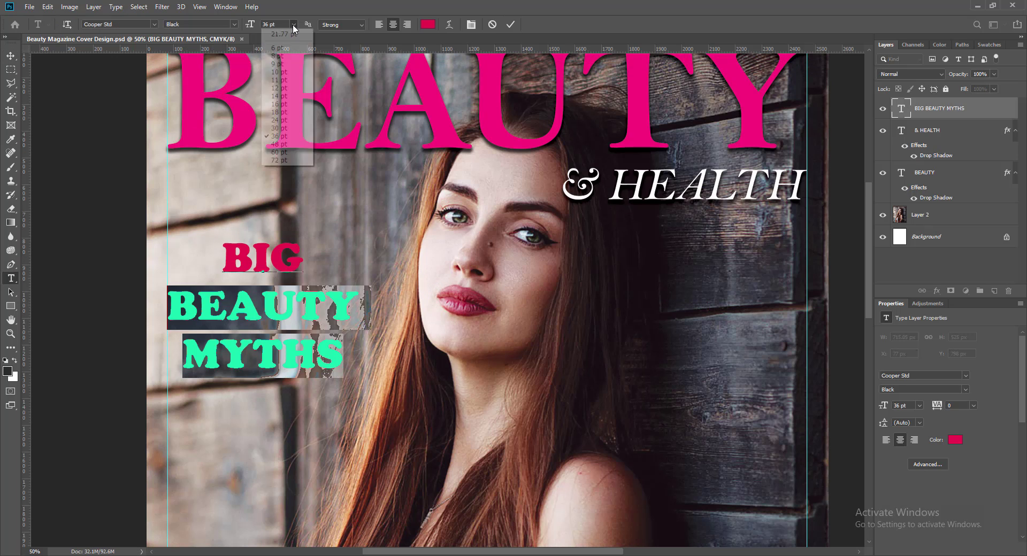
pyautogui.click(273, 24)
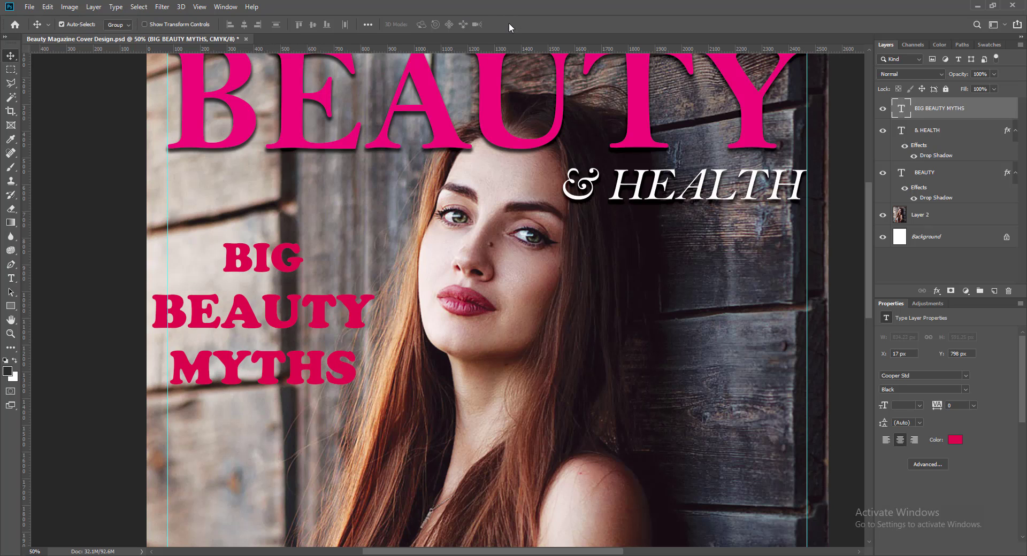
pyautogui.press('Return')
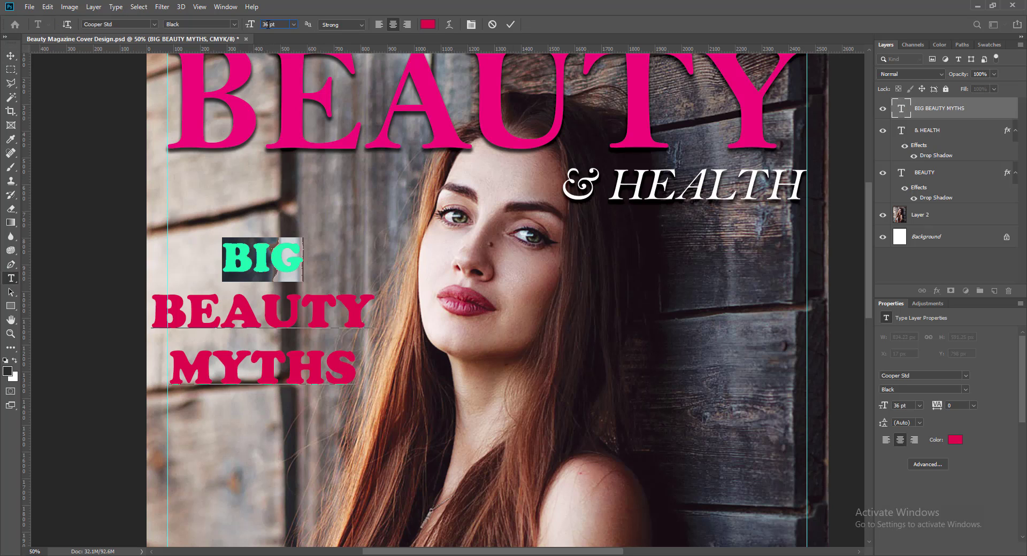
pyautogui.click(511, 24)
pyautogui.press('v')
# Step: Move the cover-line block lower down the cover's left side
pyautogui.moveTo(249, 270); pyautogui.dragTo(266, 284)
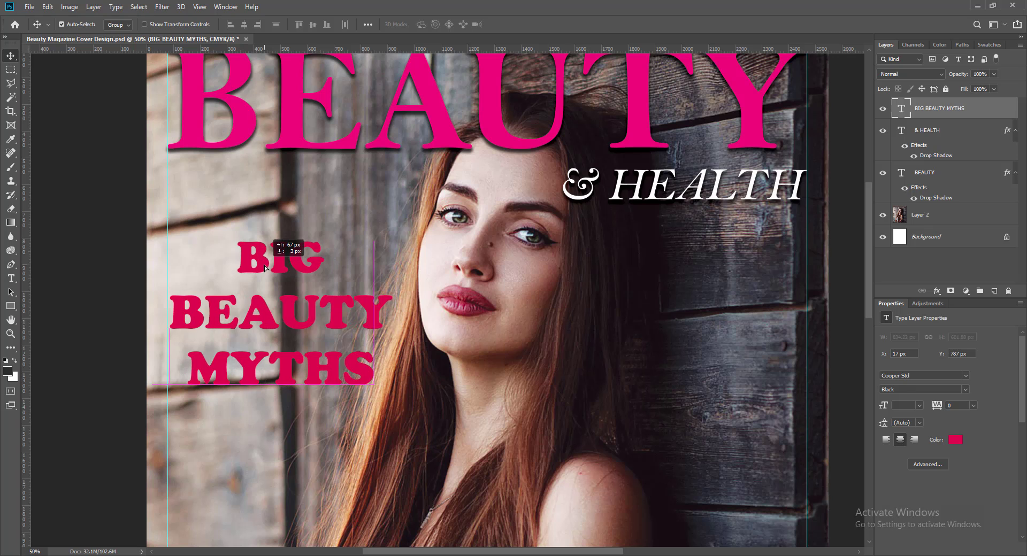
pyautogui.scroll(-2, 279, 208)
pyautogui.moveTo(279, 206); pyautogui.dragTo(387, 302)
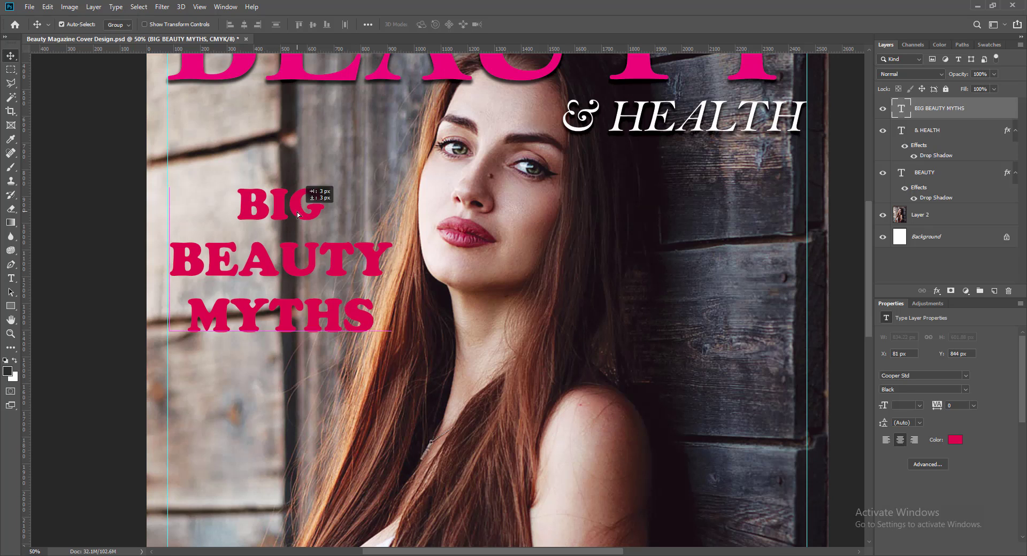
pyautogui.scroll(-1, 385, 297)
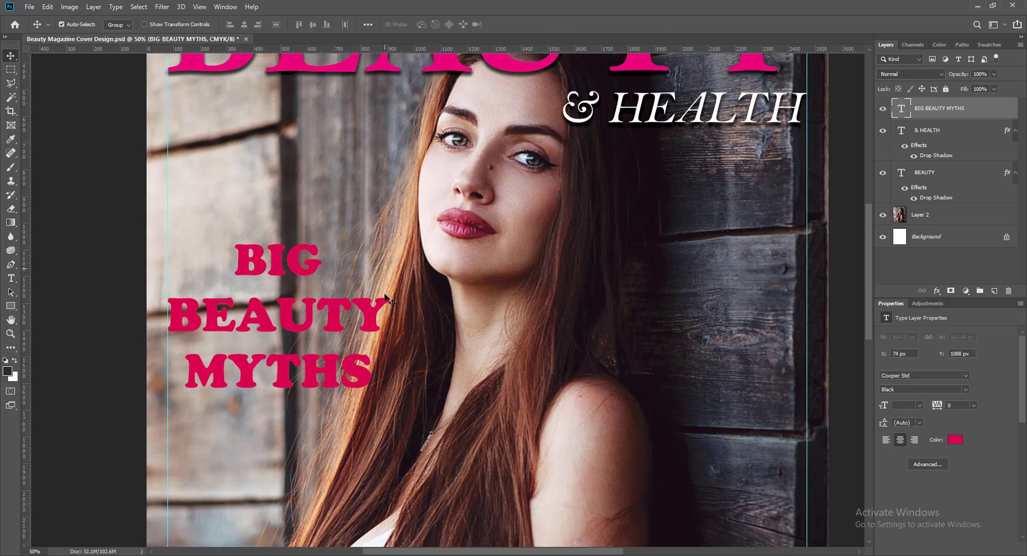
# Step: Add an outside Stroke to the BIG BEAUTY MYTHS layer, initially in pale grey
pyautogui.rightClick(900, 111)
pyautogui.click(904, 115)
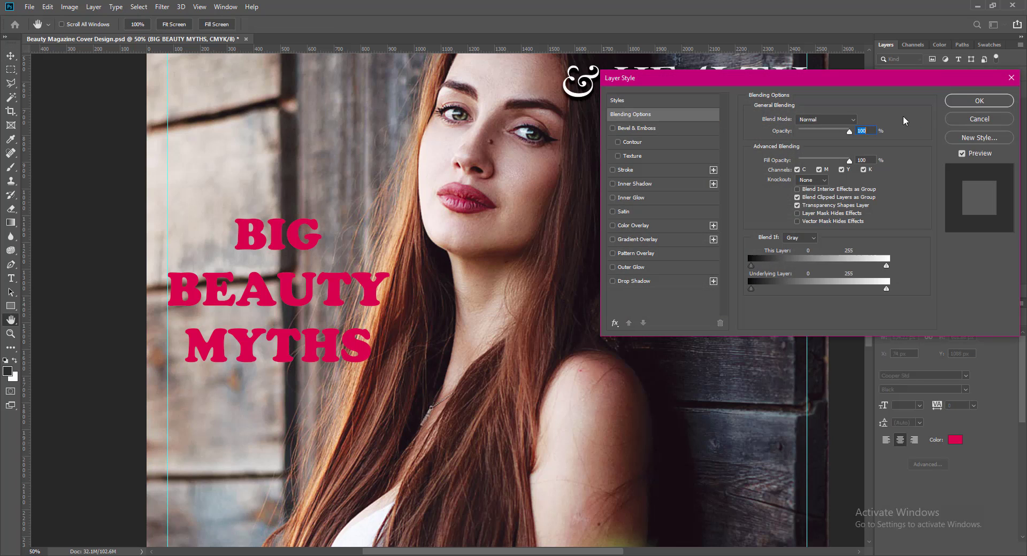
pyautogui.click(612, 170)
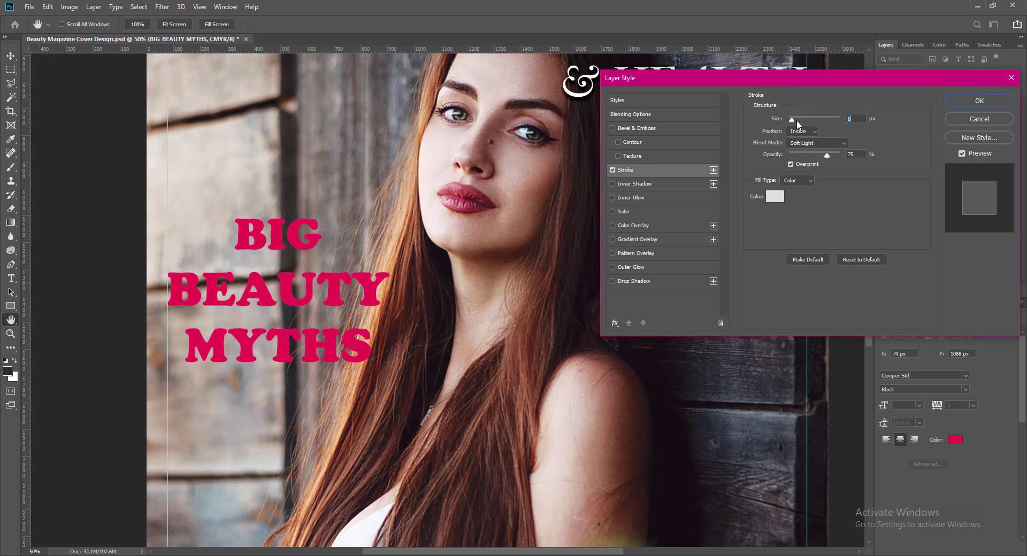
pyautogui.moveTo(796, 120); pyautogui.dragTo(794, 120)
pyautogui.click(814, 132)
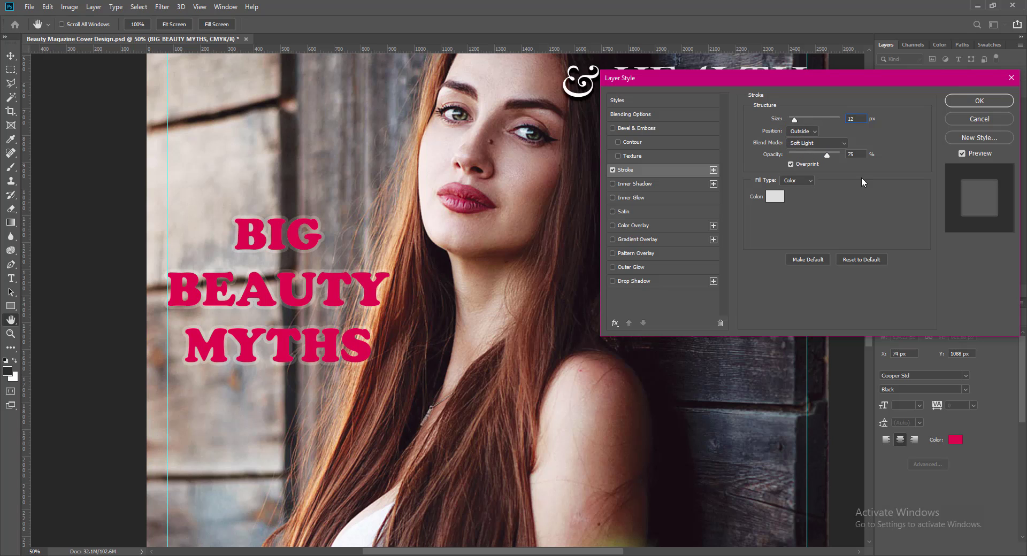
pyautogui.click(775, 196)
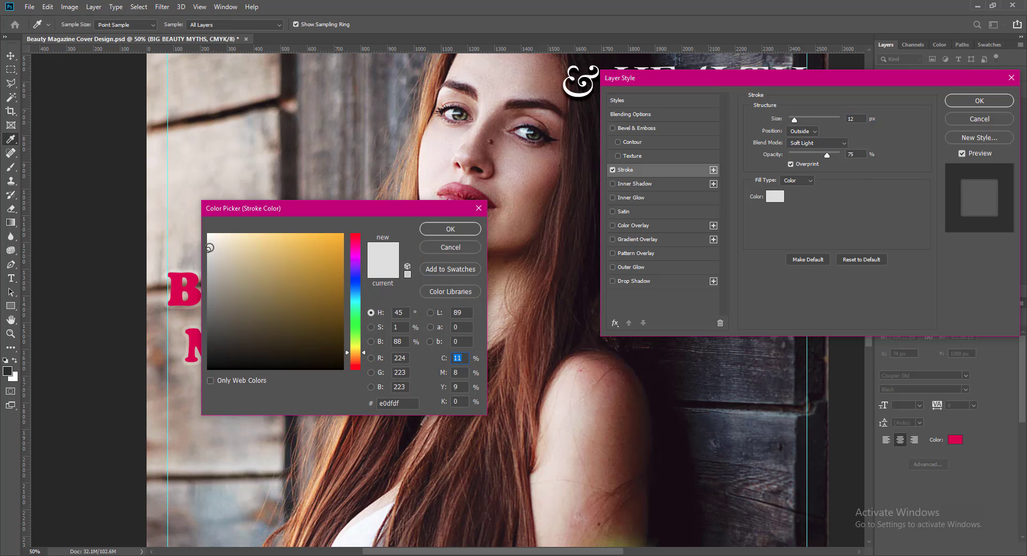
pyautogui.click(428, 233)
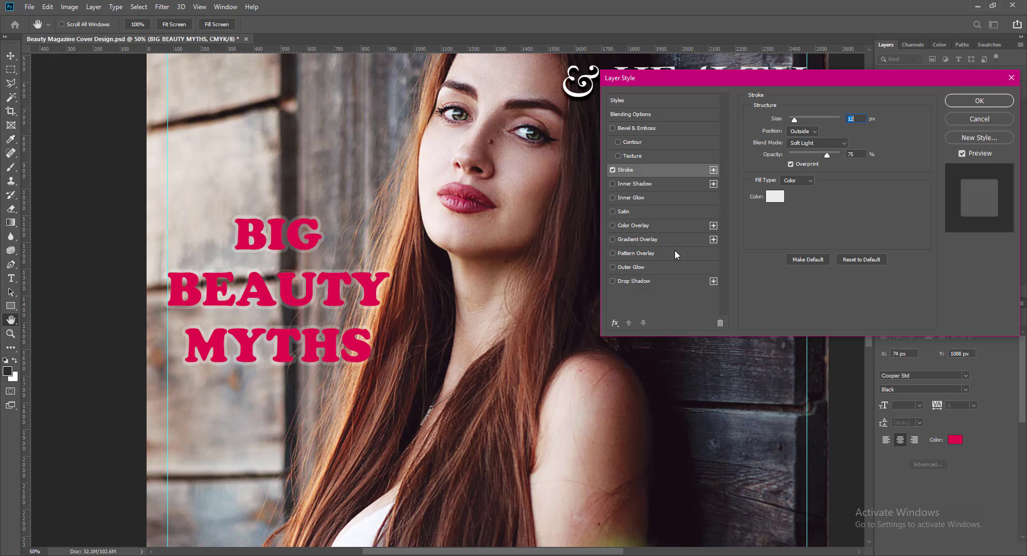
# Step: Add a Drop Shadow with size 9 and distance 9
pyautogui.click(620, 280)
pyautogui.press('Tab')
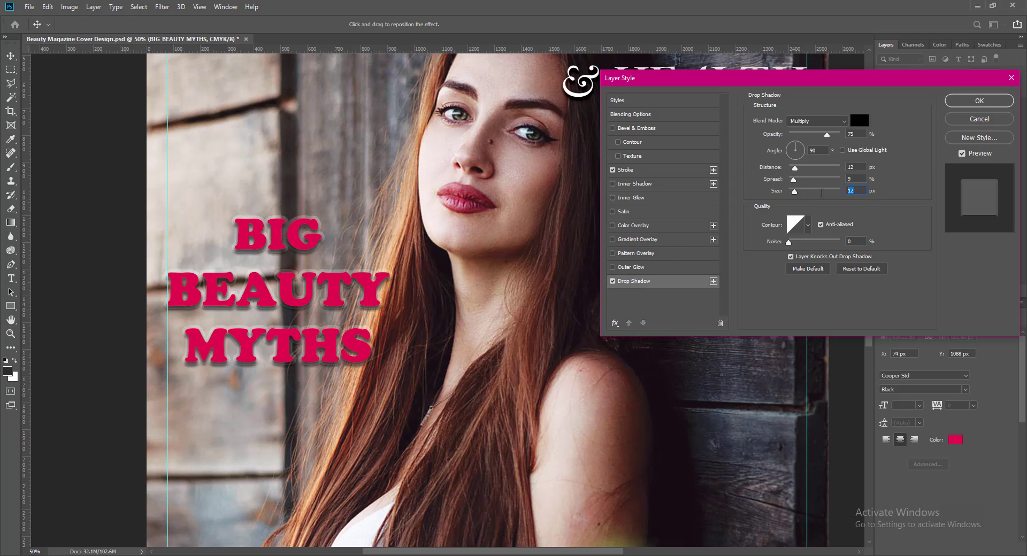
pyautogui.write('9')
pyautogui.click(855, 166)
pyautogui.write('9')
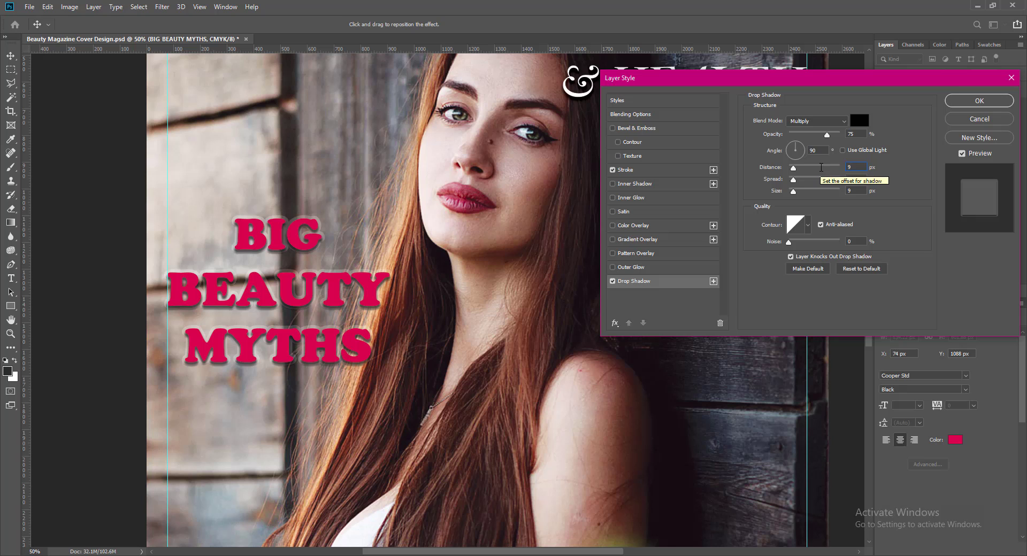
# Step: Change the stroke to light peach at 81% opacity and apply the styles
pyautogui.click(625, 169)
pyautogui.click(773, 197)
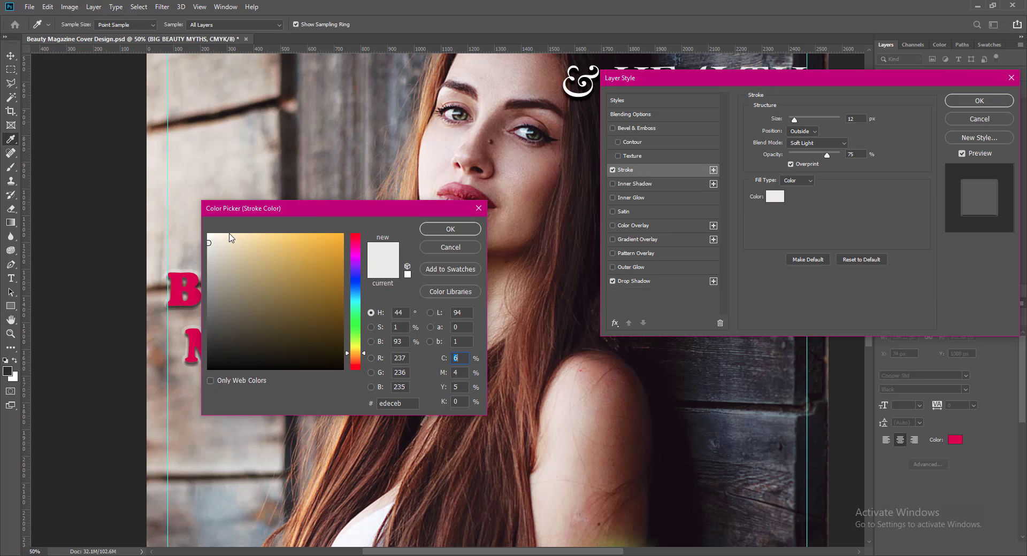
pyautogui.click(232, 235)
pyautogui.click(459, 228)
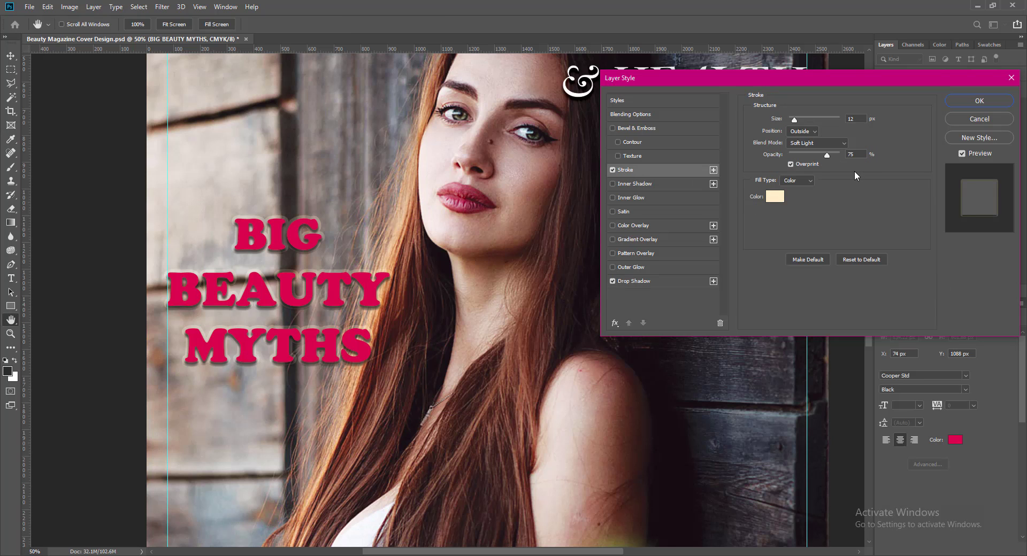
pyautogui.moveTo(826, 155); pyautogui.dragTo(830, 155)
pyautogui.click(978, 101)
# Step: Draw a thin rounded-rectangle bar beneath MYTHS, filled with the cover line's pink
pyautogui.scroll(2, 381, 385)
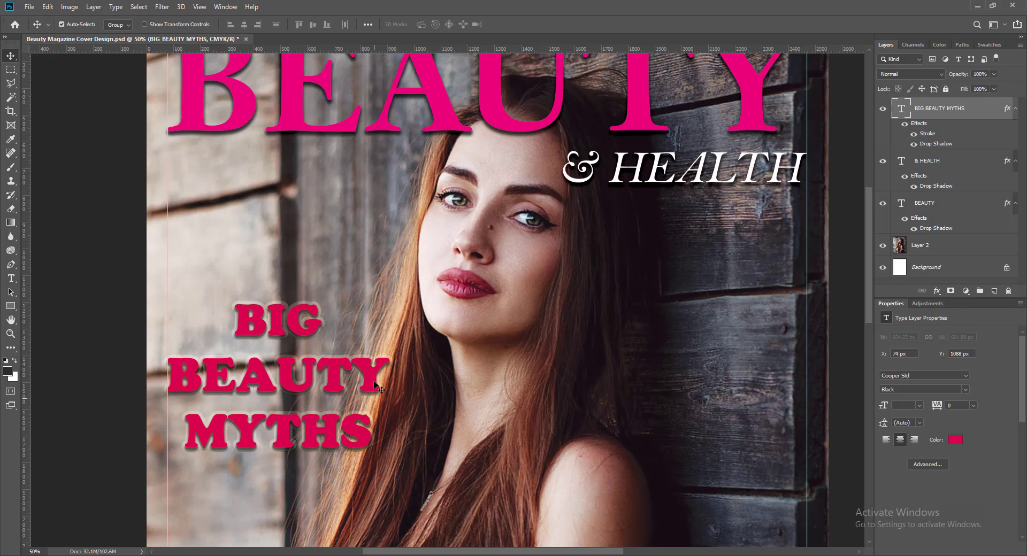
pyautogui.scroll(-3, 380, 385)
pyautogui.click(993, 291)
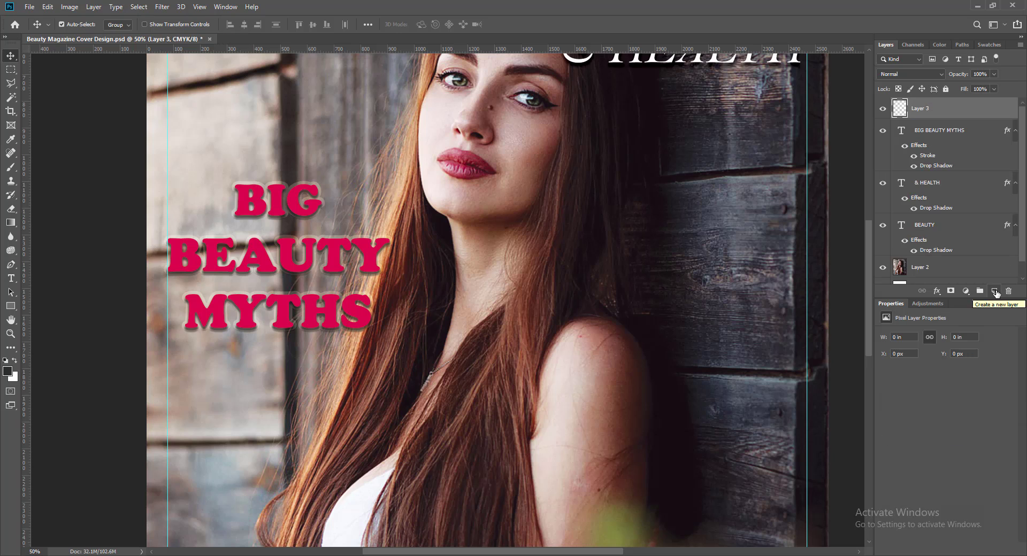
pyautogui.click(10, 306)
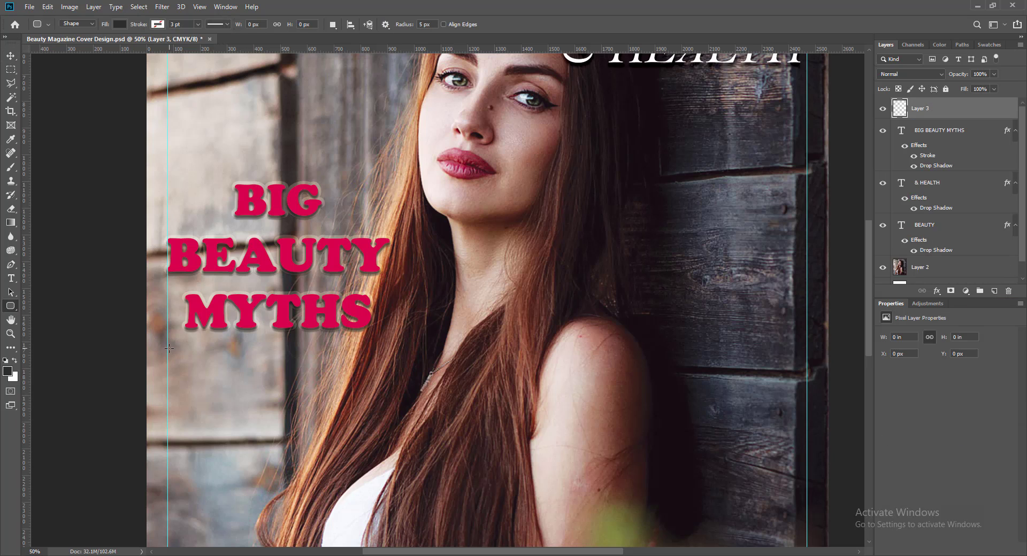
pyautogui.moveTo(168, 344); pyautogui.dragTo(393, 346)
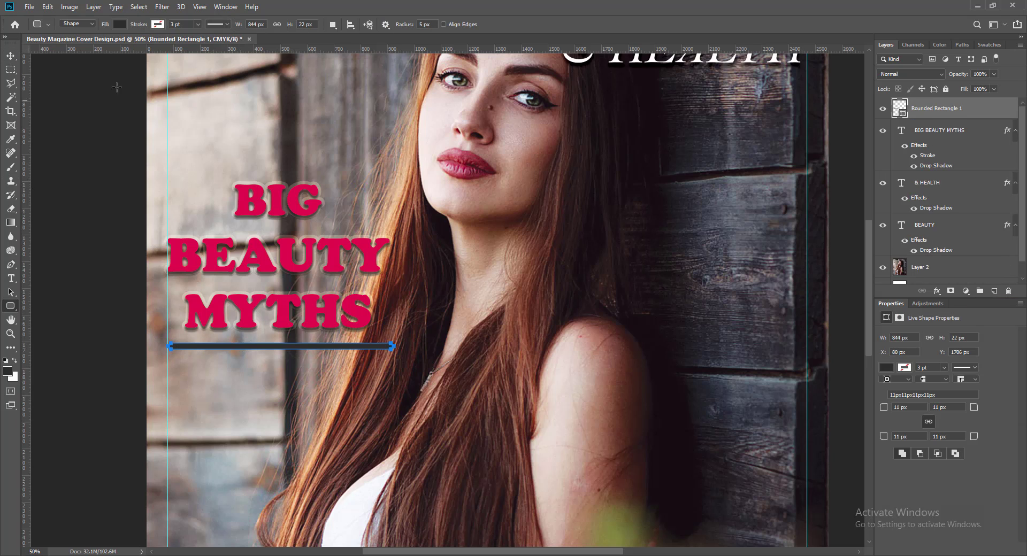
pyautogui.press('v')
pyautogui.doubleClick(900, 108)
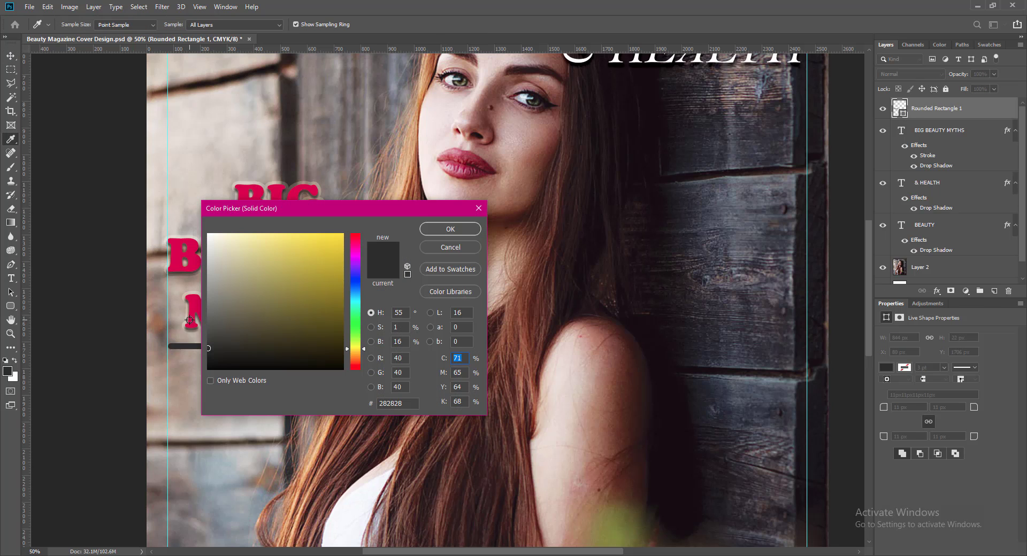
pyautogui.click(188, 320)
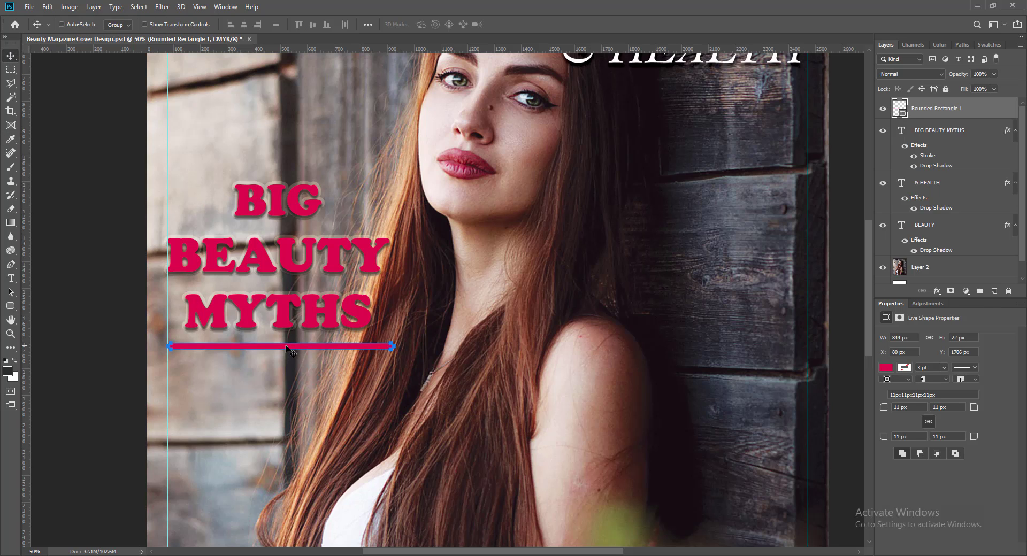
# Step: Lengthen the bar slightly, nudge it up, save, and transform it thinner
pyautogui.moveTo(393, 347); pyautogui.dragTo(399, 346)
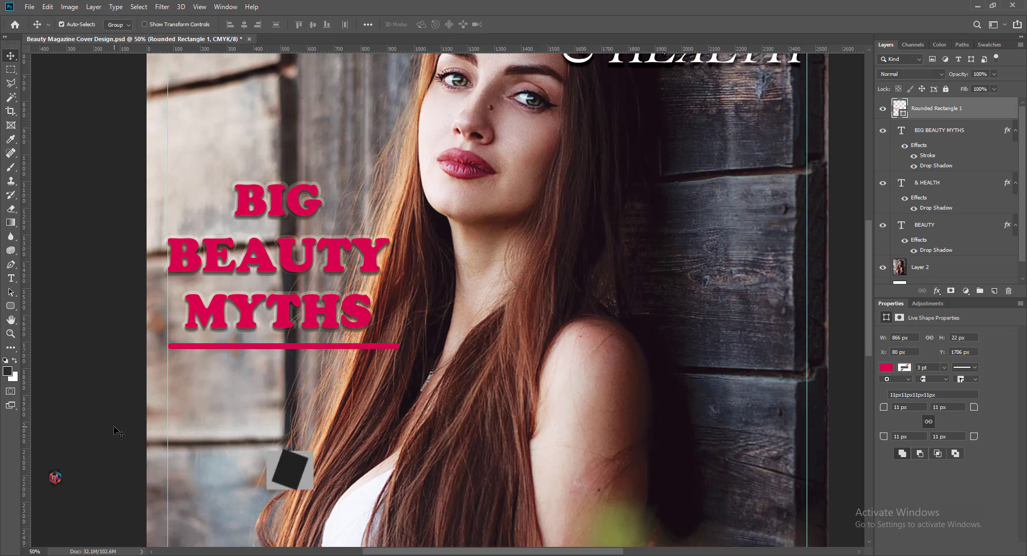
pyautogui.moveTo(400, 346); pyautogui.dragTo(399, 342)
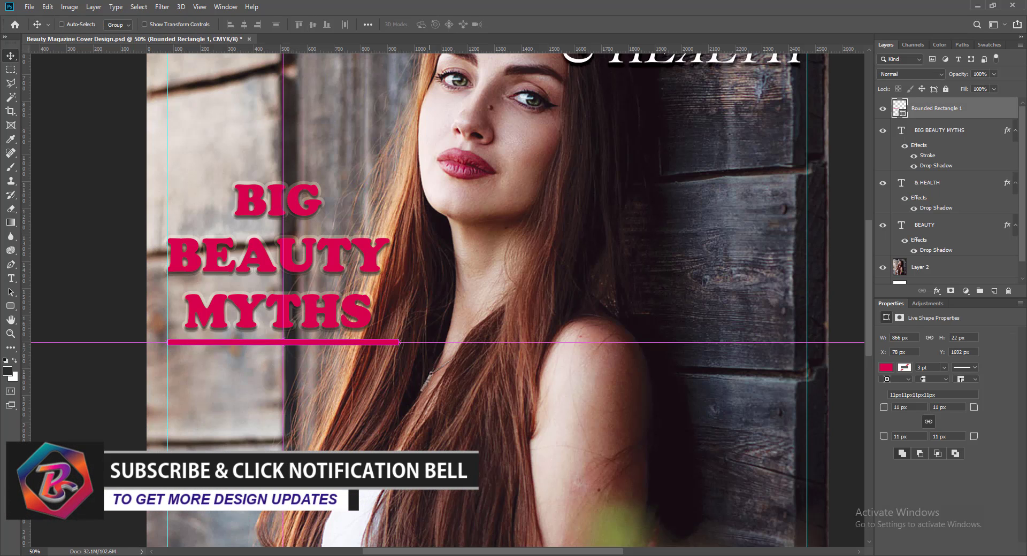
pyautogui.hotkey('ctrl', 's')
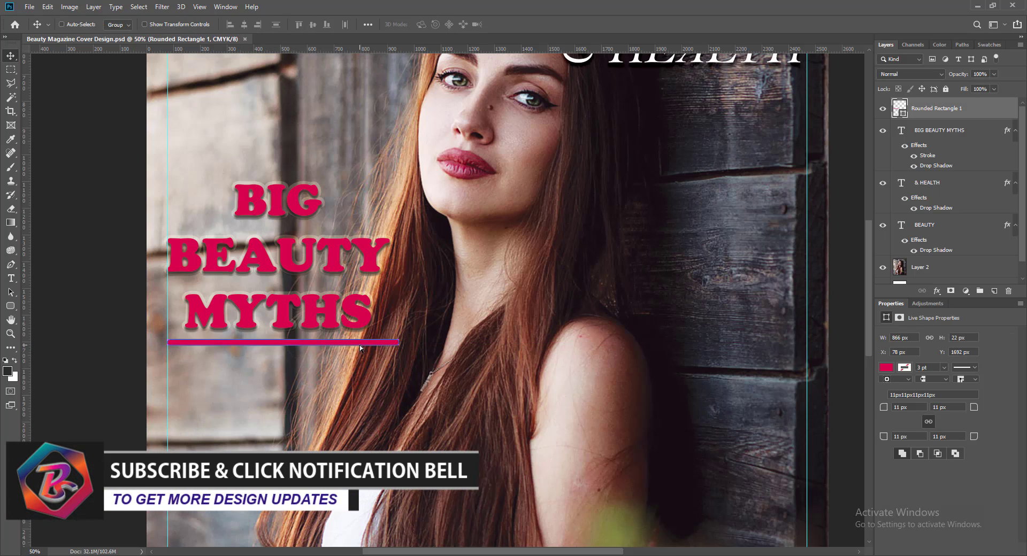
pyautogui.hotkey('ctrl', '-')
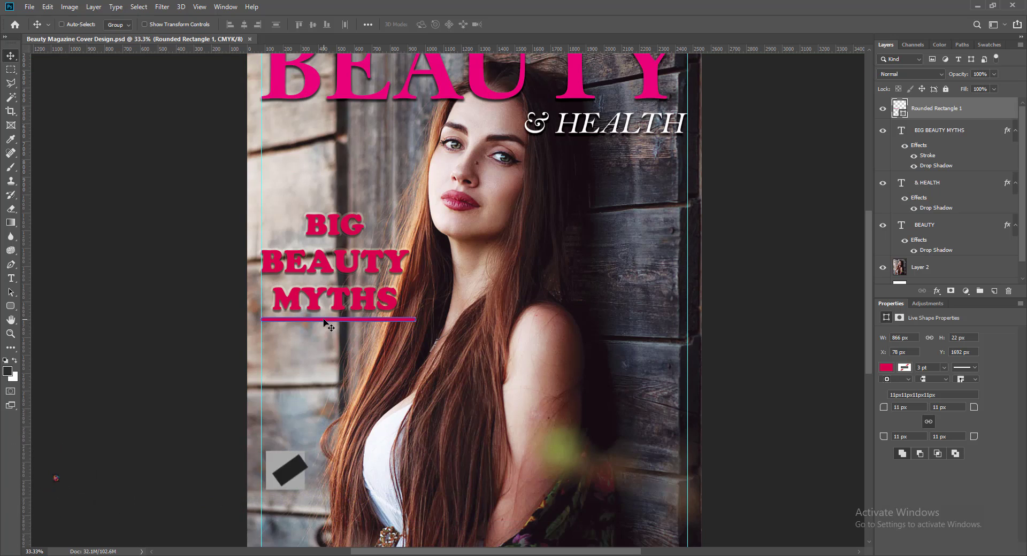
pyautogui.hotkey('ctrl', '+')
pyautogui.hotkey('ctrl', 't')
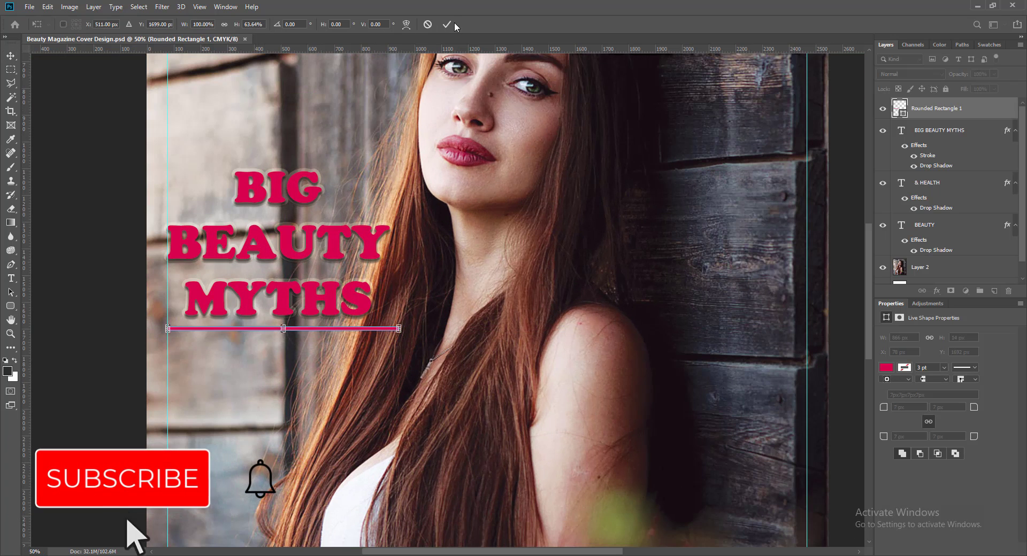
pyautogui.press('Return')
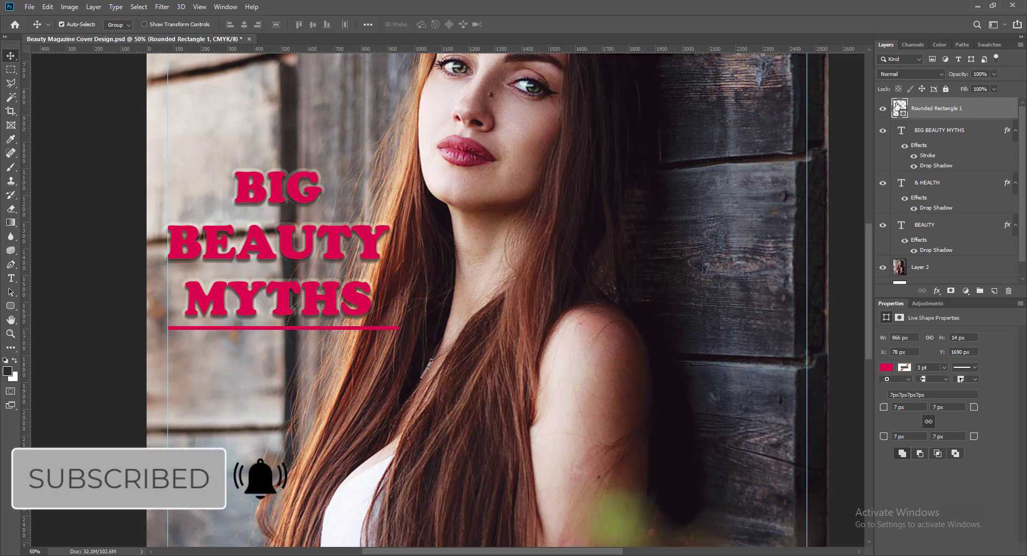
# Step: Give the pink bar a Drop Shadow layer style
pyautogui.doubleClick(973, 108)
pyautogui.click(616, 281)
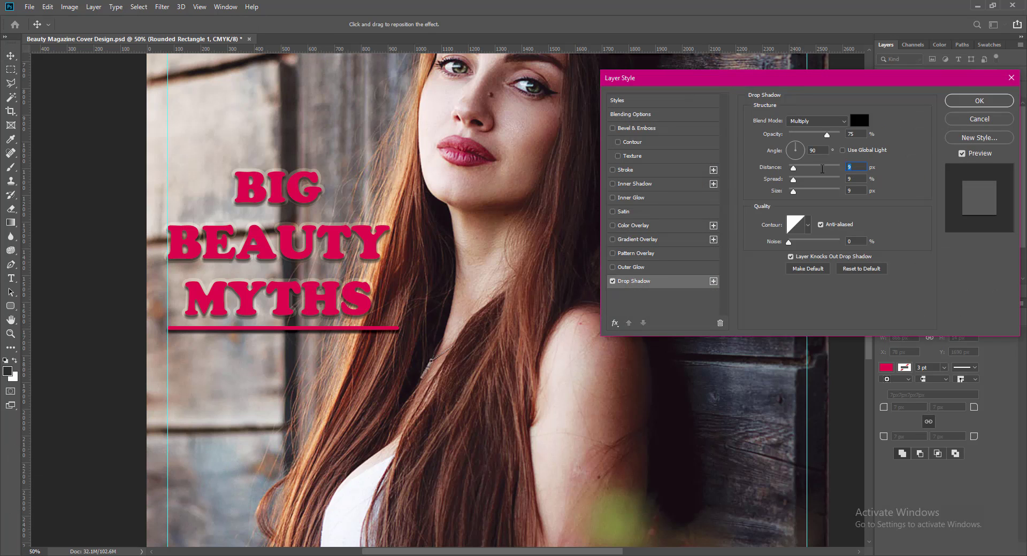
pyautogui.click(977, 102)
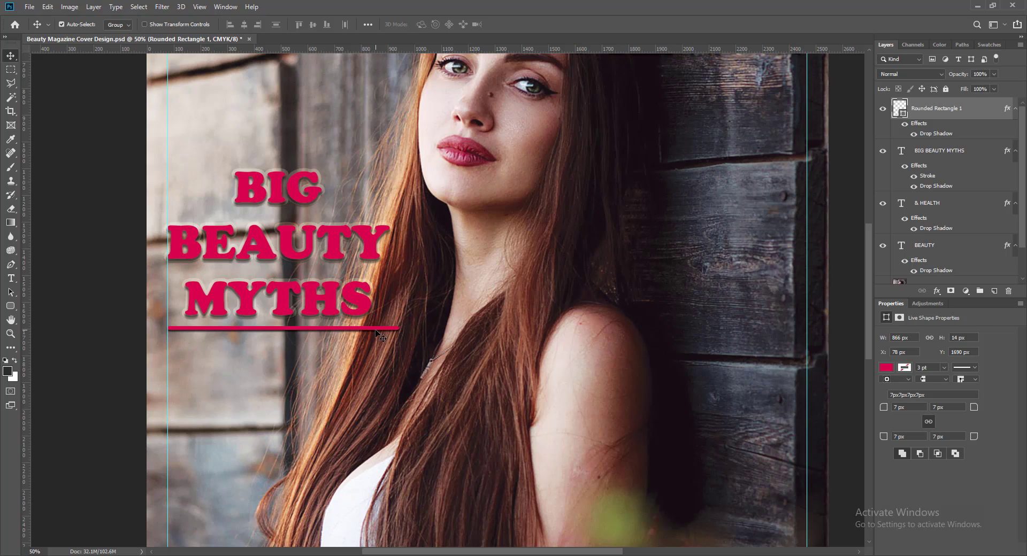
pyautogui.click(939, 150)
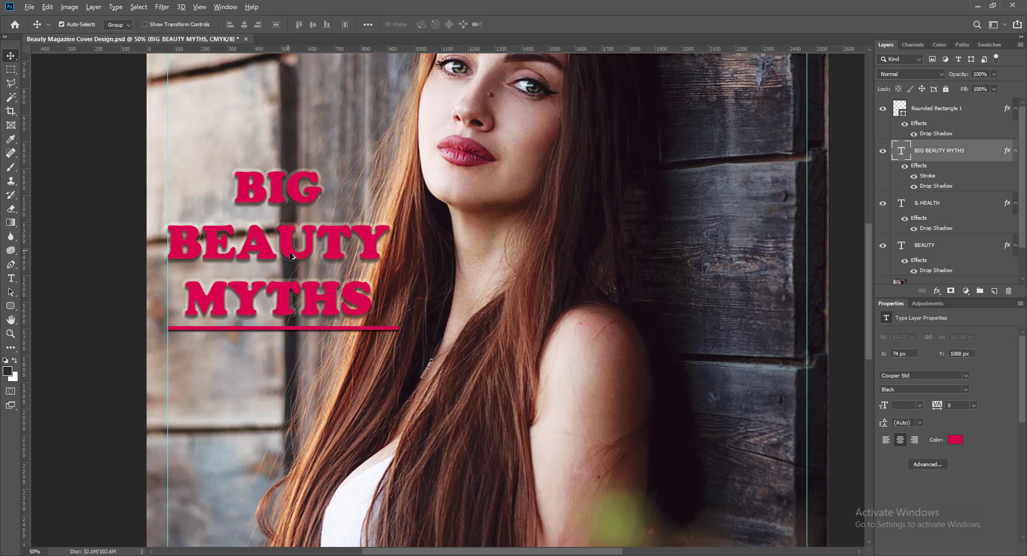
# Step: Duplicate the BIG BEAUTY MYTHS layer and retype the copy as '20'
pyautogui.moveTo(293, 257); pyautogui.dragTo(292, 427)
pyautogui.scroll(-3, 527, 379)
pyautogui.scroll(-1, 528, 380)
pyautogui.press('t')
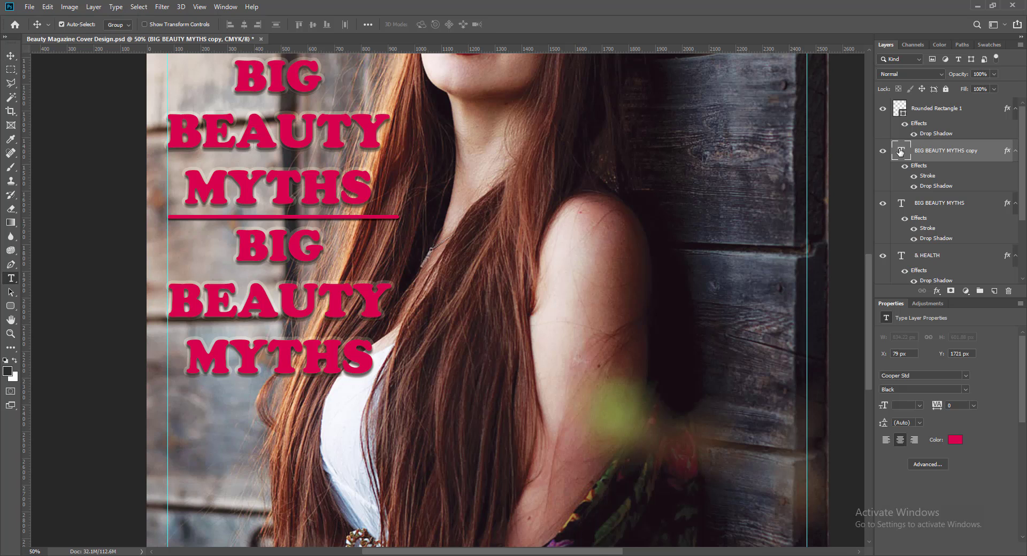
pyautogui.click(278, 299)
pyautogui.hotkey('ctrl', 'a')
pyautogui.write('20')
# Step: Try fonts for the 20: Brush Script Std, Birch Std, Blackadder ITC, Cooper Black, Embassy BT
pyautogui.hotkey('ctrl', 'a')
pyautogui.click(154, 24)
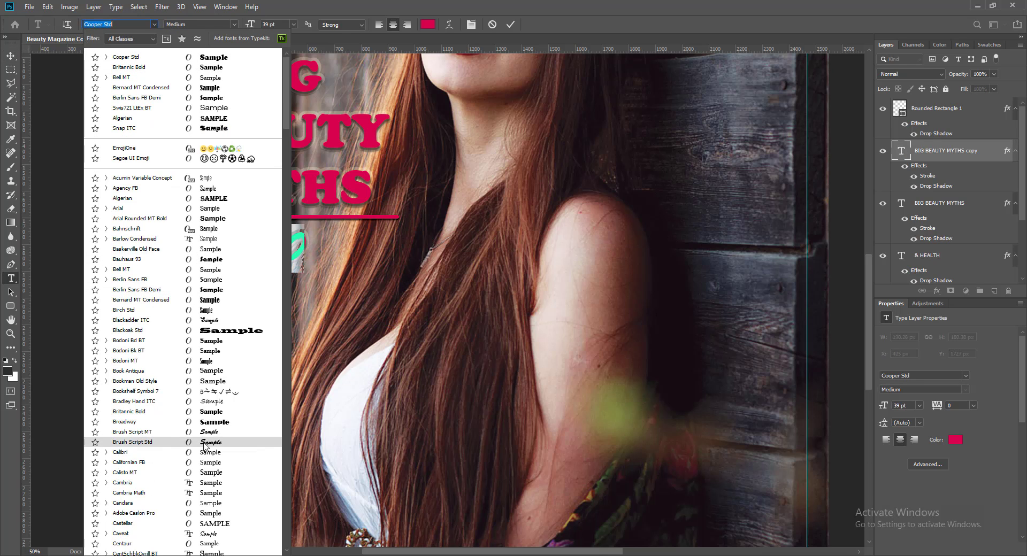
pyautogui.click(225, 442)
pyautogui.click(155, 24)
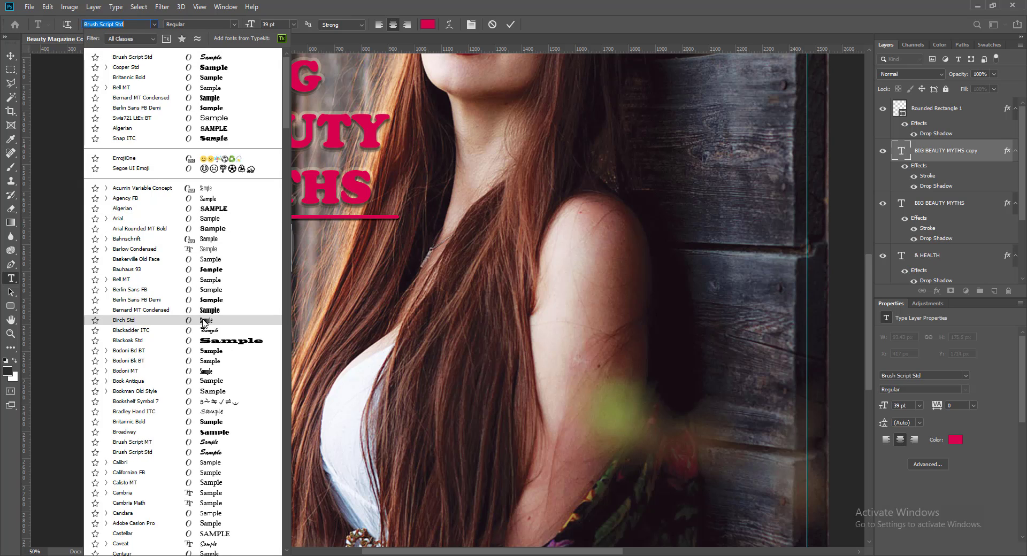
pyautogui.click(202, 330)
pyautogui.click(154, 24)
pyautogui.click(202, 340)
pyautogui.click(154, 24)
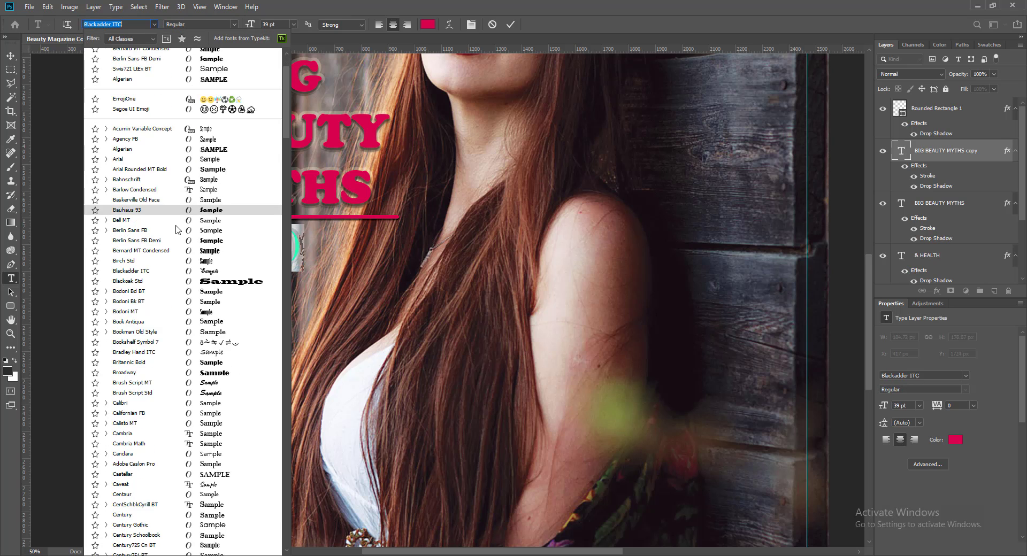
pyautogui.scroll(-5, 176, 229)
pyautogui.scroll(-3, 176, 229)
pyautogui.click(176, 240)
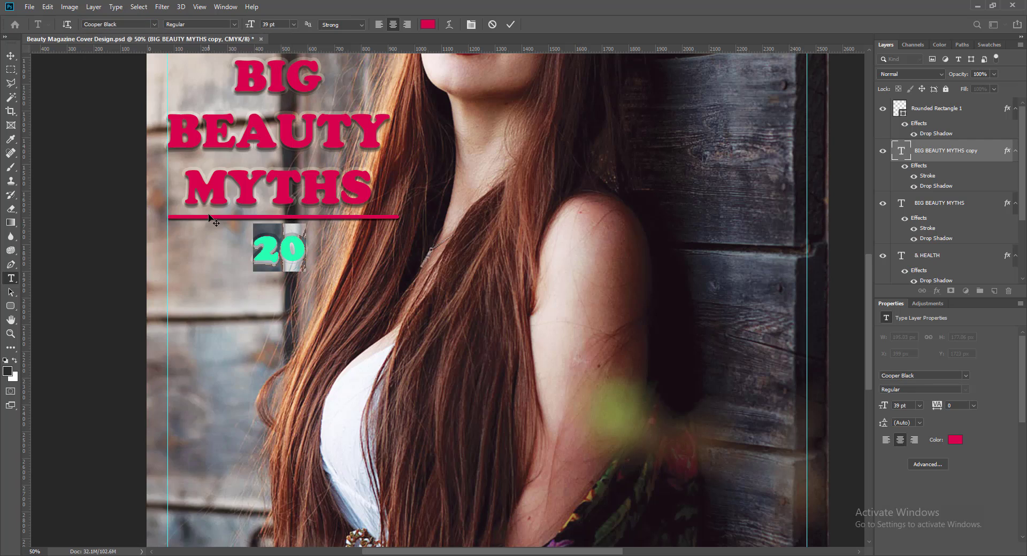
pyautogui.click(154, 24)
pyautogui.scroll(10, 234, 470)
pyautogui.scroll(-2, 234, 471)
pyautogui.scroll(-2, 232, 470)
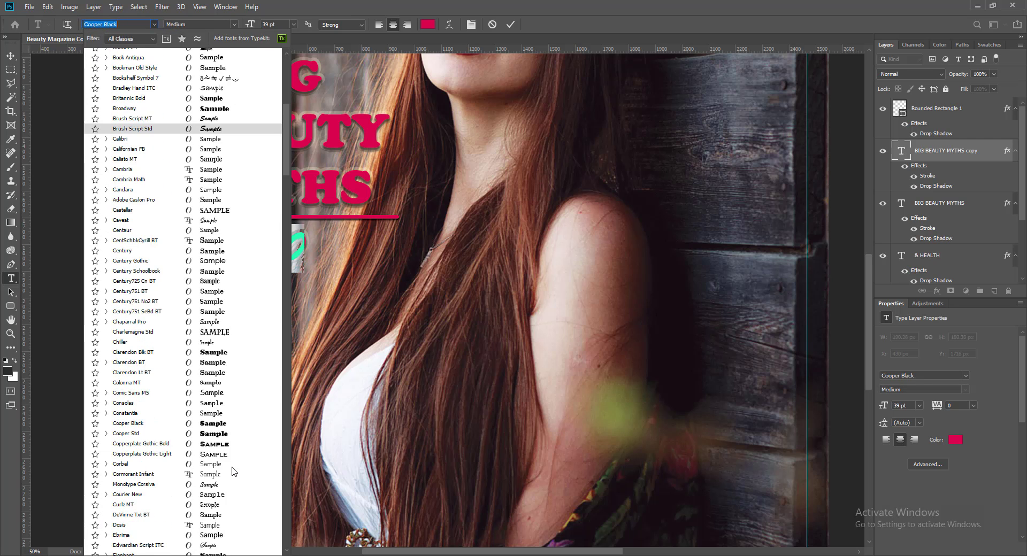
pyautogui.scroll(-2, 232, 471)
pyautogui.click(216, 529)
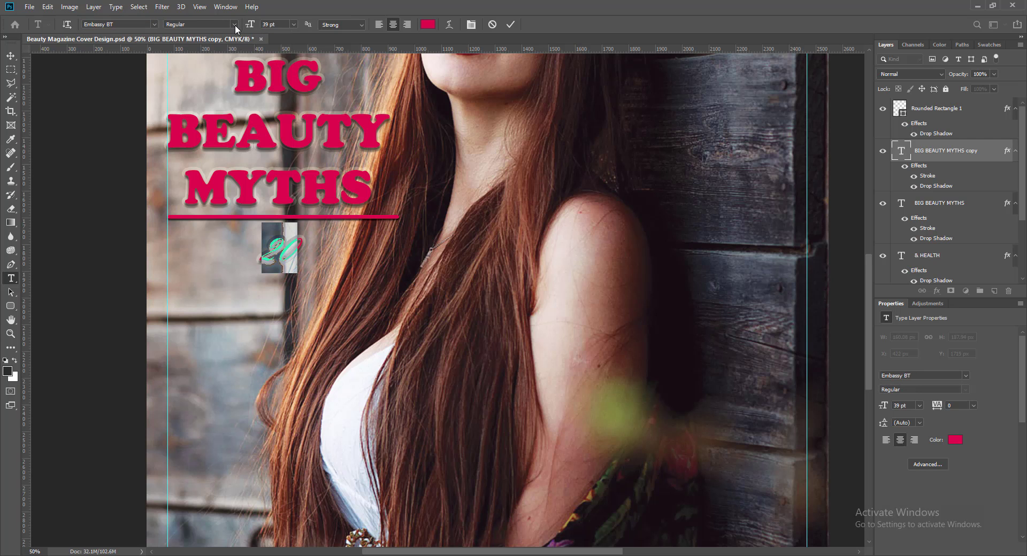
# Step: Try Bernard MT Condensed, Elephant and Caveat, then settle on Clarendon Blk BT Black
pyautogui.click(154, 24)
pyautogui.click(142, 320)
pyautogui.click(154, 24)
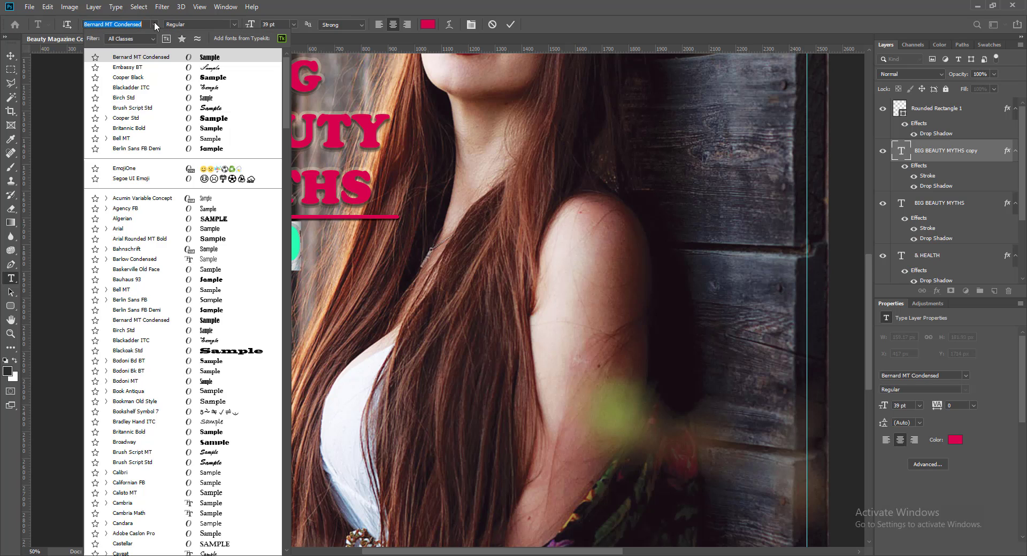
pyautogui.click(131, 340)
pyautogui.click(154, 24)
pyautogui.scroll(-3, 225, 481)
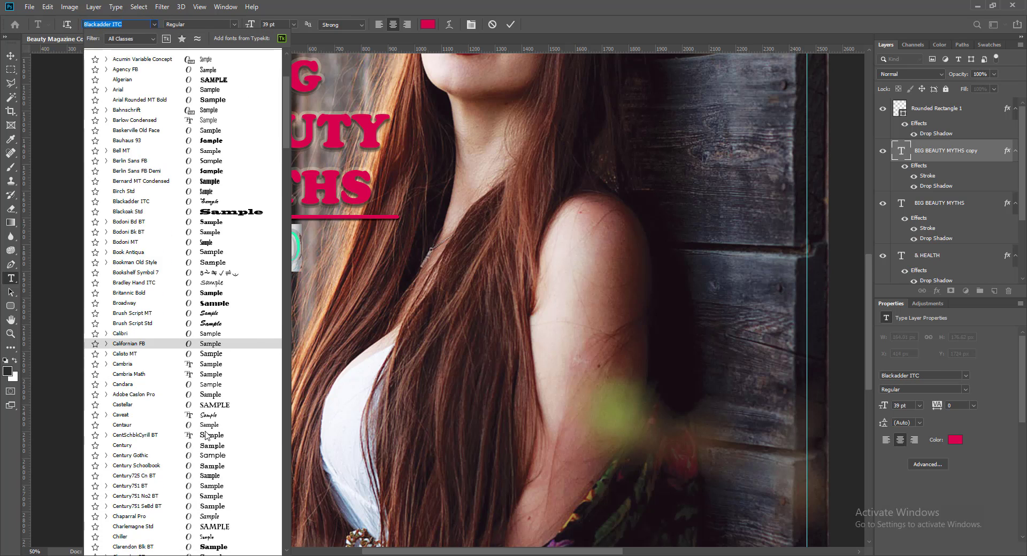
pyautogui.scroll(-2, 224, 481)
pyautogui.scroll(-2, 225, 481)
pyautogui.click(225, 519)
pyautogui.click(153, 24)
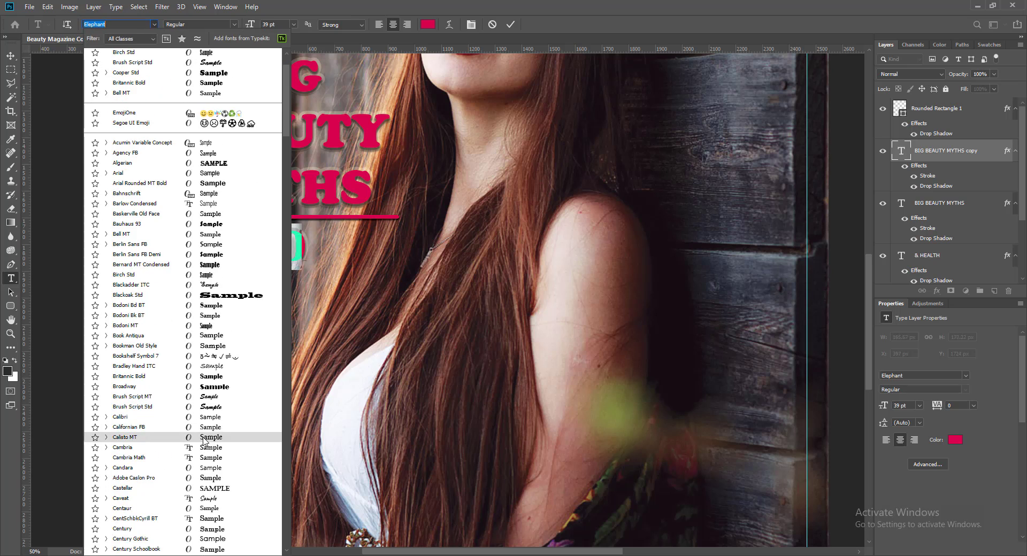
pyautogui.click(207, 498)
pyautogui.click(153, 24)
pyautogui.scroll(3, 241, 433)
pyautogui.scroll(-2, 241, 434)
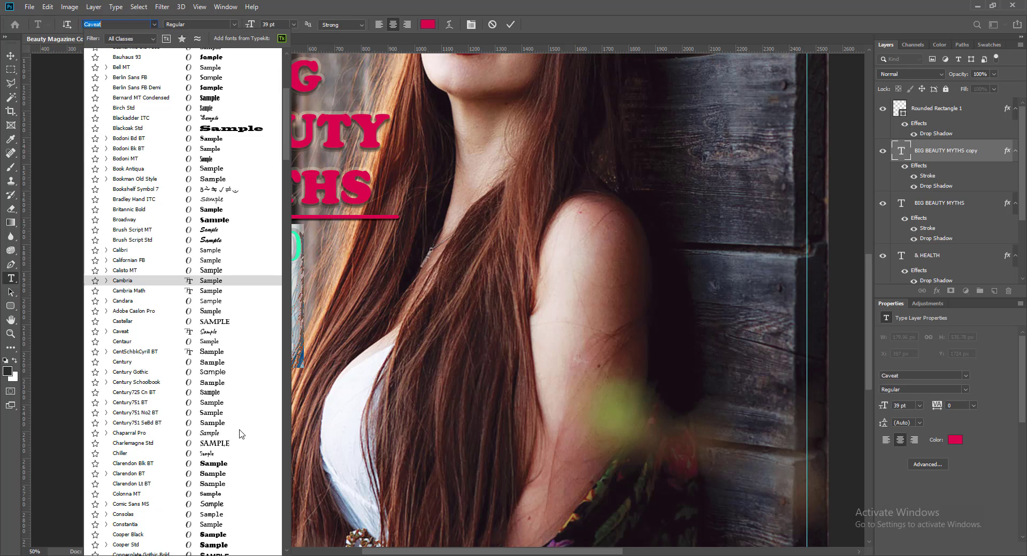
pyautogui.click(211, 461)
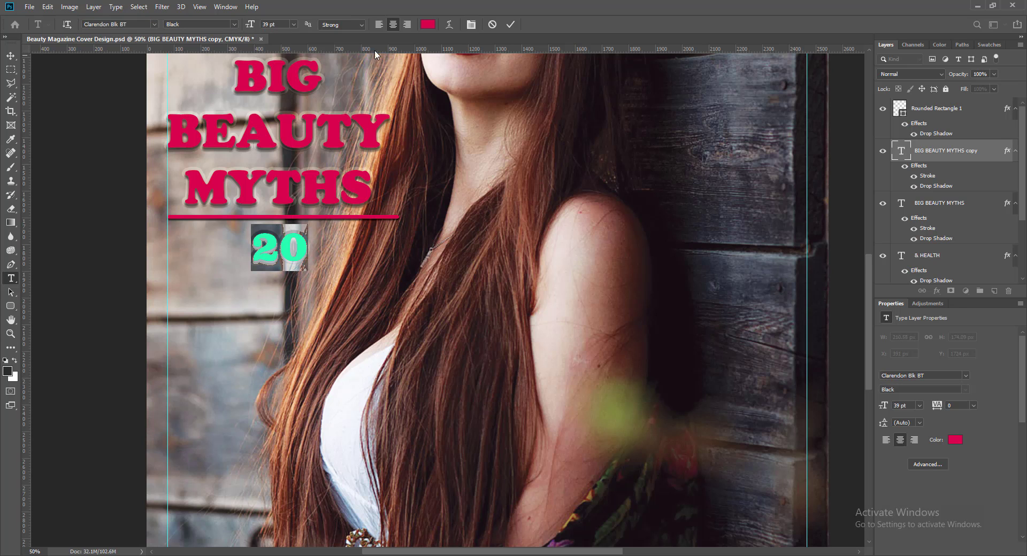
# Step: Set the 20 to 72 pt
pyautogui.click(293, 24)
pyautogui.click(281, 150)
pyautogui.click(293, 24)
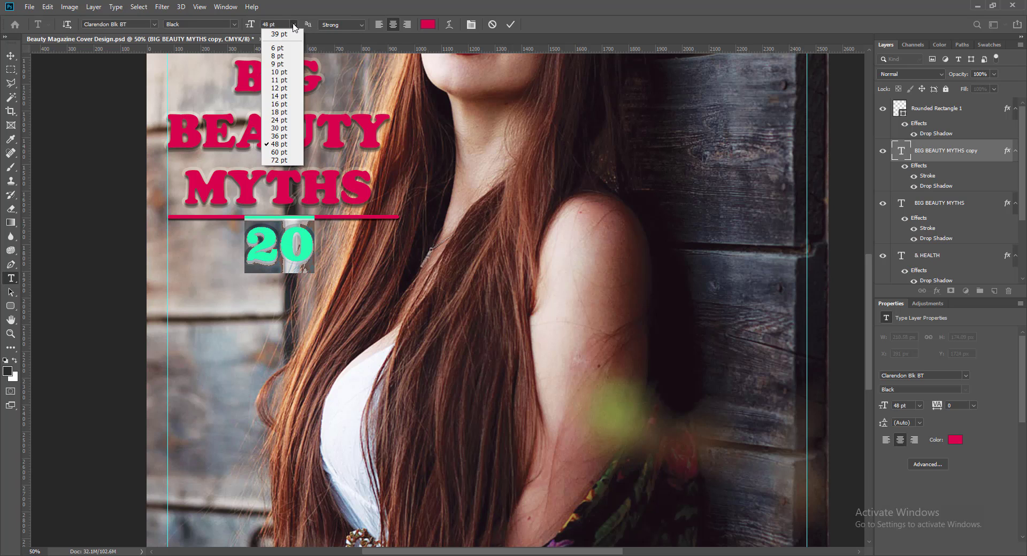
pyautogui.click(281, 159)
# Step: Commit the 20 text edit and check its layer style without changes
pyautogui.click(510, 24)
pyautogui.press('v')
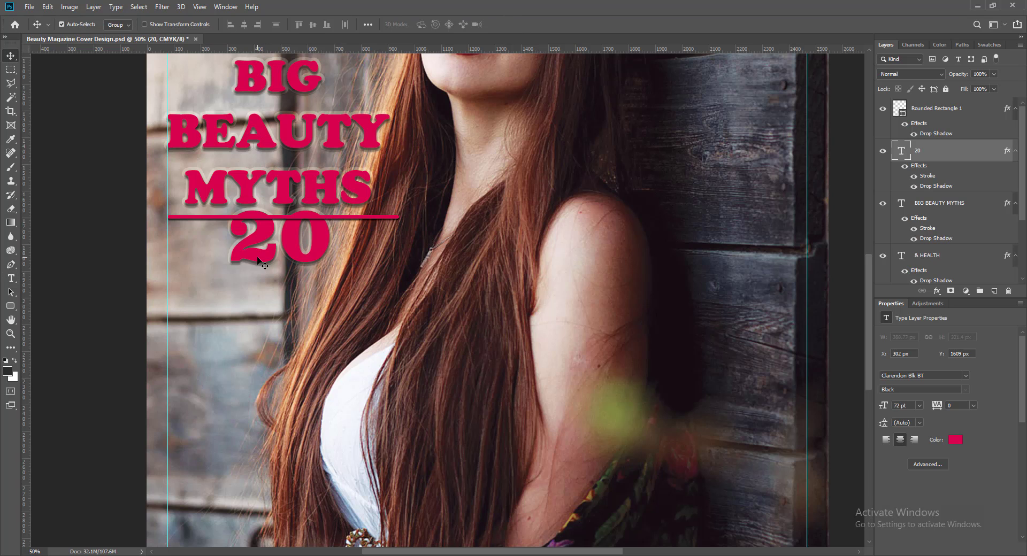
pyautogui.doubleClick(901, 152)
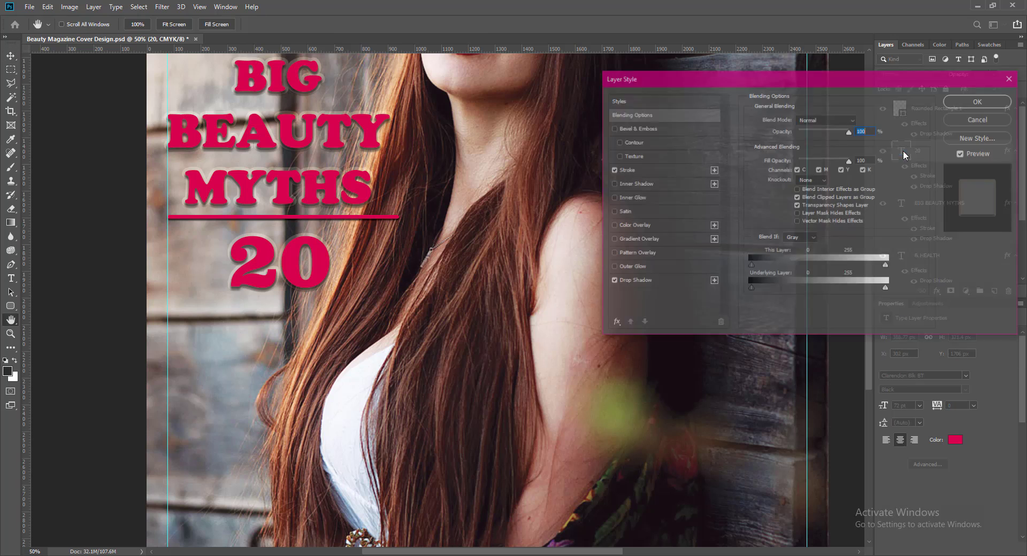
pyautogui.click(978, 101)
# Step: Scale the 20 up to roughly double size with Free Transform
pyautogui.hotkey('ctrl', 't')
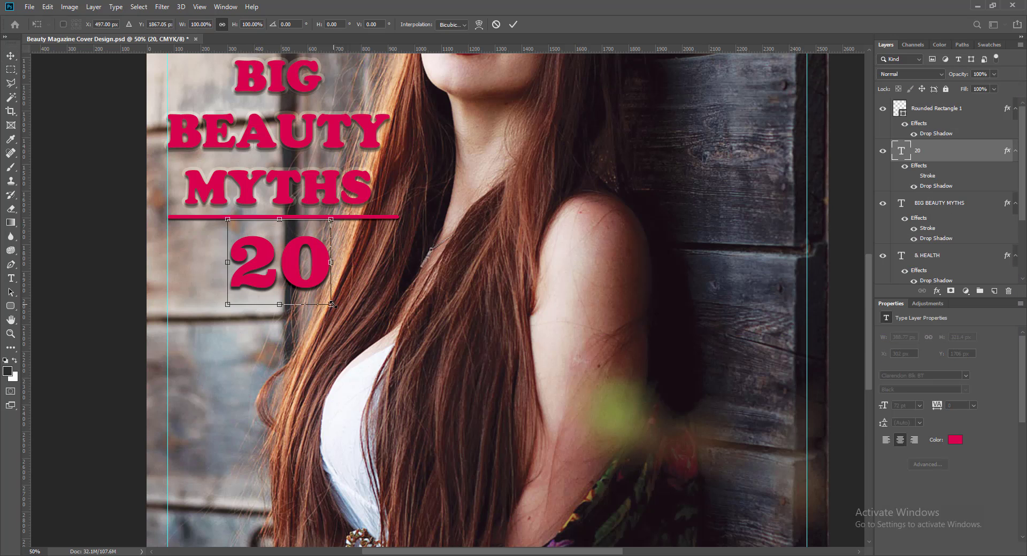
pyautogui.moveTo(334, 308); pyautogui.dragTo(436, 391)
pyautogui.moveTo(228, 392); pyautogui.dragTo(168, 442)
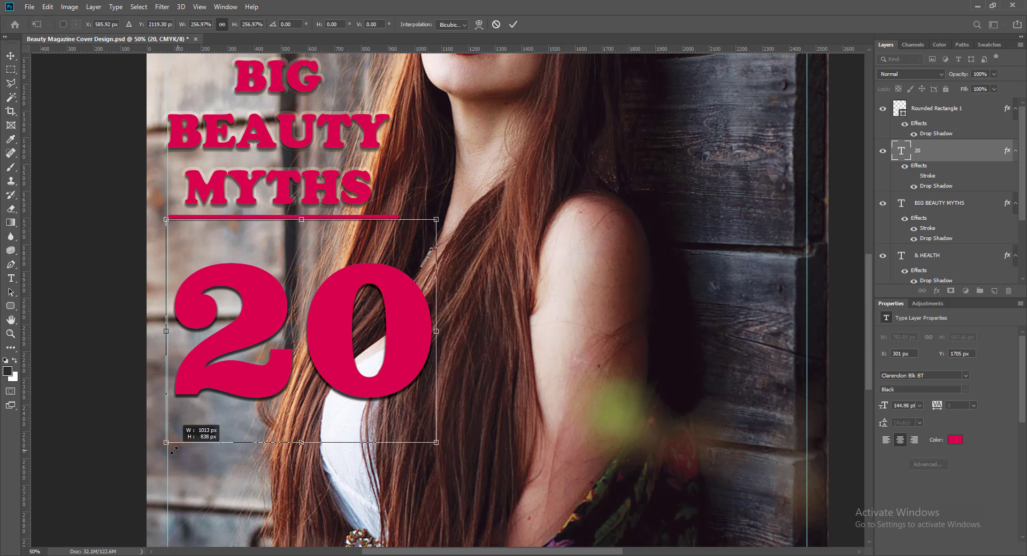
pyautogui.moveTo(438, 444); pyautogui.dragTo(422, 407)
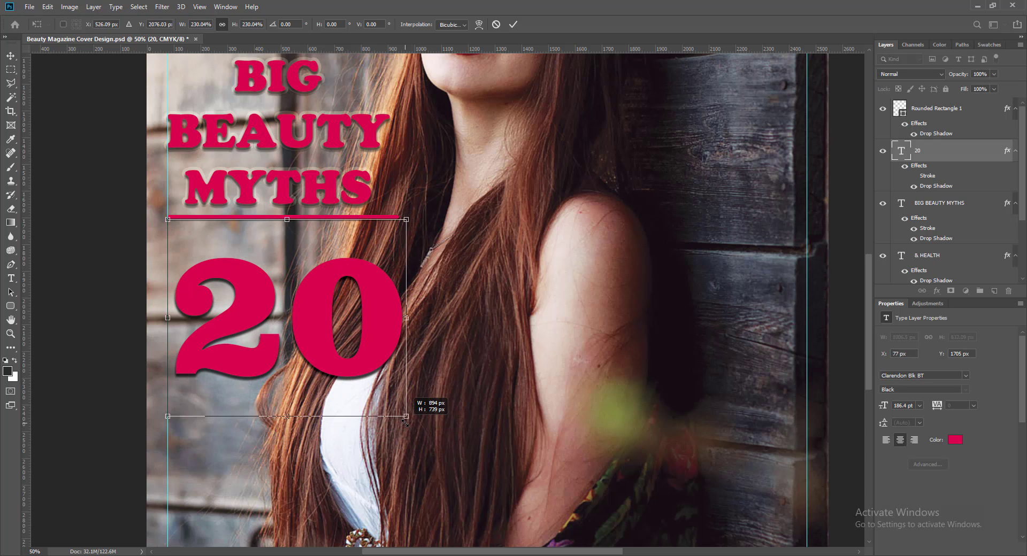
pyautogui.press('Return')
# Step: Move the 20 just under the bar at the left margin and save
pyautogui.moveTo(227, 323); pyautogui.dragTo(234, 297)
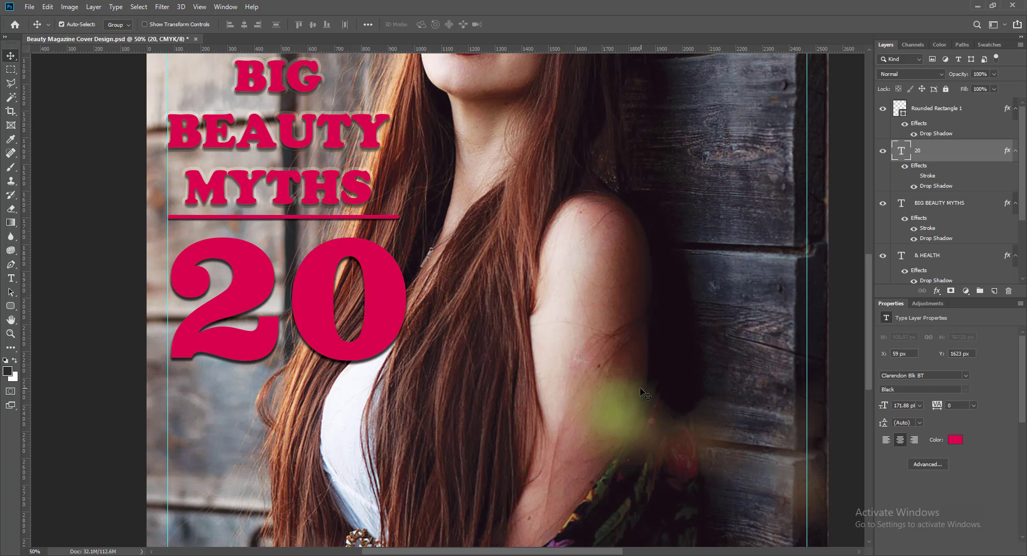
pyautogui.press('Left')
pyautogui.press('Left')
pyautogui.press('Left')
pyautogui.press('Left')
pyautogui.press('Left')
pyautogui.press('Left')
pyautogui.scroll(-1, 561, 395)
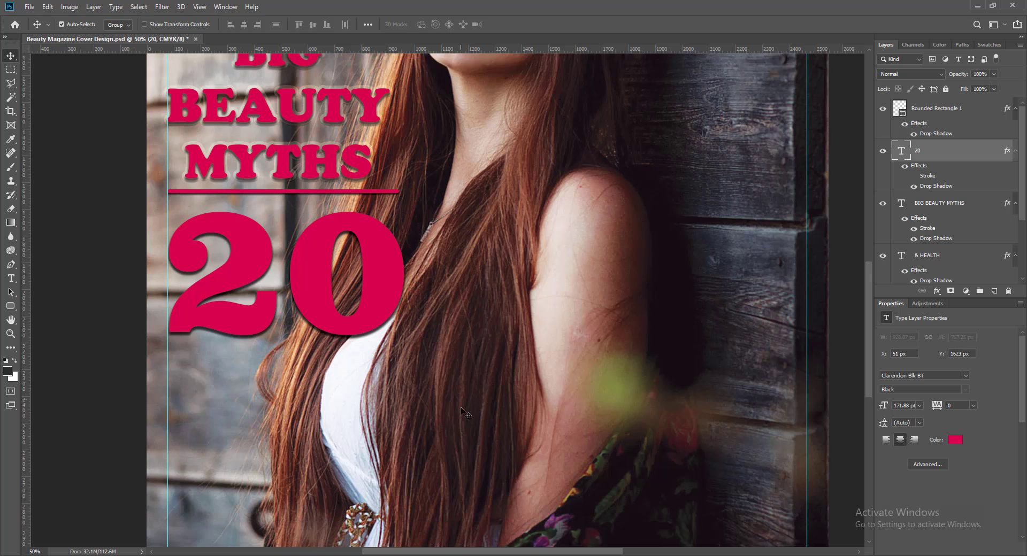
pyautogui.scroll(-3, 461, 405)
pyautogui.hotkey('ctrl', 's')
pyautogui.scroll(4, 345, 253)
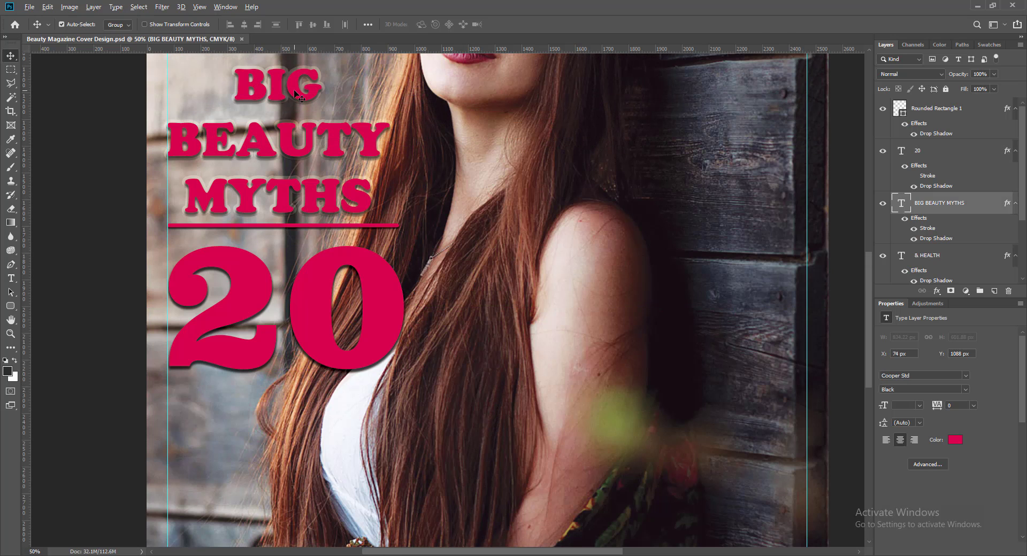
# Step: Recolour the WAYS TO CHANGE YOUR SKIN FOR GOOD subhead light grey #e5e5e5
pyautogui.moveTo(298, 94); pyautogui.dragTo(334, 419)
pyautogui.scroll(-4, 335, 418)
pyautogui.scroll(1, 322, 350)
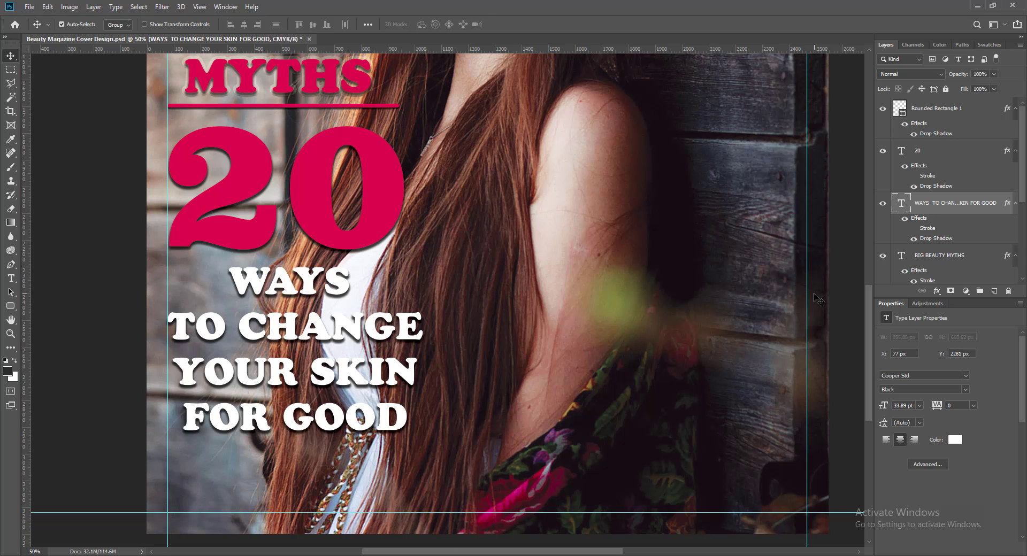
pyautogui.doubleClick(901, 205)
pyautogui.click(428, 24)
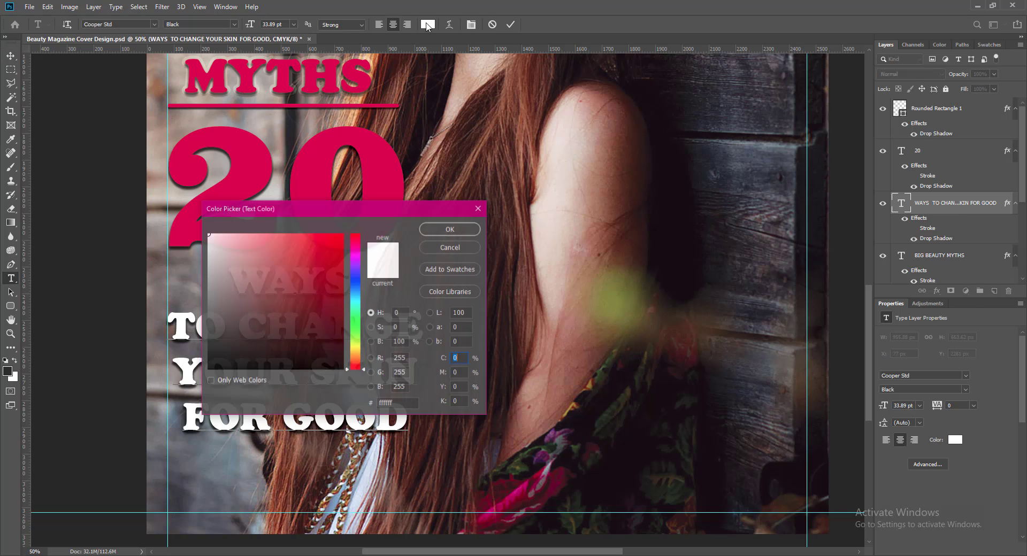
pyautogui.click(208, 242)
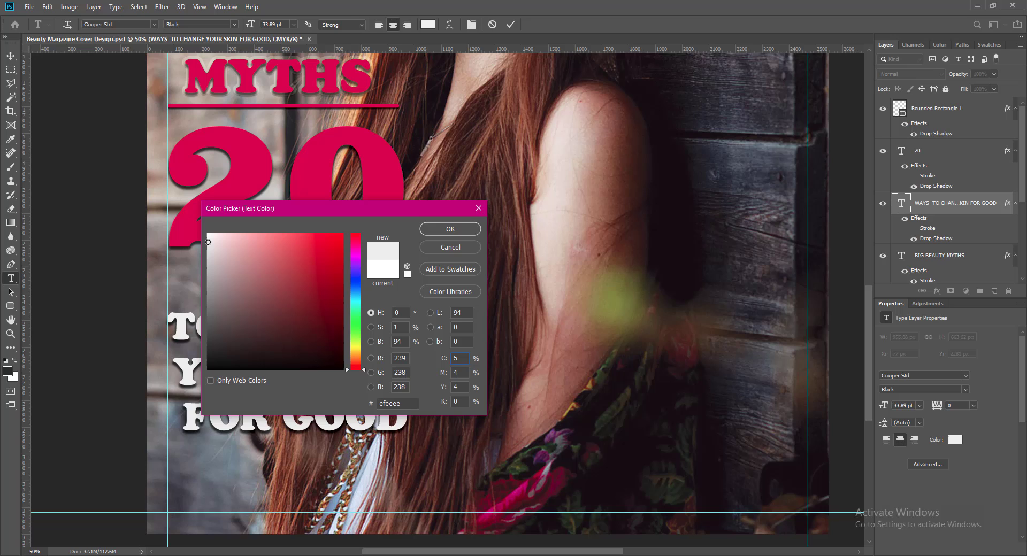
pyautogui.click(207, 247)
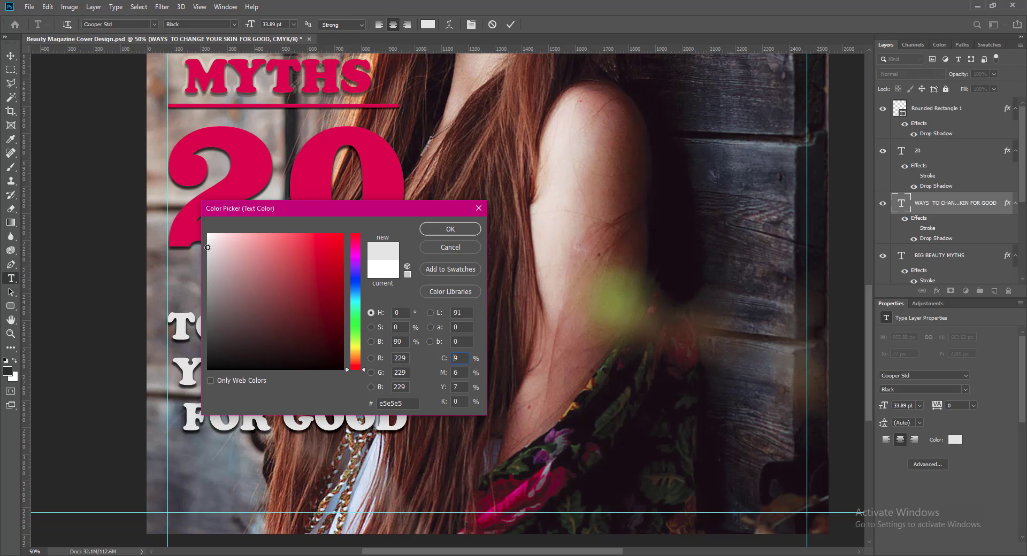
pyautogui.click(452, 230)
pyautogui.click(510, 24)
pyautogui.press('v')
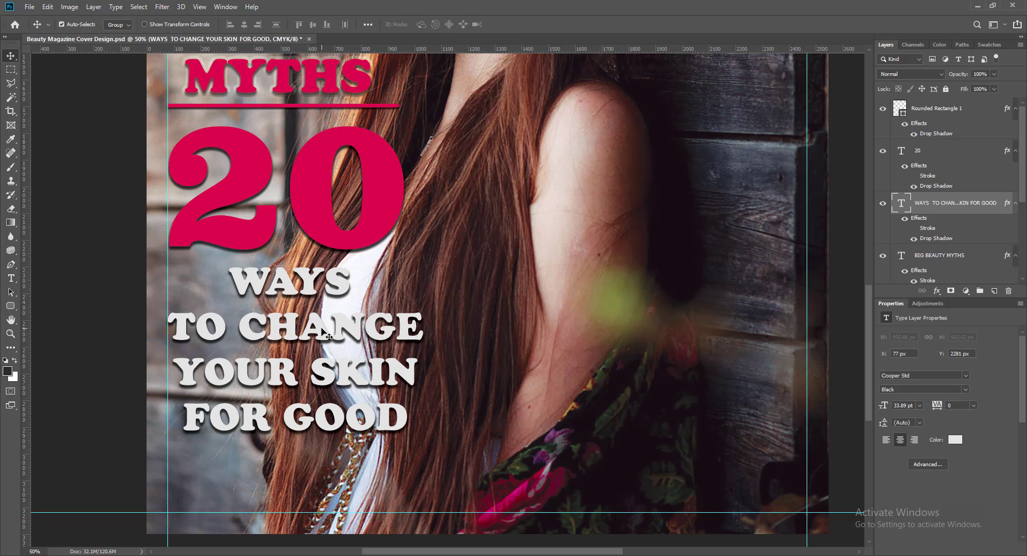
# Step: Scale the subhead to about 94%, nudge it down and right, and save
pyautogui.hotkey('ctrl', 't')
pyautogui.moveTo(423, 438); pyautogui.dragTo(408, 428)
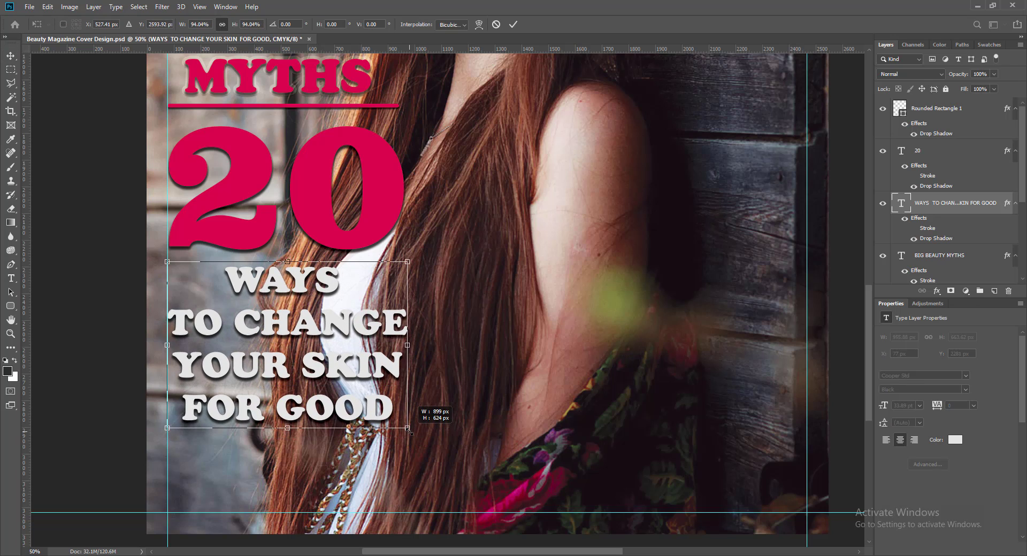
pyautogui.press('Return')
pyautogui.press('Down')
pyautogui.press('Down')
pyautogui.press('Down')
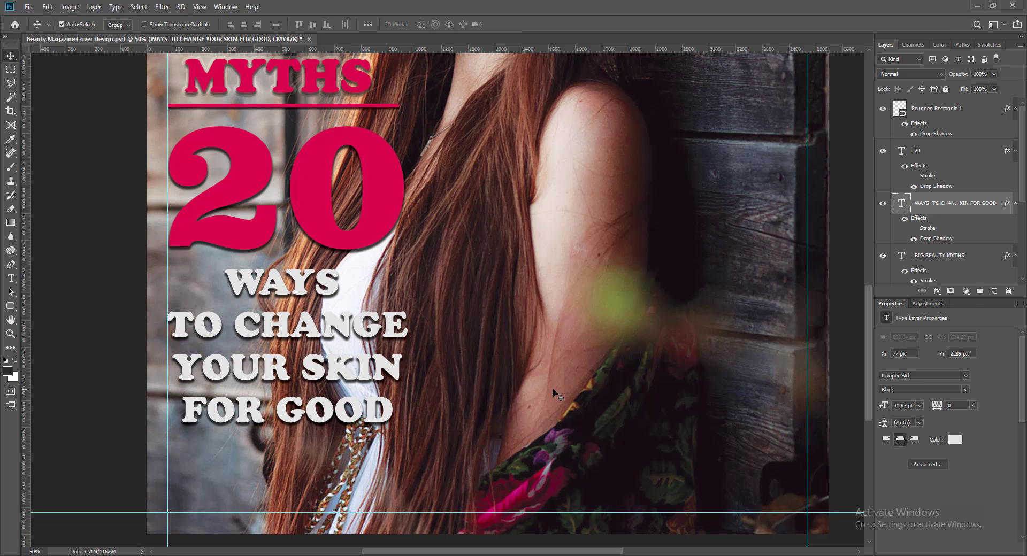
pyautogui.press('Down')
pyautogui.press('Down')
pyautogui.press('Down')
pyautogui.press('Right')
pyautogui.press('Right')
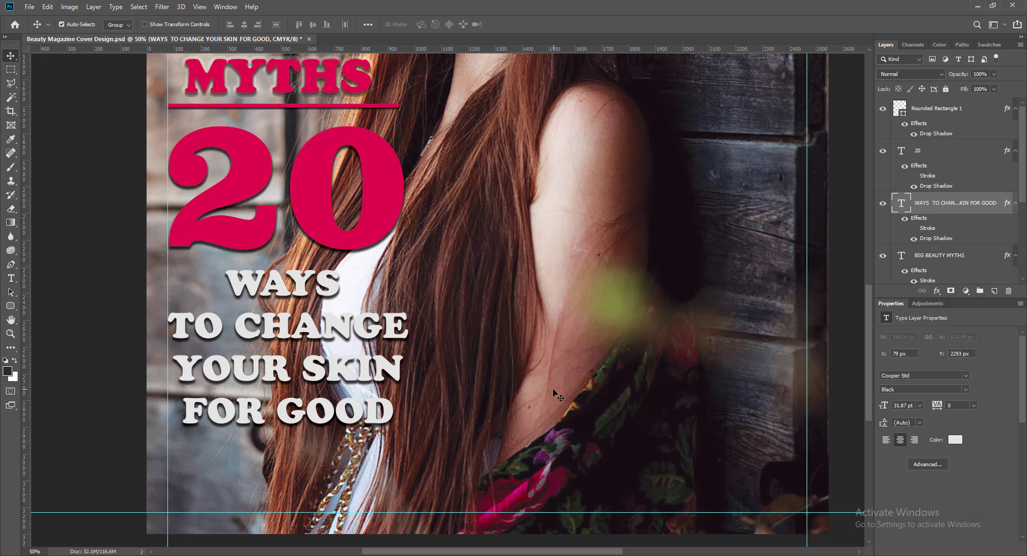
pyautogui.hotkey('ctrl', 's')
pyautogui.hotkey('ctrl', '-')
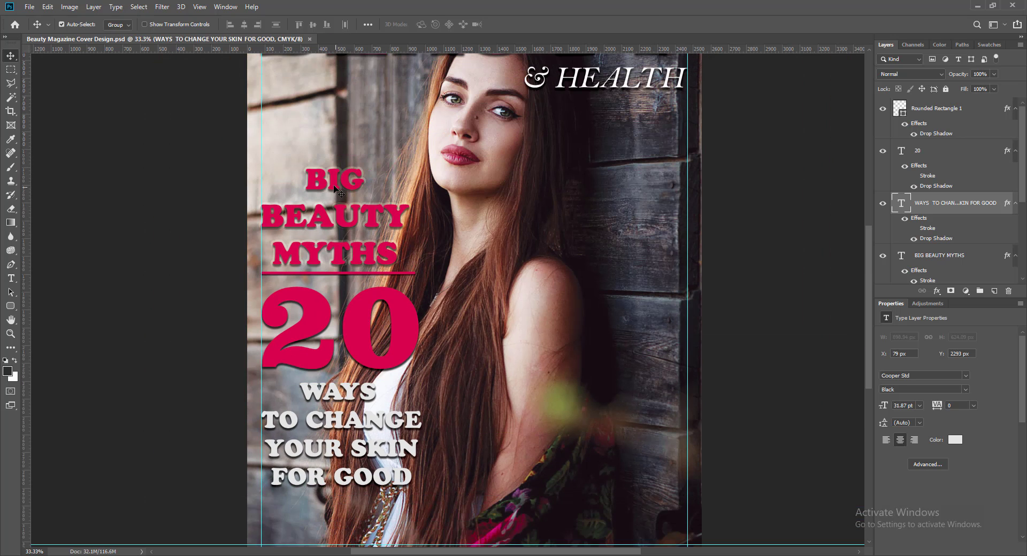
# Step: Select the four left cover-line layers and shift them up toward the masthead
pyautogui.click(335, 189)
pyautogui.keyDown('shift'); pyautogui.click(348, 274); pyautogui.keyUp('shift')
pyautogui.keyDown('shift'); pyautogui.click(342, 326); pyautogui.keyUp('shift')
pyautogui.keyDown('shift'); pyautogui.click(341, 395); pyautogui.keyUp('shift')
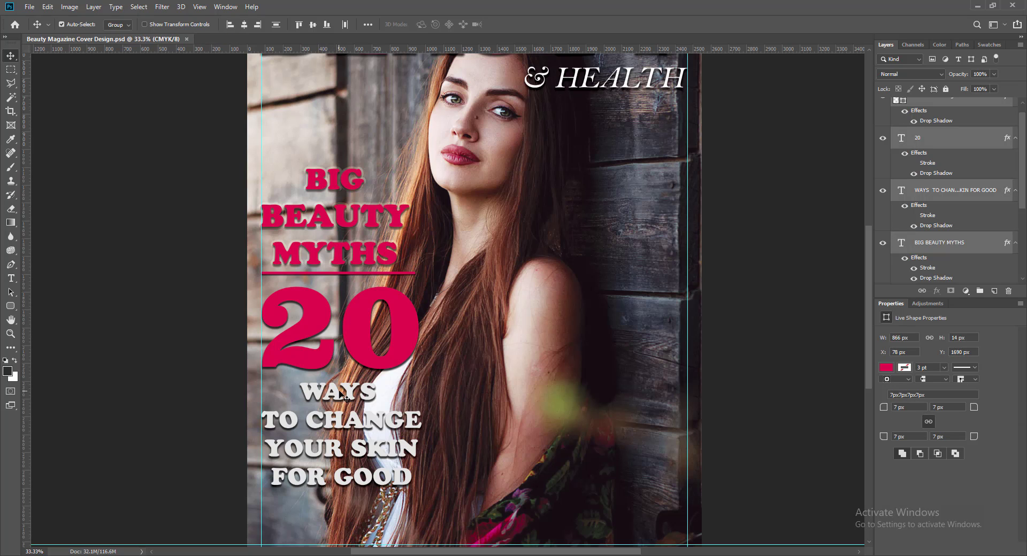
pyautogui.scroll(2, 340, 394)
pyautogui.hotkey('shift', 'Up')
pyautogui.hotkey('shift', 'Up')
pyautogui.hotkey('shift', 'Up')
pyautogui.hotkey('shift', 'Up')
pyautogui.hotkey('shift', 'Up')
pyautogui.hotkey('shift', 'Up')
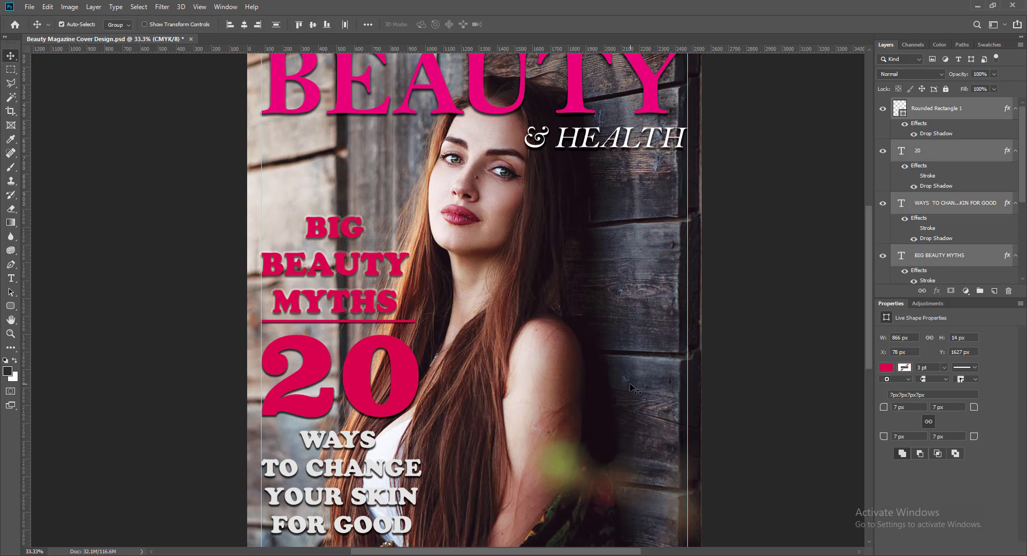
pyautogui.hotkey('shift', 'Up')
pyautogui.hotkey('shift', 'Up')
pyautogui.hotkey('shift', 'Up')
pyautogui.hotkey('shift', 'Up')
pyautogui.hotkey('shift', 'Up')
pyautogui.hotkey('shift', 'Up')
pyautogui.hotkey('shift', 'Up')
pyautogui.hotkey('shift', 'Up')
pyautogui.hotkey('shift', 'Up')
pyautogui.hotkey('shift', 'Up')
pyautogui.hotkey('shift', 'Up')
pyautogui.hotkey('shift', 'Up')
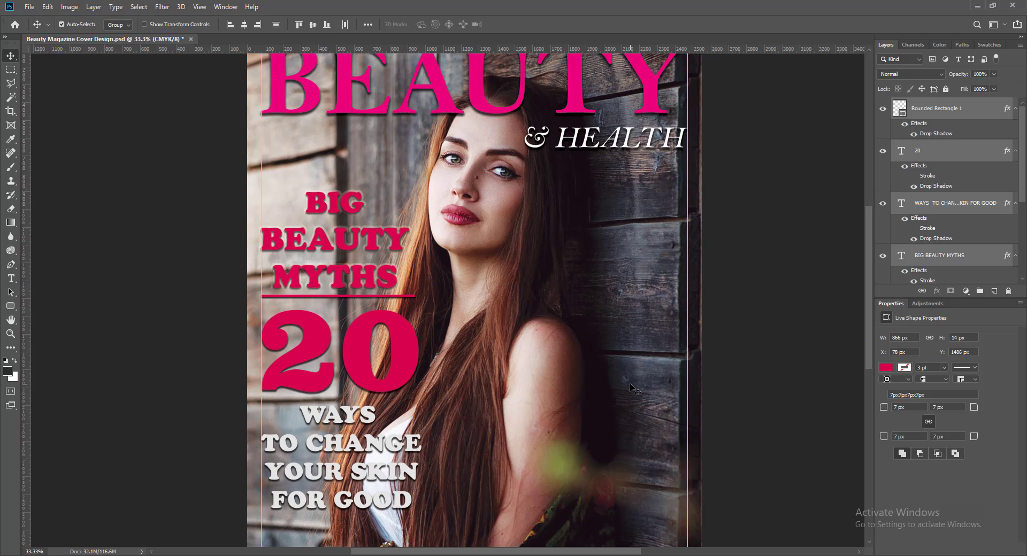
pyautogui.hotkey('shift', 'Up')
pyautogui.hotkey('shift', 'Up')
pyautogui.hotkey('shift', 'Up')
pyautogui.hotkey('shift', 'Up')
pyautogui.hotkey('shift', 'Up')
pyautogui.hotkey('shift', 'Up')
pyautogui.scroll(-2, 639, 379)
pyautogui.scroll(1, 646, 369)
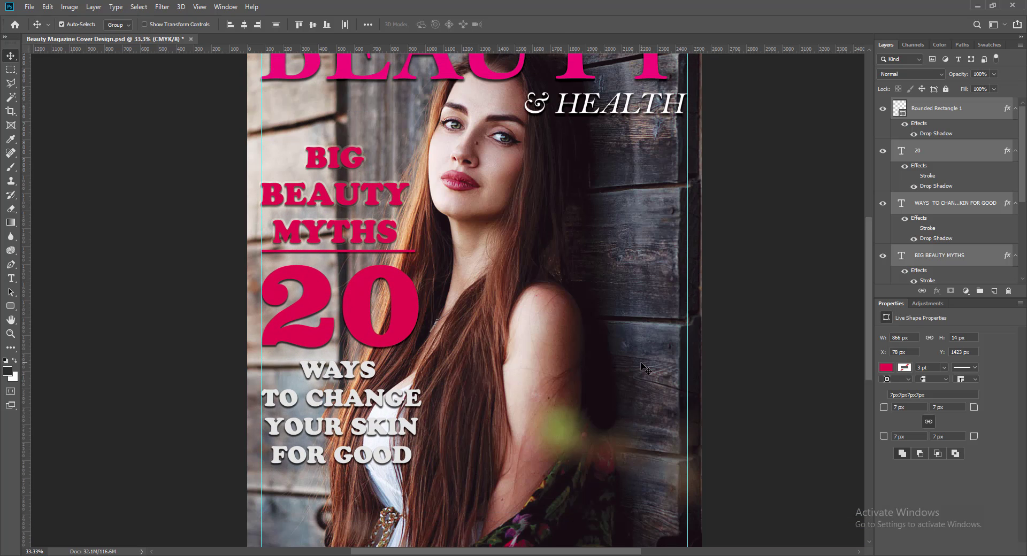
pyautogui.hotkey('ctrl', '-')
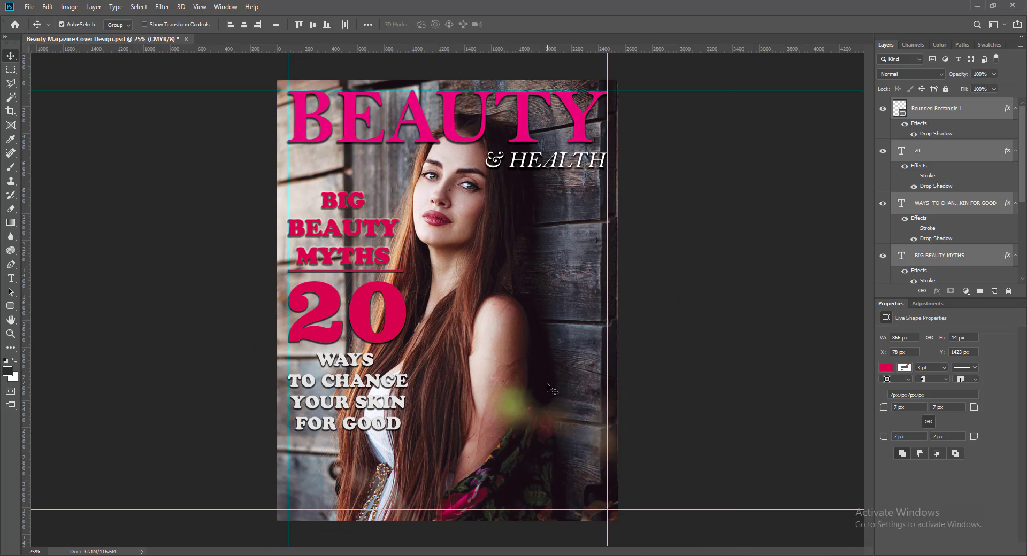
# Step: Scale the left cover-line stack to about 86%, then nudge it right and up
pyautogui.hotkey('ctrl', 't')
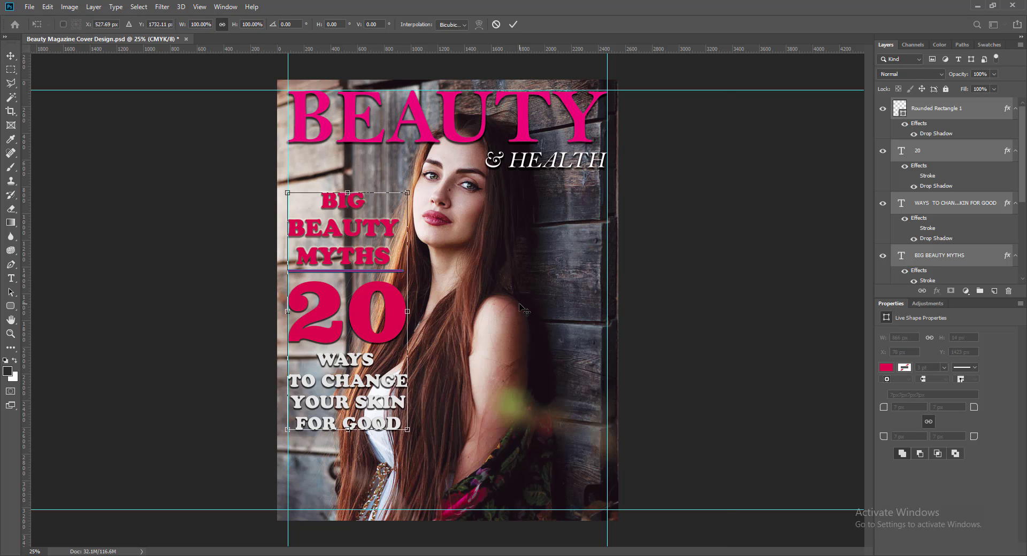
pyautogui.moveTo(408, 192); pyautogui.dragTo(399, 208)
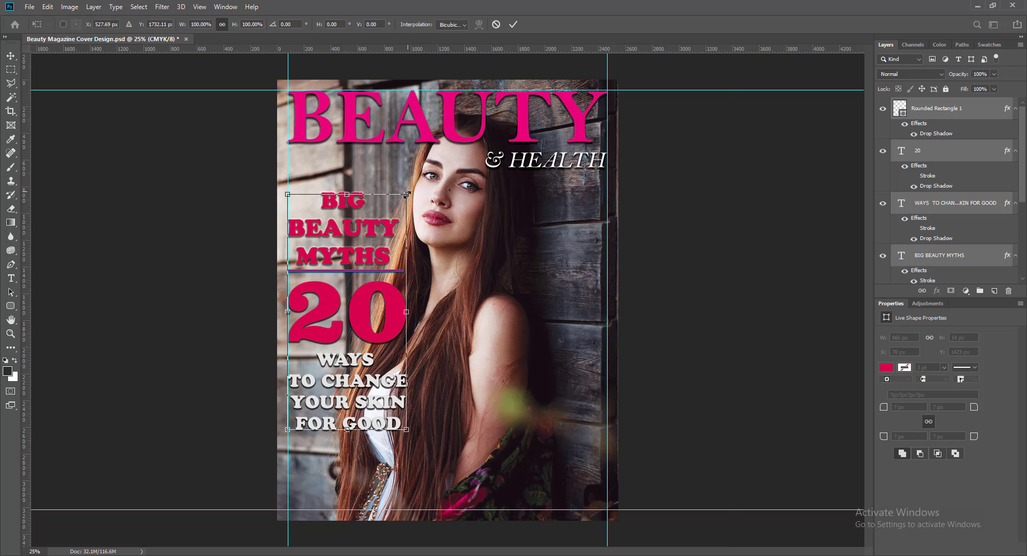
pyautogui.moveTo(400, 430); pyautogui.dragTo(391, 417)
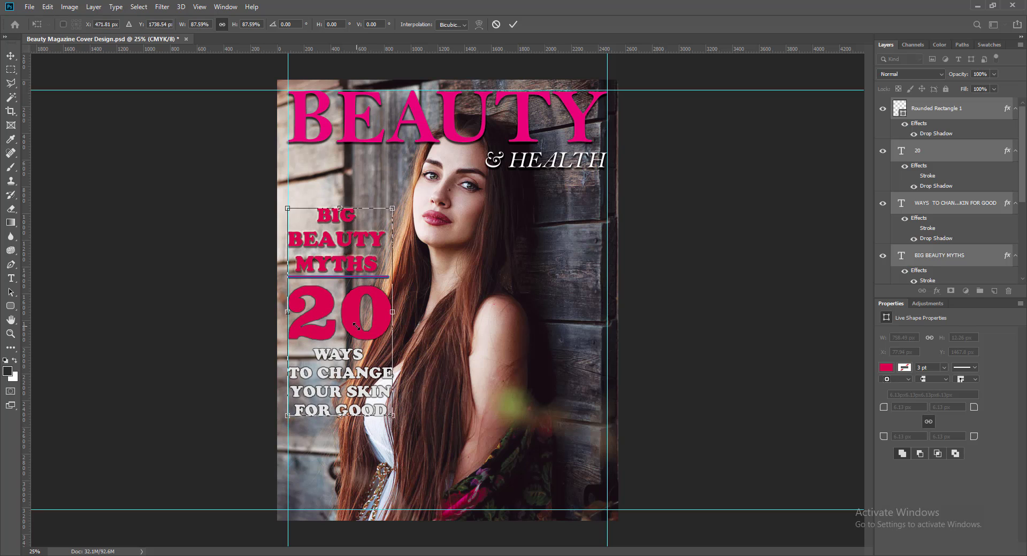
pyautogui.press('Return')
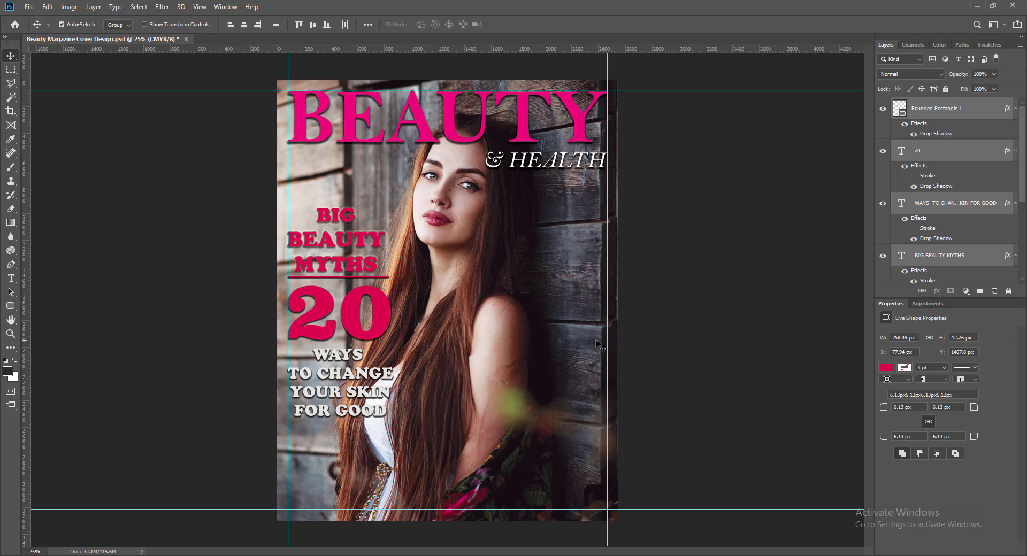
pyautogui.press('Right')
pyautogui.press('Right')
pyautogui.press('Right')
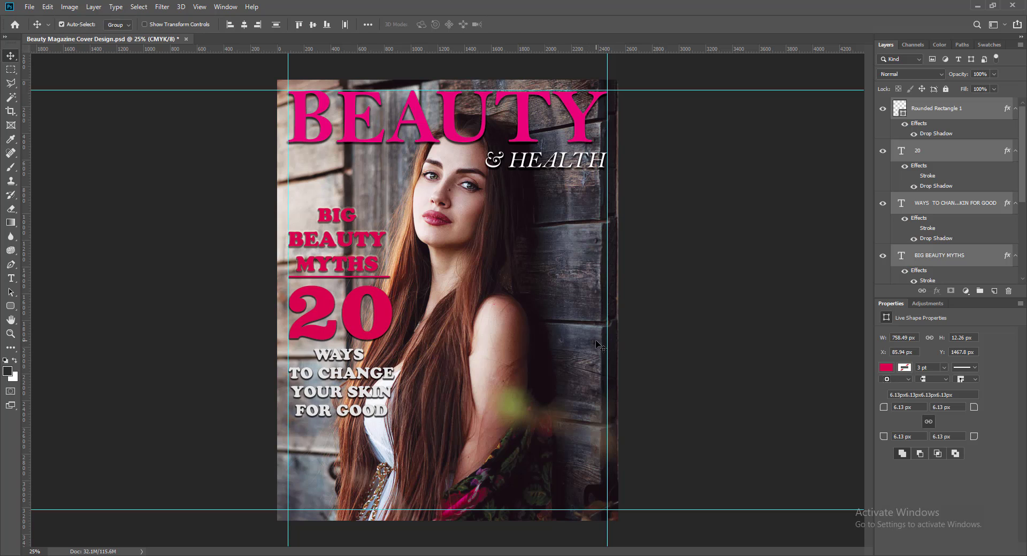
pyautogui.press('Up')
pyautogui.press('Up')
pyautogui.press('Up')
pyautogui.hotkey('shift', 'Up')
pyautogui.hotkey('shift', 'Up')
pyautogui.hotkey('shift', 'Up')
pyautogui.hotkey('shift', 'Up')
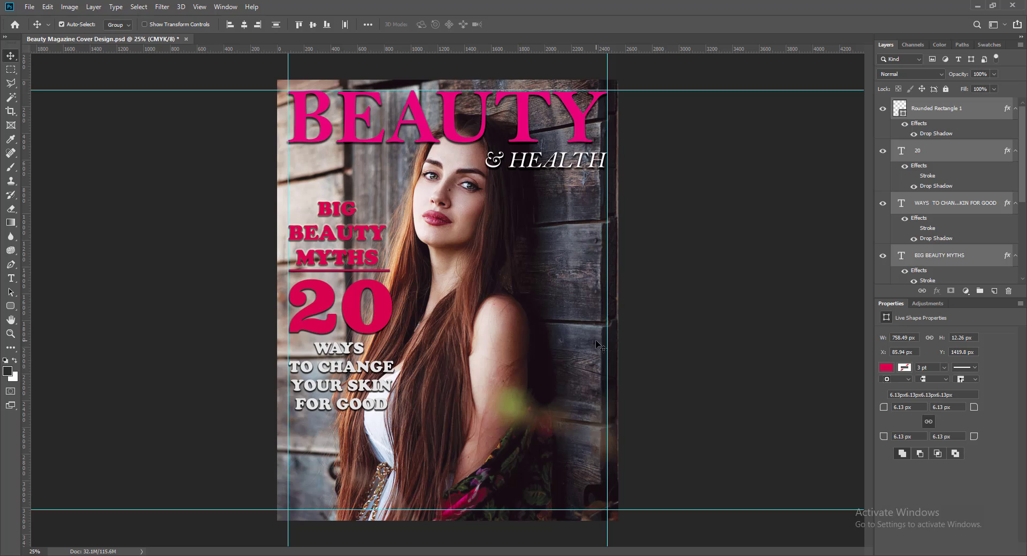
# Step: Save the cover document and zoom in on it
pyautogui.hotkey('ctrl', 's')
pyautogui.hotkey('ctrl', '+')
pyautogui.scroll(-5, 599, 342)
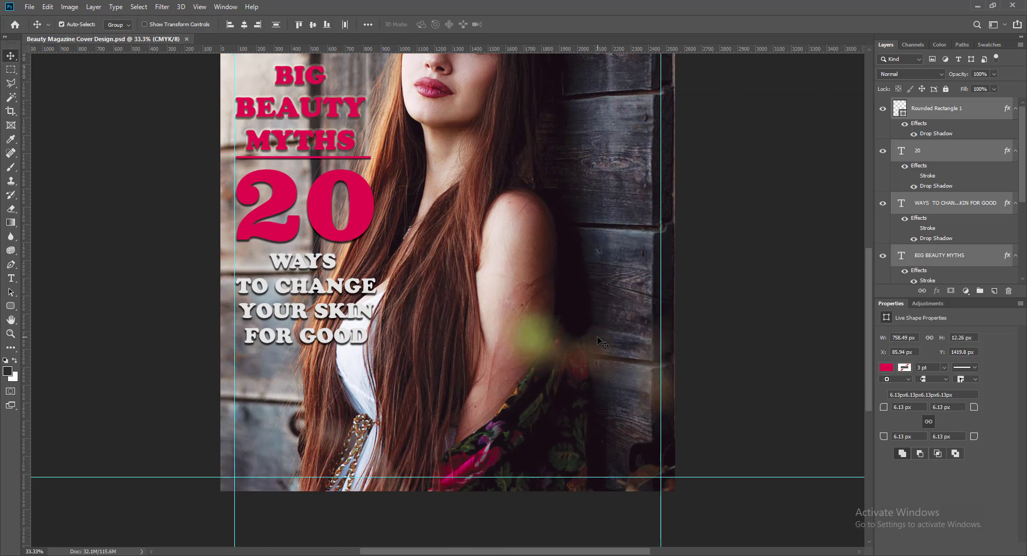
pyautogui.scroll(4, 599, 342)
# Step: Duplicate the pink 20 to the upper right and change it to 350
pyautogui.click(285, 307)
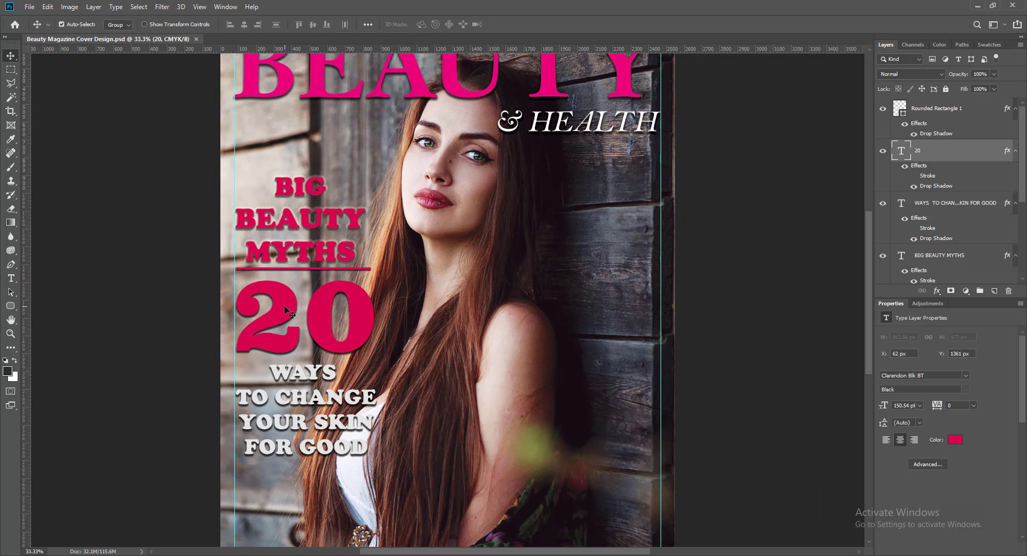
pyautogui.keyDown('alt'); pyautogui.moveTo(288, 306); pyautogui.dragTo(569, 198); pyautogui.keyUp('alt')
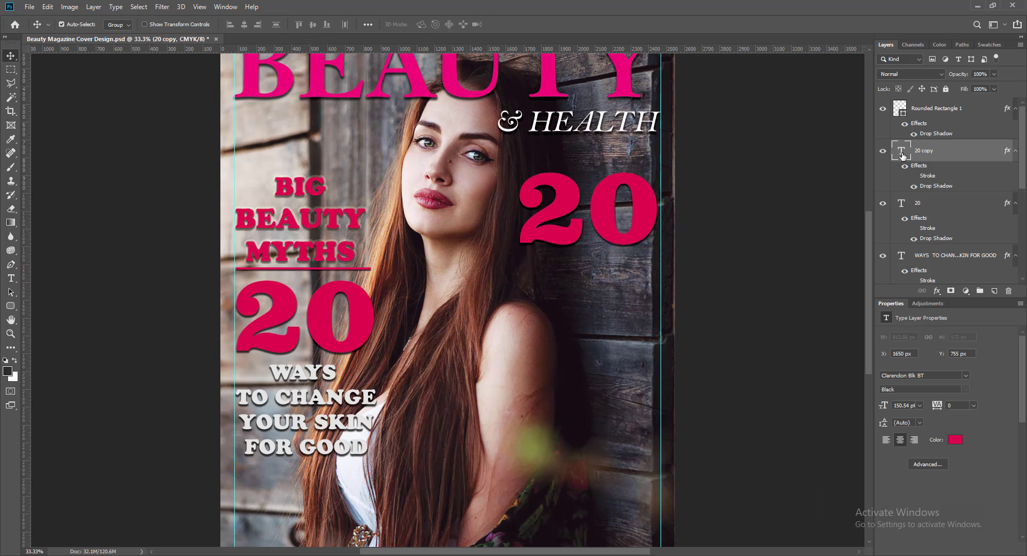
pyautogui.doubleClick(902, 153)
pyautogui.write('350')
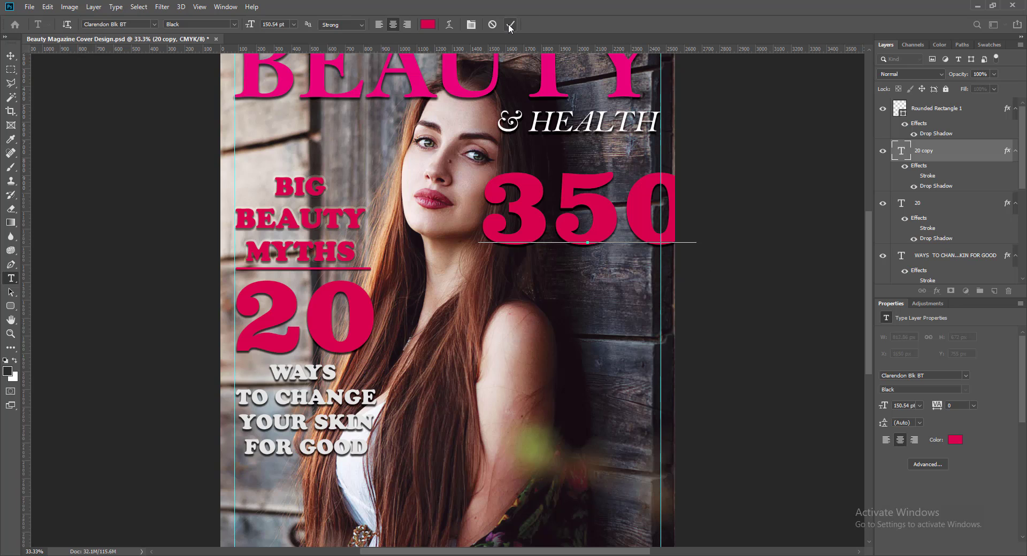
pyautogui.click(509, 25)
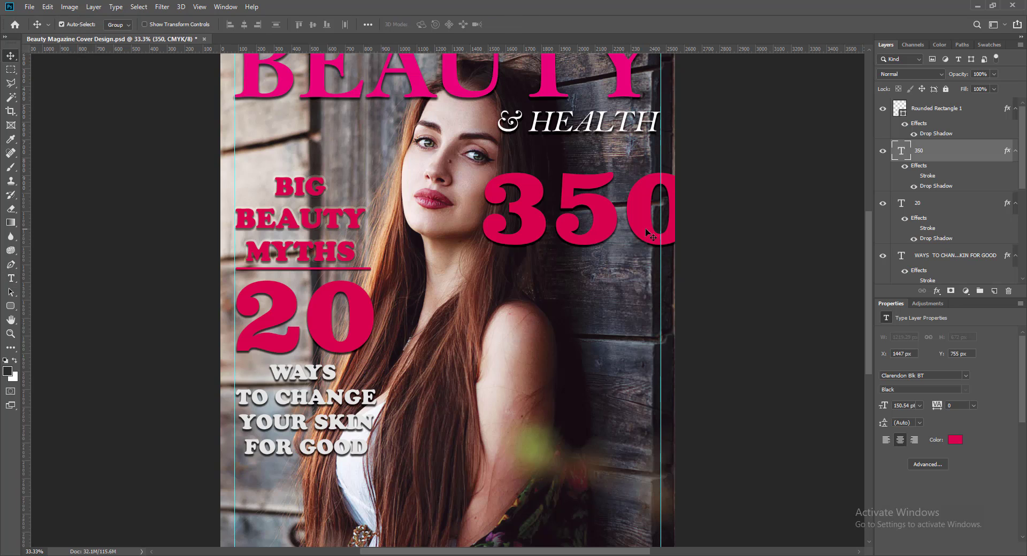
# Step: Scale the 350 down to about 75% of its size
pyautogui.doubleClick(891, 152)
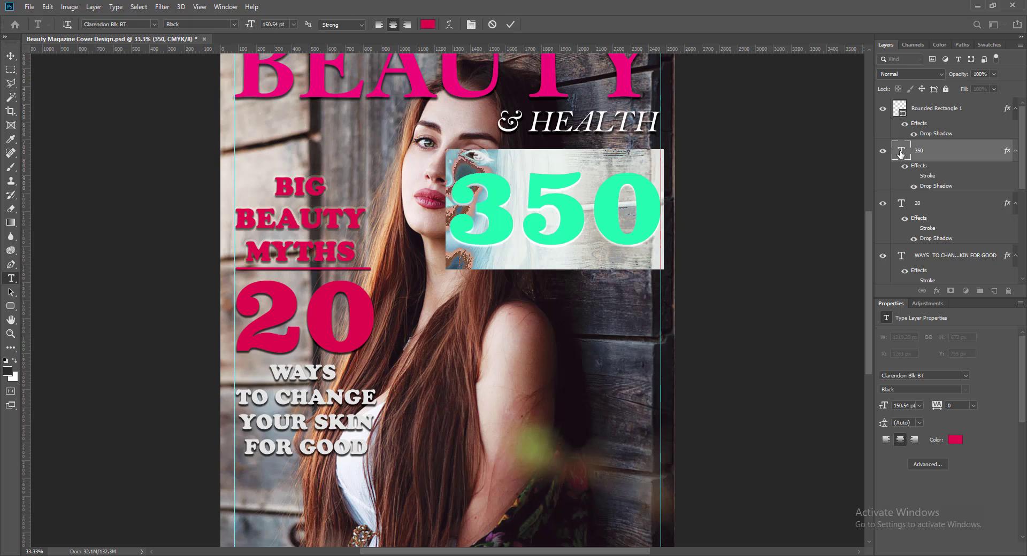
pyautogui.click(511, 24)
pyautogui.hotkey('ctrl', 't')
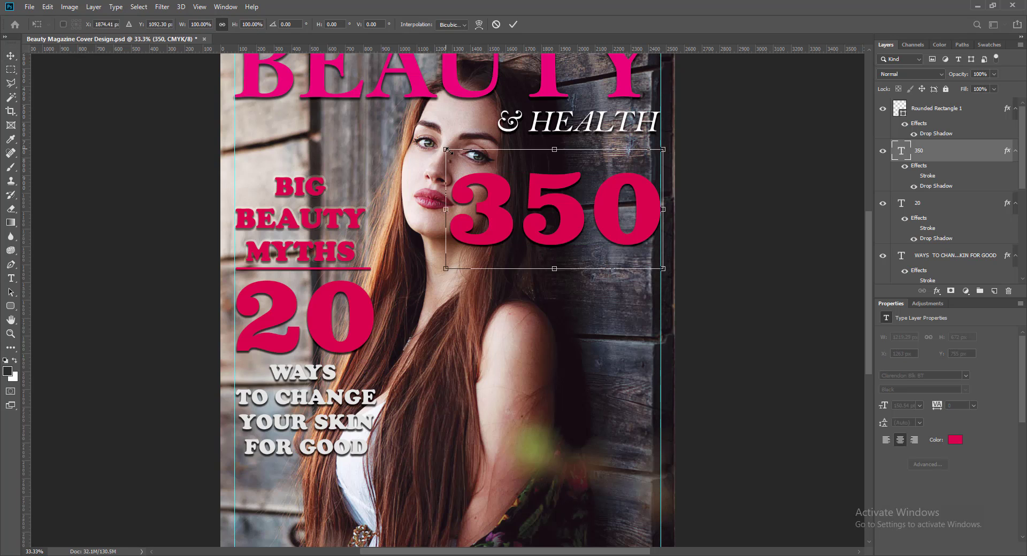
pyautogui.moveTo(445, 149); pyautogui.dragTo(515, 185)
pyautogui.press('Return')
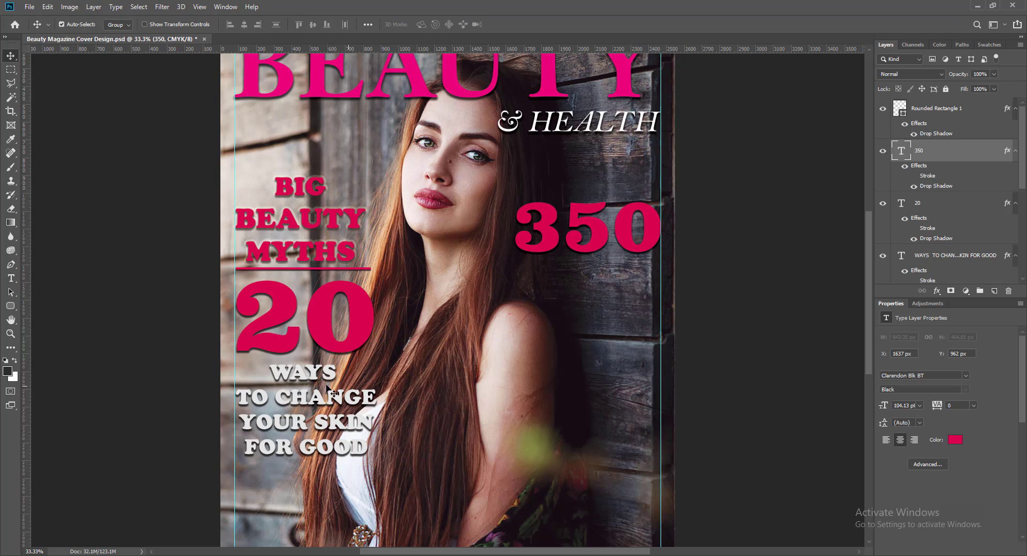
# Step: Copy the skin subhead under the 350 and retype it as HAIR IDEAS FOR SHORT, MEDIUM & LONG HAIR
pyautogui.click(286, 376)
pyautogui.moveTo(286, 376); pyautogui.dragTo(571, 294)
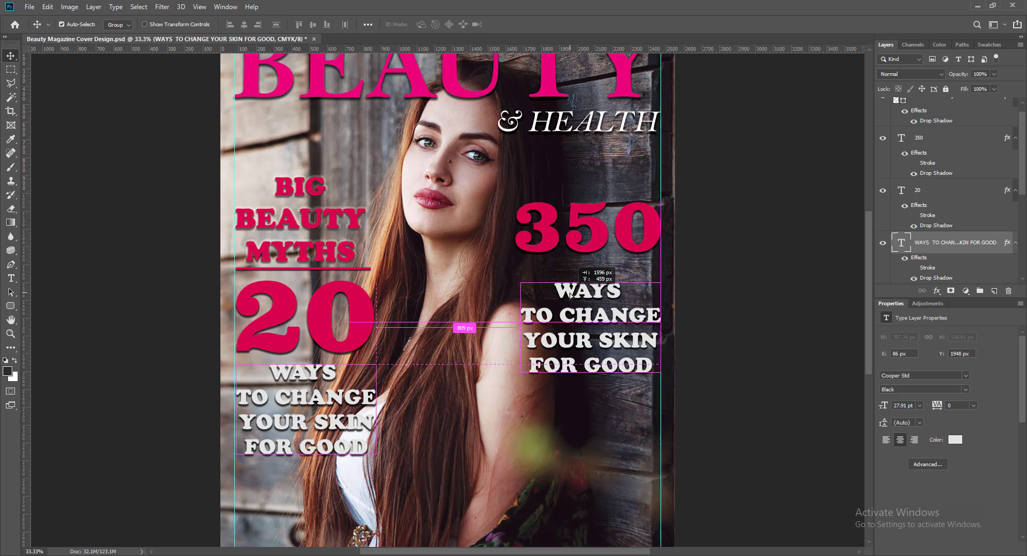
pyautogui.hotkey('shift', 'Up')
pyautogui.hotkey('shift', 'Up')
pyautogui.hotkey('shift', 'Up')
pyautogui.hotkey('shift', 'Up')
pyautogui.hotkey('shift', 'Up')
pyautogui.hotkey('shift', 'Up')
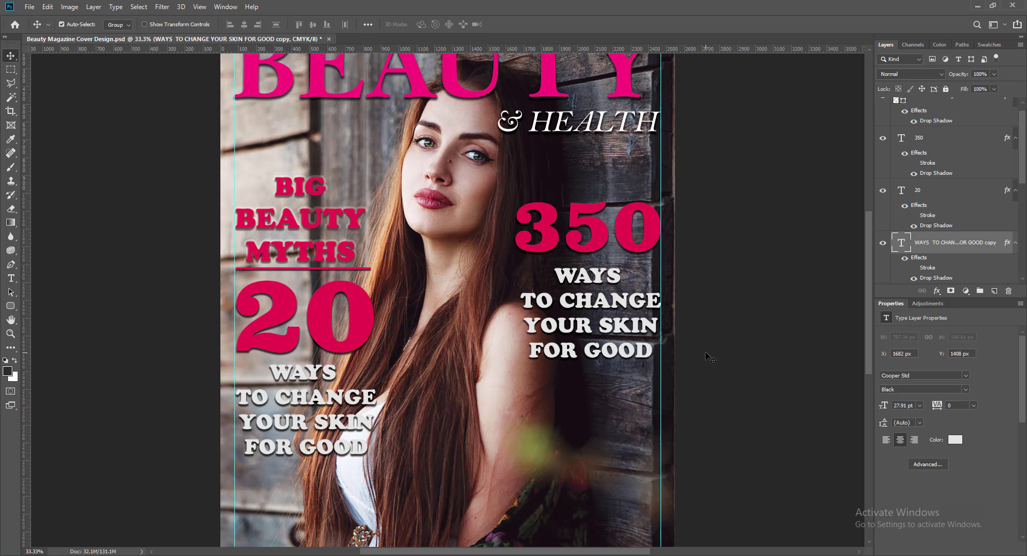
pyautogui.hotkey('shift', 'Up')
pyautogui.hotkey('shift', 'Up')
pyautogui.hotkey('shift', 'Up')
pyautogui.doubleClick(901, 242)
pyautogui.write('HAIR')
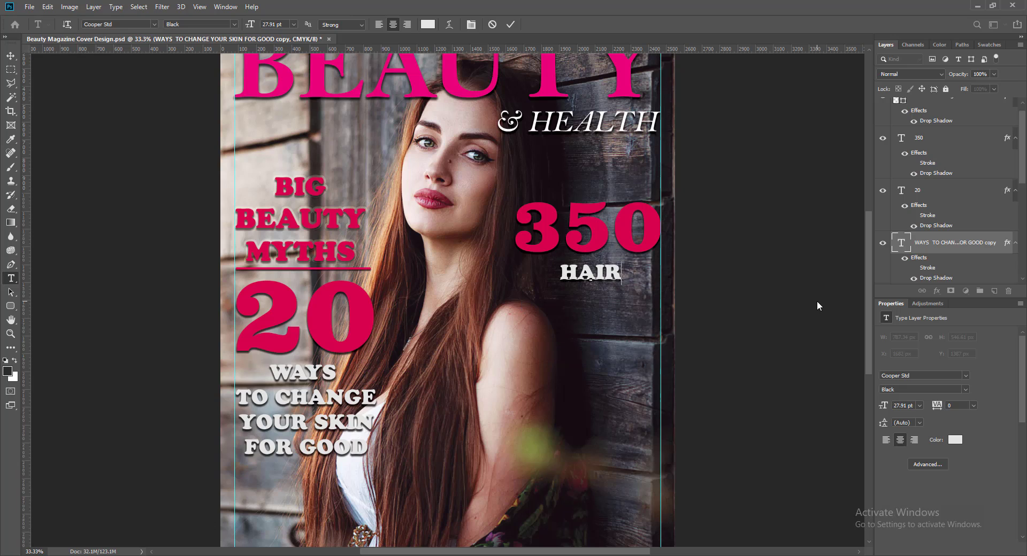
pyautogui.write(' IDEAS ')
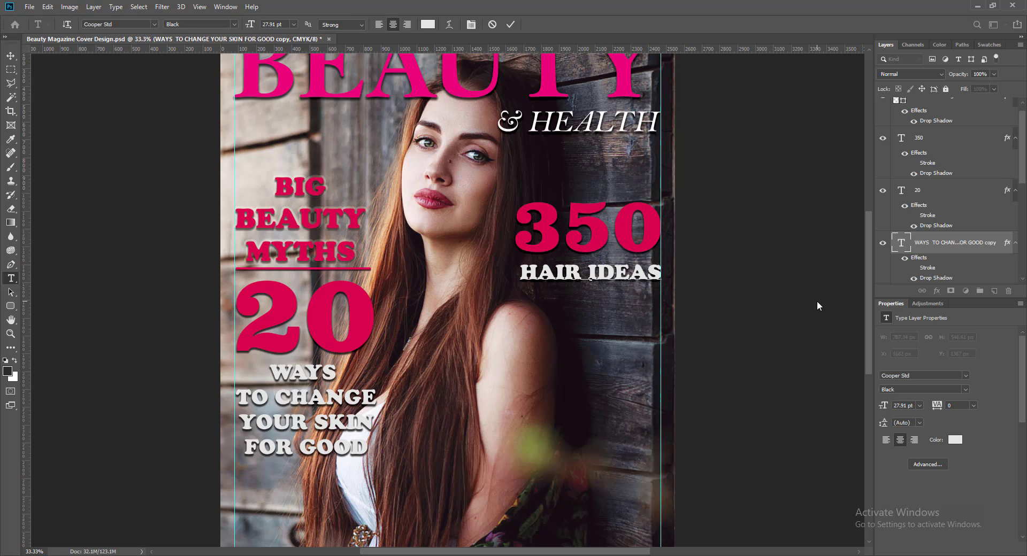
pyautogui.write('FOR SHORT')
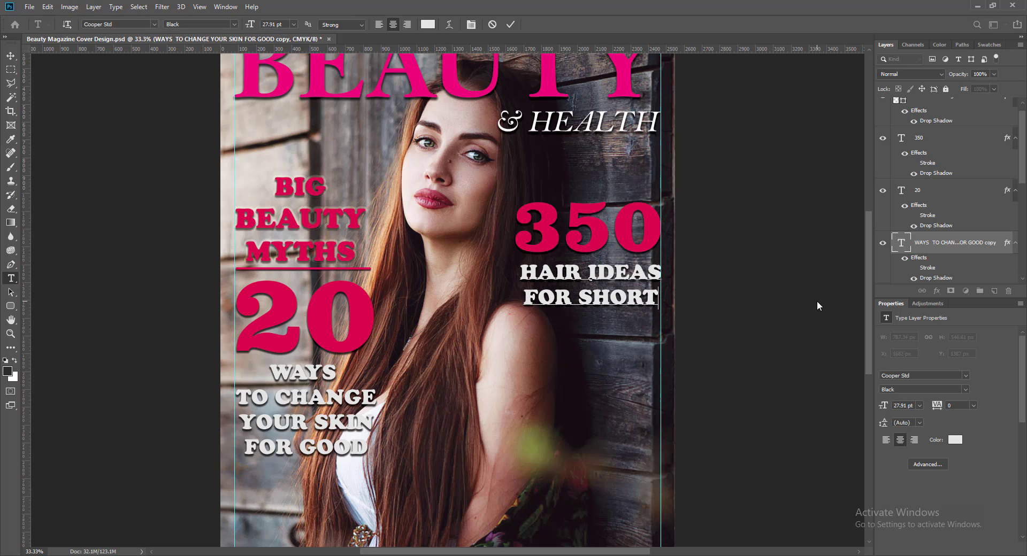
pyautogui.write(', MED')
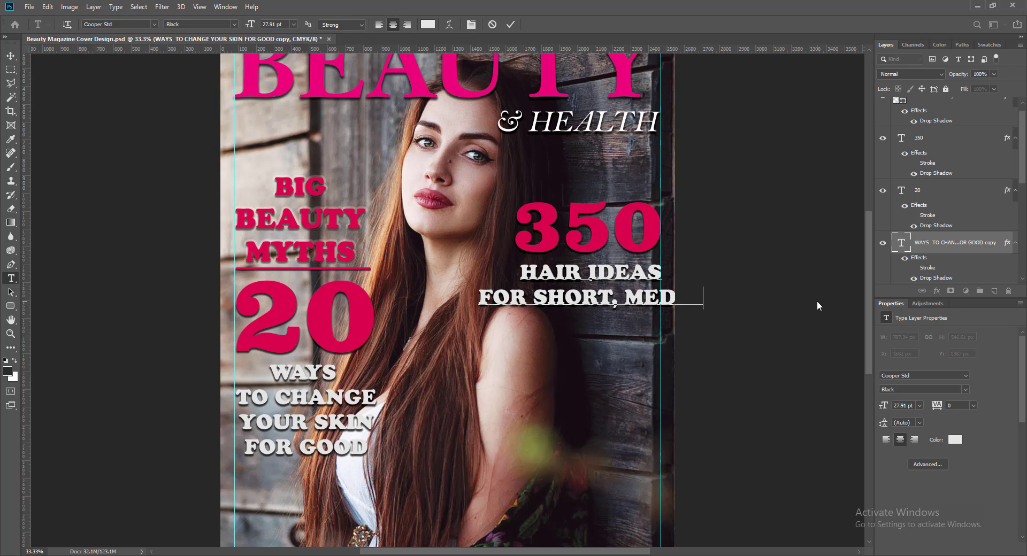
pyautogui.write('I ')
pyautogui.write('& LO')
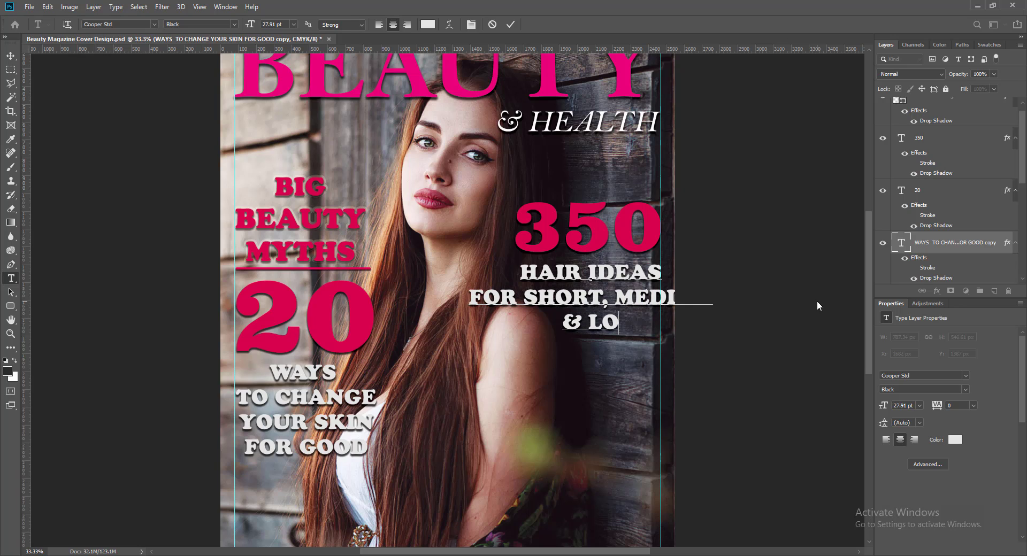
pyautogui.write('NG HAIR')
# Step: Set the subhead's lower two lines to 24 pt, keeping Strong anti-aliasing
pyautogui.press('Up')
pyautogui.press('Home')
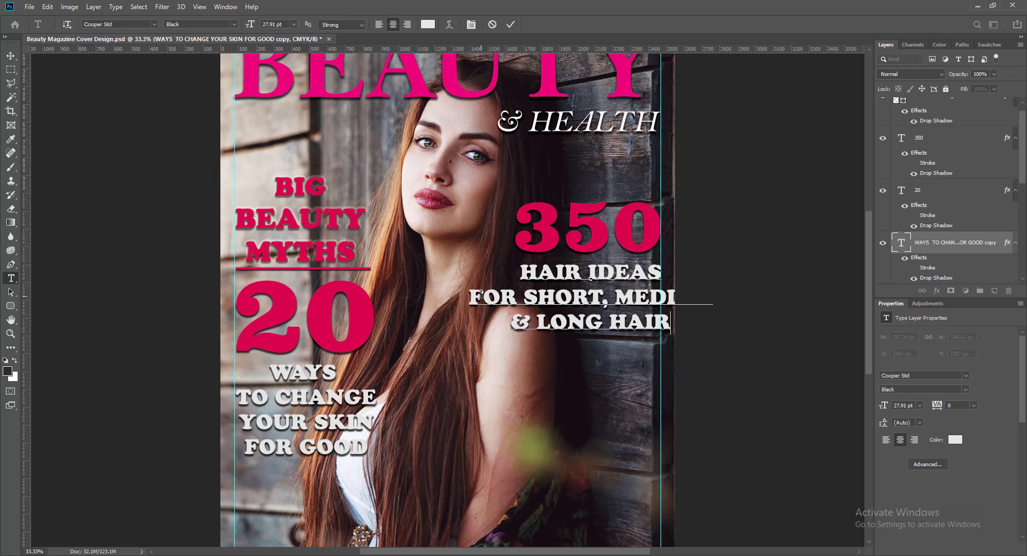
pyautogui.hotkey('shift', 'Down')
pyautogui.hotkey('shift', 'End')
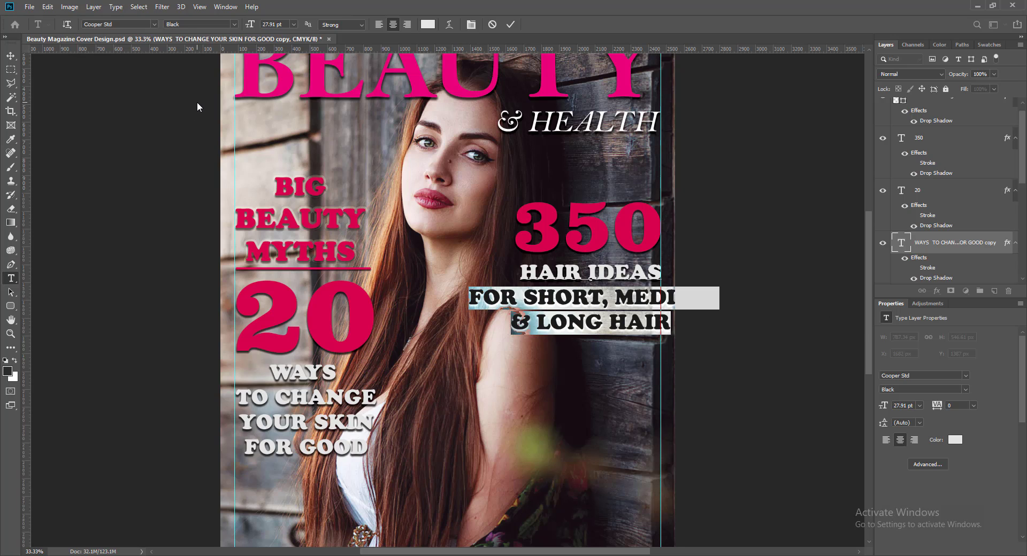
pyautogui.click(362, 25)
pyautogui.click(330, 65)
pyautogui.click(293, 25)
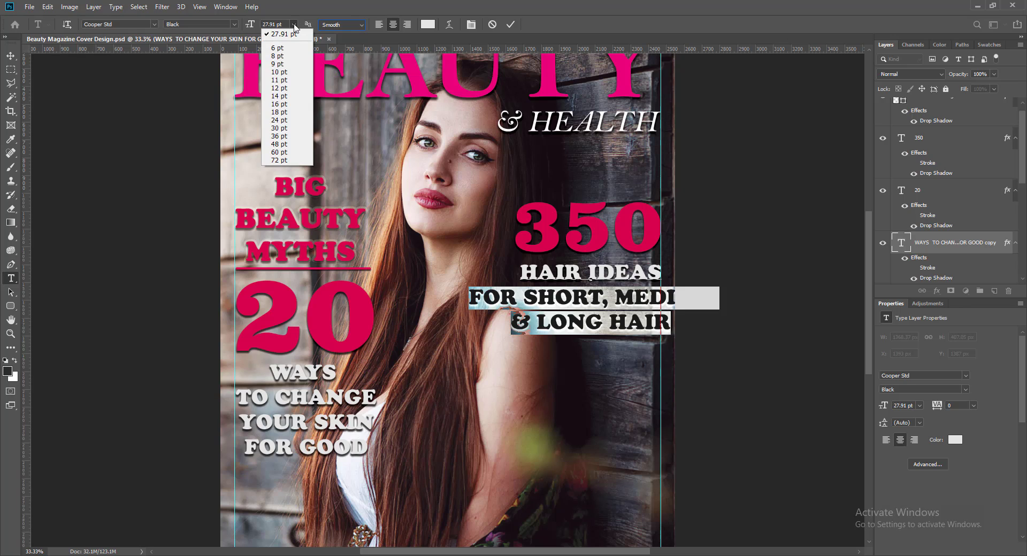
pyautogui.click(345, 25)
pyautogui.click(330, 58)
pyautogui.click(293, 24)
pyautogui.click(282, 121)
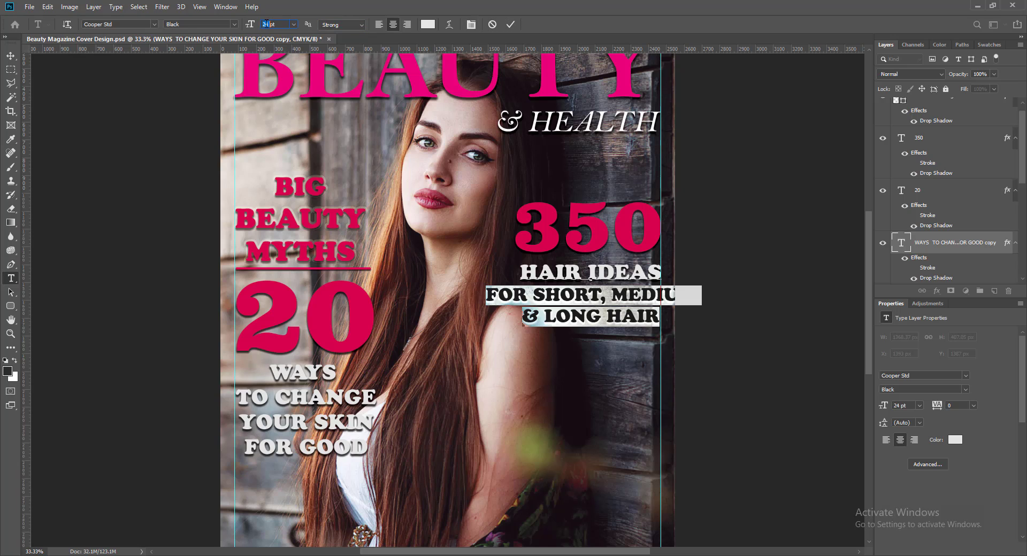
pyautogui.hotkey('ctrl', 'Return')
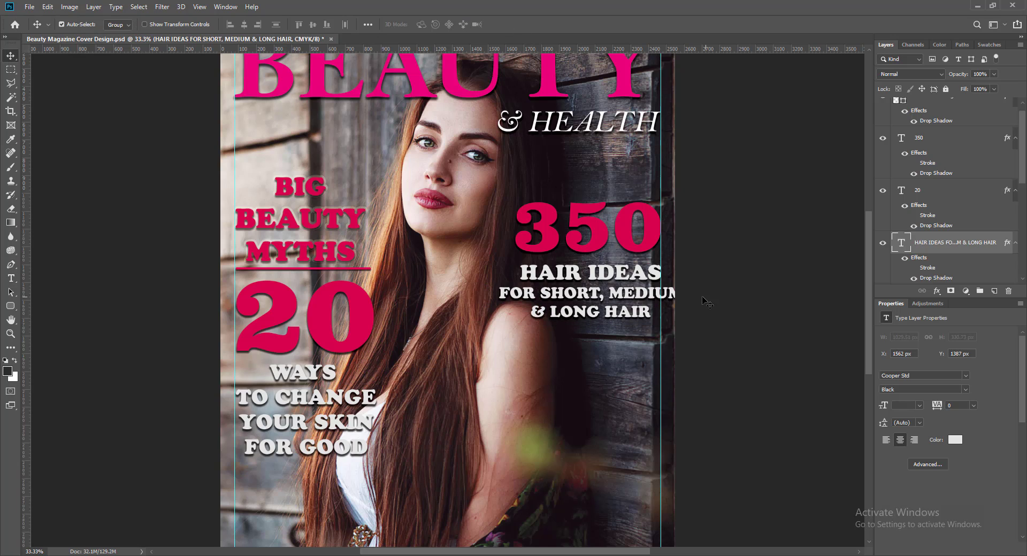
# Step: Centre the HAIR IDEAS subhead block under the pink 350
pyautogui.moveTo(611, 277); pyautogui.dragTo(590, 277)
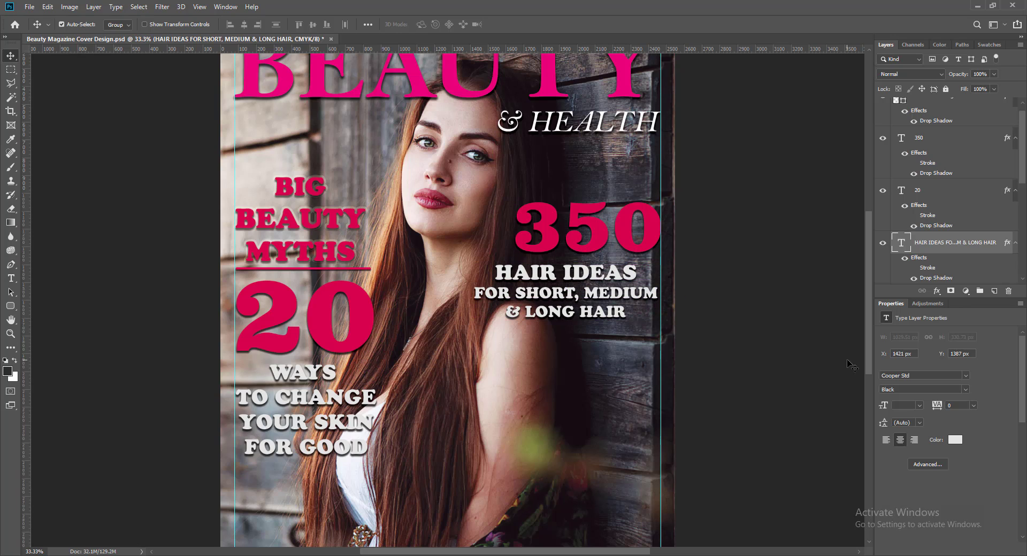
pyautogui.press('Right')
pyautogui.press('Right')
pyautogui.press('Right')
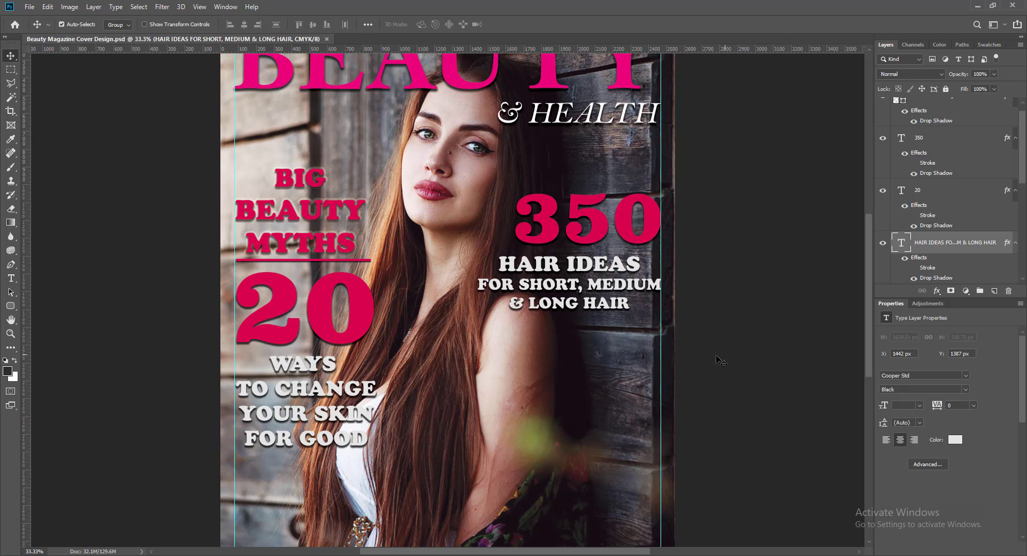
pyautogui.scroll(-1, 753, 354)
pyautogui.click(599, 223)
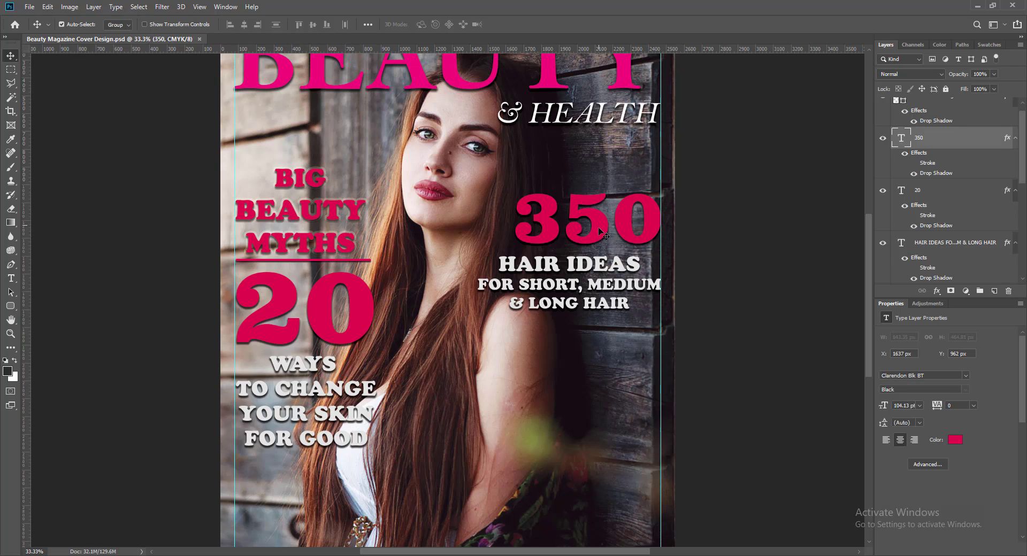
# Step: Duplicate the 350 and HAIR IDEAS block lower down the right side
pyautogui.keyDown('shift'); pyautogui.click(590, 266); pyautogui.keyUp('shift')
pyautogui.moveTo(590, 271); pyautogui.dragTo(592, 404)
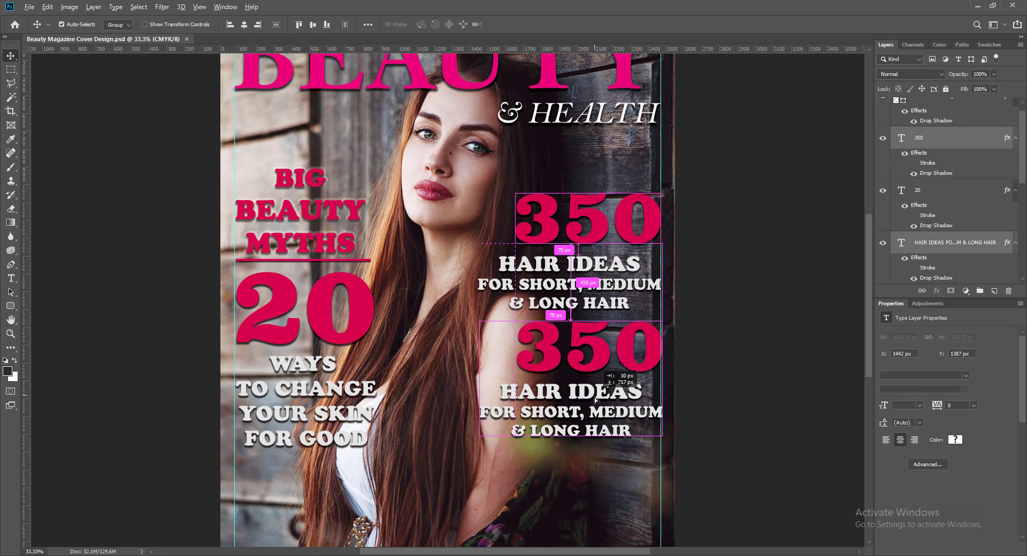
pyautogui.scroll(-3, 601, 282)
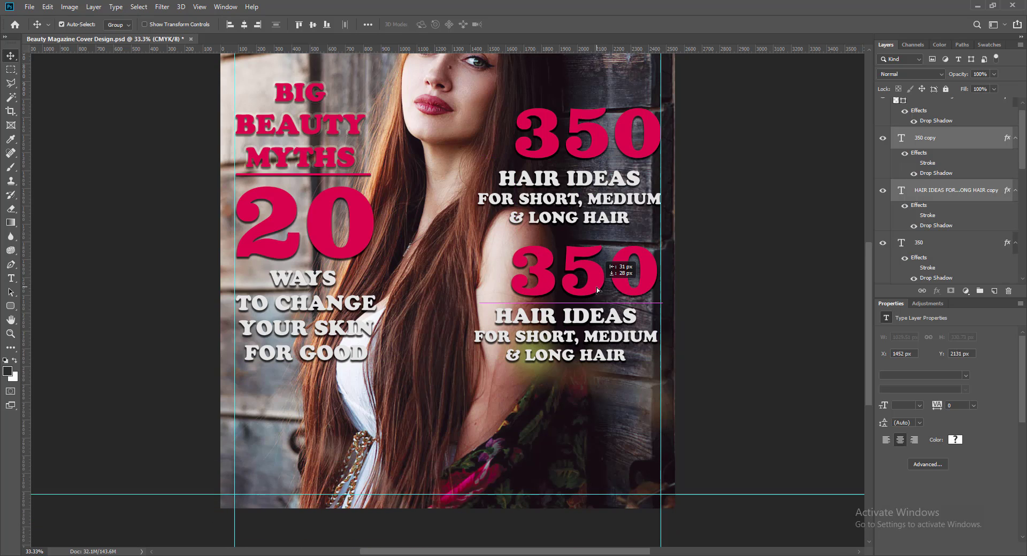
pyautogui.moveTo(601, 282); pyautogui.dragTo(600, 294)
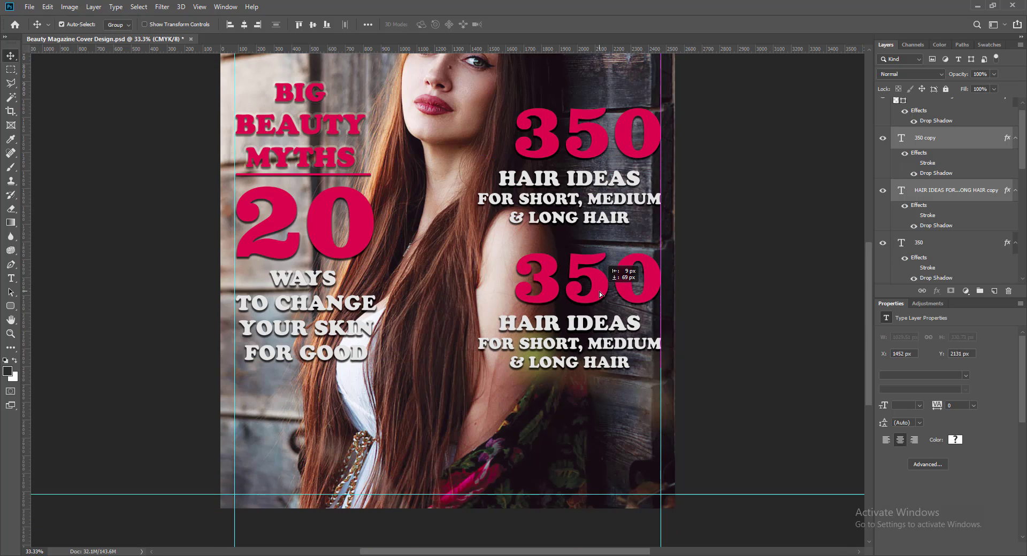
pyautogui.click(768, 300)
# Step: Retype the copied 350 as 'The Most Powerful Ways'
pyautogui.press('t')
pyautogui.press('Return')
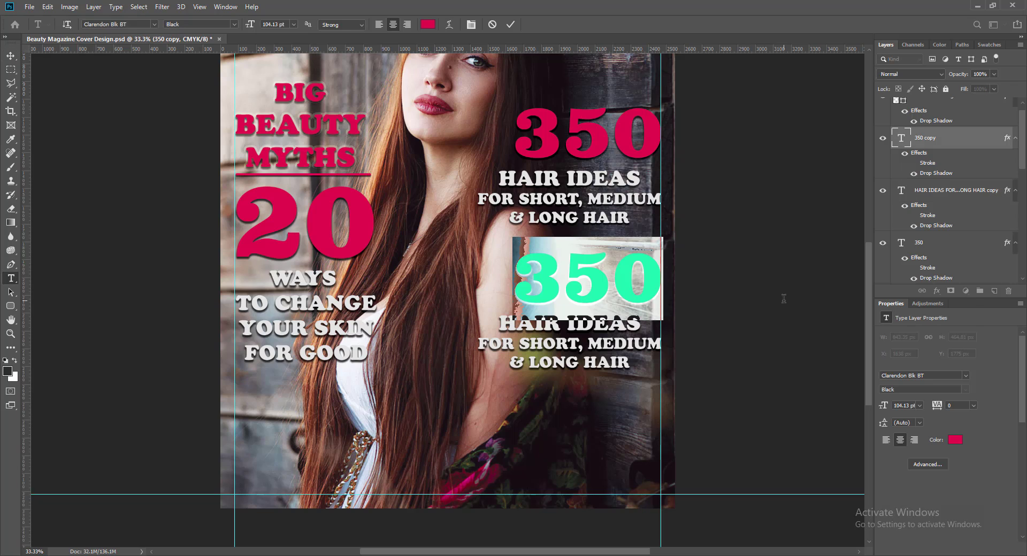
pyautogui.write('The')
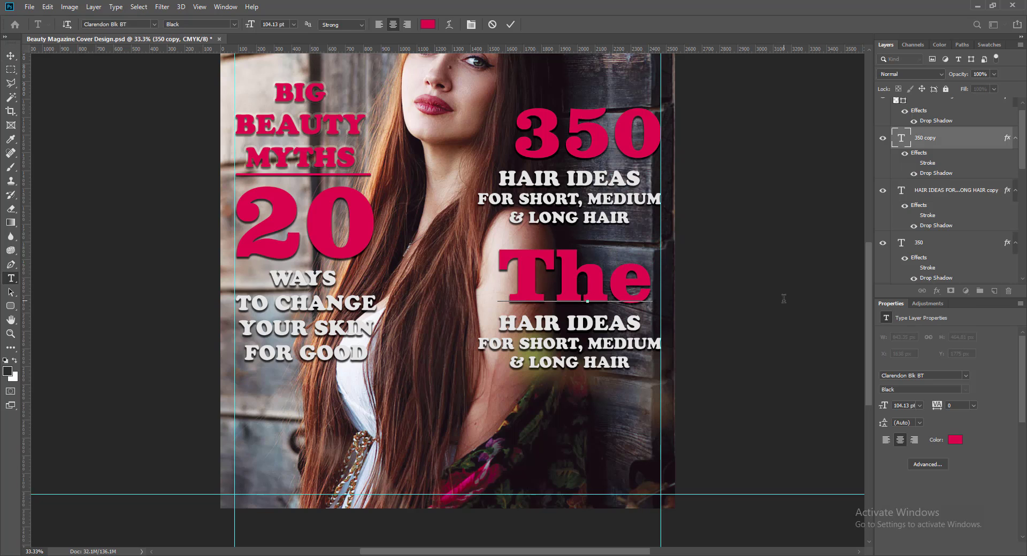
pyautogui.write(' Mo')
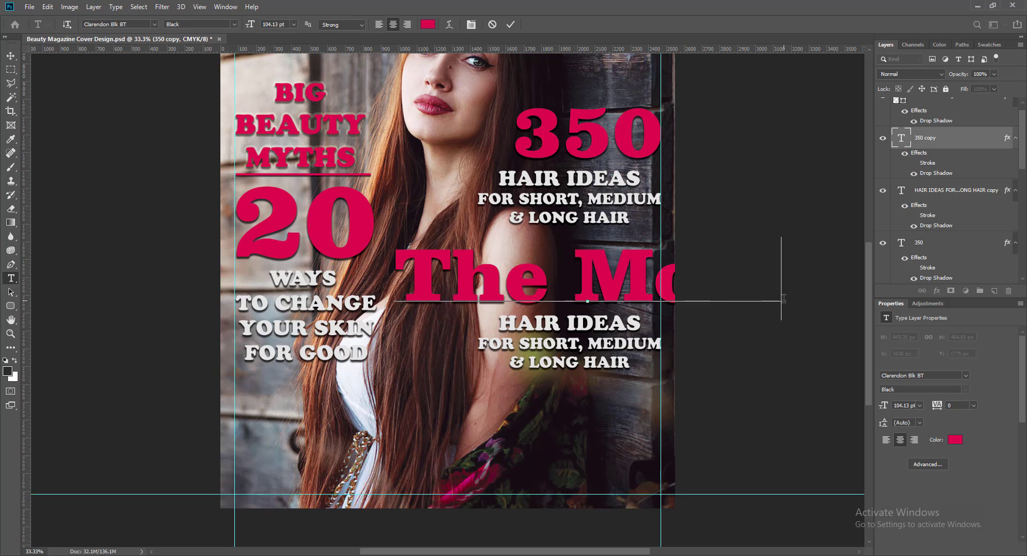
pyautogui.write('Power')
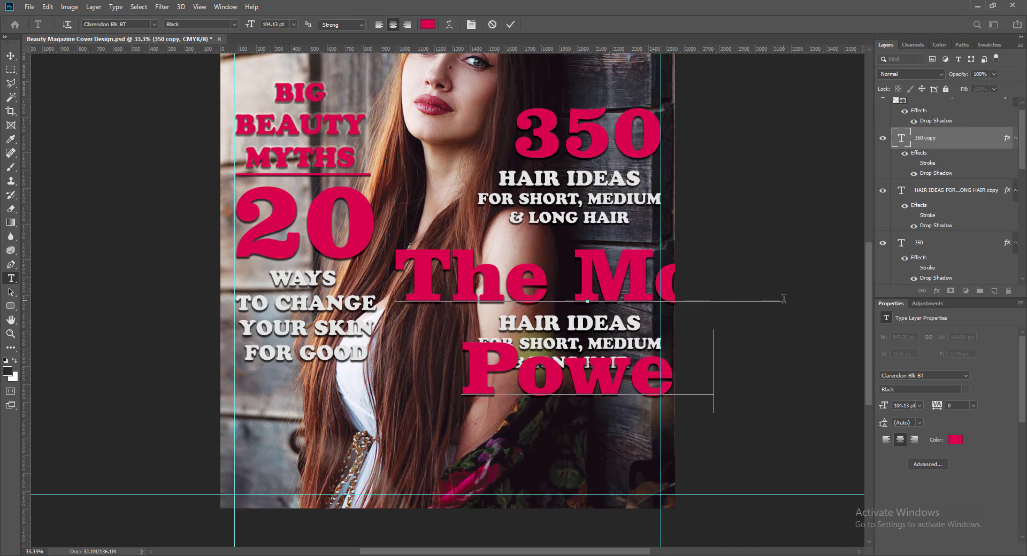
pyautogui.write('fful')
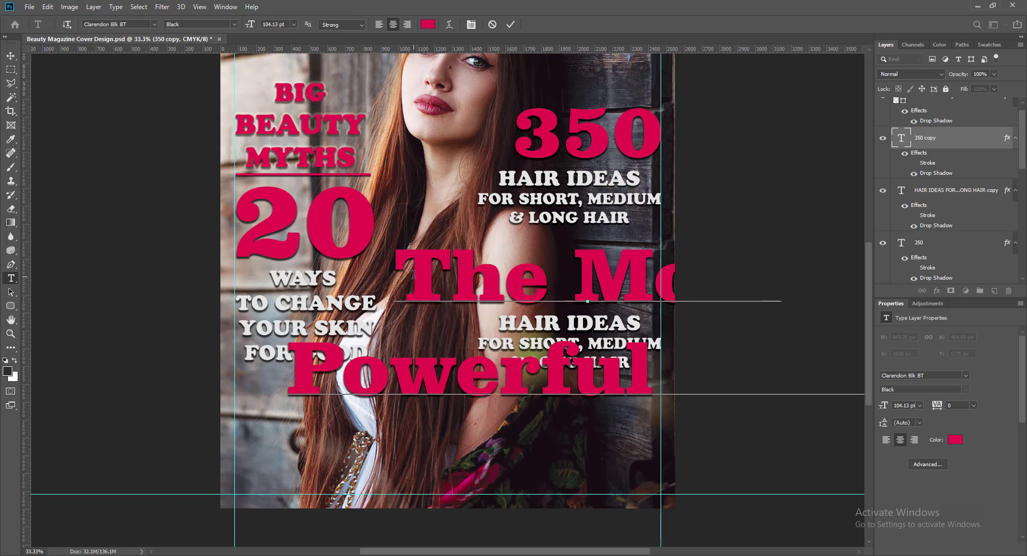
pyautogui.click(510, 25)
pyautogui.press('v')
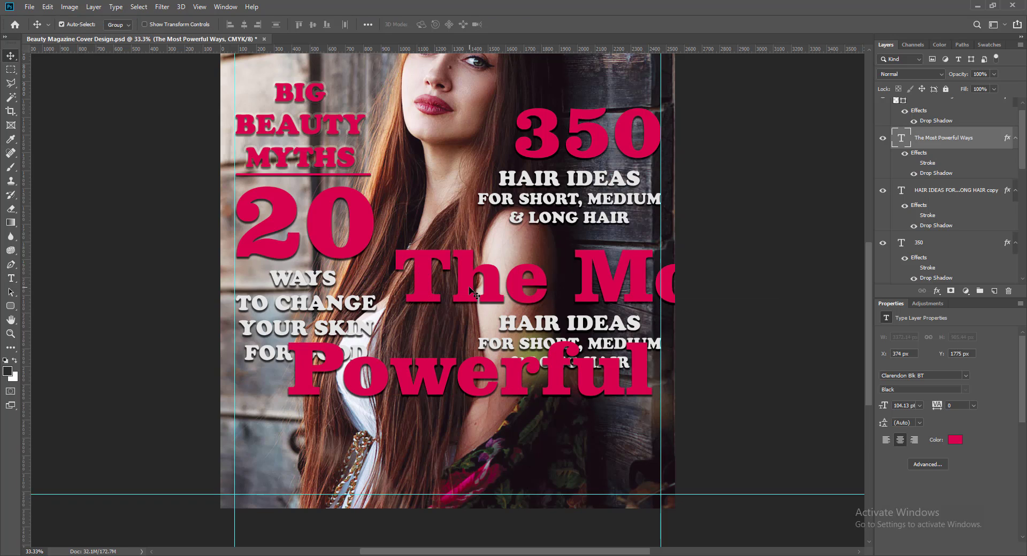
# Step: Shrink 'The Most Powerful Ways' and position it above the subhead
pyautogui.hotkey('ctrl', 't')
pyautogui.moveTo(288, 250)
pyautogui.mouseDown()
pyautogui.moveTo(546, 373)
pyautogui.moveTo(375, 300)
pyautogui.mouseUp()
pyautogui.moveTo(369, 251); pyautogui.dragTo(460, 281)
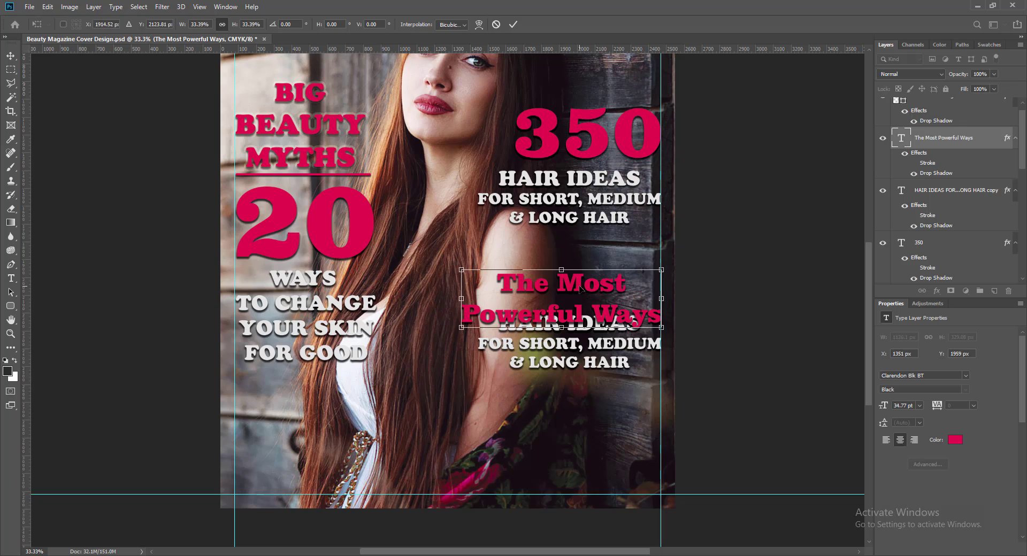
pyautogui.moveTo(580, 289); pyautogui.dragTo(580, 272)
pyautogui.press('Return')
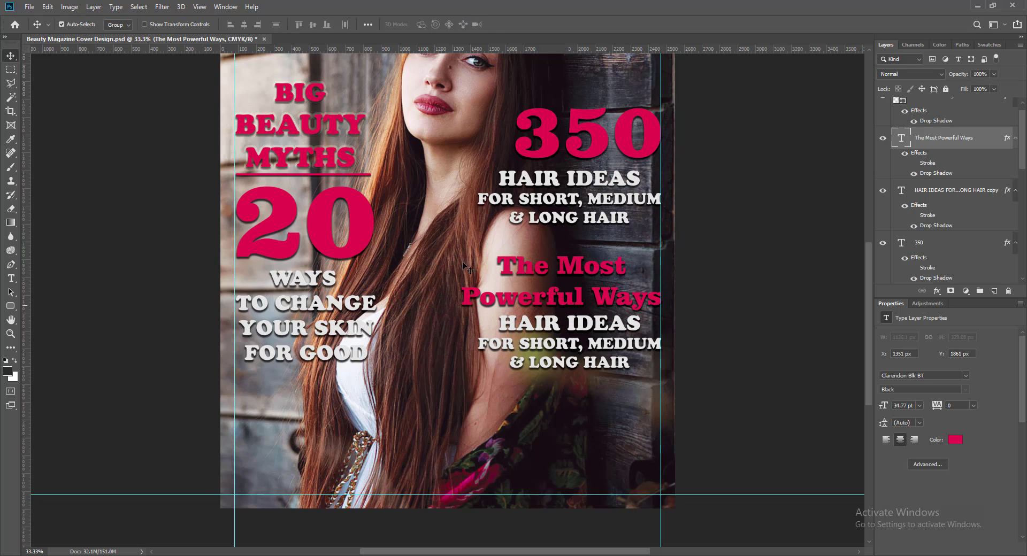
# Step: Set 'The Most Powerful Ways' in Brush Script Std and shift it right
pyautogui.doubleClick(901, 137)
pyautogui.click(154, 24)
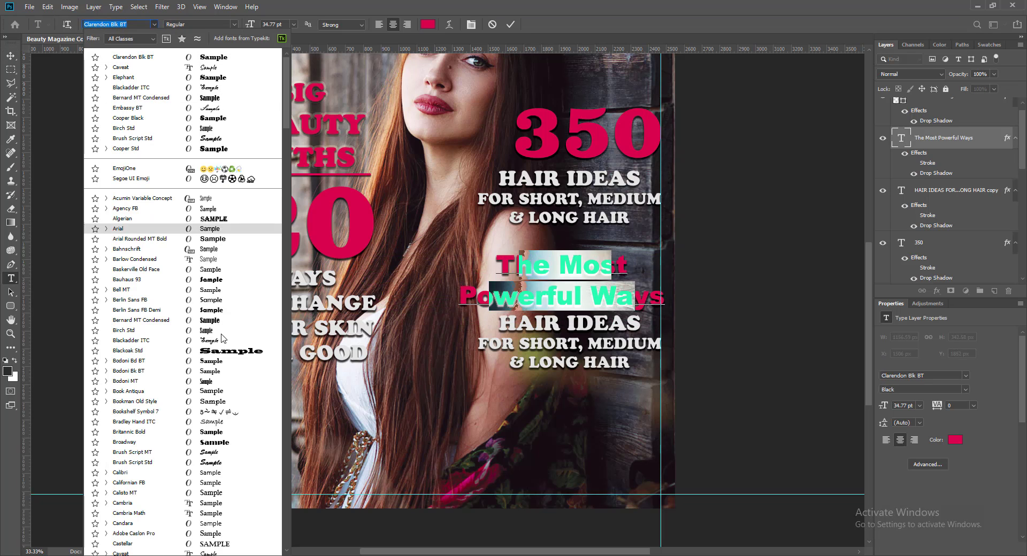
pyautogui.click(212, 463)
pyautogui.hotkey('ctrl', 'Return')
pyautogui.press('v')
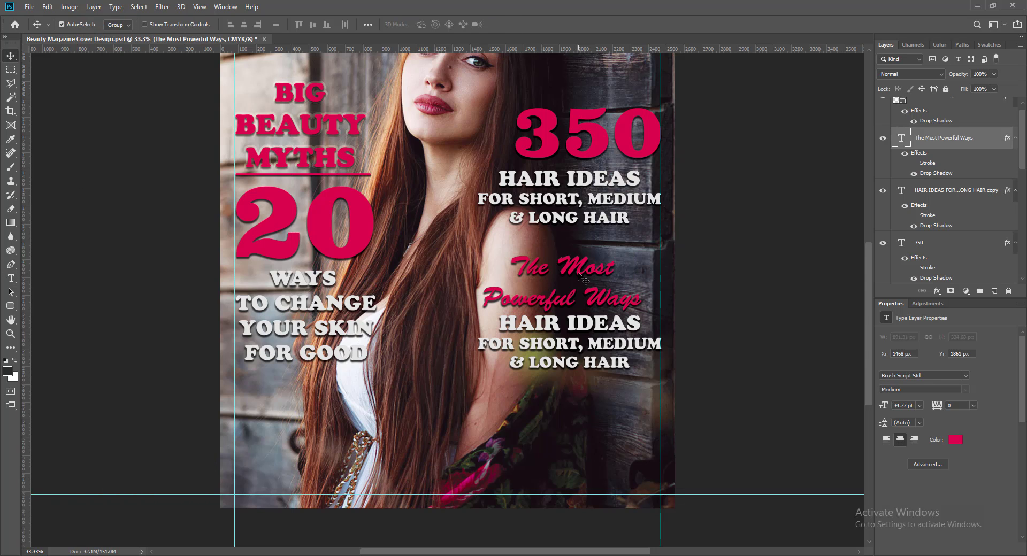
pyautogui.moveTo(578, 274); pyautogui.dragTo(597, 274)
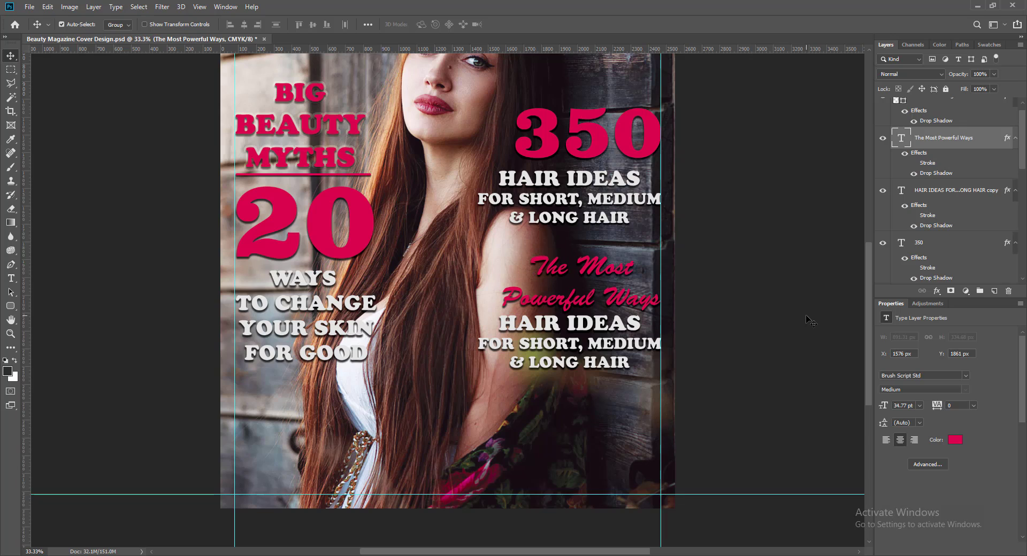
# Step: Retype the copied subhead as 'TO LOSE' over 'FAT FAST'
pyautogui.doubleClick(558, 330)
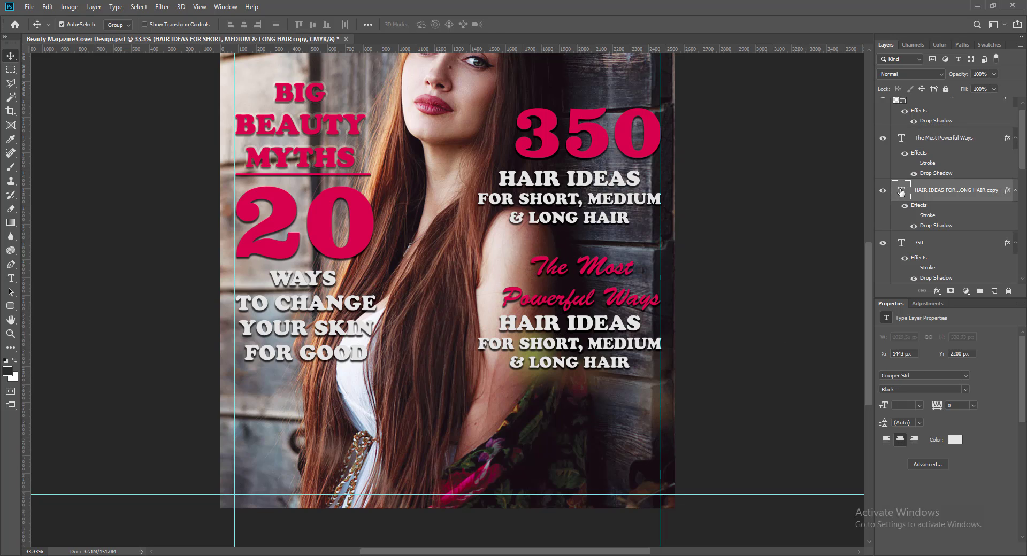
pyautogui.write('TO LOOSE')
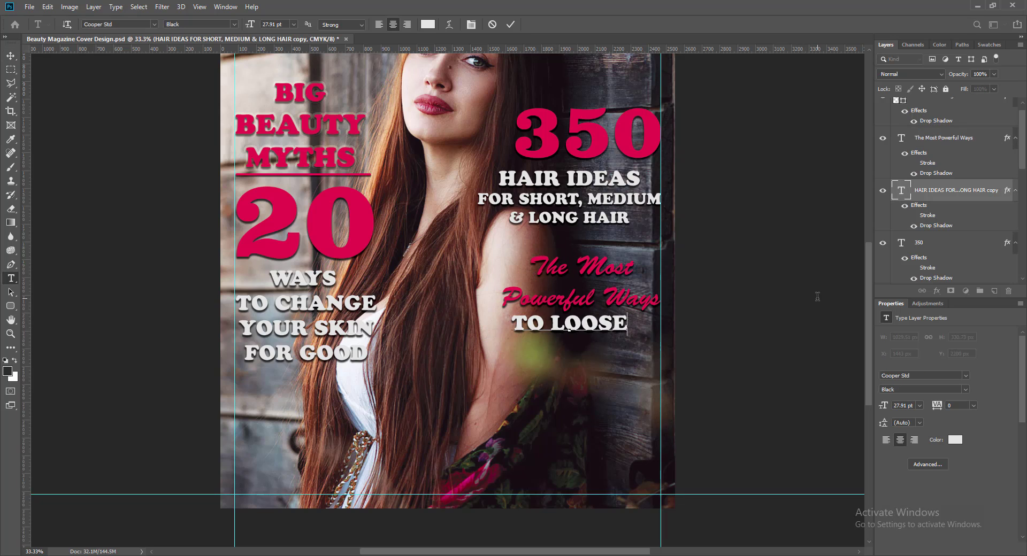
pyautogui.press('BackSpace')
pyautogui.press('BackSpace')
pyautogui.press('Return')
pyautogui.write('FAT')
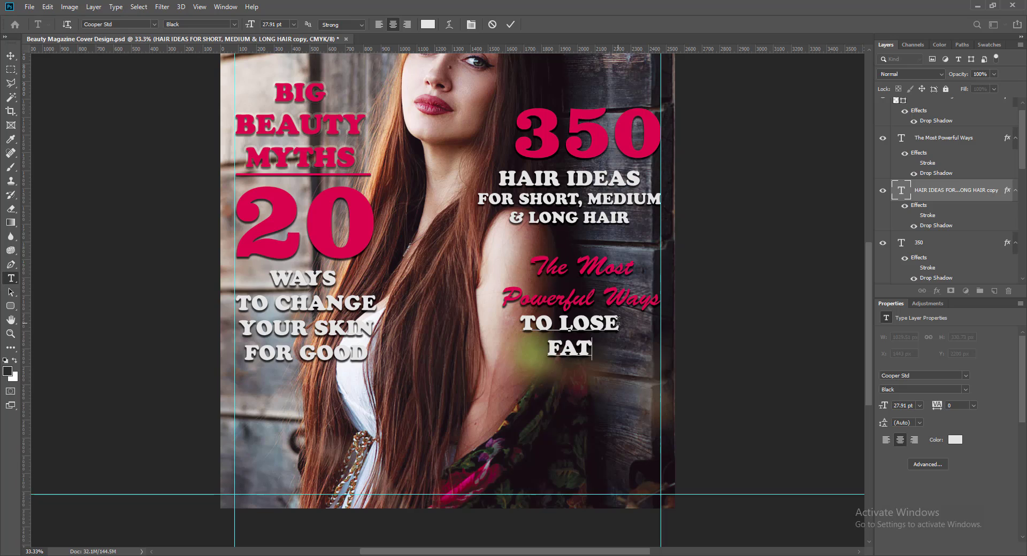
pyautogui.write(' FAST')
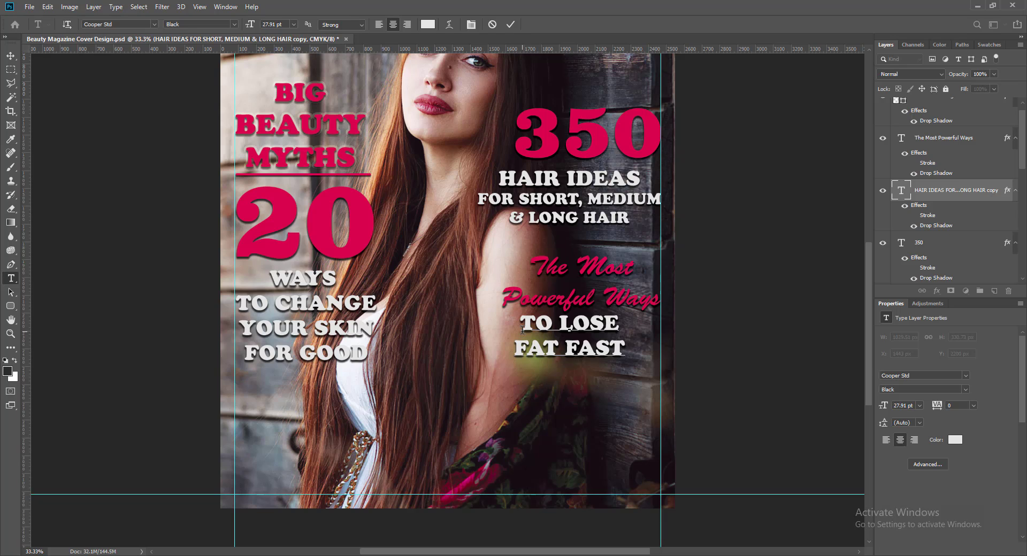
# Step: Set the TO LOSE FAT FAST text to 21 pt
pyautogui.click(510, 24)
pyautogui.press('v')
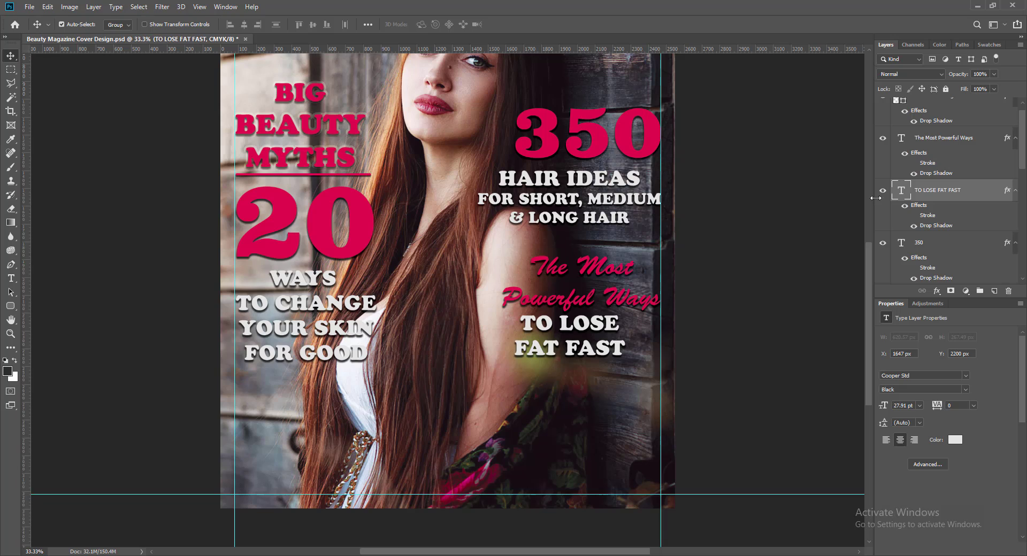
pyautogui.doubleClick(901, 193)
pyautogui.doubleClick(275, 24)
pyautogui.write('21')
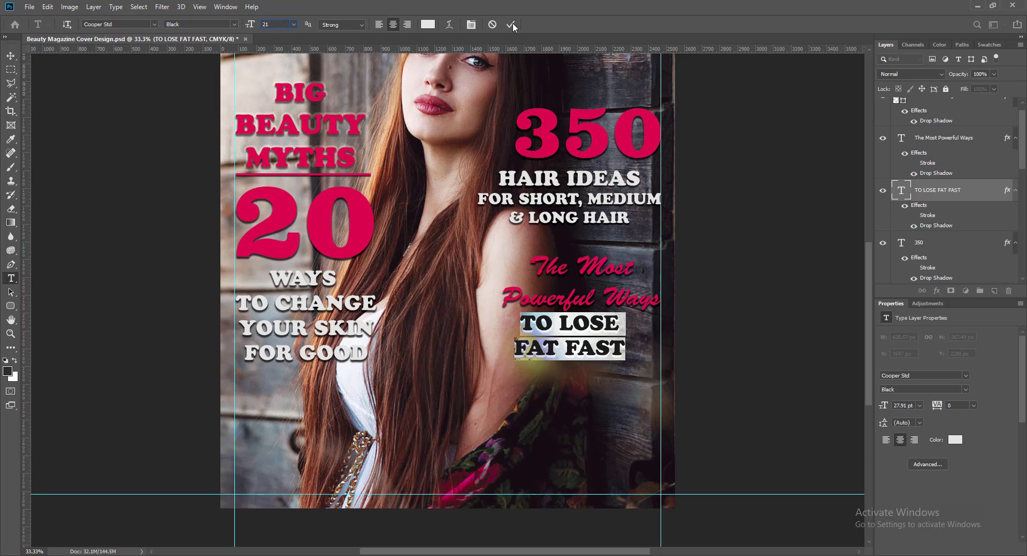
pyautogui.click(510, 24)
pyautogui.press('v')
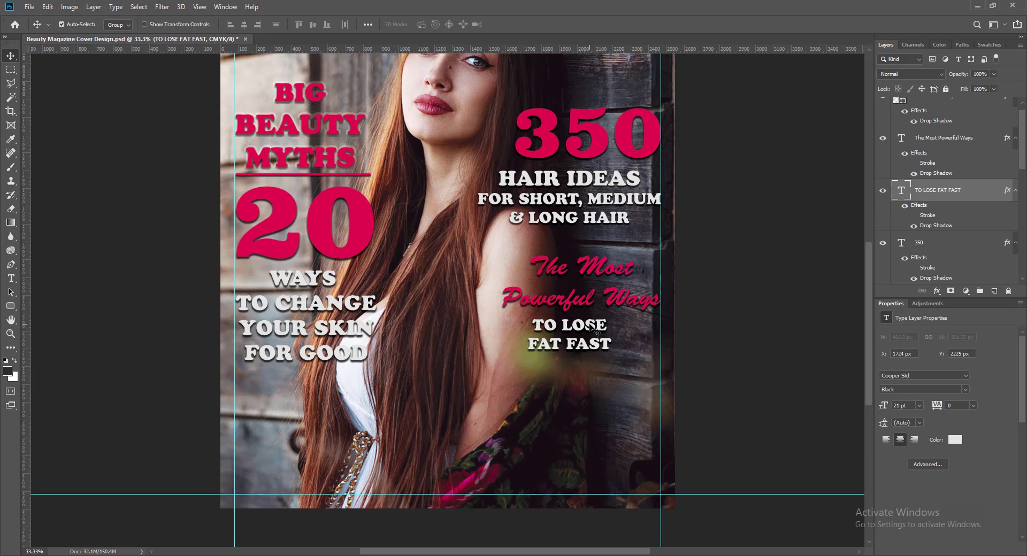
# Step: Change TO LOSE FAT FAST to 24 pt and shift it slightly right
pyautogui.doubleClick(901, 190)
pyautogui.click(293, 24)
pyautogui.click(284, 122)
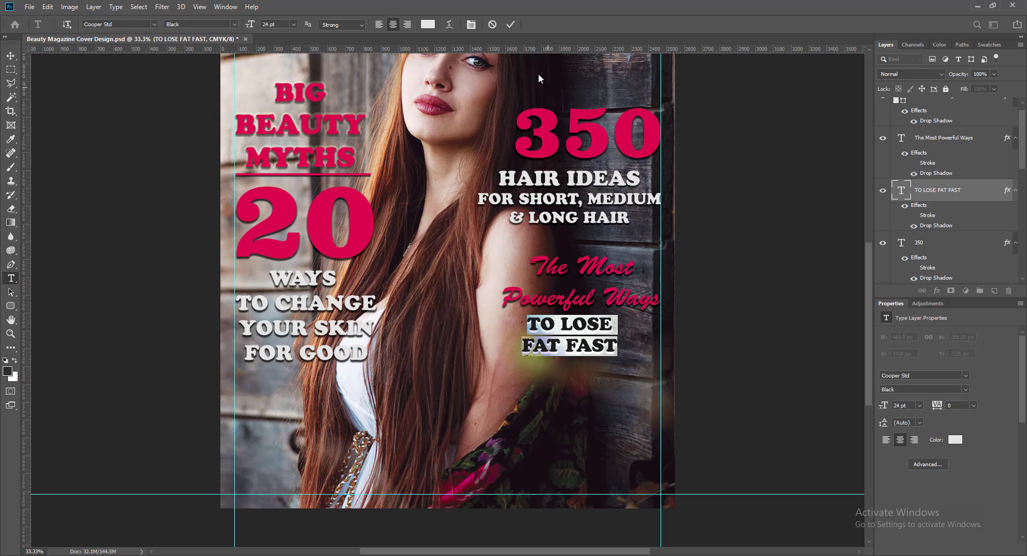
pyautogui.click(511, 24)
pyautogui.press('v')
pyautogui.moveTo(596, 327); pyautogui.dragTo(611, 327)
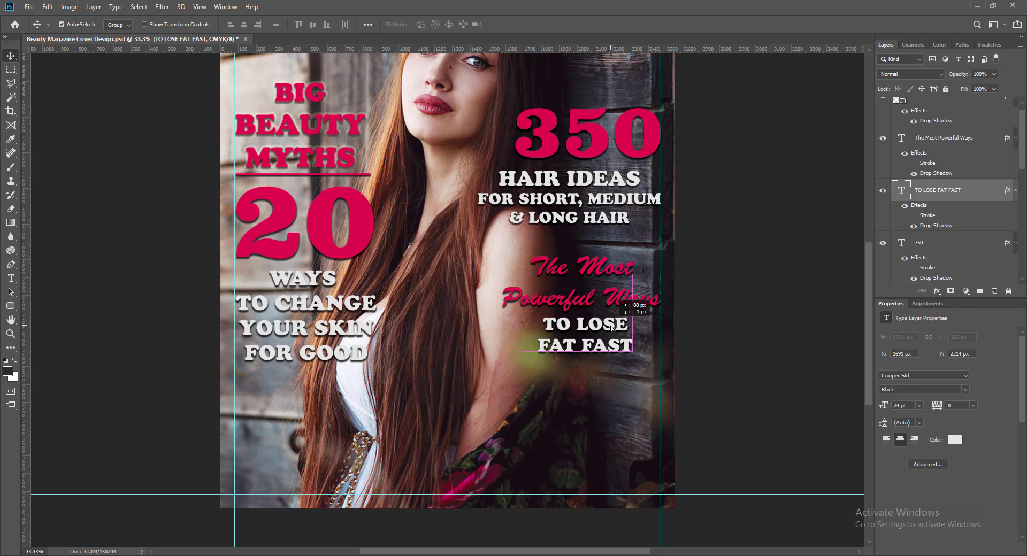
# Step: Append '!' to make TO LOSE FAT FAST! and nudge it up and right
pyautogui.doubleClick(902, 191)
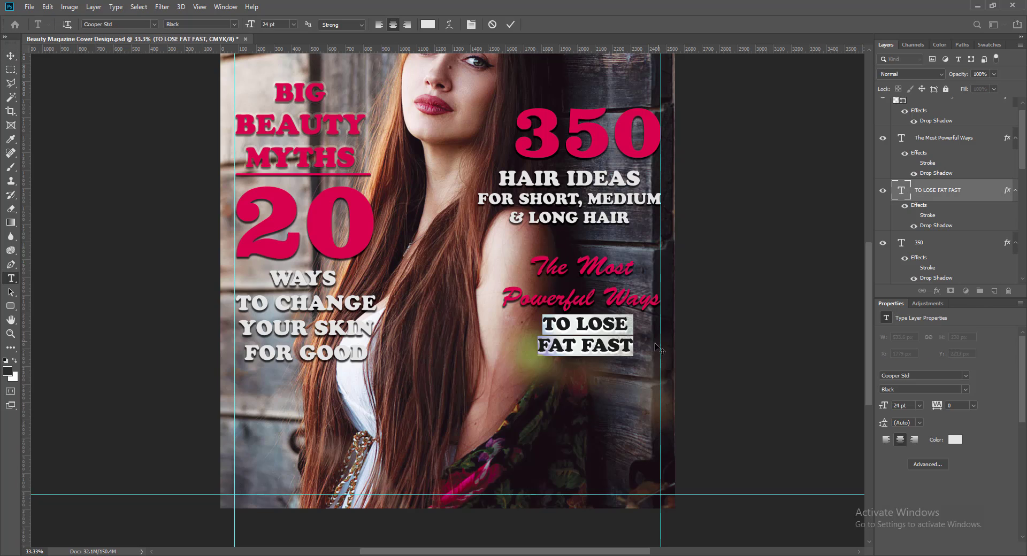
pyautogui.press('Right')
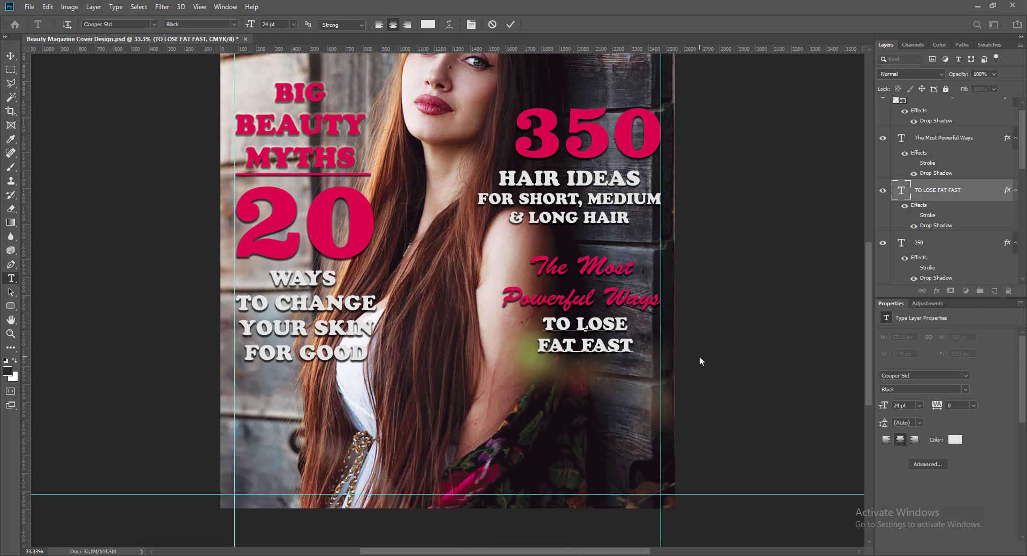
pyautogui.write('!')
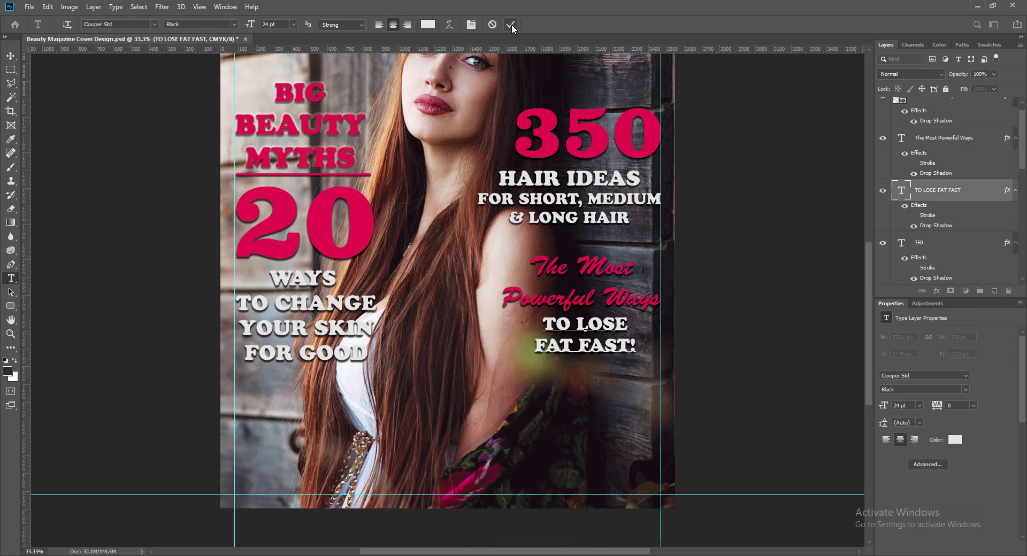
pyautogui.click(511, 24)
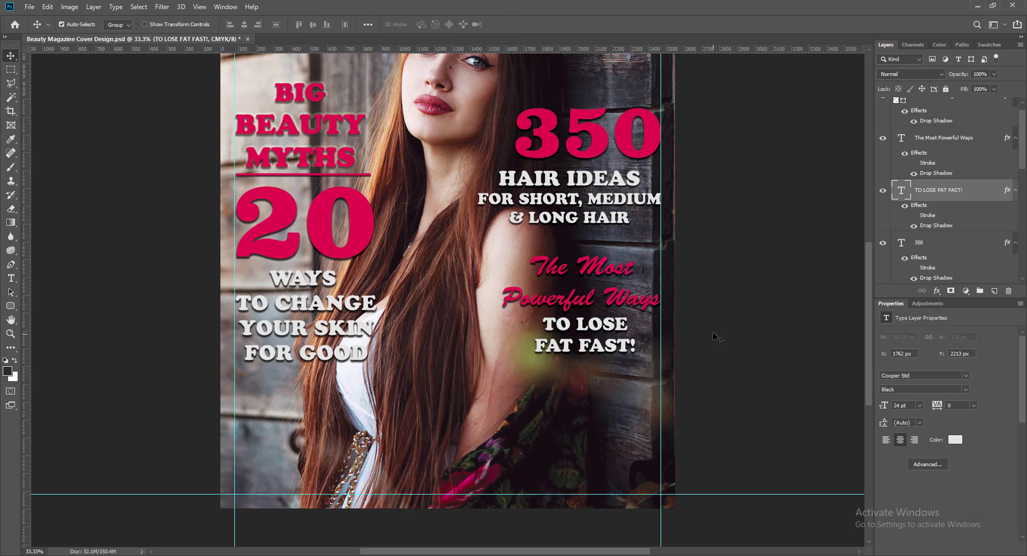
pyautogui.press('Up')
pyautogui.press('Up')
pyautogui.press('Up')
pyautogui.press('Up')
pyautogui.press('Right')
pyautogui.press('Up')
pyautogui.press('Up')
pyautogui.press('Right')
pyautogui.press('Right')
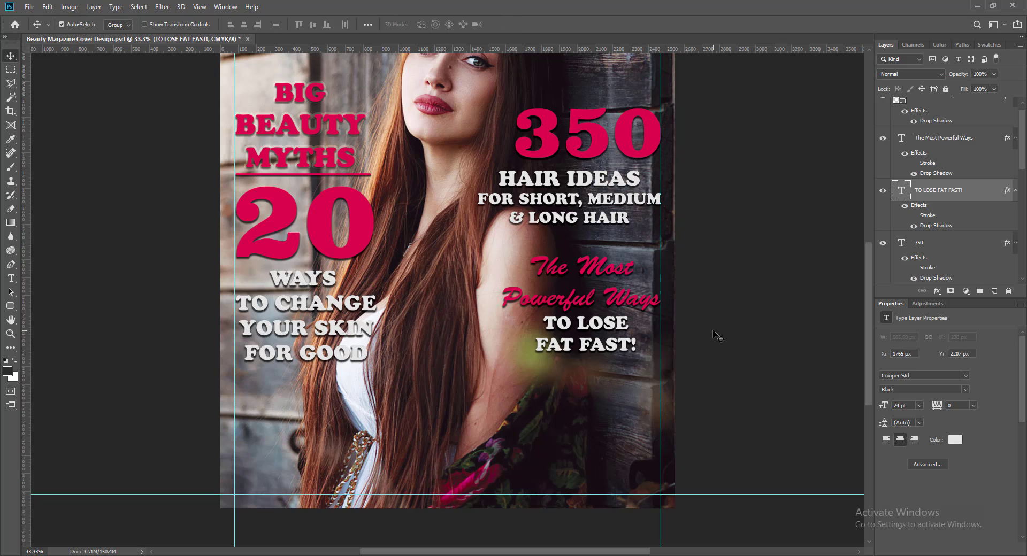
# Step: Scale The Most Powerful Ways text down slightly with Free Transform
pyautogui.click(549, 275)
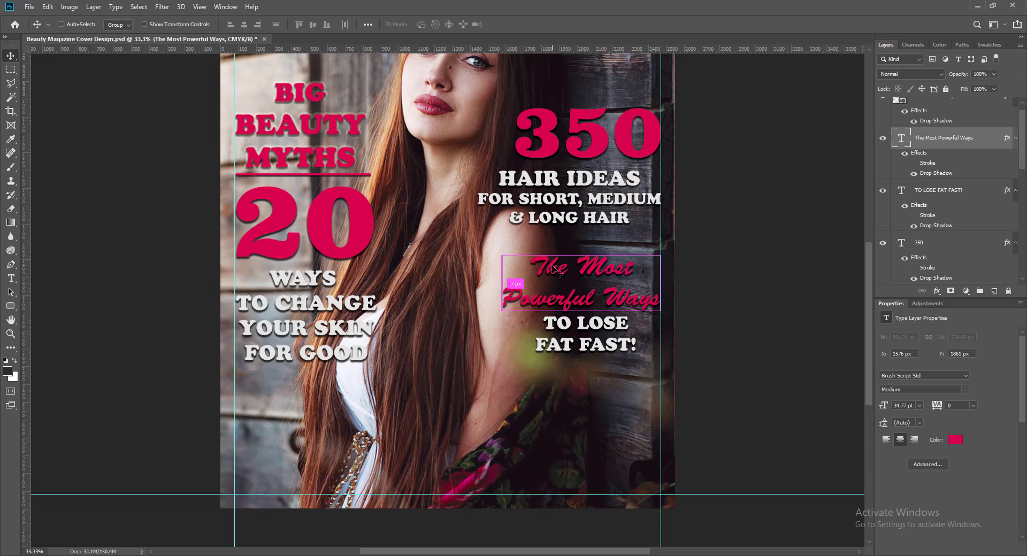
pyautogui.hotkey('ctrl', 't')
pyautogui.moveTo(500, 251); pyautogui.dragTo(515, 257)
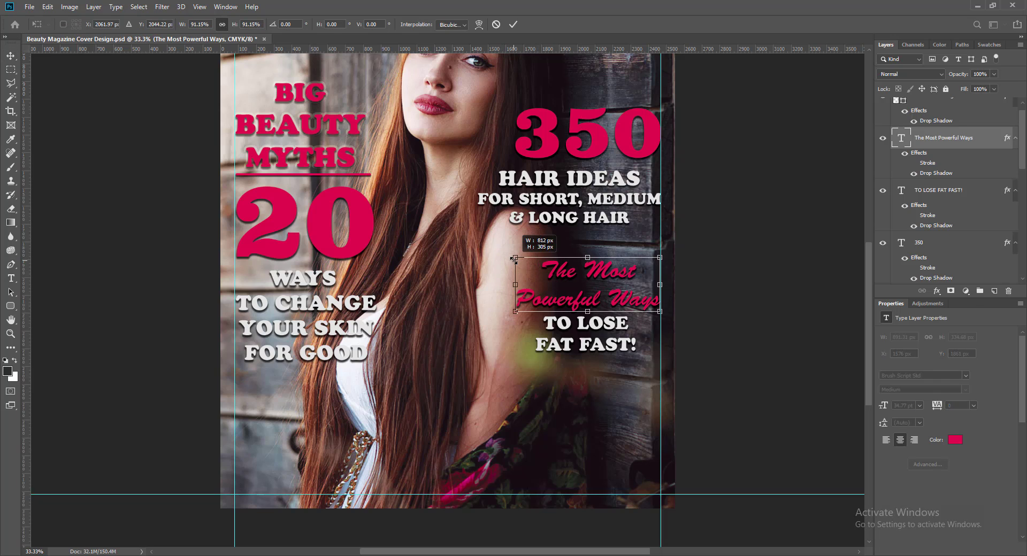
pyautogui.press('Return')
# Step: Nudge TO LOSE FAT FAST! right and down, then save the cover
pyautogui.click(596, 329)
pyautogui.press('Right')
pyautogui.press('Right')
pyautogui.press('Right')
pyautogui.press('Down')
pyautogui.press('Down')
pyautogui.press('Right')
pyautogui.press('Right')
pyautogui.press('Right')
pyautogui.press('Down')
pyautogui.press('Down')
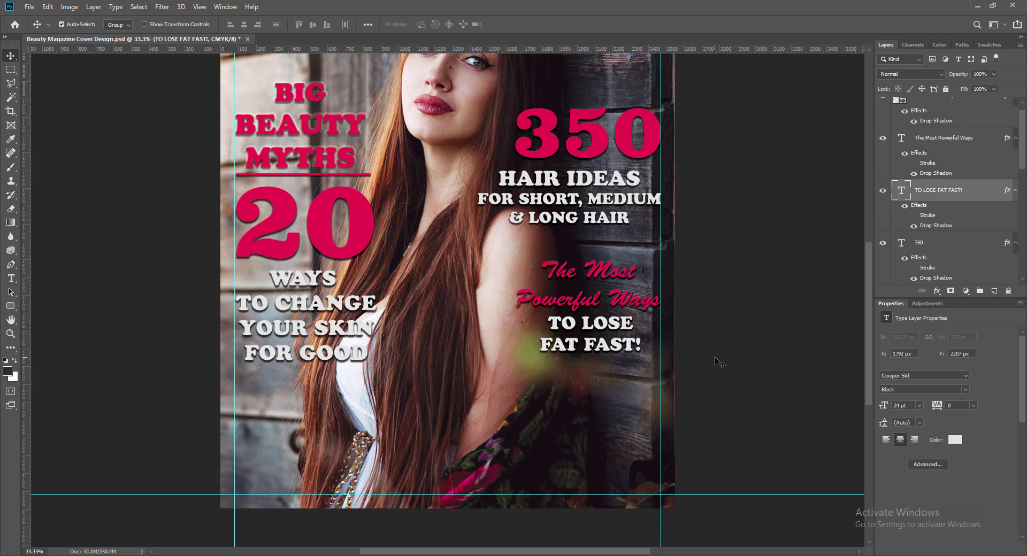
pyautogui.press('Right')
pyautogui.press('Right')
pyautogui.press('Right')
pyautogui.press('Down')
pyautogui.press('Down')
pyautogui.press('Right')
pyautogui.press('Right')
pyautogui.press('Right')
pyautogui.press('Down')
pyautogui.press('Down')
pyautogui.press('Down')
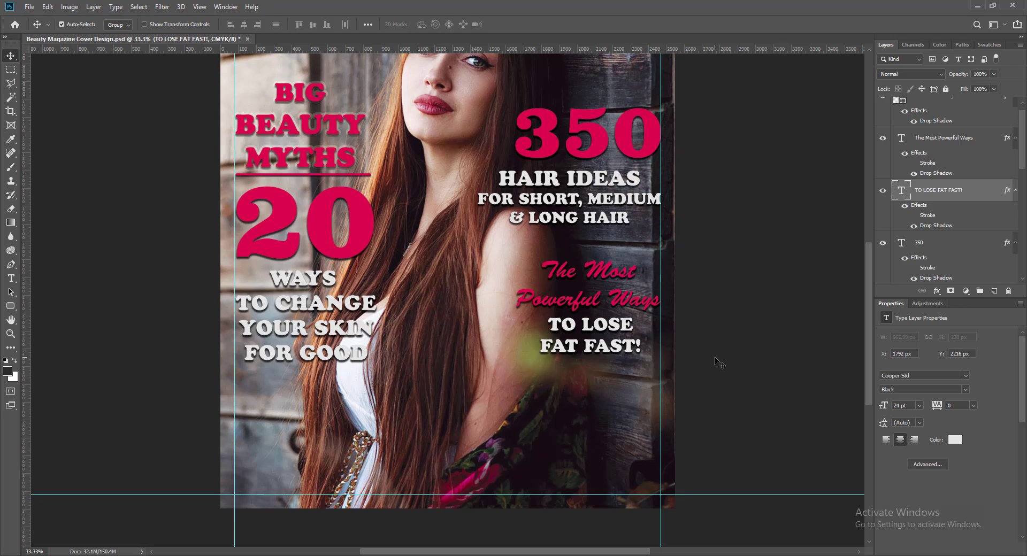
pyautogui.hotkey('ctrl', 's')
# Step: Duplicate TO LOSE FAT FAST! below the original and retype the copy as EASY PEASY
pyautogui.moveTo(568, 332); pyautogui.dragTo(576, 392)
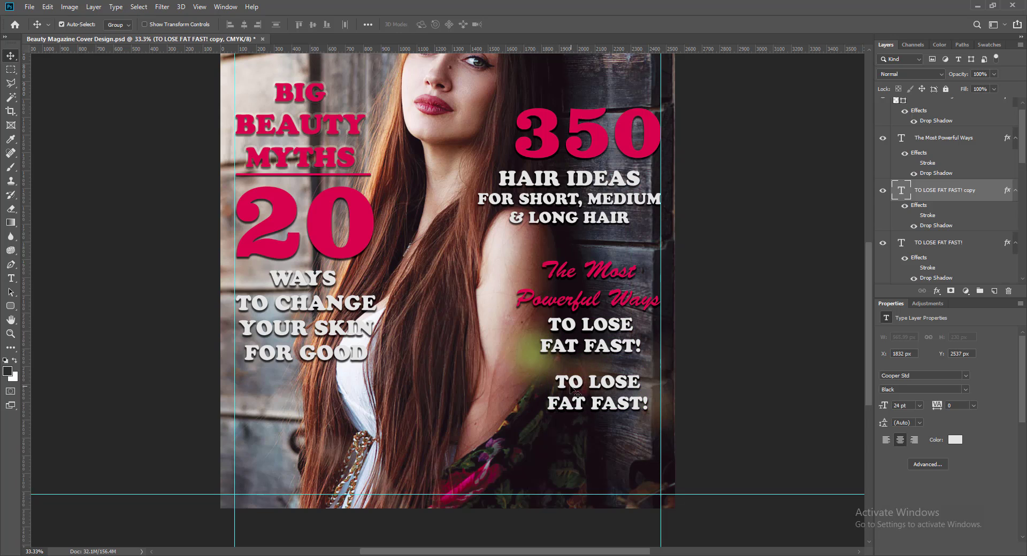
pyautogui.doubleClick(900, 191)
pyautogui.write('EAS')
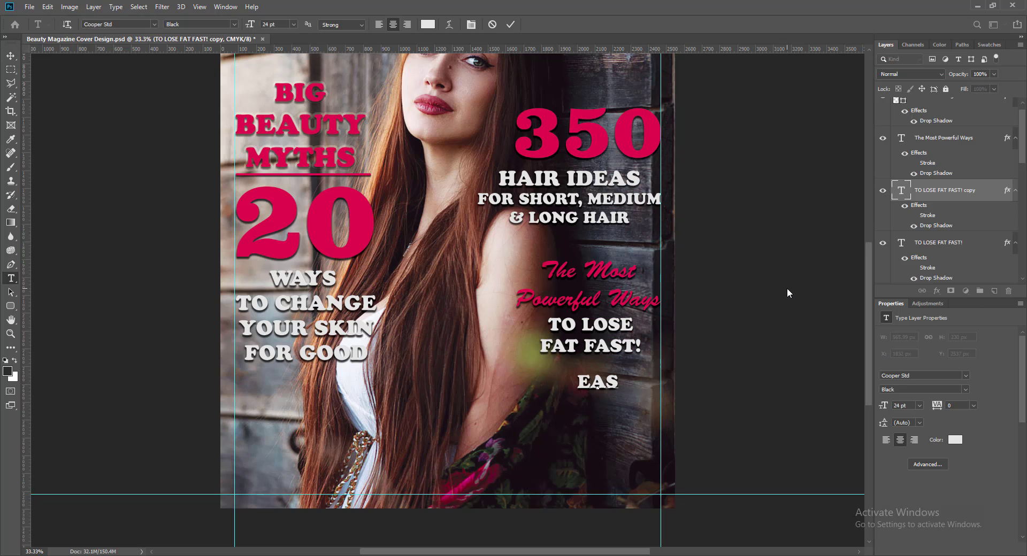
pyautogui.write('Y PEASY')
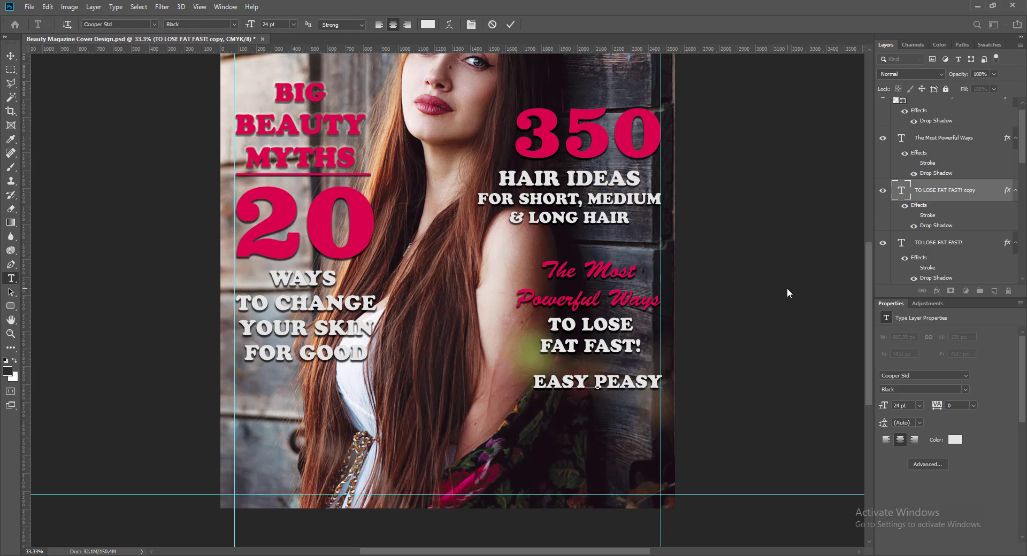
pyautogui.click(511, 24)
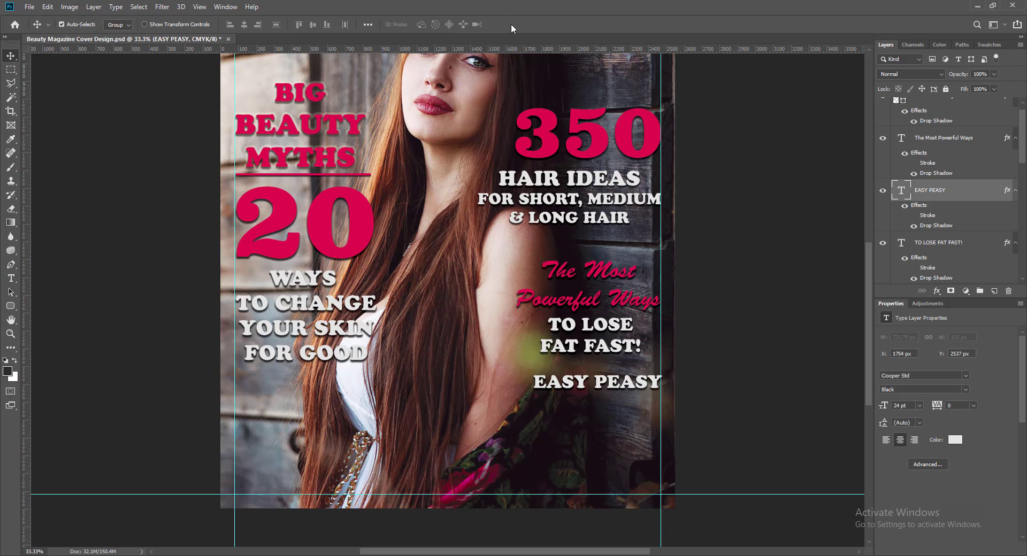
# Step: Duplicate The Most Powerful Ways below EASY PEASY and retype it as UPSTYLES at 36 pt
pyautogui.click(596, 274)
pyautogui.moveTo(599, 278); pyautogui.dragTo(600, 411)
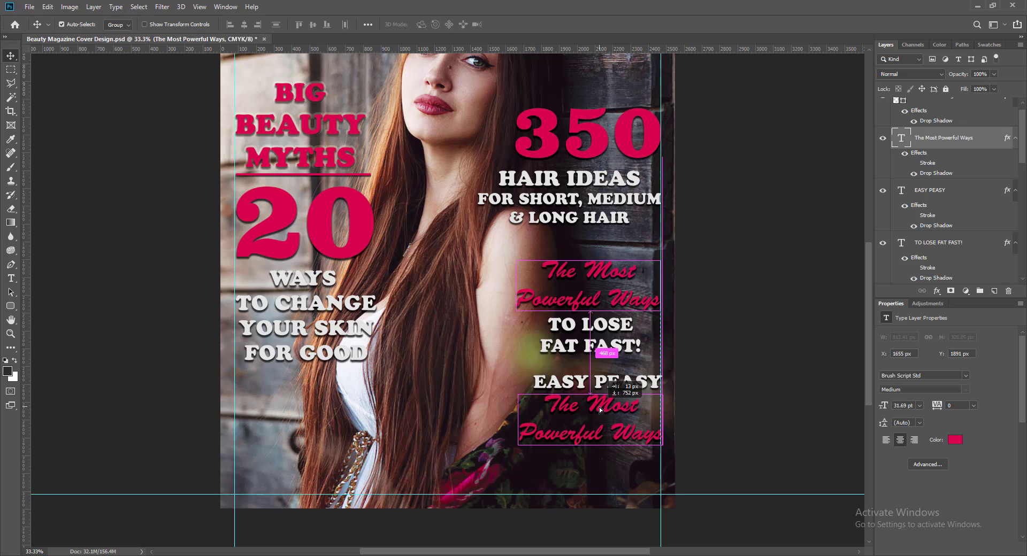
pyautogui.doubleClick(901, 138)
pyautogui.write('UP')
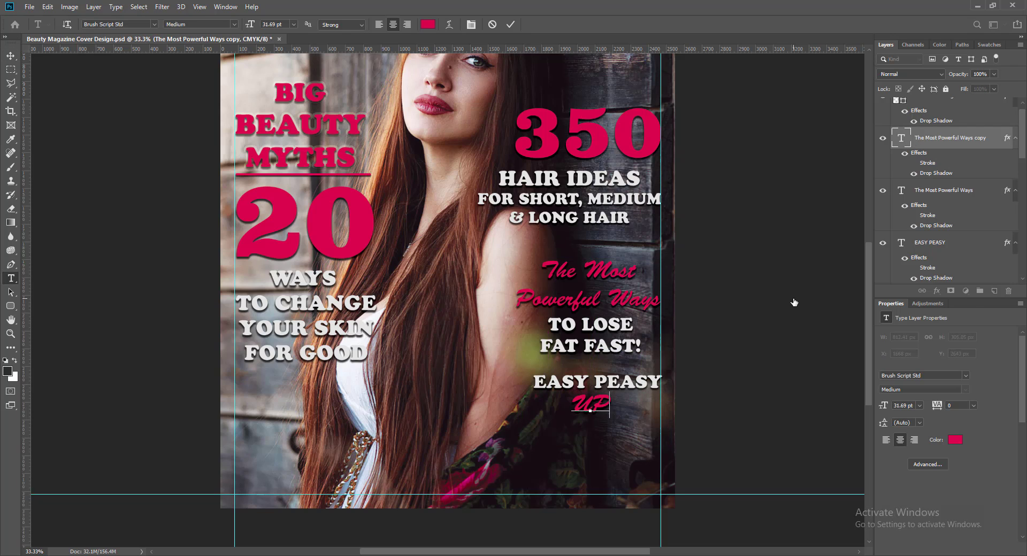
pyautogui.write('STYLES')
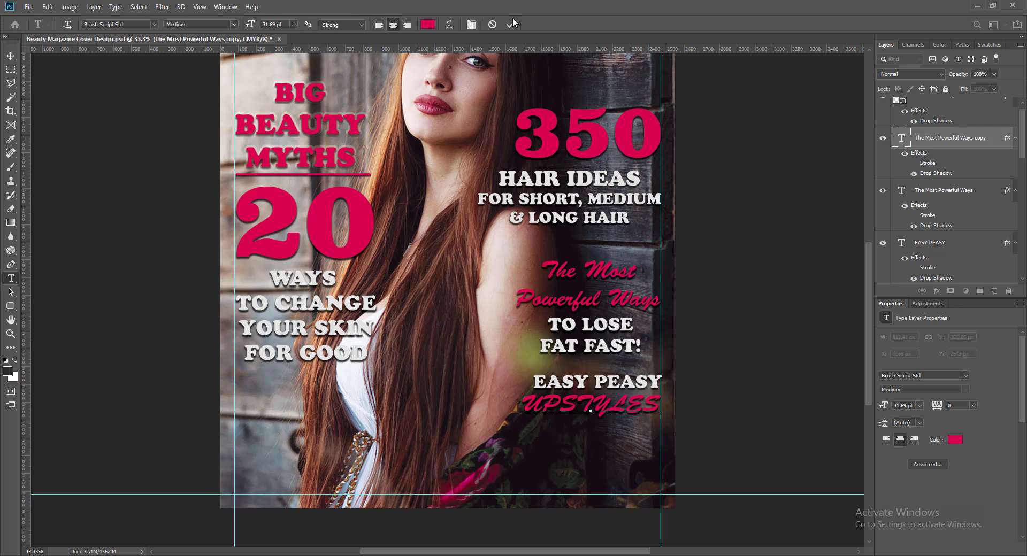
pyautogui.hotkey('ctrl', 'a')
pyautogui.click(293, 24)
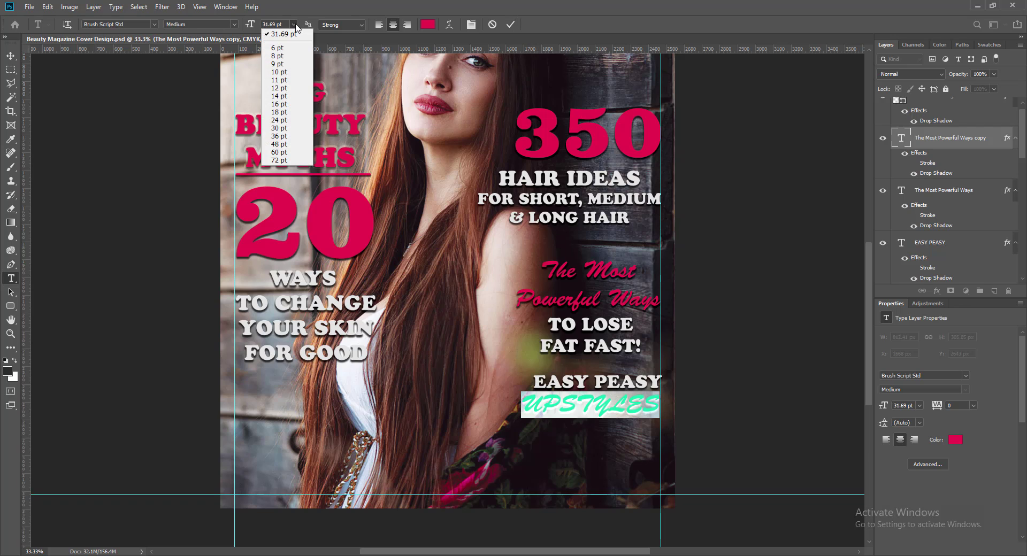
pyautogui.click(288, 139)
pyautogui.click(510, 24)
pyautogui.press('v')
# Step: Keep EASY PEASY at 21 pt and shift UPSTYLES slightly left
pyautogui.click(603, 389)
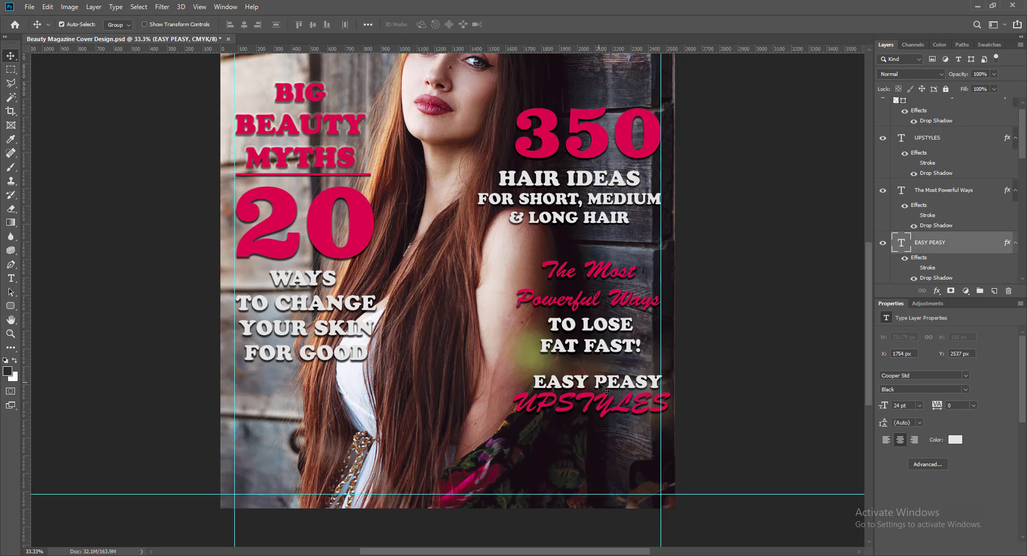
pyautogui.doubleClick(901, 243)
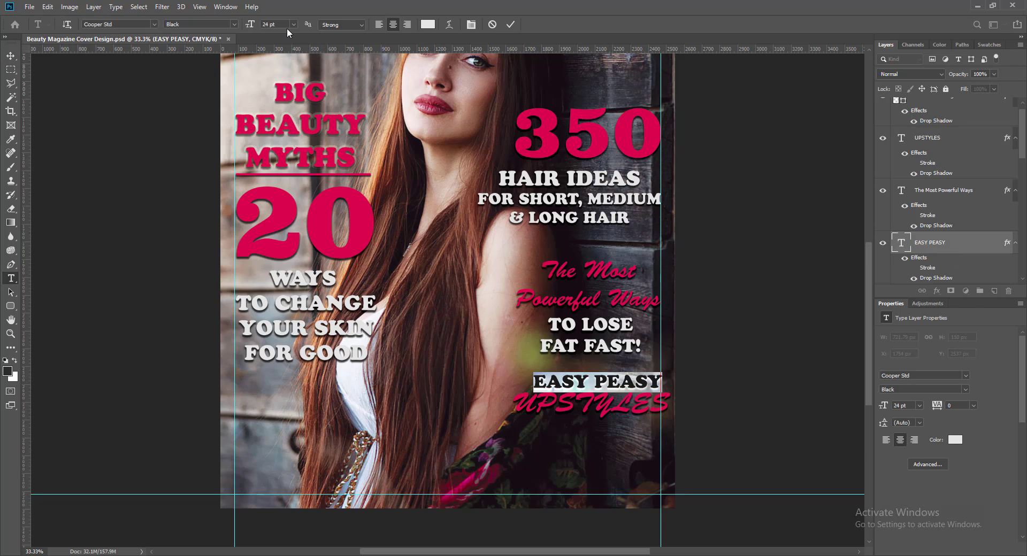
pyautogui.click(510, 25)
pyautogui.moveTo(573, 412); pyautogui.dragTo(567, 393)
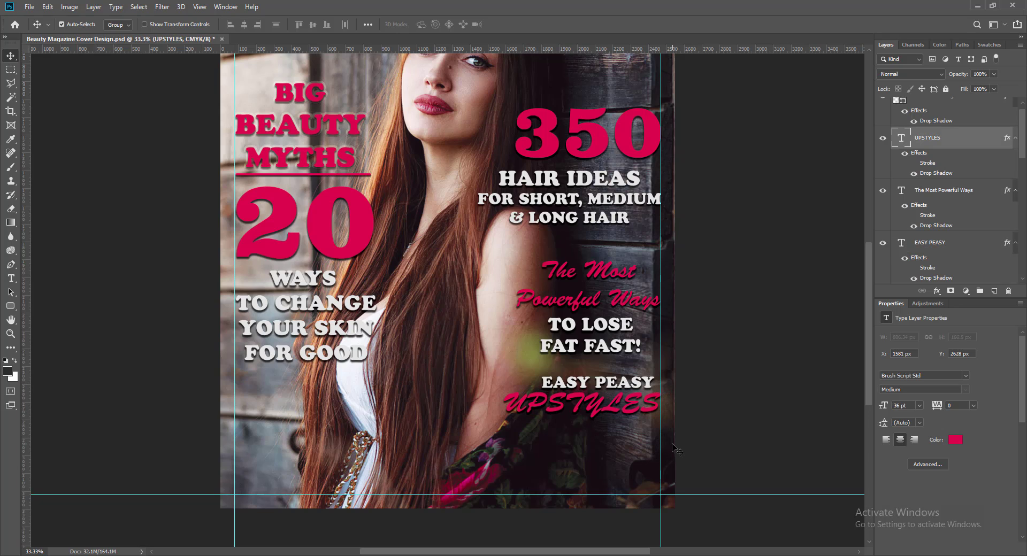
# Step: Nudge EASY PEASY left and up so it sits centred above UPSTYLES
pyautogui.hotkey('alt', '[')
pyautogui.hotkey('alt', '[')
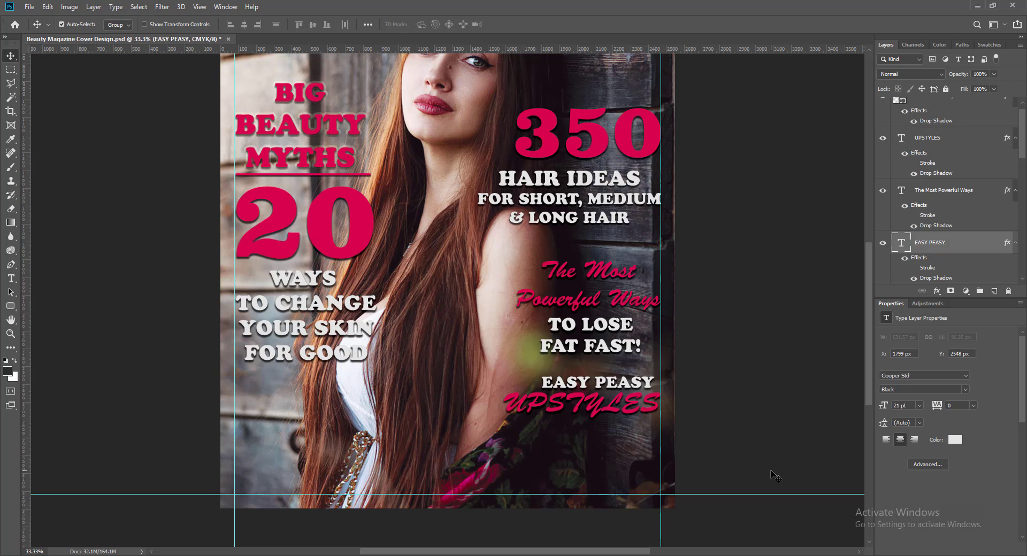
pyautogui.hotkey('shift', 'Left')
pyautogui.hotkey('shift', 'Left')
pyautogui.hotkey('shift', 'Left')
pyautogui.hotkey('shift', 'Left')
pyautogui.press('Left')
pyautogui.press('Left')
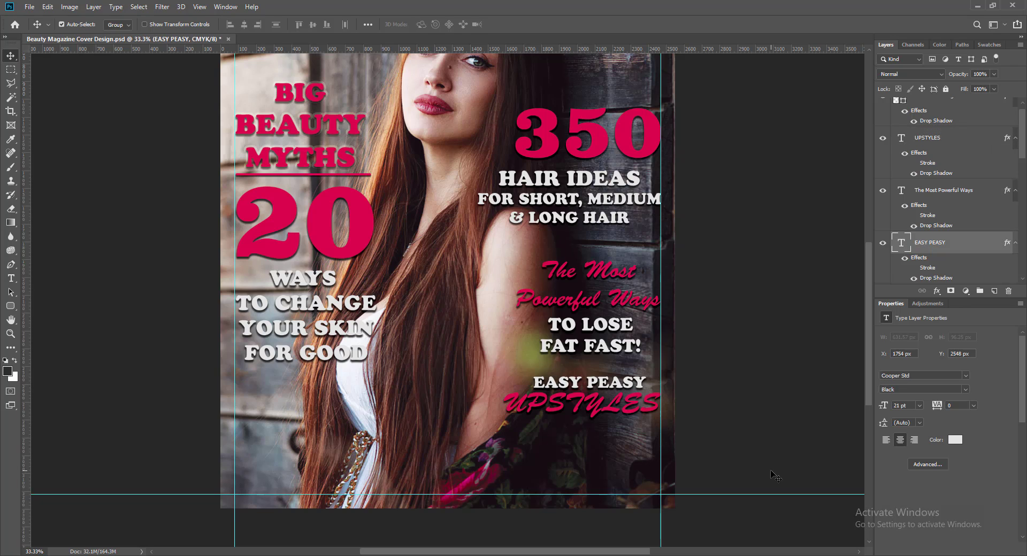
pyautogui.press('Left')
pyautogui.press('Left')
pyautogui.press('Left')
pyautogui.press('Up')
pyautogui.press('Up')
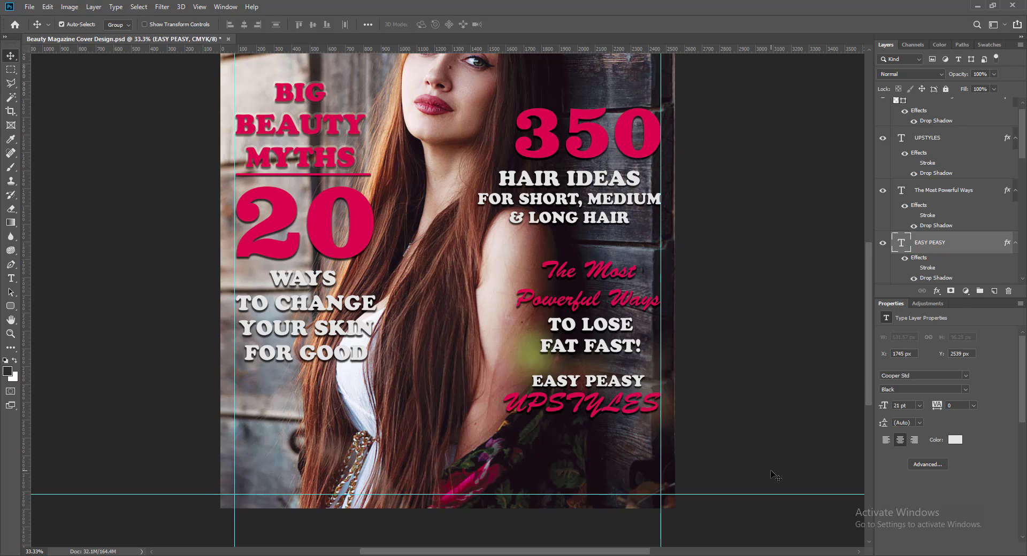
pyautogui.hotkey('ctrl', '+')
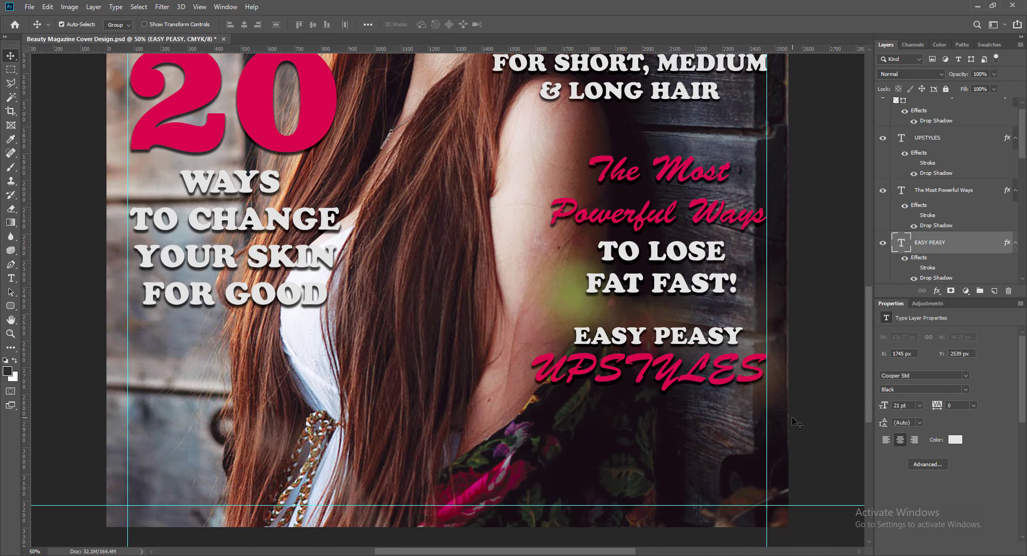
pyautogui.press('Left')
pyautogui.press('Left')
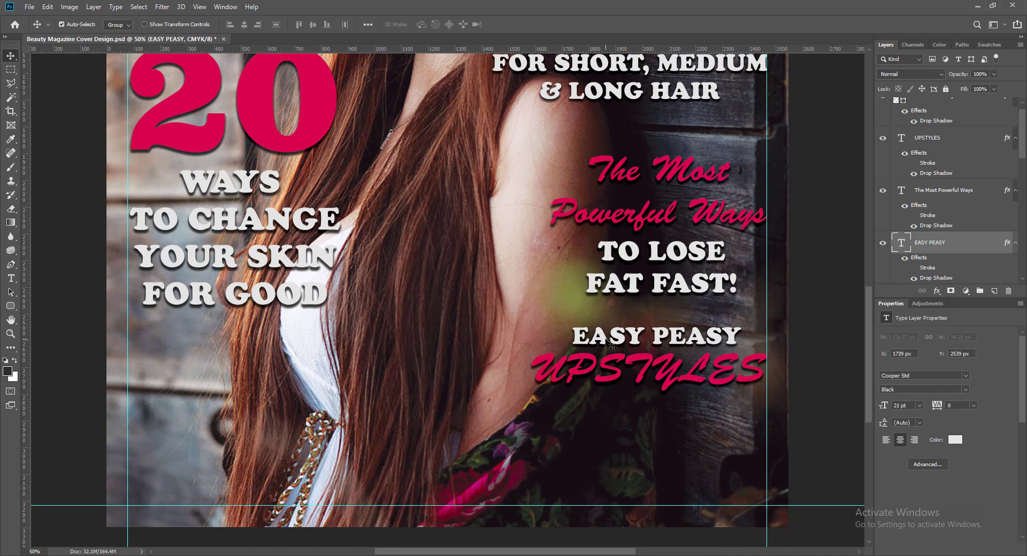
# Step: Duplicate EASY PEASY under UPSTYLES as an 18 pt TWIST IT, BRAID IT, BUN line
pyautogui.moveTo(621, 341); pyautogui.dragTo(621, 414)
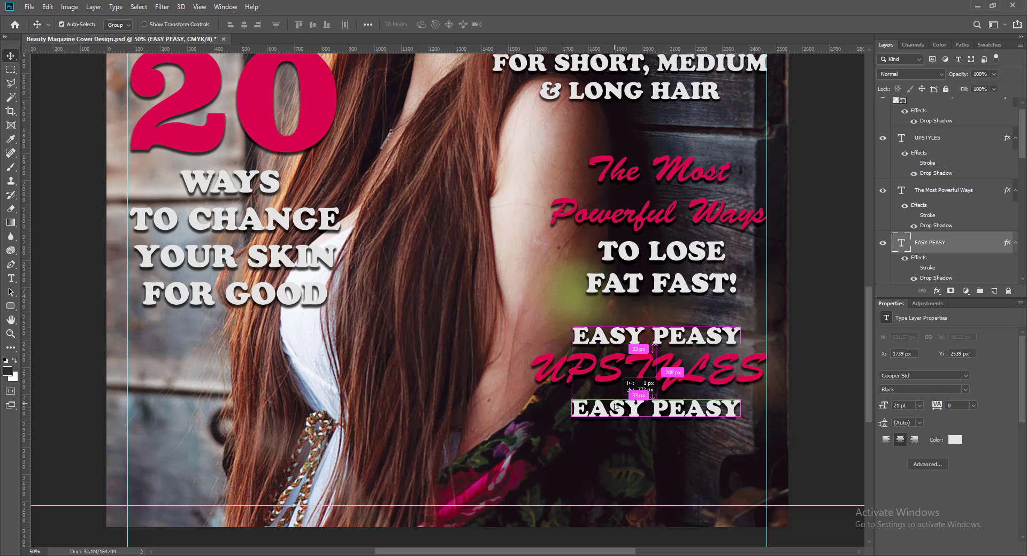
pyautogui.doubleClick(902, 243)
pyautogui.write('T')
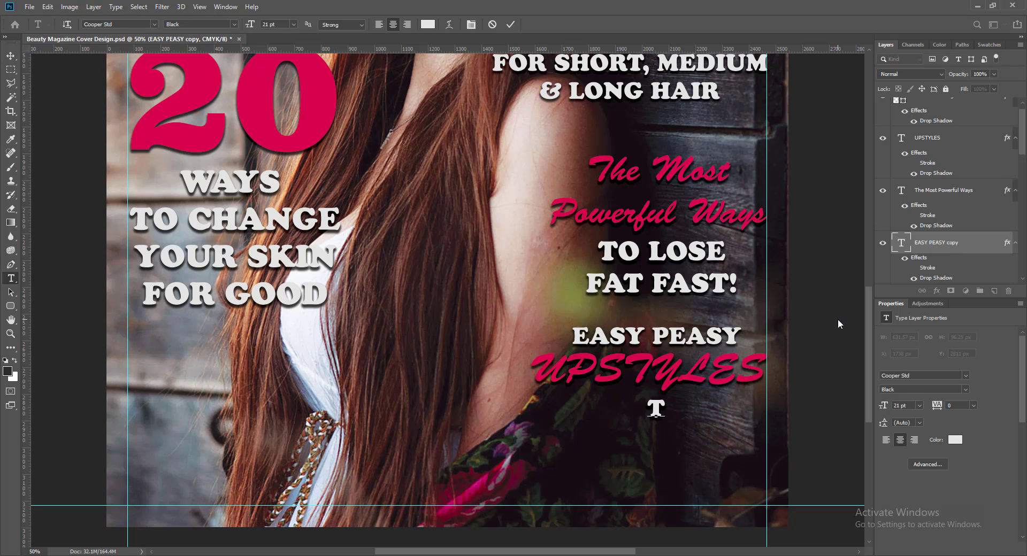
pyautogui.write('WIST IT, BRA')
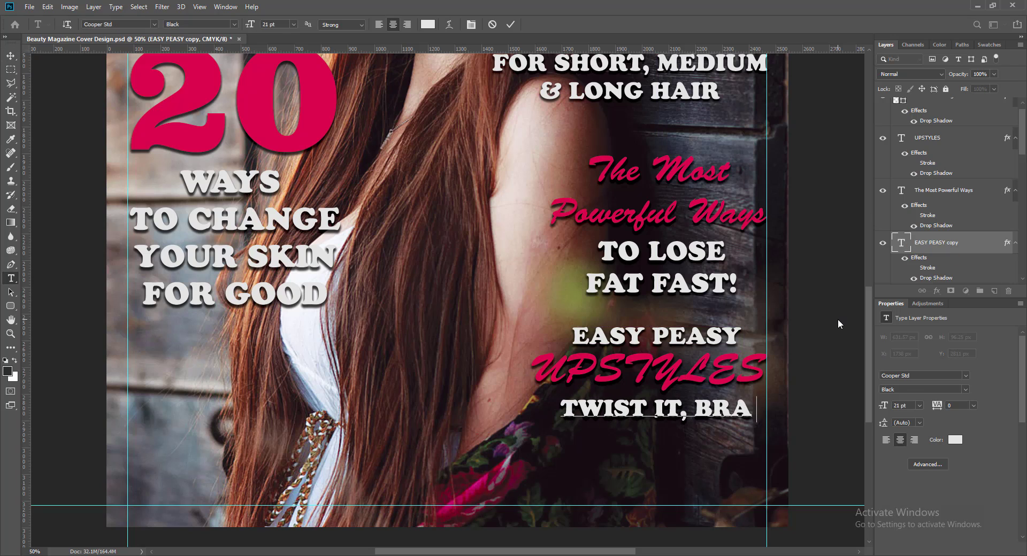
pyautogui.write('ID IT, BUN')
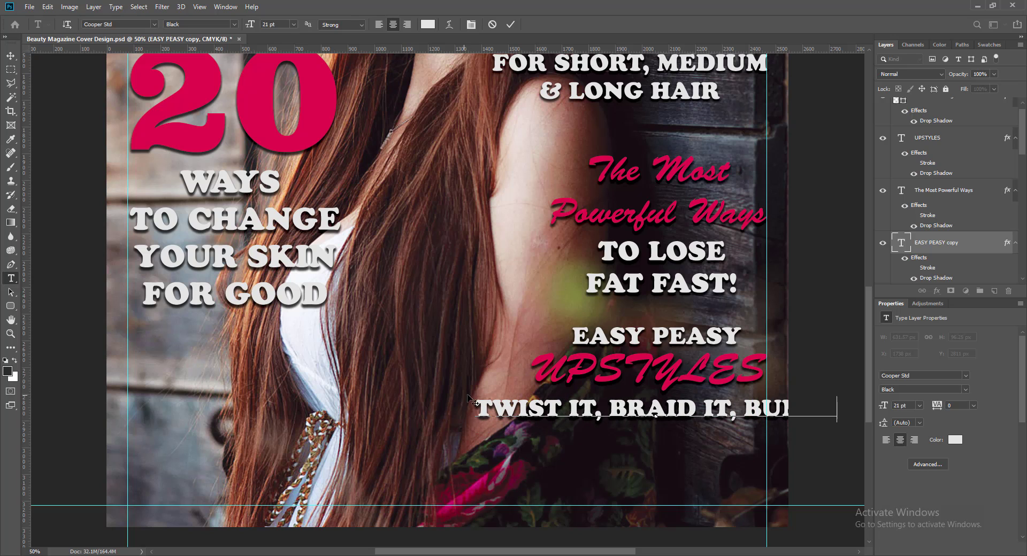
pyautogui.hotkey('ctrl', 'a')
pyautogui.click(293, 24)
pyautogui.click(282, 111)
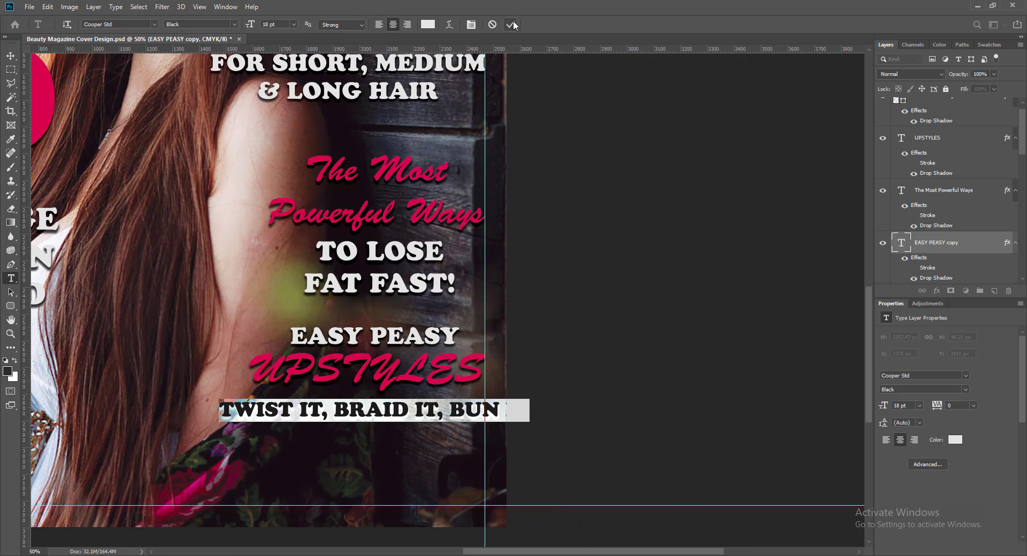
pyautogui.click(511, 24)
pyautogui.press('v')
pyautogui.moveTo(472, 411); pyautogui.dragTo(428, 412)
# Step: Shrink the TWIST IT line to 16 pt and nudge UPSTYLES, TWIST IT and EASY PEASY into alignment
pyautogui.click(562, 385)
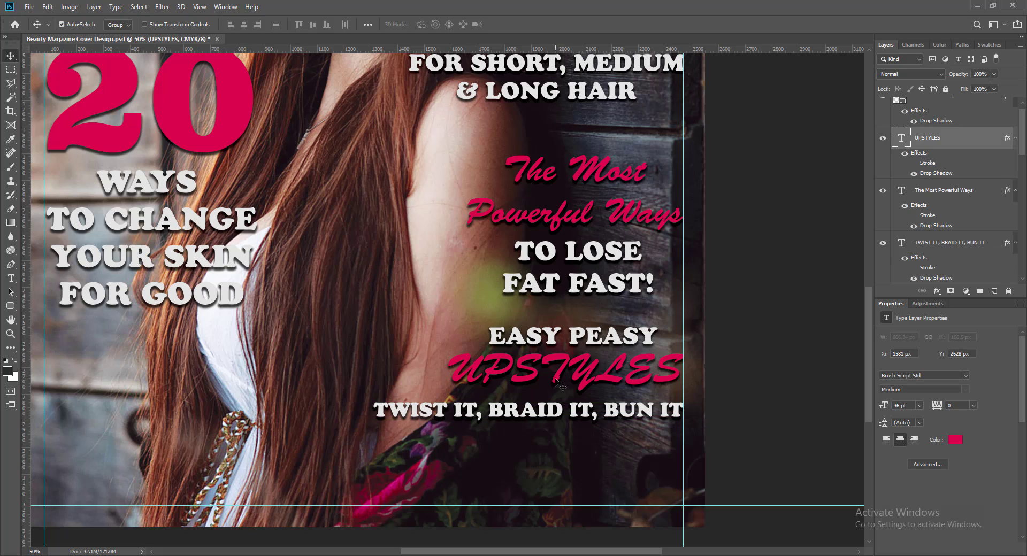
pyautogui.hotkey('shift', 'Left')
pyautogui.hotkey('shift', 'Left')
pyautogui.hotkey('shift', 'Left')
pyautogui.hotkey('shift', 'Left')
pyautogui.hotkey('shift', 'Left')
pyautogui.hotkey('shift', 'Left')
pyautogui.hotkey('shift', 'Left')
pyautogui.hotkey('shift', 'Left')
pyautogui.hotkey('shift', 'Left')
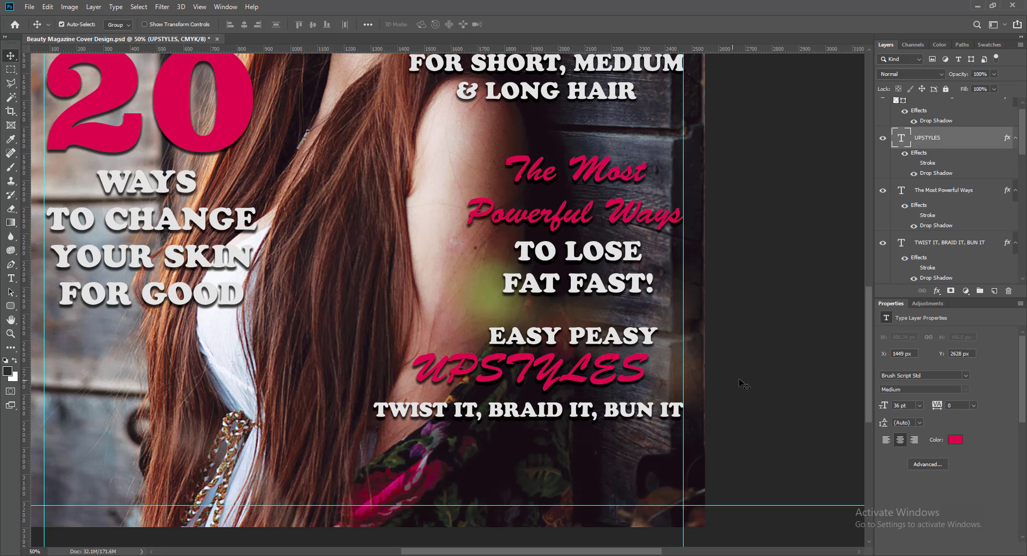
pyautogui.click(514, 418)
pyautogui.press('ctrl+shift+less')
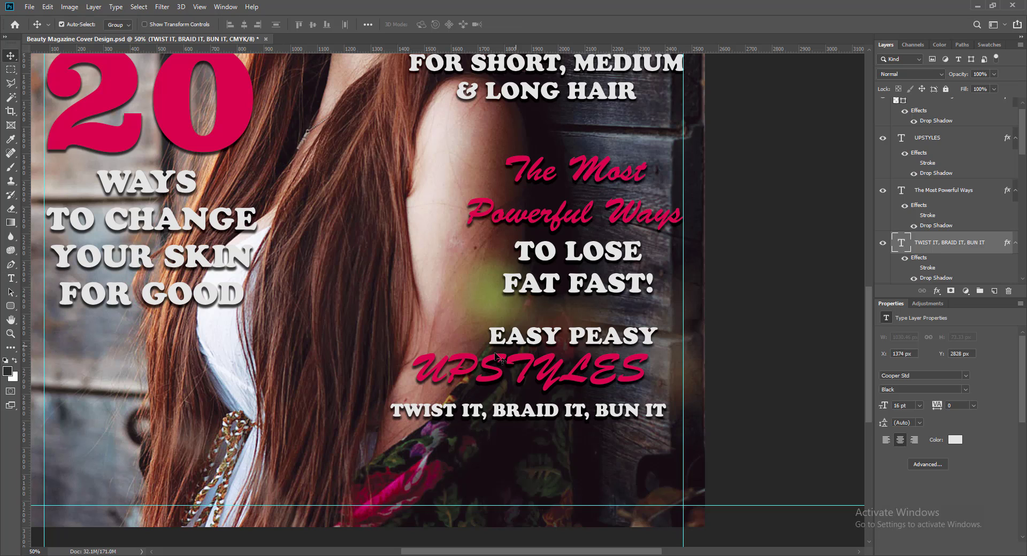
pyautogui.hotkey('shift', 'Right')
pyautogui.hotkey('shift', 'Right')
pyautogui.hotkey('shift', 'Right')
pyautogui.hotkey('shift', 'Right')
pyautogui.hotkey('shift', 'Right')
pyautogui.hotkey('shift', 'Right')
pyautogui.hotkey('alt', ']')
pyautogui.hotkey('alt', ']')
pyautogui.hotkey('shift', 'Right')
pyautogui.hotkey('shift', 'Right')
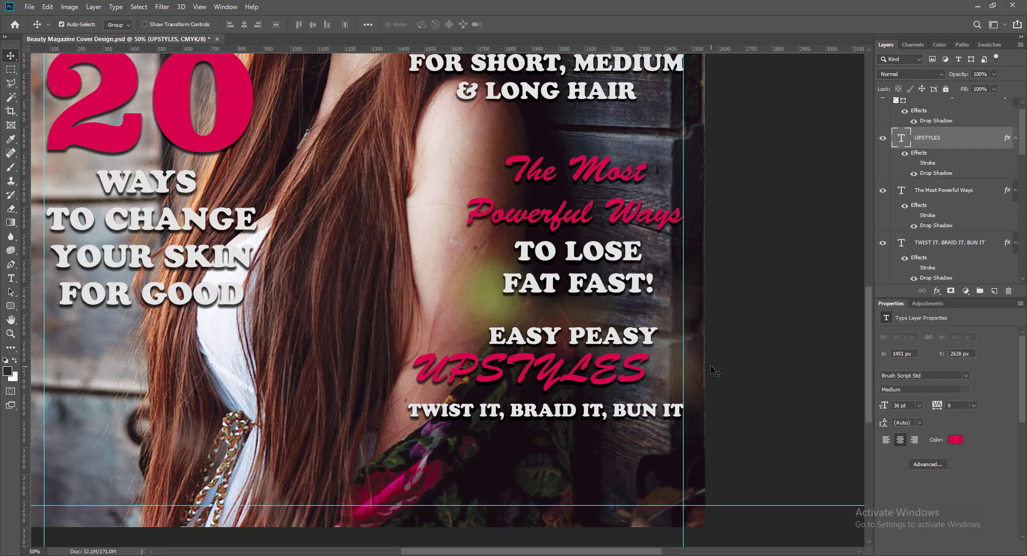
pyautogui.hotkey('shift', 'Right')
pyautogui.hotkey('shift', 'Right')
pyautogui.hotkey('shift', 'Right')
pyautogui.hotkey('alt', '[')
pyautogui.hotkey('alt', '[')
pyautogui.hotkey('alt', '[')
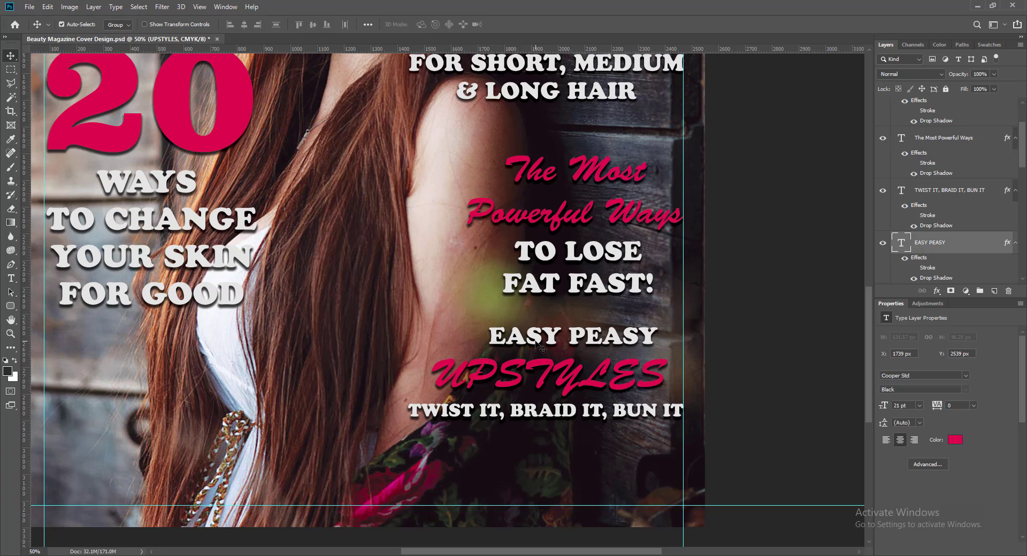
pyautogui.hotkey('shift', 'Left')
pyautogui.hotkey('shift', 'Left')
pyautogui.hotkey('shift', 'Left')
pyautogui.hotkey('shift', 'Left')
pyautogui.hotkey('shift', 'Left')
pyautogui.hotkey('shift', 'Left')
pyautogui.hotkey('shift', 'Left')
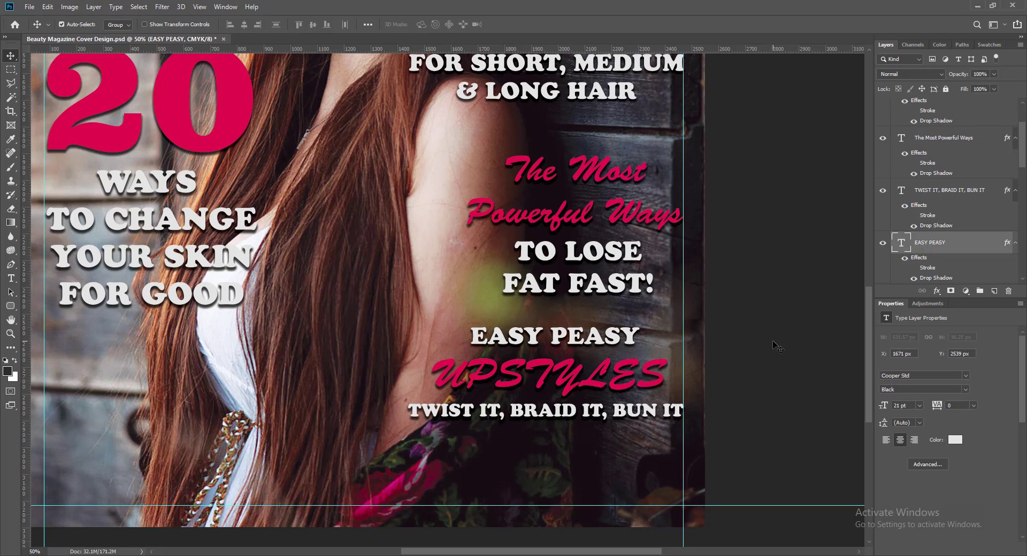
pyautogui.hotkey('shift', 'Left')
pyautogui.hotkey('shift', 'Left')
# Step: Select the 350, TO LOSE FAT FAST! and EASY PEASY layers together
pyautogui.hotkey('ctrl', '-')
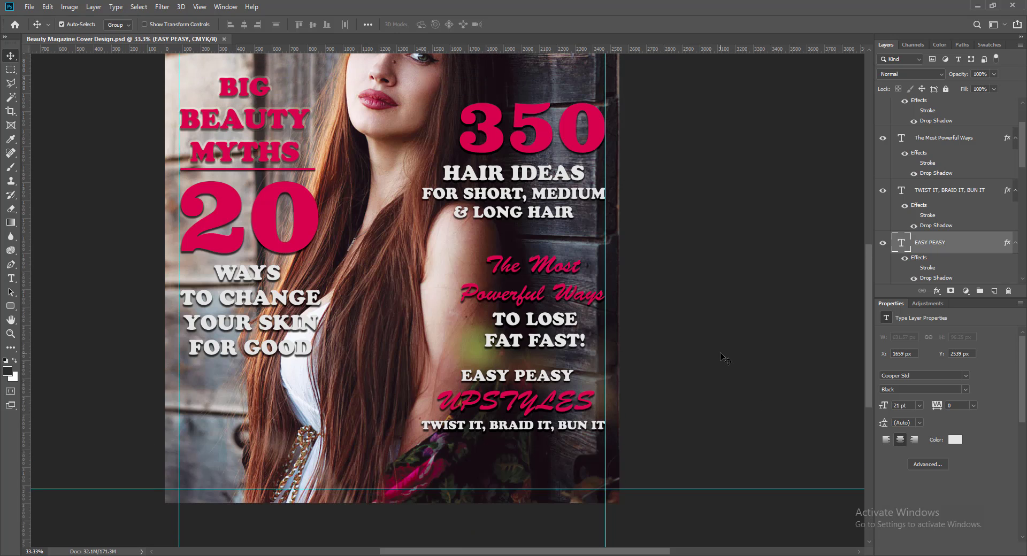
pyautogui.scroll(1, 720, 354)
pyautogui.scroll(2, 720, 354)
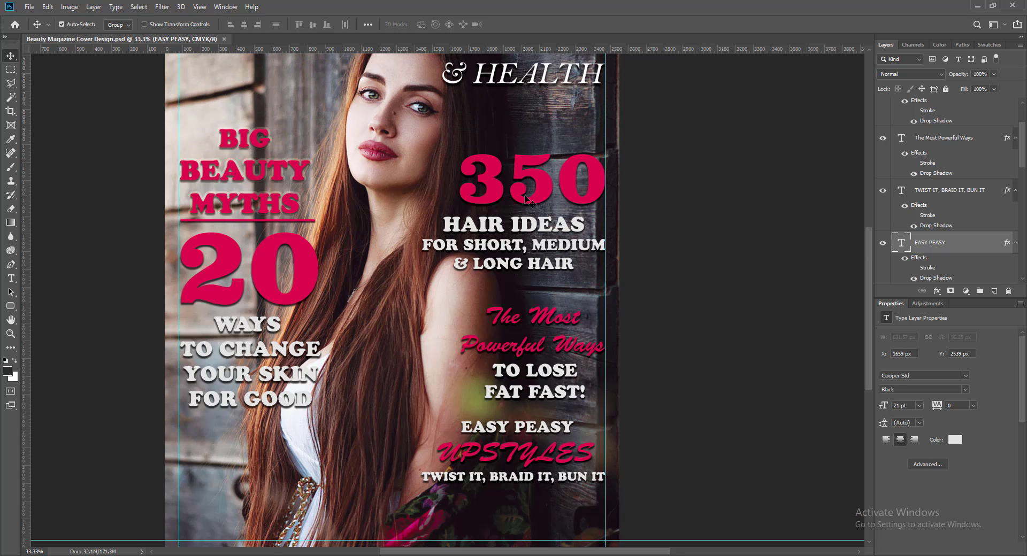
pyautogui.click(543, 188)
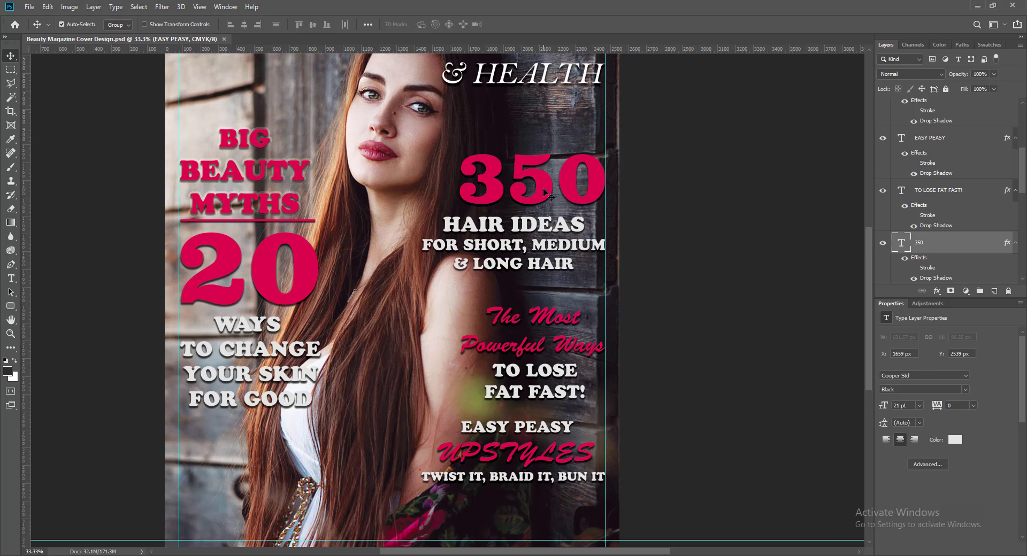
pyautogui.keyDown('shift'); pyautogui.click(510, 323); pyautogui.keyUp('shift')
pyautogui.keyDown('shift'); pyautogui.click(494, 464); pyautogui.keyUp('shift')
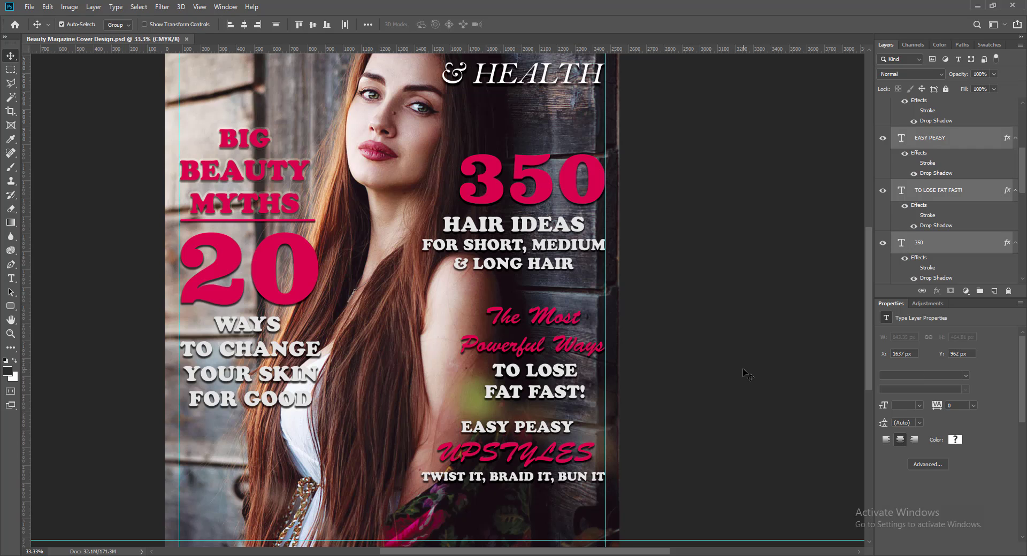
# Step: Scale the selected right-hand headlines down to about 94%
pyautogui.hotkey('ctrl', 't')
pyautogui.moveTo(421, 484)
pyautogui.mouseDown()
pyautogui.moveTo(459, 469)
pyautogui.moveTo(432, 463)
pyautogui.mouseUp()
pyautogui.click(512, 24)
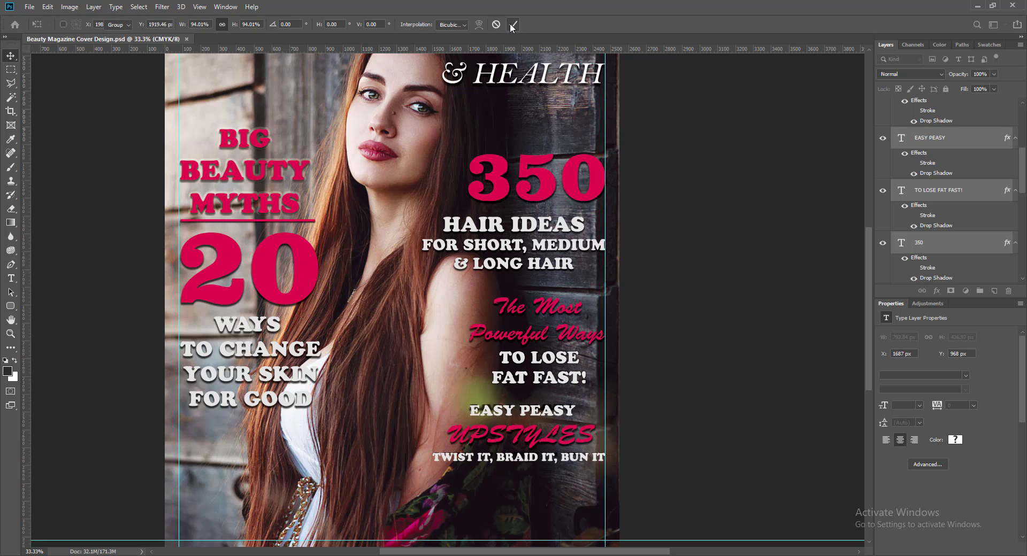
# Step: Raise the 350 HAIR IDEAS block with two upward nudges
pyautogui.click(583, 261)
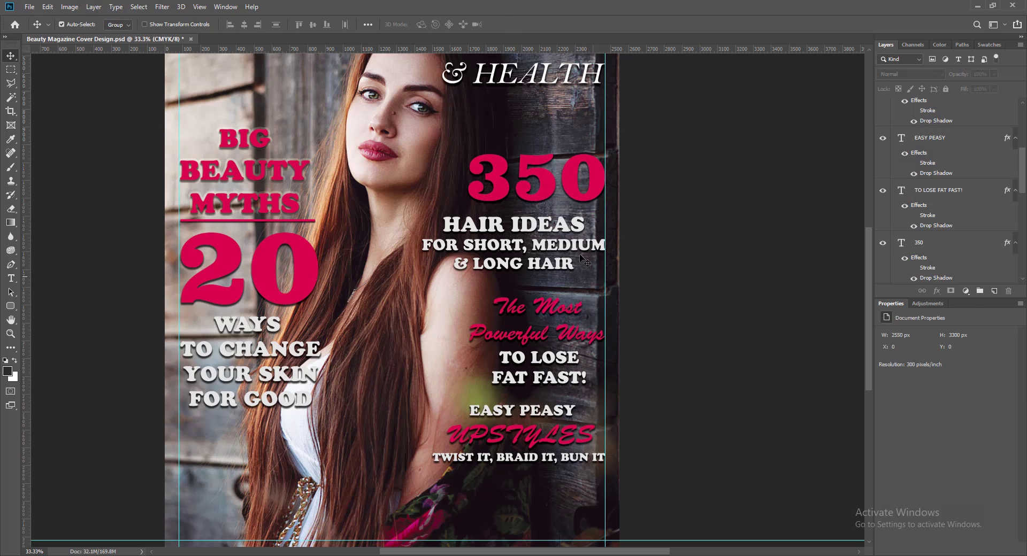
pyautogui.click(941, 242)
pyautogui.hotkey('shift', 'Up')
pyautogui.hotkey('shift', 'Up')
pyautogui.hotkey('shift', 'Up')
pyautogui.hotkey('shift', 'Up')
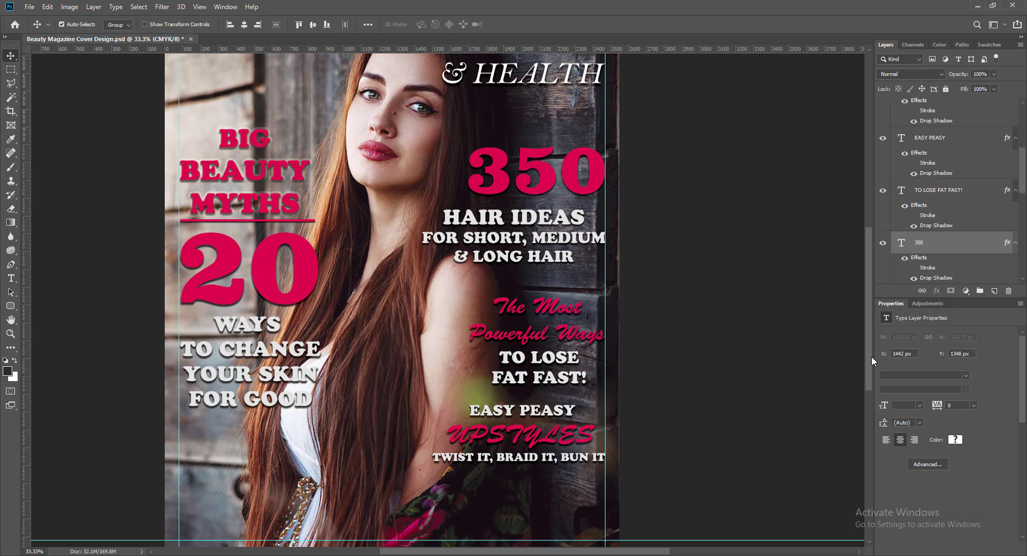
pyautogui.hotkey('shift', 'Up')
pyautogui.hotkey('shift', 'Up')
# Step: Copy the pink divider from under MYTHS to below & LONG HAIR and stretch it leftward
pyautogui.click(296, 222)
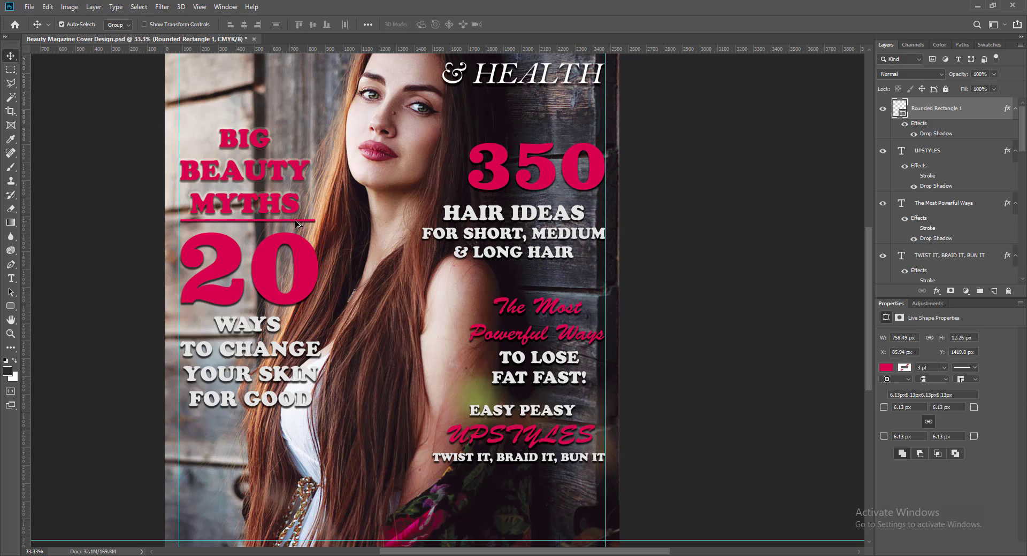
pyautogui.moveTo(297, 222); pyautogui.dragTo(585, 270)
pyautogui.hotkey('ctrl', 't')
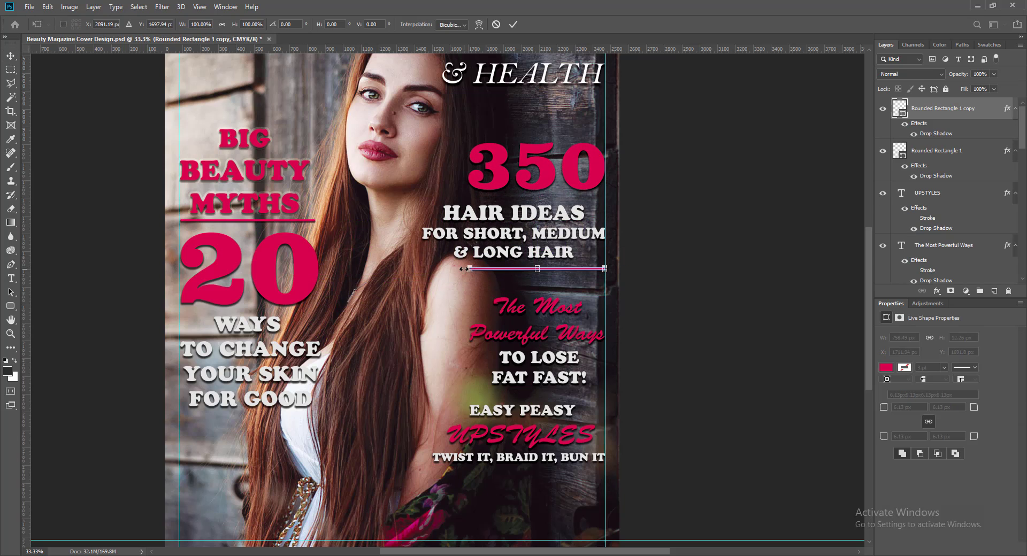
pyautogui.moveTo(463, 269); pyautogui.dragTo(422, 269)
pyautogui.click(512, 24)
pyautogui.click(615, 160)
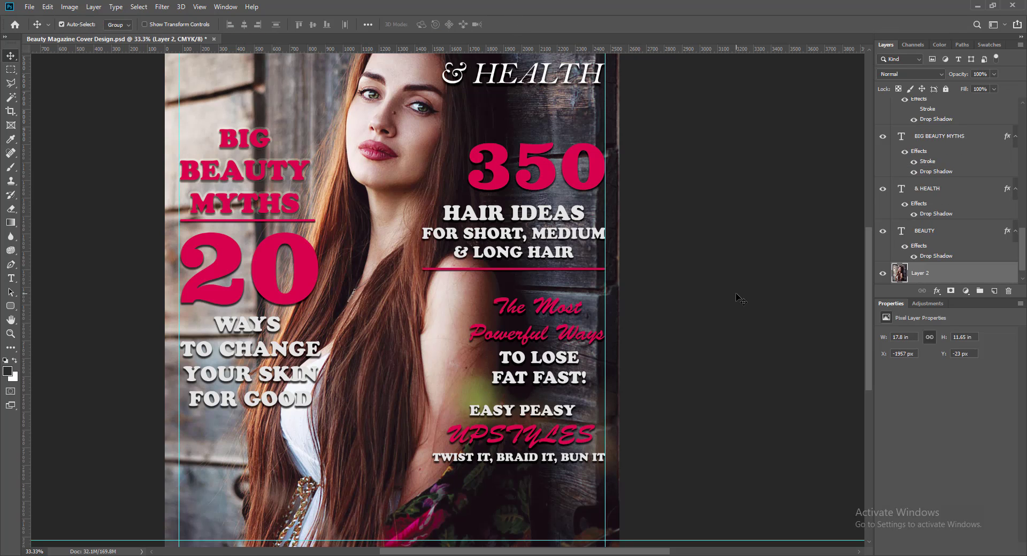
# Step: Nudge The Most Powerful Ways block up slightly
pyautogui.hotkey('alt', '.')
pyautogui.click(802, 337)
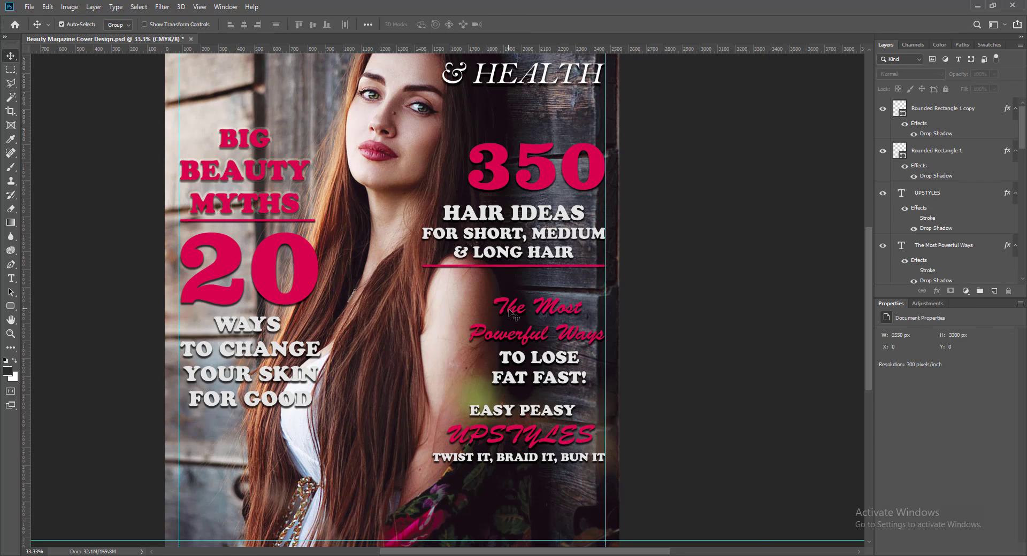
pyautogui.click(513, 314)
pyautogui.hotkey('shift', 'Up')
pyautogui.hotkey('shift', 'Up')
pyautogui.hotkey('shift', 'Up')
pyautogui.hotkey('shift', 'Up')
pyautogui.hotkey('shift', 'Up')
pyautogui.hotkey('shift', 'Up')
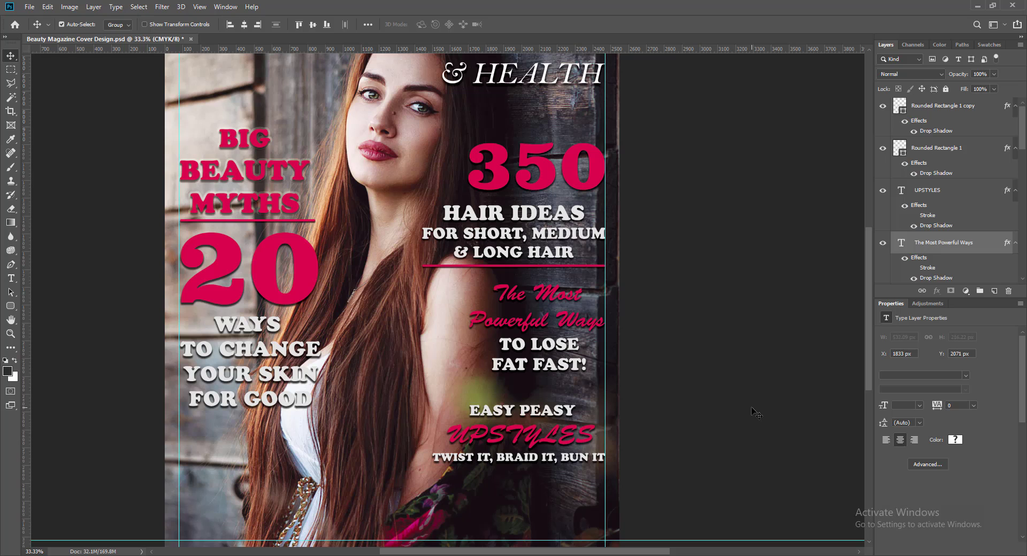
pyautogui.scroll(3, 752, 412)
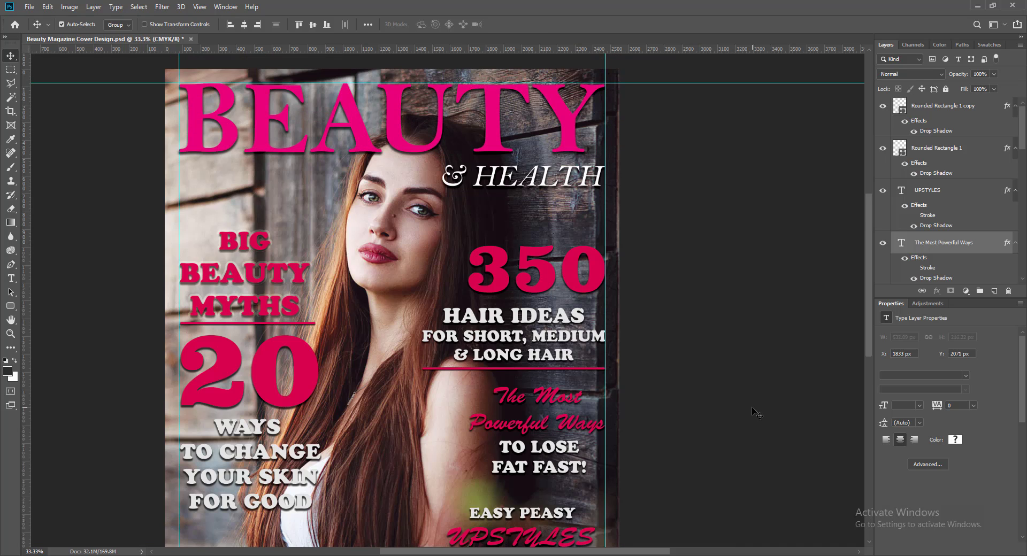
# Step: Select 350, HAIR IDEAS and the pink divider and move them up together
pyautogui.scroll(-3, 755, 413)
pyautogui.scroll(1, 753, 412)
pyautogui.click(551, 213)
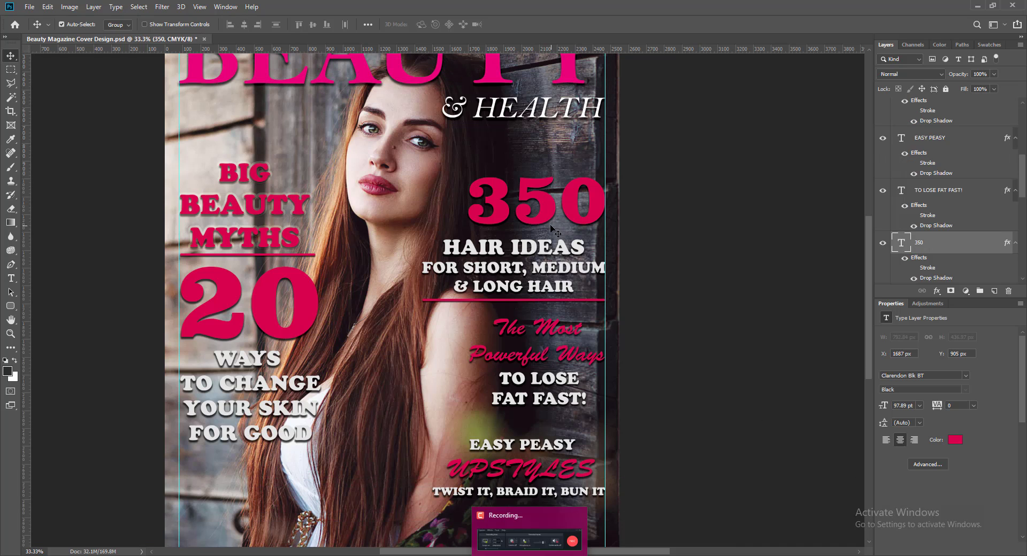
pyautogui.click(538, 301)
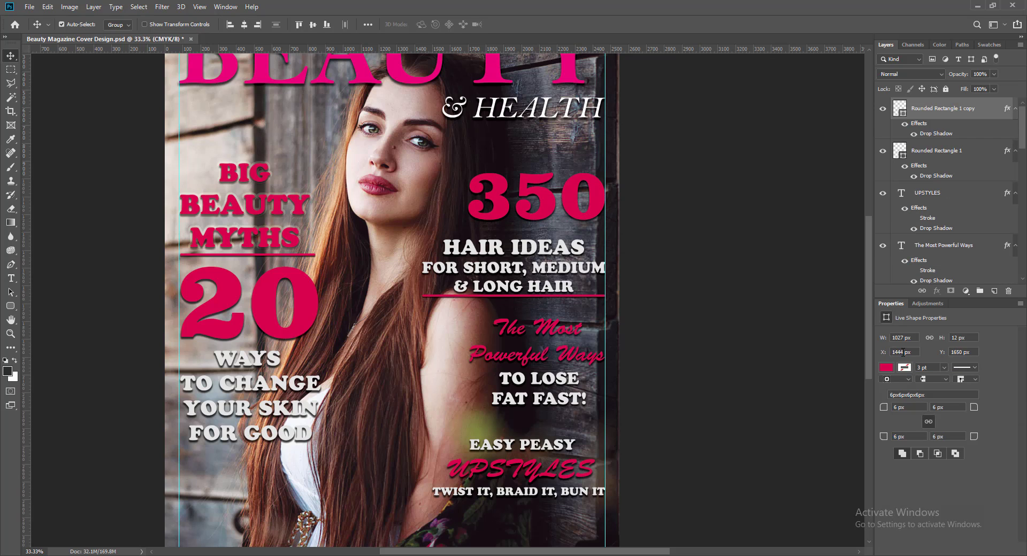
pyautogui.click(536, 256)
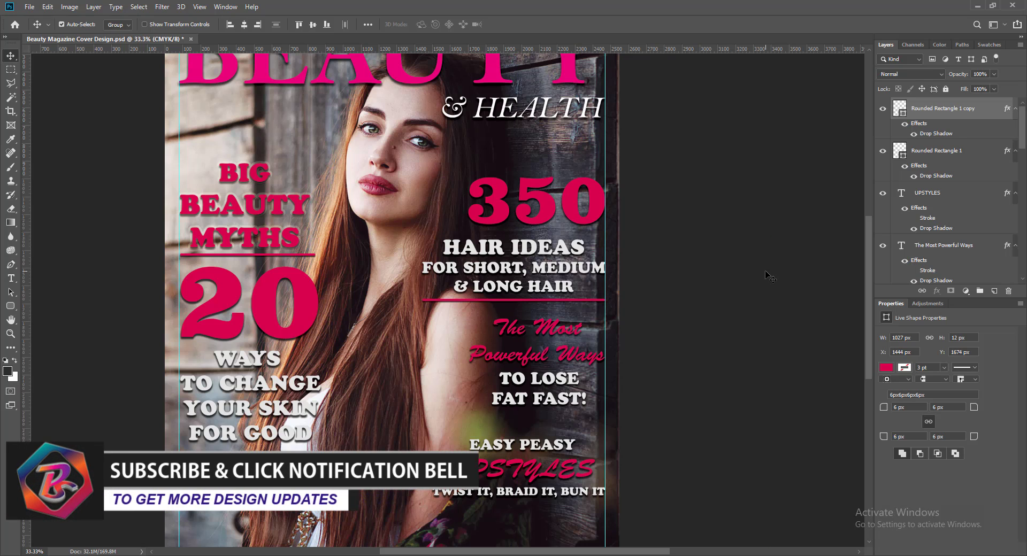
pyautogui.hotkey('shift', 'Down')
pyautogui.hotkey('shift', 'Down')
pyautogui.hotkey('shift', 'Down')
pyautogui.click(518, 252)
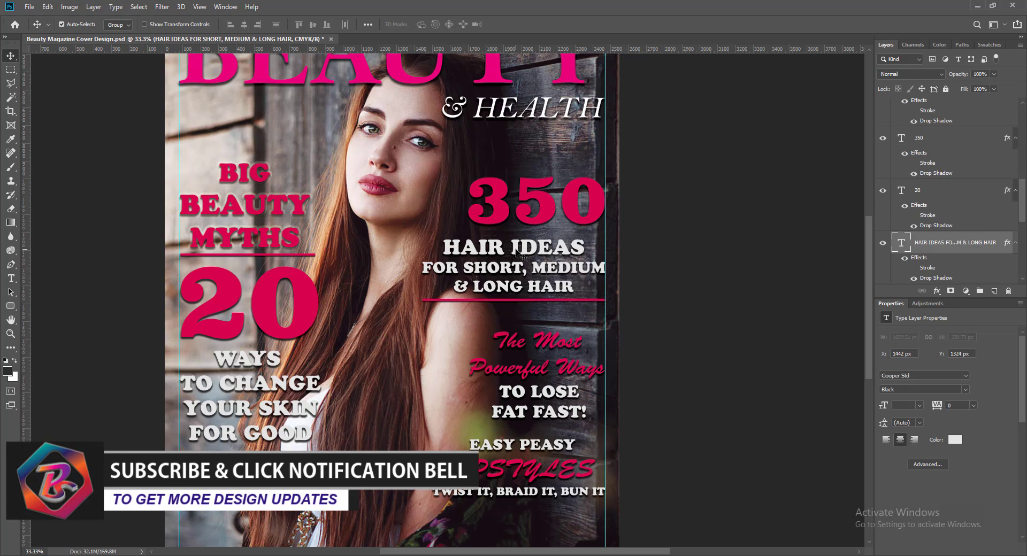
pyautogui.keyDown('shift'); pyautogui.click(548, 209); pyautogui.keyUp('shift')
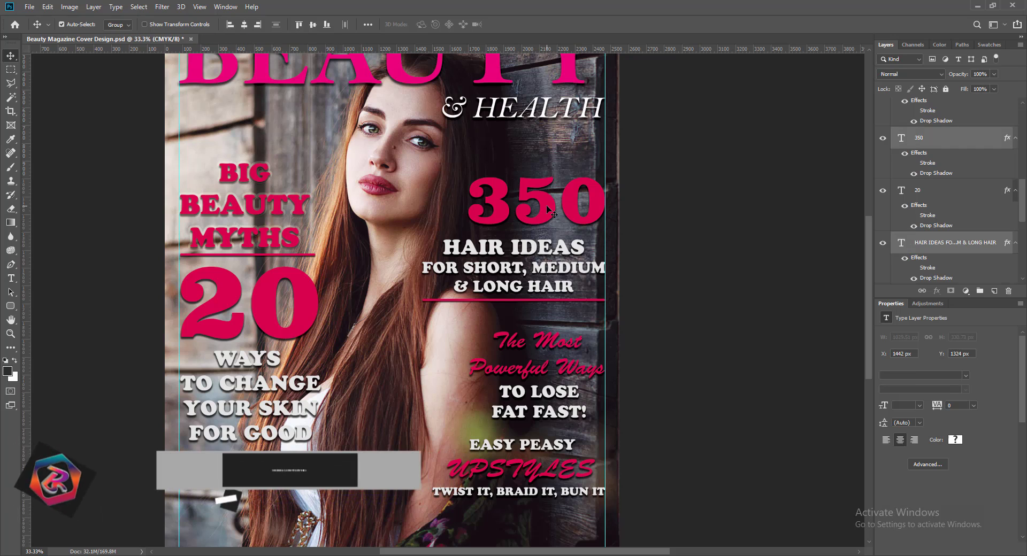
pyautogui.keyDown('shift'); pyautogui.click(513, 300); pyautogui.keyUp('shift')
pyautogui.hotkey('shift', 'Up')
pyautogui.hotkey('shift', 'Up')
pyautogui.hotkey('shift', 'Up')
pyautogui.hotkey('shift', 'Up')
pyautogui.hotkey('shift', 'Up')
pyautogui.hotkey('shift', 'Up')
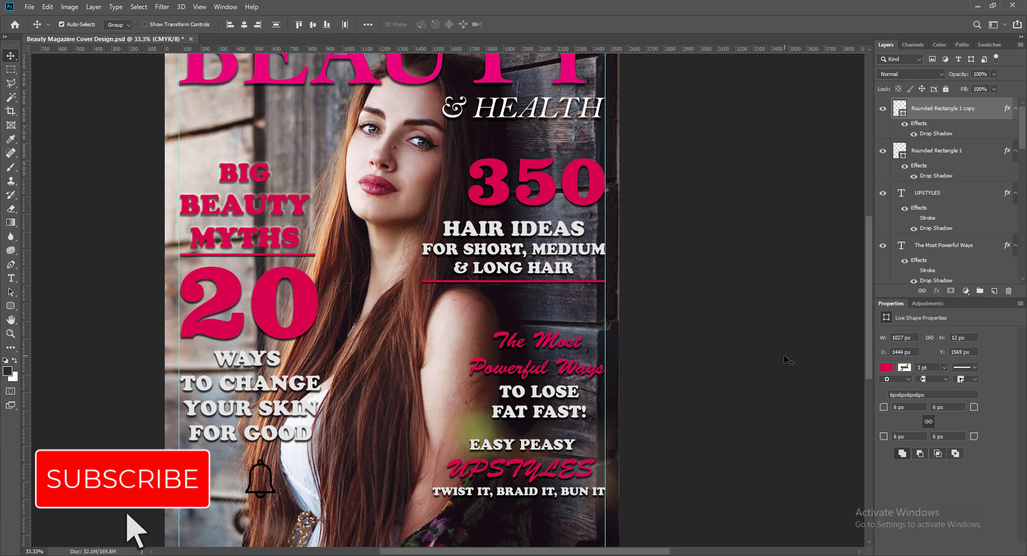
# Step: Nudge the 350 headline left and slightly down to line up above HAIR IDEAS
pyautogui.click(698, 326)
pyautogui.click(544, 190)
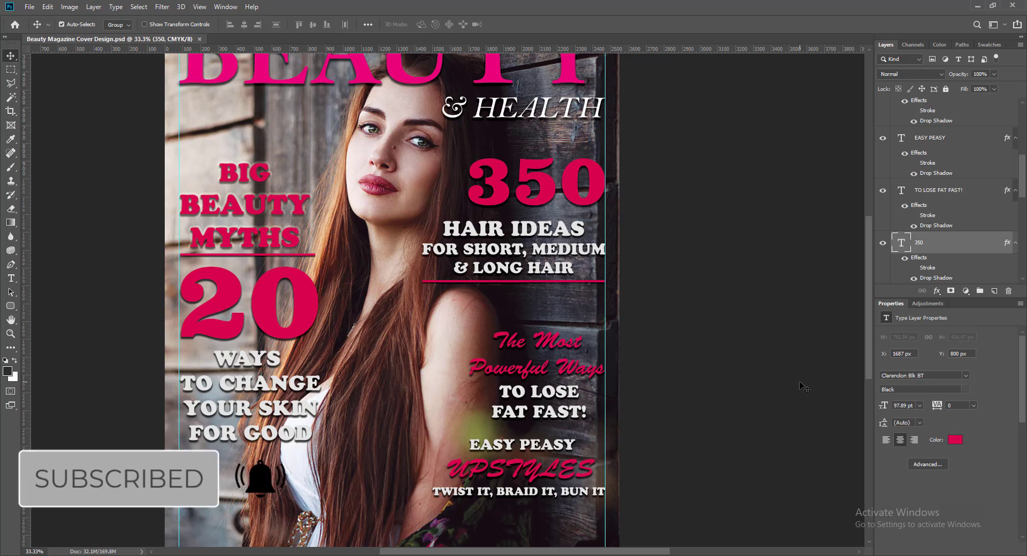
pyautogui.hotkey('shift', 'Left')
pyautogui.hotkey('shift', 'Left')
pyautogui.hotkey('shift', 'Left')
pyautogui.hotkey('shift', 'Left')
pyautogui.hotkey('shift', 'Left')
pyautogui.hotkey('shift', 'Left')
pyautogui.hotkey('shift', 'Left')
pyautogui.hotkey('shift', 'Left')
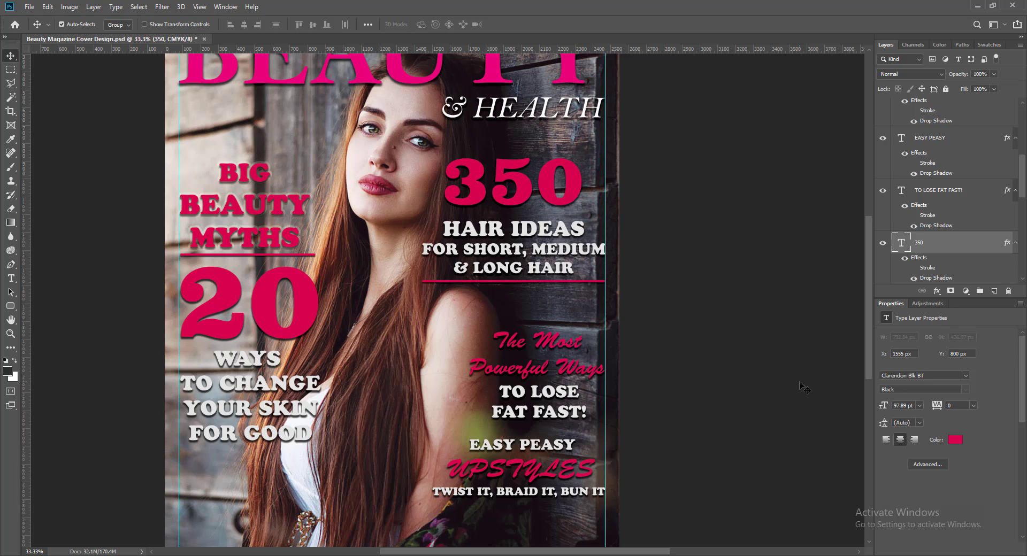
pyautogui.press('Down')
pyautogui.press('Down')
pyautogui.press('Down')
pyautogui.press('Right')
pyautogui.press('Right')
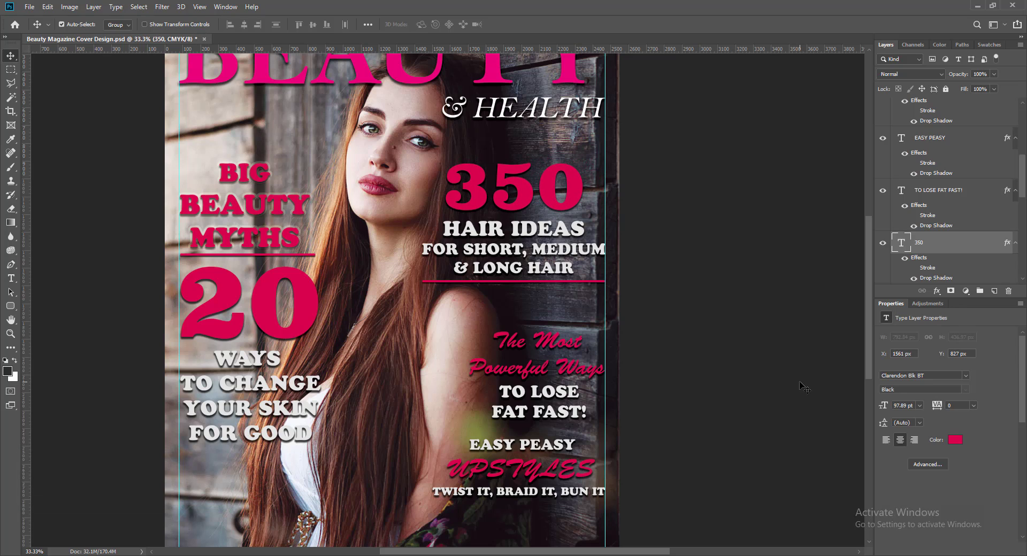
pyautogui.press('Down')
pyautogui.press('Down')
pyautogui.press('Down')
pyautogui.press('Down')
pyautogui.press('Down')
pyautogui.press('Down')
pyautogui.press('Down')
pyautogui.press('Down')
pyautogui.press('Down')
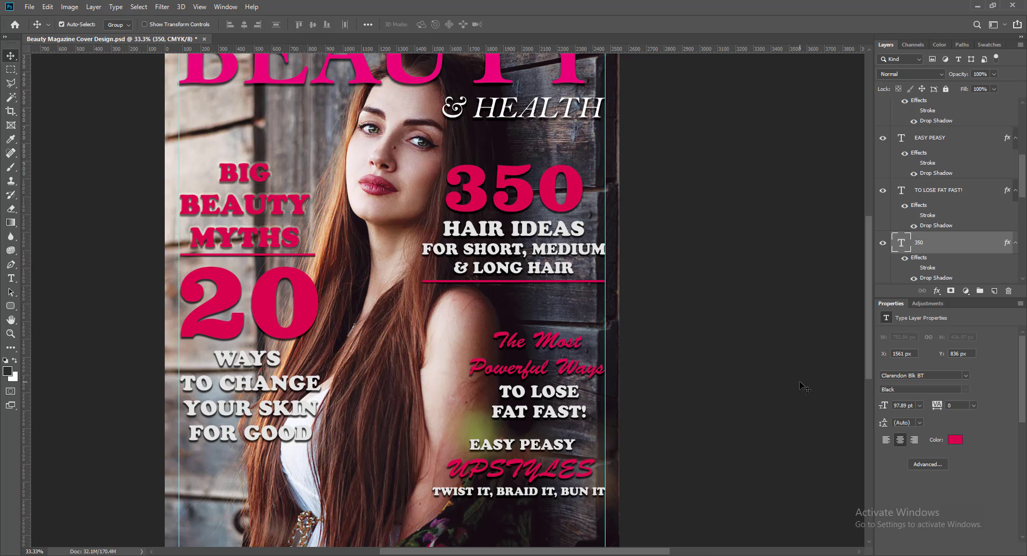
pyautogui.click(804, 386)
# Step: Move The Most Powerful Ways and TO LOSE FAT FAST! text blocks up together
pyautogui.click(521, 332)
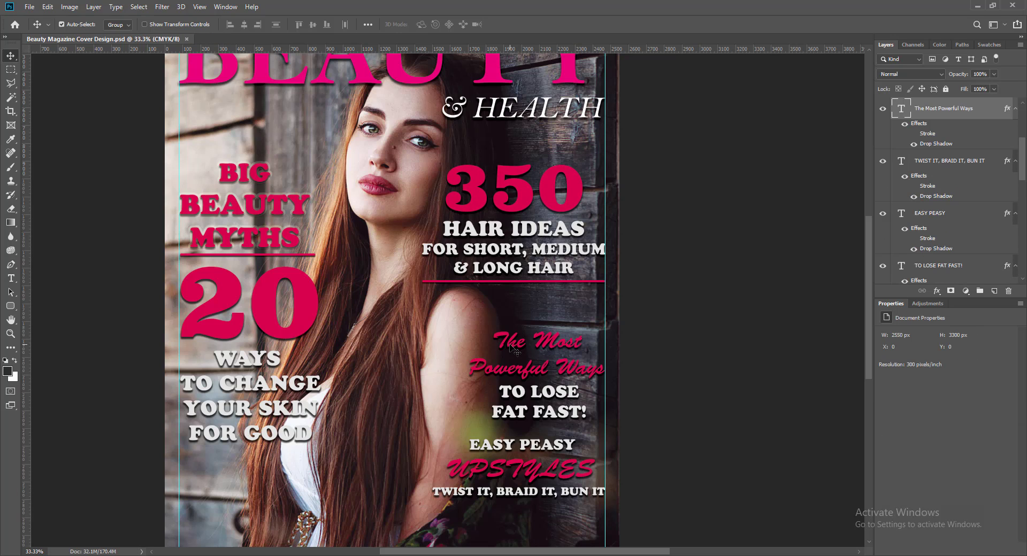
pyautogui.keyDown('shift'); pyautogui.click(528, 397); pyautogui.keyUp('shift')
pyautogui.hotkey('shift', 'Up')
pyautogui.hotkey('shift', 'Up')
pyautogui.hotkey('shift', 'Up')
pyautogui.hotkey('shift', 'Up')
pyautogui.hotkey('shift', 'Up')
pyautogui.hotkey('shift', 'Up')
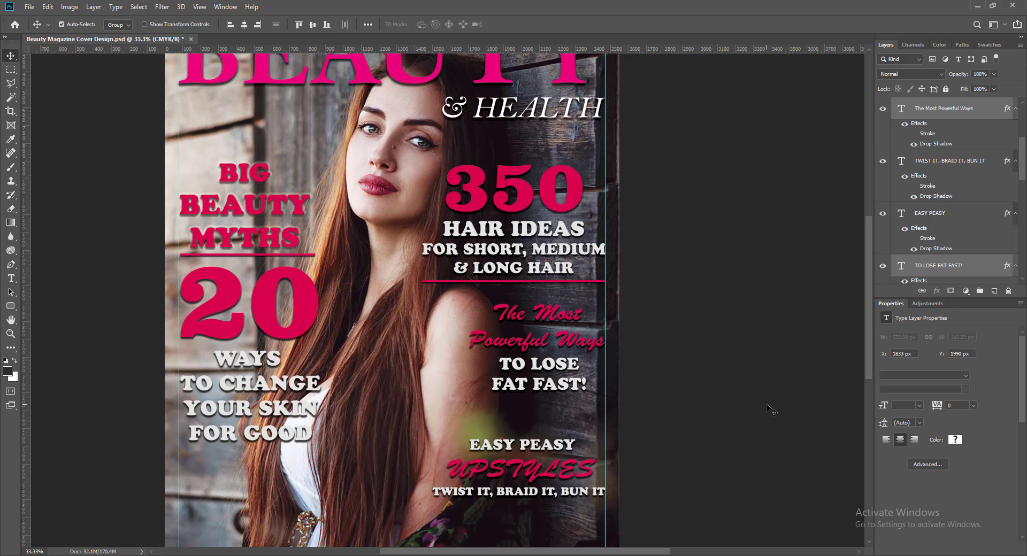
pyautogui.hotkey('shift', 'Up')
pyautogui.hotkey('shift', 'Up')
pyautogui.hotkey('shift', 'Up')
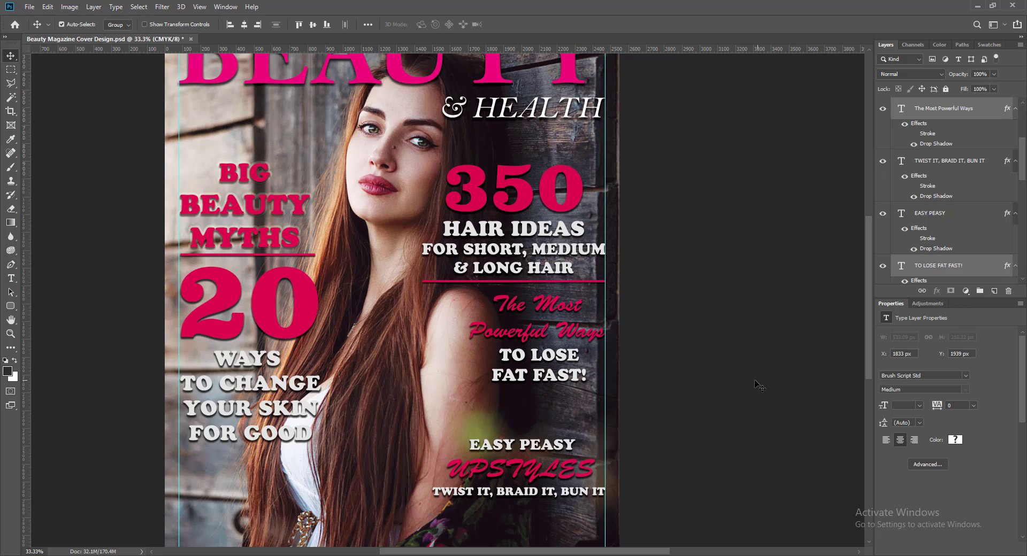
# Step: Enlarge The Most Powerful Ways script line with Free Transform
pyautogui.click(469, 327)
pyautogui.hotkey('ctrl', 't')
pyautogui.moveTo(467, 317); pyautogui.dragTo(453, 318)
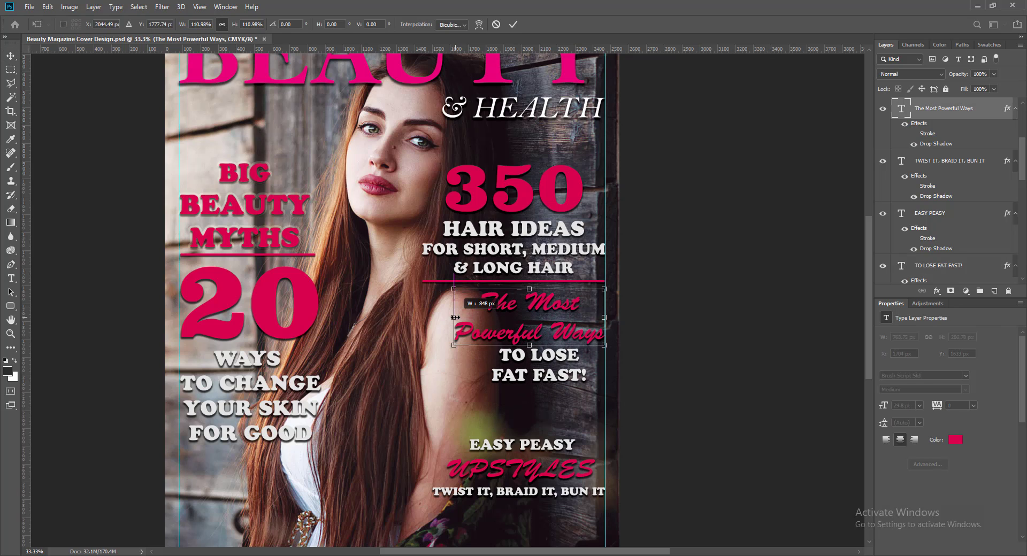
pyautogui.press('Return')
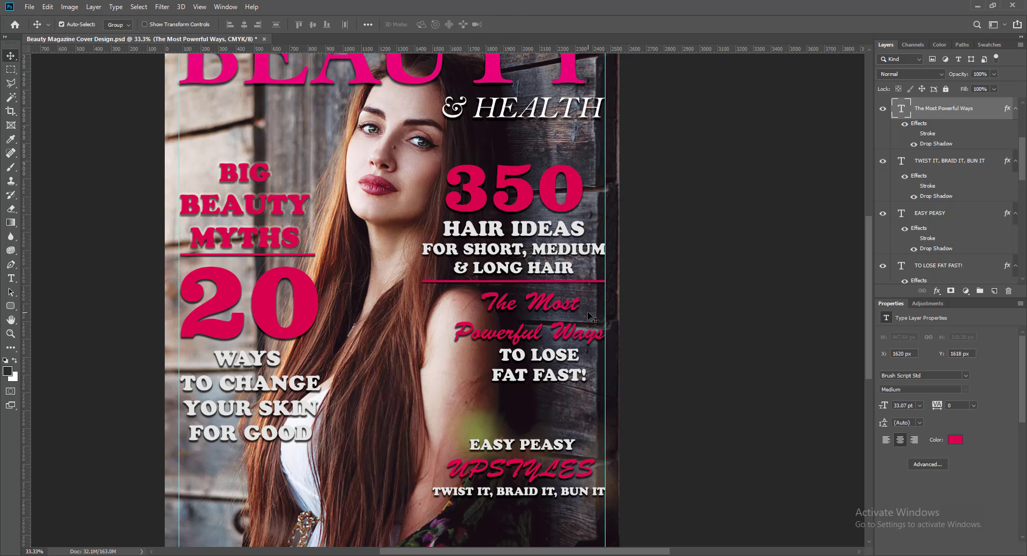
# Step: Nudge both The Most Powerful Ways and TO LOSE FAT FAST! left to realign them
pyautogui.hotkey('shift', 'Left')
pyautogui.hotkey('shift', 'Left')
pyautogui.hotkey('shift', 'Left')
pyautogui.hotkey('shift', 'Left')
pyautogui.hotkey('shift', 'Left')
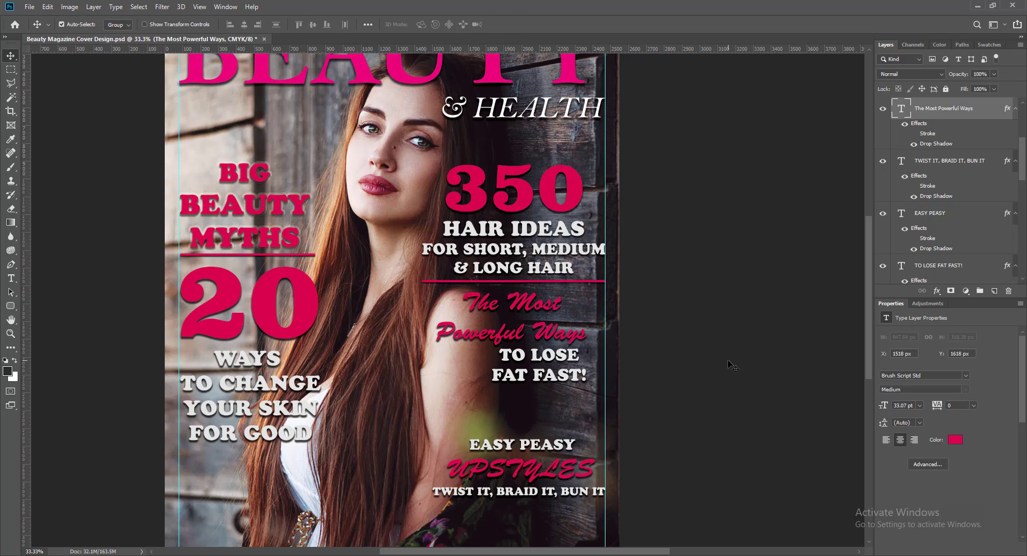
pyautogui.hotkey('shift', 'Left')
pyautogui.hotkey('shift', 'Left')
pyautogui.hotkey('shift', 'Left')
pyautogui.hotkey('shift', 'Left')
pyautogui.hotkey('shift', 'Left')
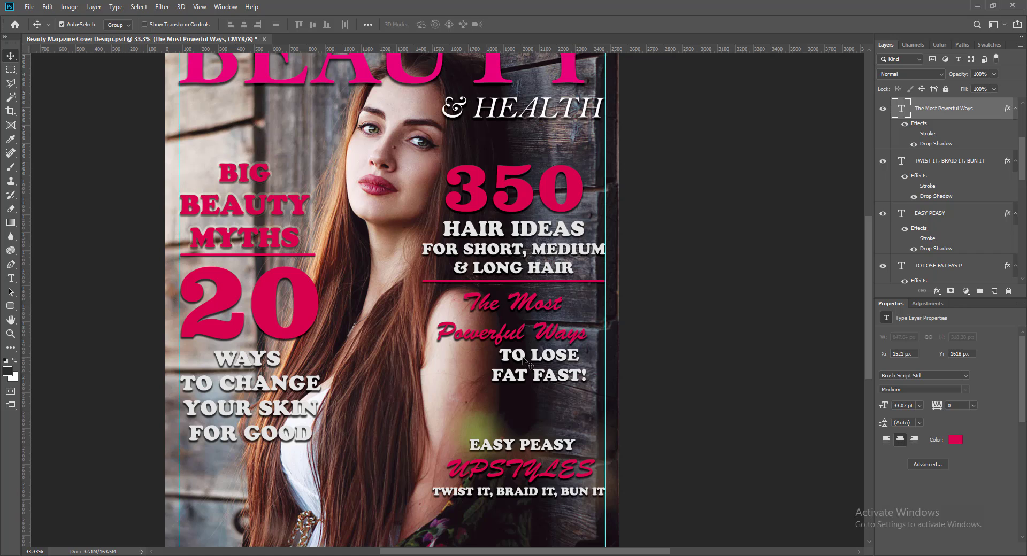
pyautogui.hotkey('alt', '[')
pyautogui.hotkey('alt', '[')
pyautogui.hotkey('alt', '[')
pyautogui.hotkey('shift', 'Down')
pyautogui.hotkey('shift', 'Down')
pyautogui.hotkey('shift', 'Left')
pyautogui.hotkey('shift', 'Left')
pyautogui.hotkey('shift', 'Left')
pyautogui.hotkey('shift', 'Left')
pyautogui.hotkey('shift', 'Left')
pyautogui.hotkey('shift', 'Left')
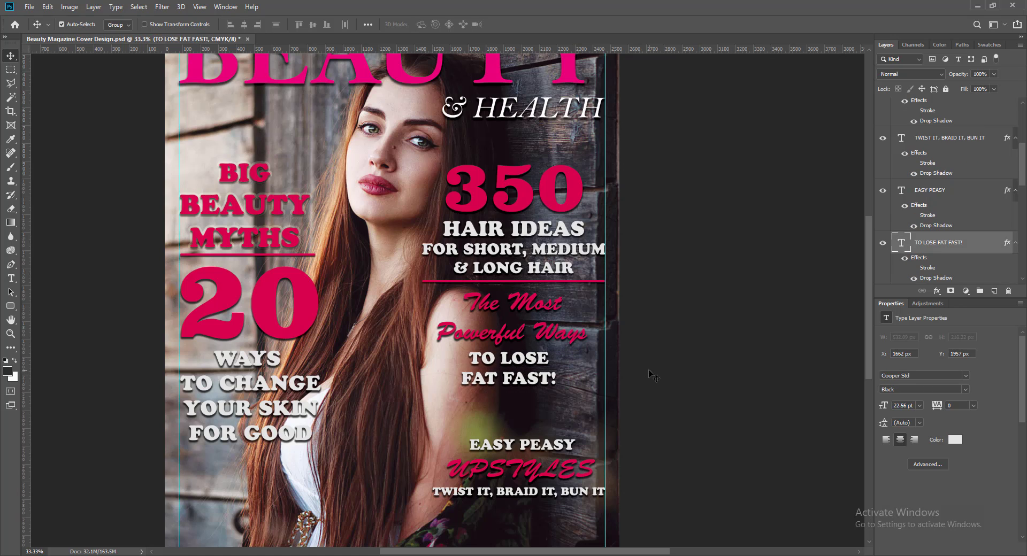
pyautogui.hotkey('shift', 'Left')
pyautogui.hotkey('shift', 'Left')
pyautogui.hotkey('shift', 'Left')
pyautogui.press('Up')
pyautogui.press('Up')
pyautogui.press('Up')
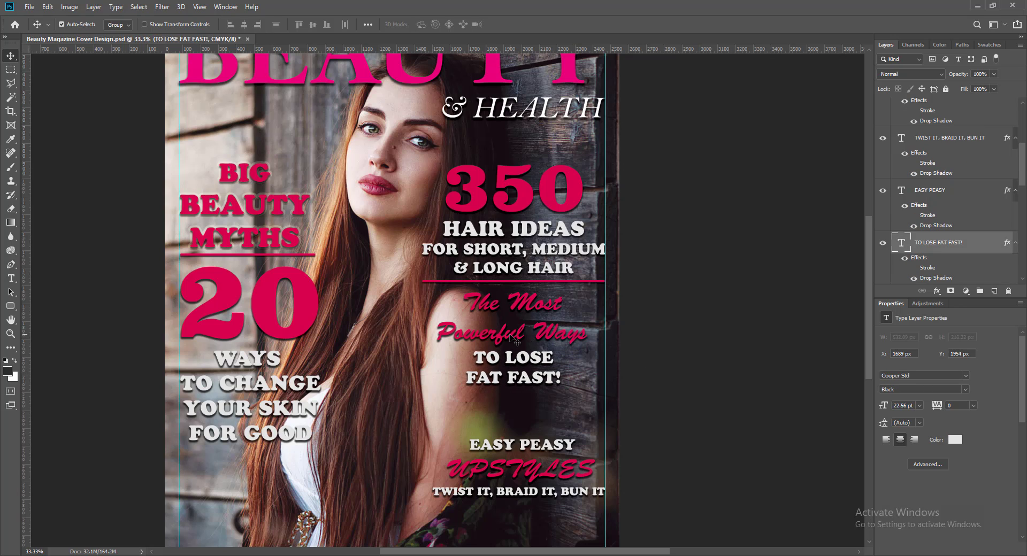
# Step: Shift The Most Powerful Ways slightly back to the right to fine-tune alignment
pyautogui.click(503, 338)
pyautogui.hotkey('shift', 'Right')
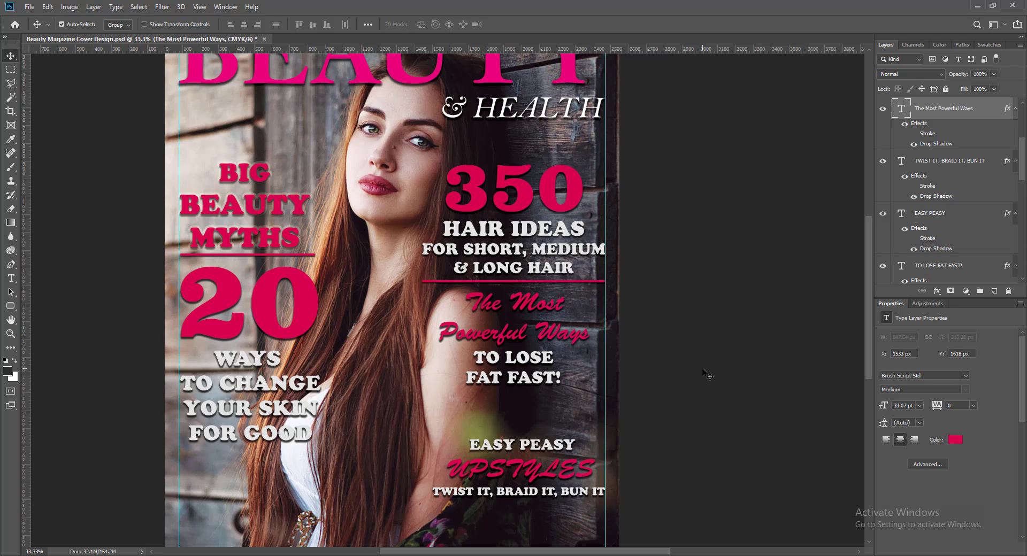
pyautogui.press('Right')
pyautogui.press('Right')
pyautogui.press('Right')
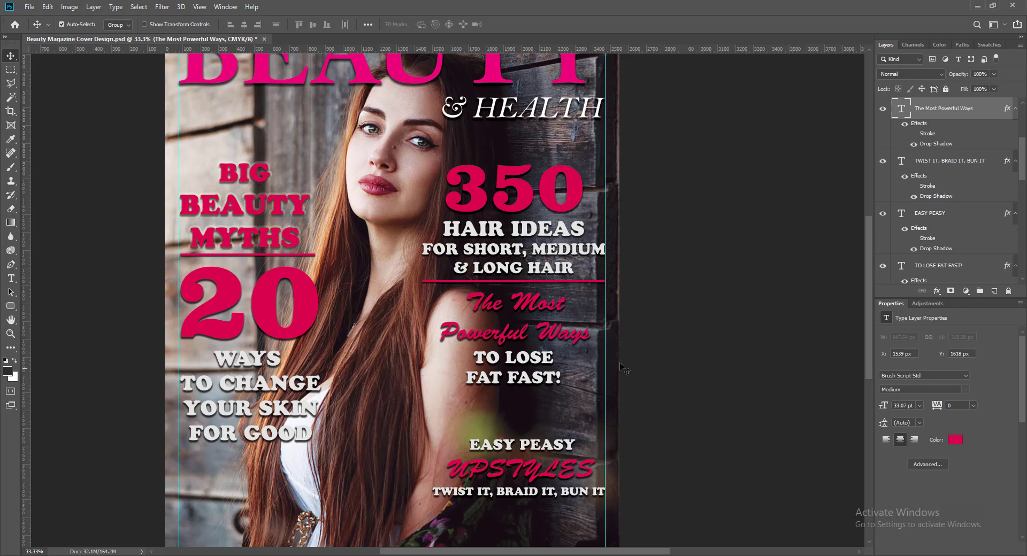
pyautogui.click(502, 361)
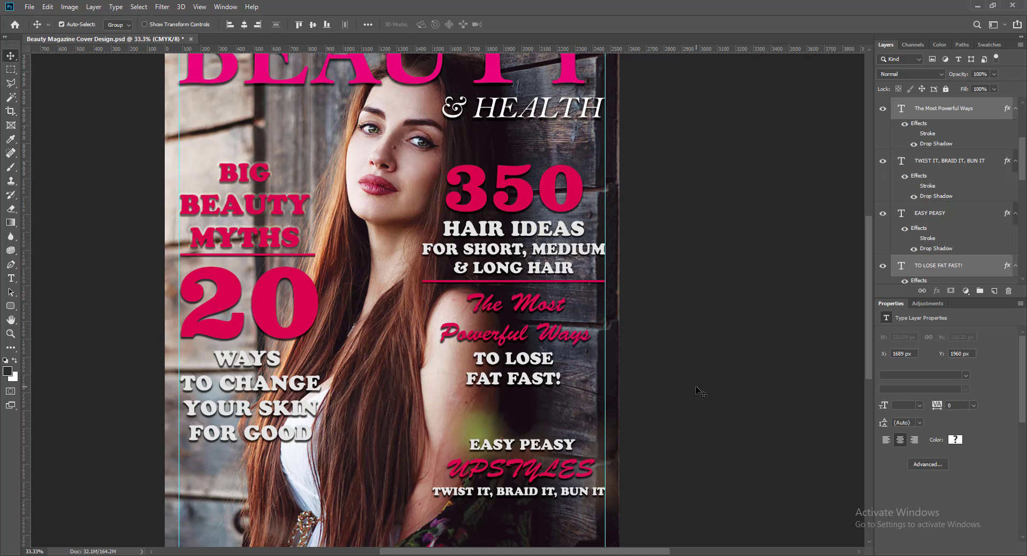
pyautogui.scroll(-2, 700, 392)
pyautogui.scroll(-3, 699, 392)
pyautogui.click(462, 204)
# Step: Copy the pink divider below TO LOSE FAT FAST!, raise the EASY PEASY stack, and save
pyautogui.moveTo(463, 207); pyautogui.dragTo(457, 319)
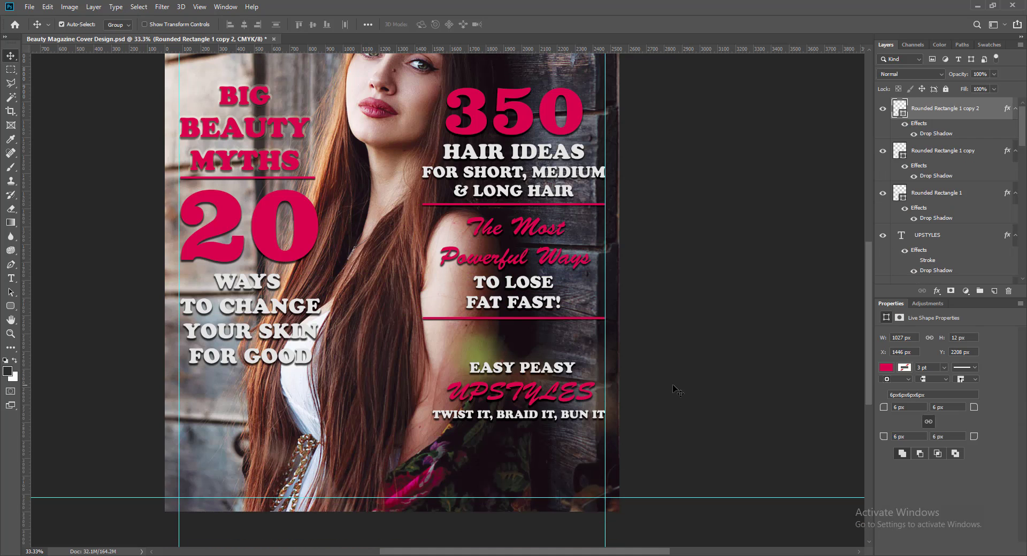
pyautogui.click(506, 374)
pyautogui.keyDown('shift'); pyautogui.click(481, 398); pyautogui.keyUp('shift')
pyautogui.keyDown('shift'); pyautogui.click(468, 419); pyautogui.keyUp('shift')
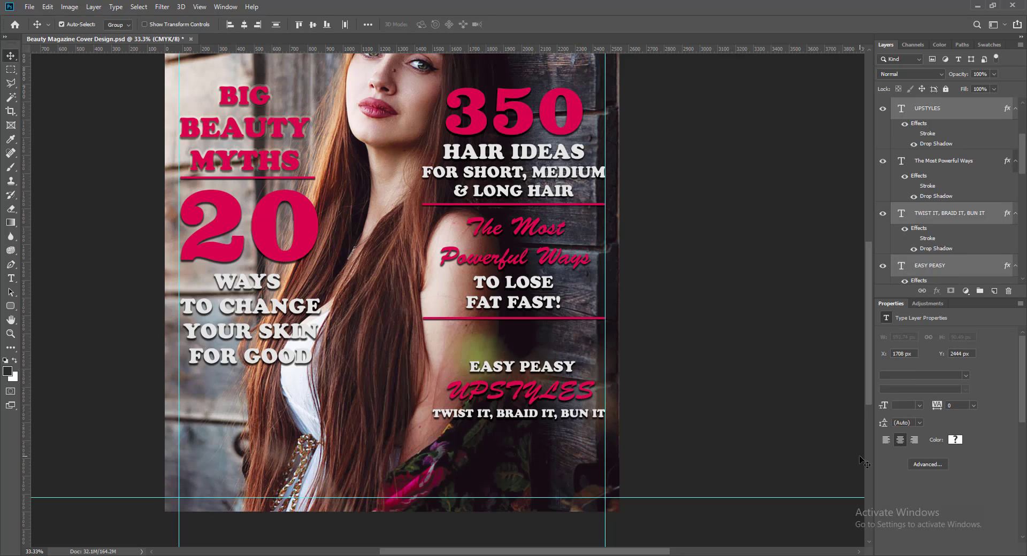
pyautogui.hotkey('shift', 'Up')
pyautogui.hotkey('shift', 'Up')
pyautogui.hotkey('shift', 'Up')
pyautogui.hotkey('shift', 'Up')
pyautogui.hotkey('shift', 'Up')
pyautogui.hotkey('shift', 'Up')
pyautogui.scroll(2, 588, 401)
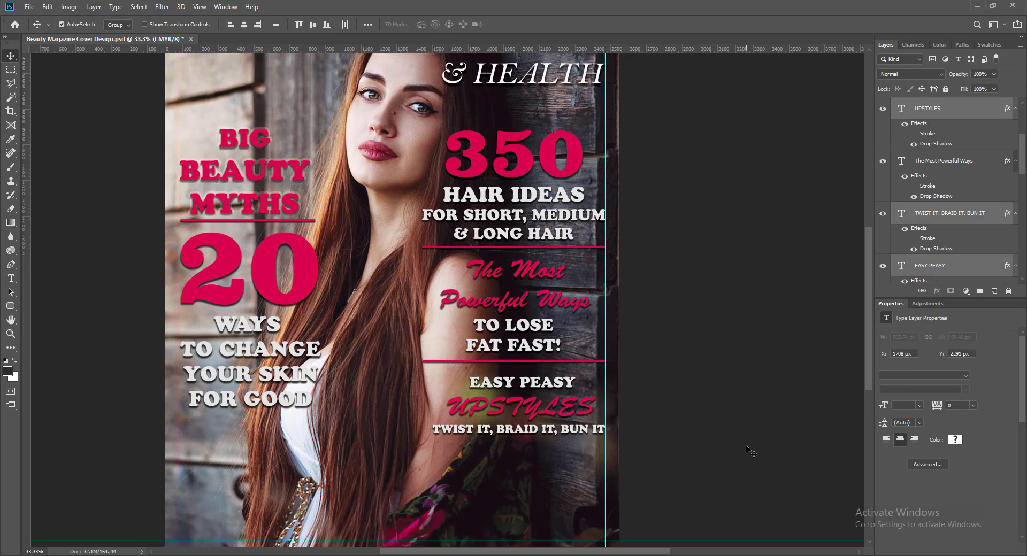
pyautogui.scroll(-2, 534, 374)
pyautogui.hotkey('ctrl', 's')
# Step: Lower the EASY PEASY stack, the new divider and the middle headlines
pyautogui.click(795, 373)
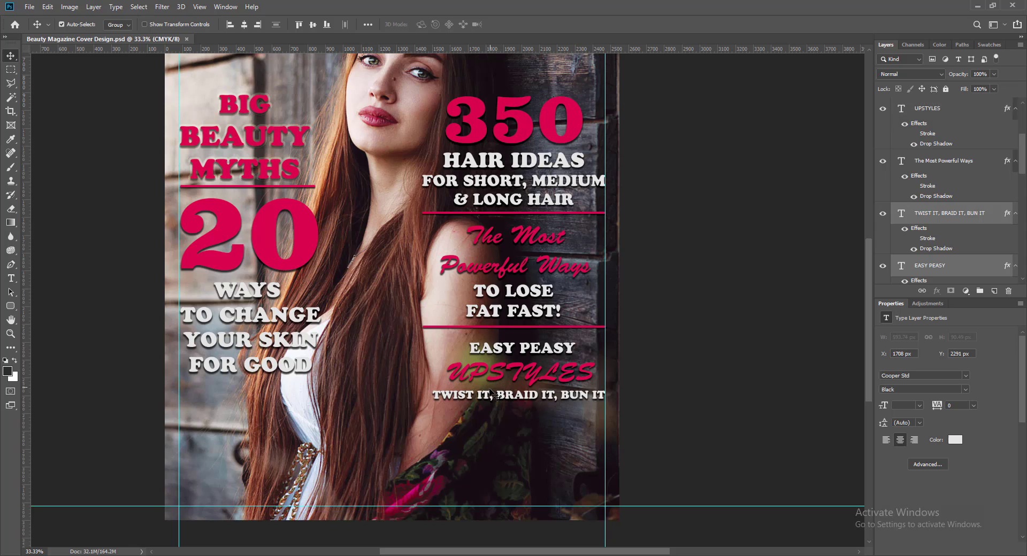
pyautogui.click(500, 350)
pyautogui.keyDown('shift'); pyautogui.click(504, 383); pyautogui.keyUp('shift')
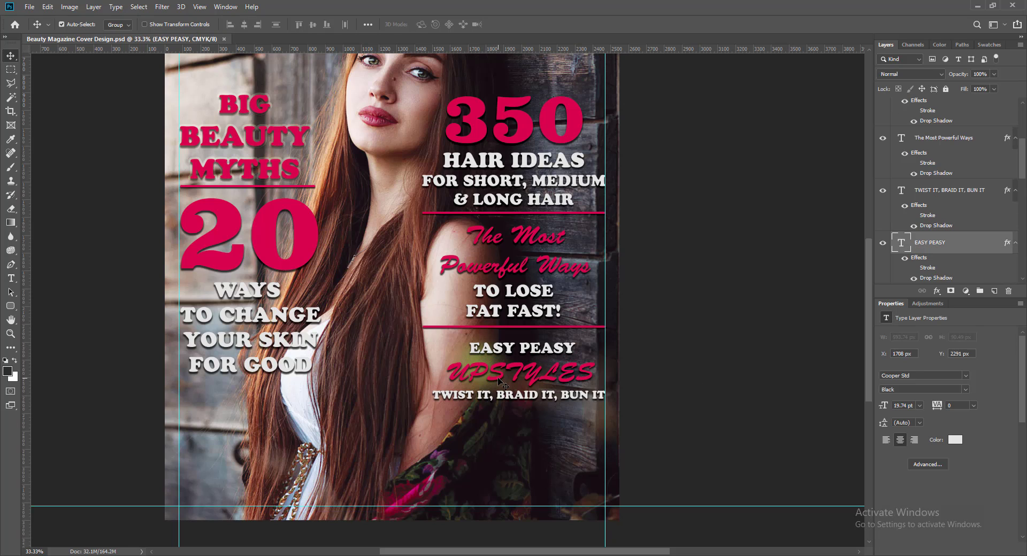
pyautogui.hotkey('shift', 'Down')
pyautogui.hotkey('shift', 'Down')
pyautogui.hotkey('shift', 'Down')
pyautogui.hotkey('shift', 'Down')
pyautogui.hotkey('shift', 'Down')
pyautogui.hotkey('shift', 'Down')
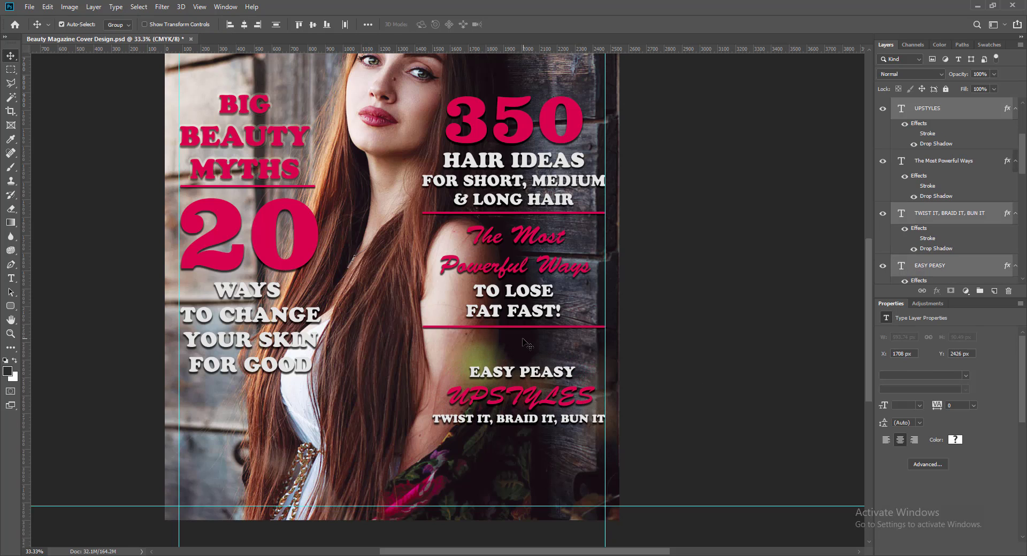
pyautogui.click(527, 327)
pyautogui.hotkey('shift', 'Down')
pyautogui.hotkey('shift', 'Down')
pyautogui.hotkey('shift', 'Down')
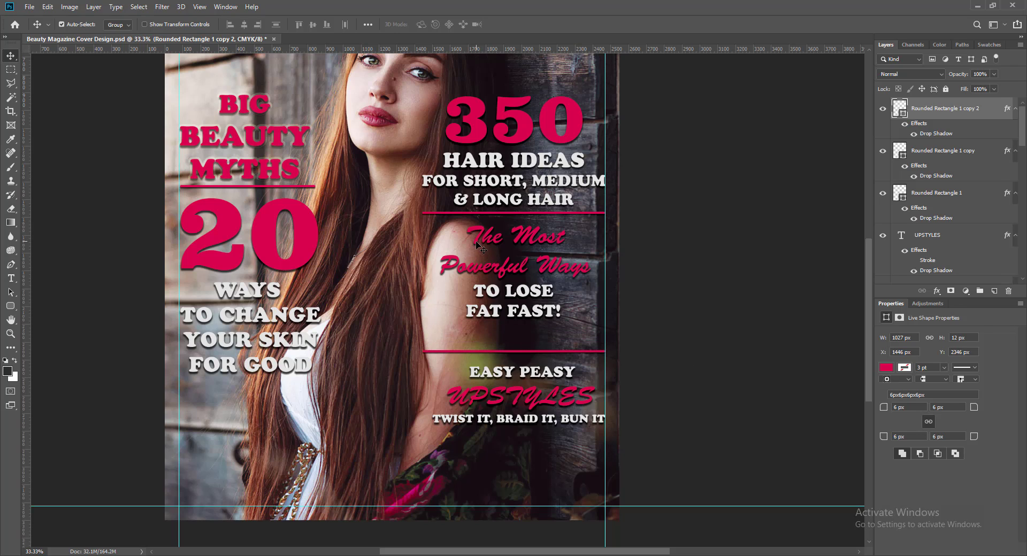
pyautogui.click(480, 246)
pyautogui.keyDown('shift'); pyautogui.click(484, 298); pyautogui.keyUp('shift')
pyautogui.hotkey('shift', 'Down')
pyautogui.hotkey('shift', 'Down')
pyautogui.hotkey('shift', 'Down')
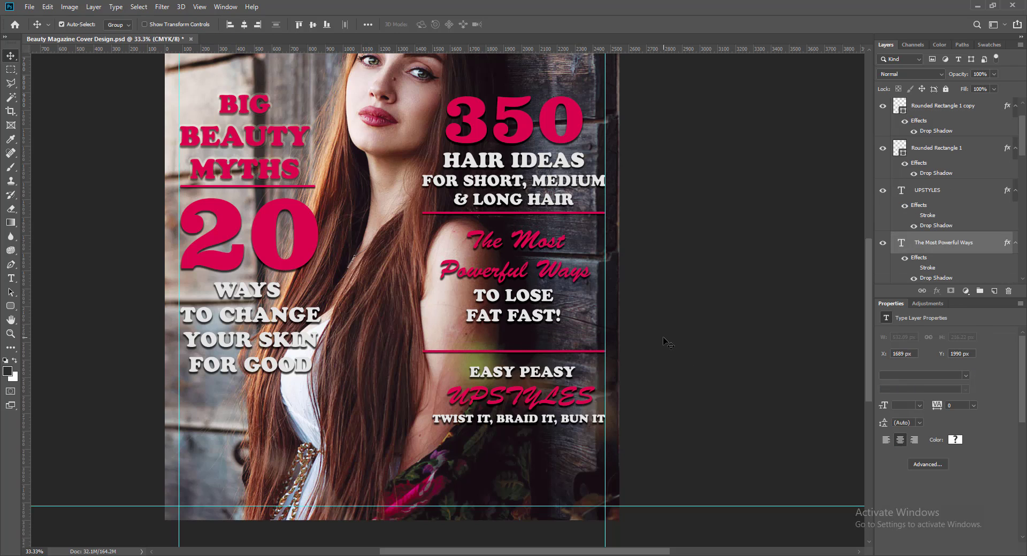
pyautogui.hotkey('shift', 'Down')
pyautogui.hotkey('shift', 'Down')
pyautogui.hotkey('shift', 'Down')
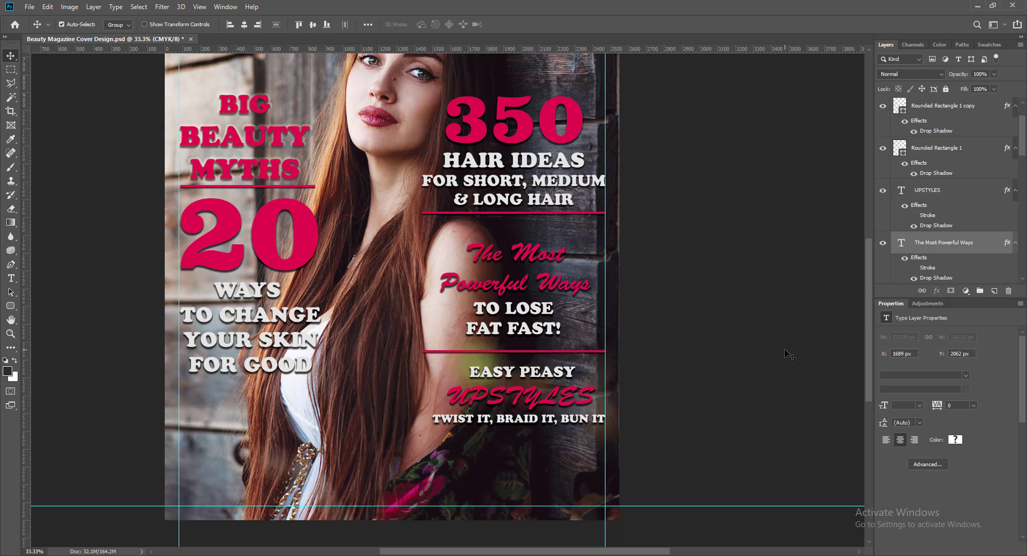
pyautogui.hotkey('shift', 'Down')
# Step: Move the EASY PEASY stack further down and nudge the LONG HAIR divider lower
pyautogui.click(499, 373)
pyautogui.keyDown('shift'); pyautogui.click(510, 423); pyautogui.keyUp('shift')
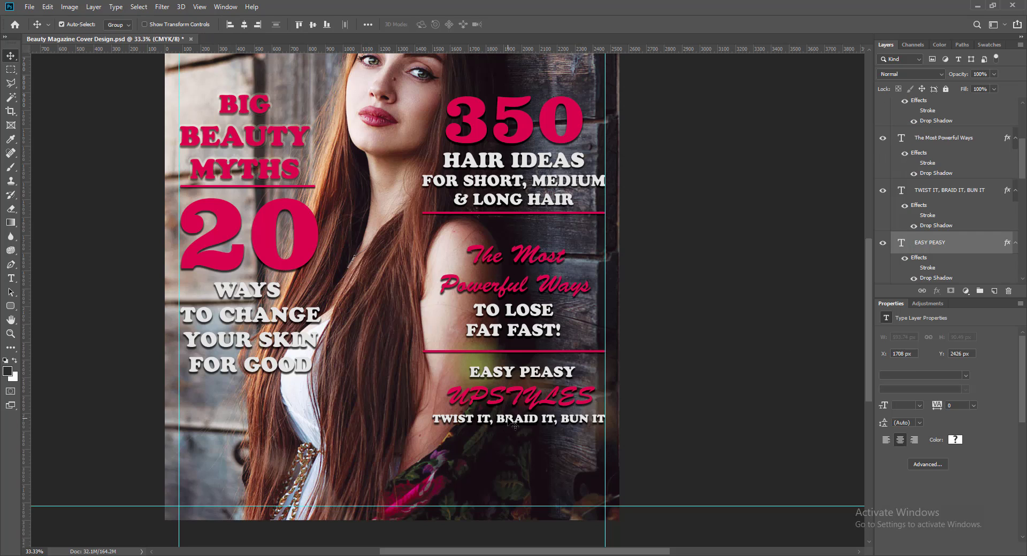
pyautogui.hotkey('shift', 'Down')
pyautogui.hotkey('shift', 'Down')
pyautogui.hotkey('shift', 'Down')
pyautogui.hotkey('shift', 'Down')
pyautogui.hotkey('shift', 'Down')
pyautogui.hotkey('shift', 'Down')
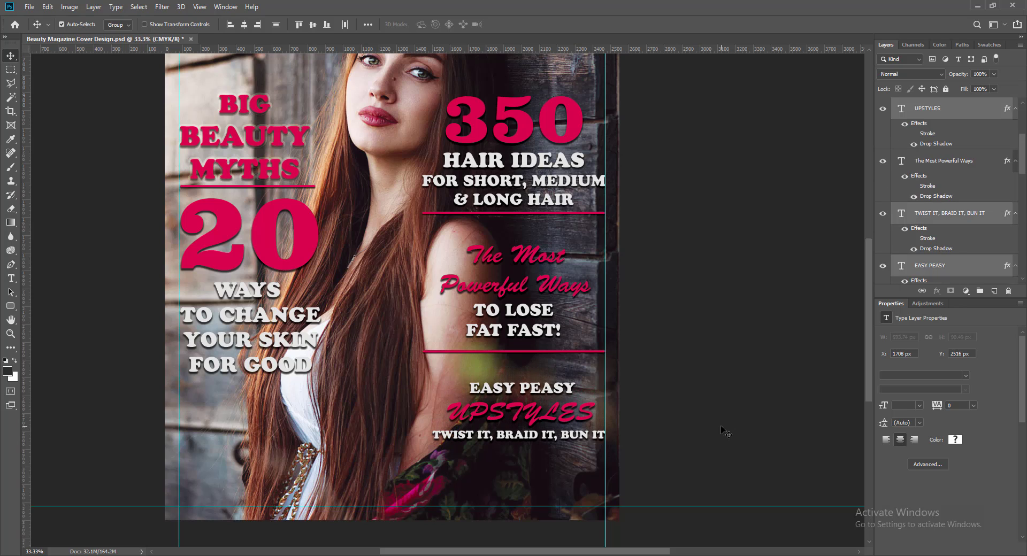
pyautogui.hotkey('shift', 'Down')
pyautogui.hotkey('shift', 'Down')
pyautogui.press('Down')
pyautogui.press('Down')
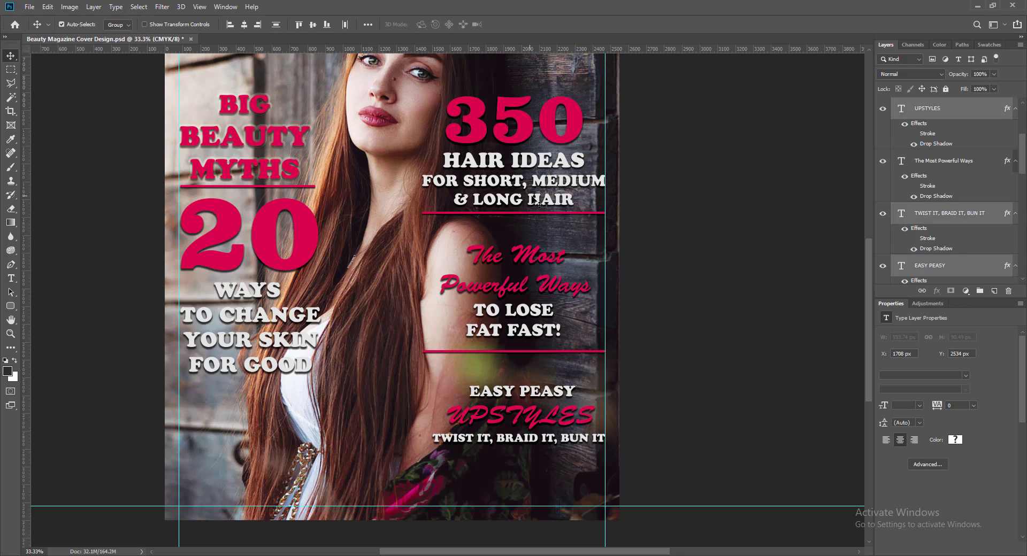
pyautogui.click(509, 213)
pyautogui.hotkey('shift', 'Down')
pyautogui.hotkey('shift', 'Down')
pyautogui.hotkey('shift', 'Down')
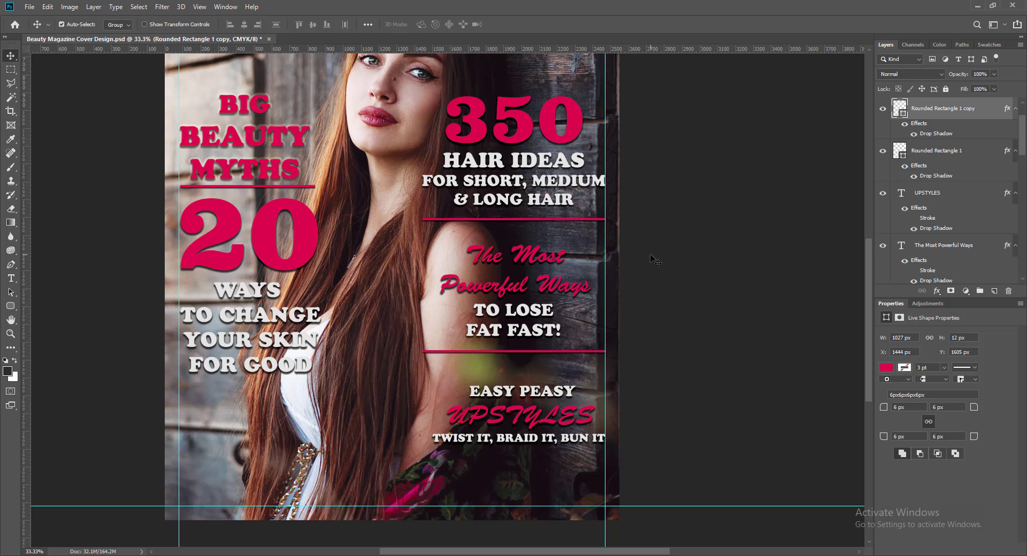
pyautogui.hotkey('shift', 'Down')
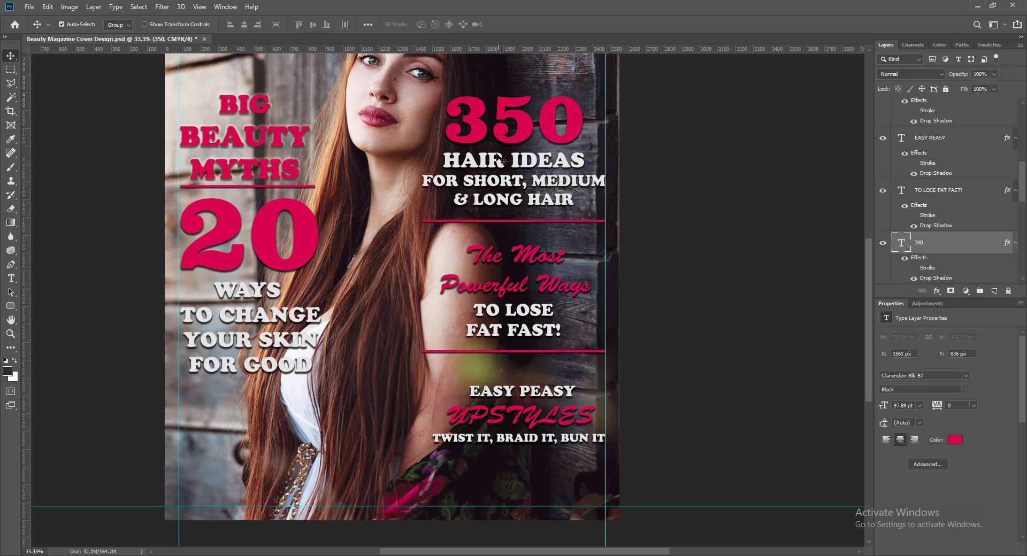
# Step: Open barcode.png from recent files and drag it onto the cover's lower left
pyautogui.click(732, 231)
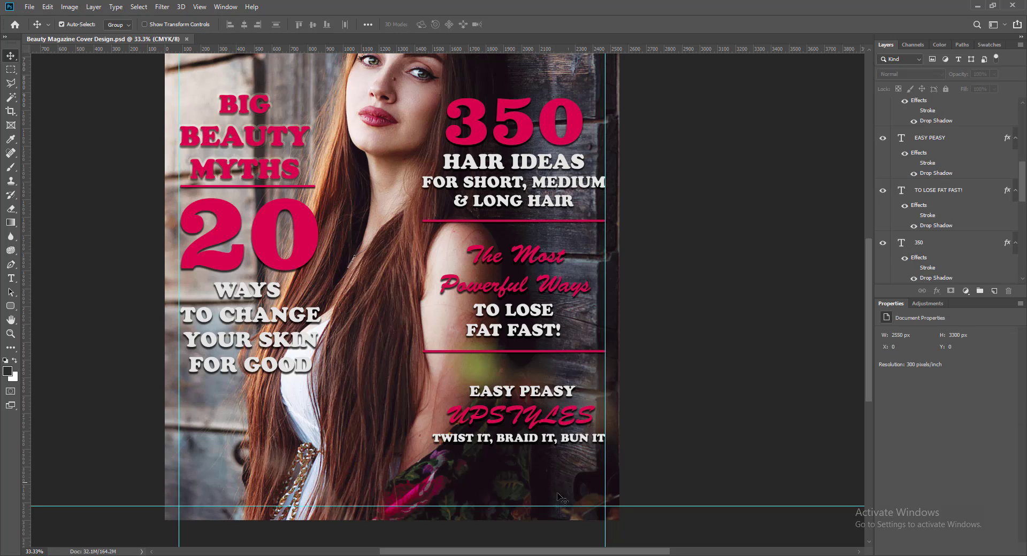
pyautogui.click(29, 7)
pyautogui.moveTo(50, 70)
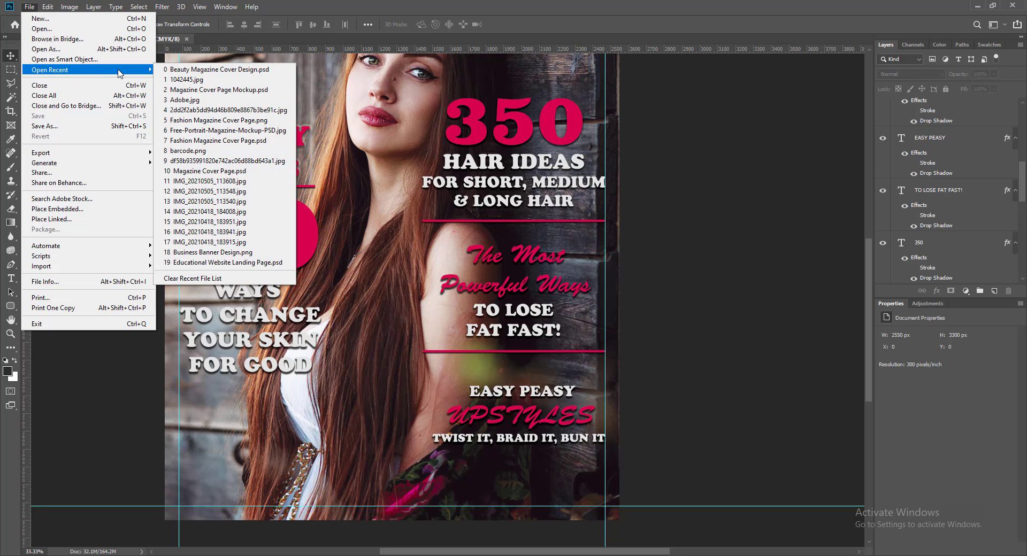
pyautogui.click(187, 150)
pyautogui.moveTo(447, 298); pyautogui.dragTo(278, 465)
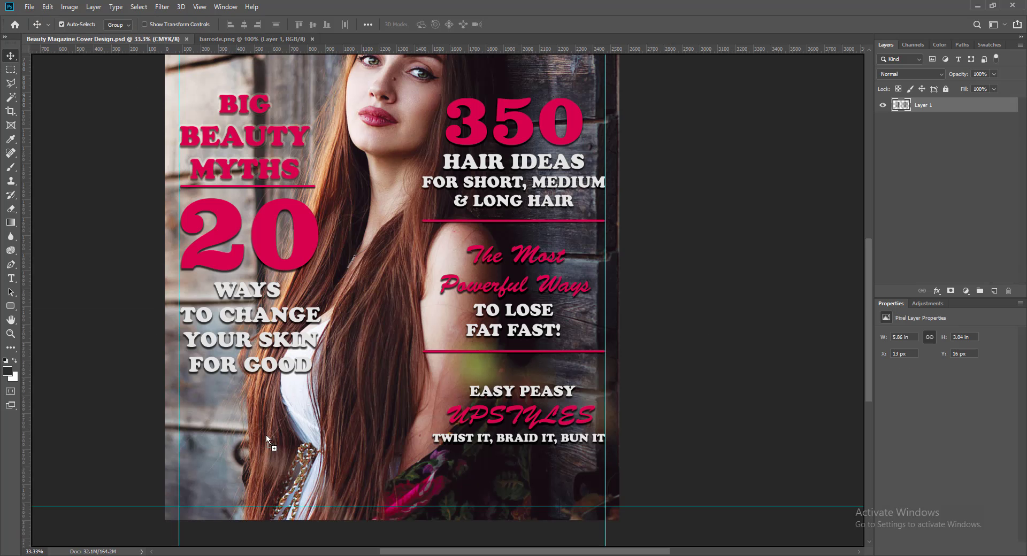
# Step: Draw a rectangle on a new layer in the lower left, filled light grey #e5e5e5
pyautogui.click(993, 291)
pyautogui.moveTo(12, 306); pyautogui.dragTo(45, 309)
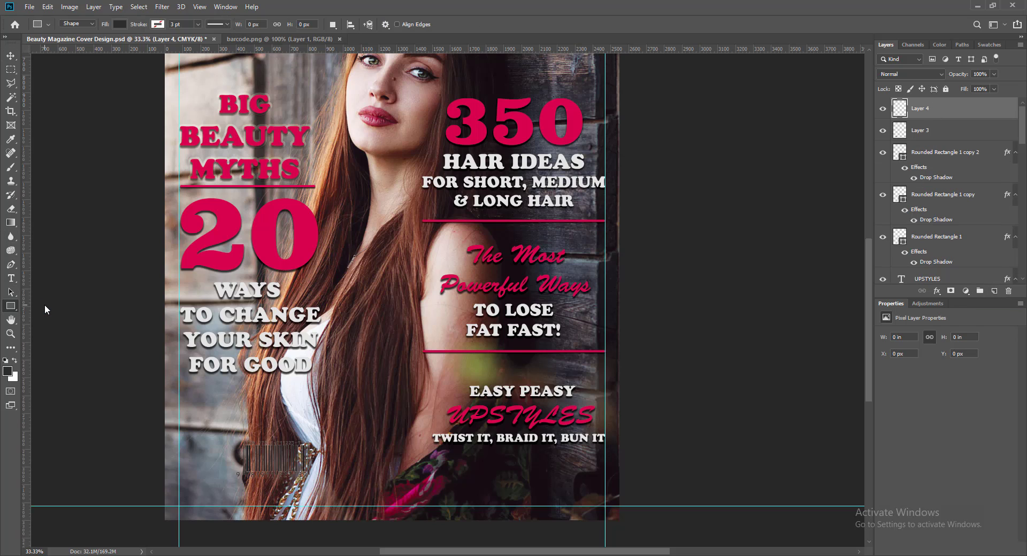
pyautogui.moveTo(196, 397); pyautogui.dragTo(308, 440)
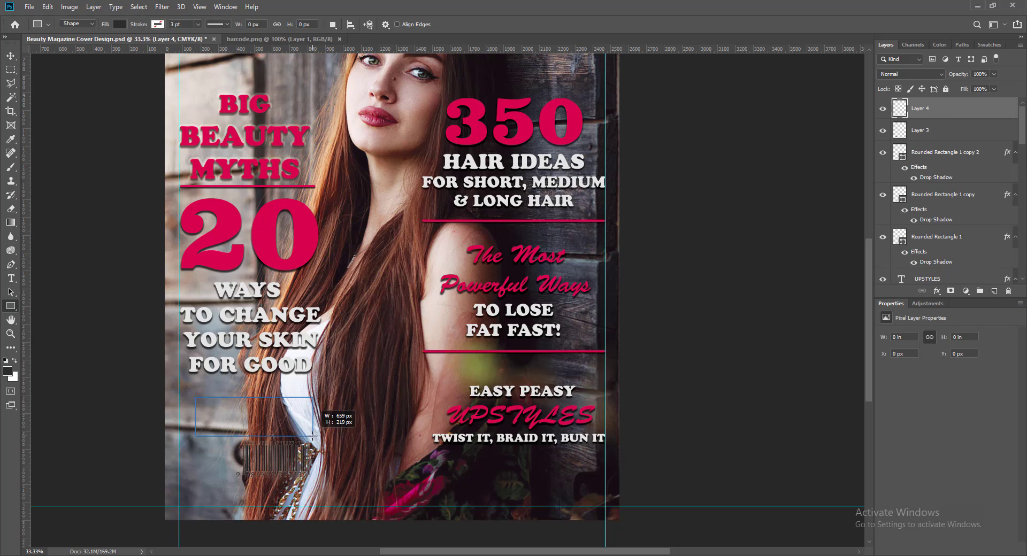
pyautogui.click(11, 56)
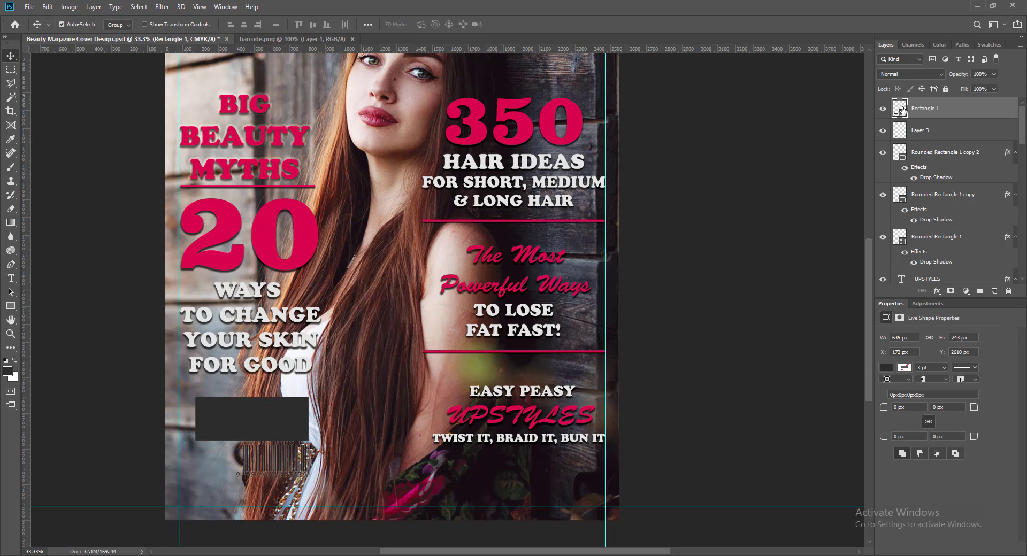
pyautogui.doubleClick(903, 110)
pyautogui.click(448, 161)
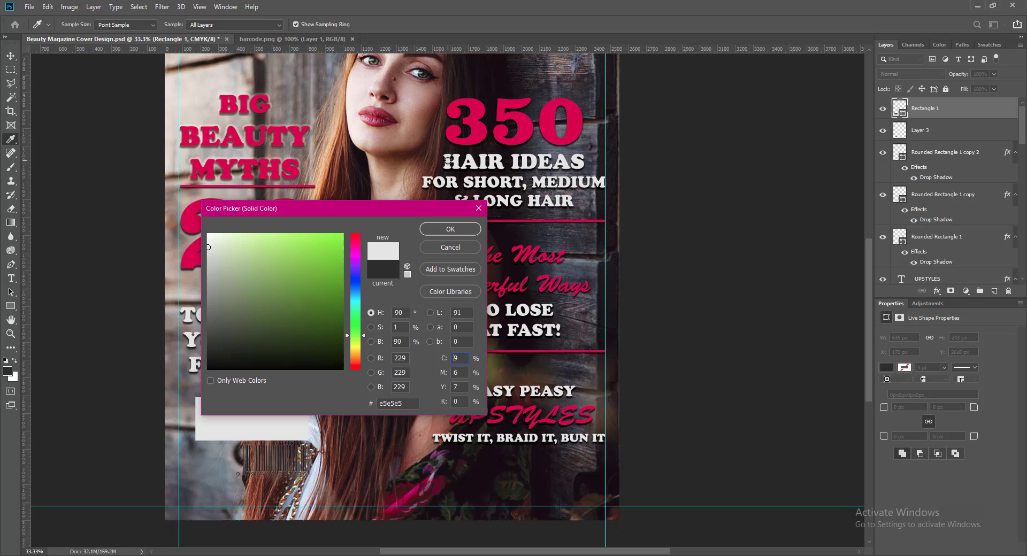
pyautogui.click(450, 229)
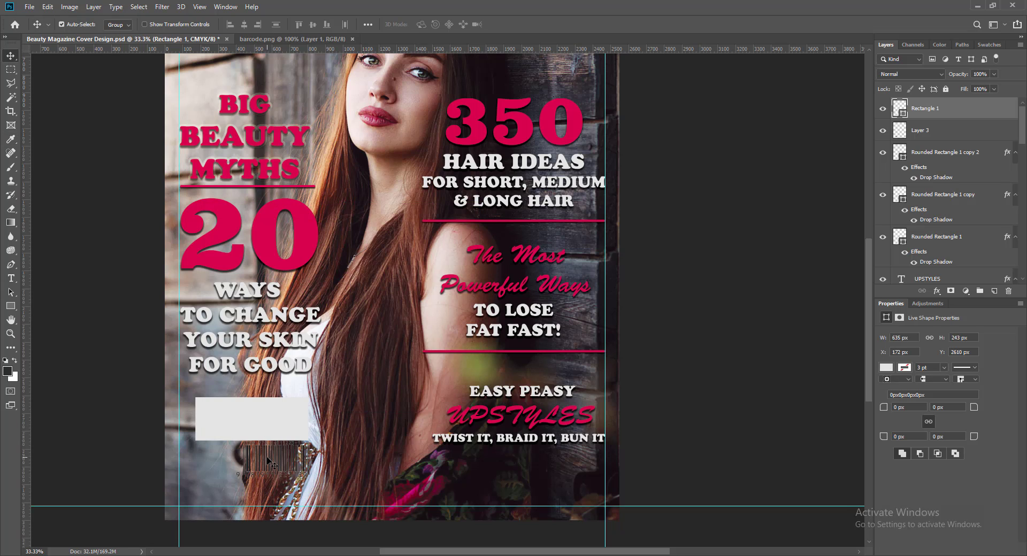
# Step: Move the barcode up into the grey box
pyautogui.moveTo(269, 461); pyautogui.dragTo(251, 432)
pyautogui.hotkey('ctrl', 'z')
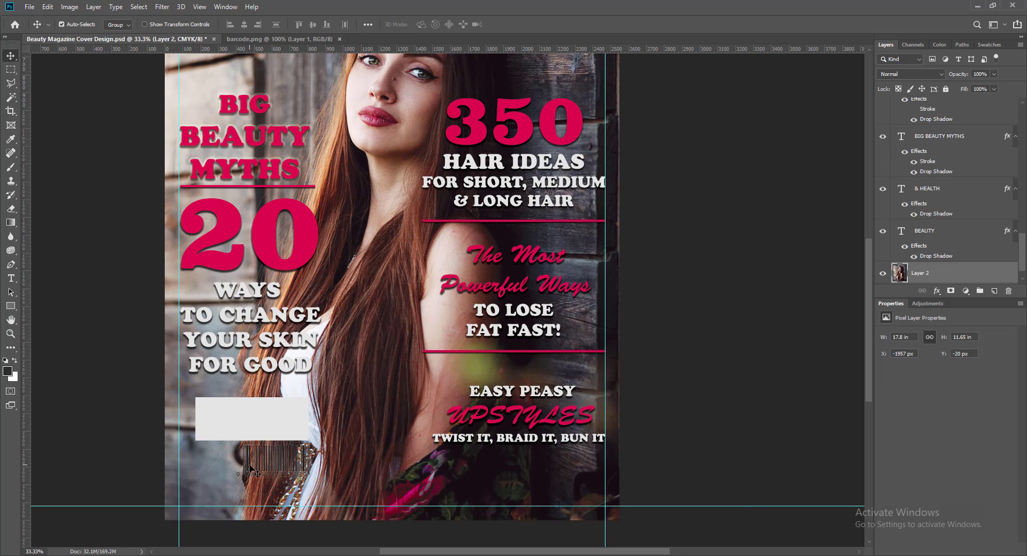
pyautogui.moveTo(252, 470); pyautogui.dragTo(222, 423)
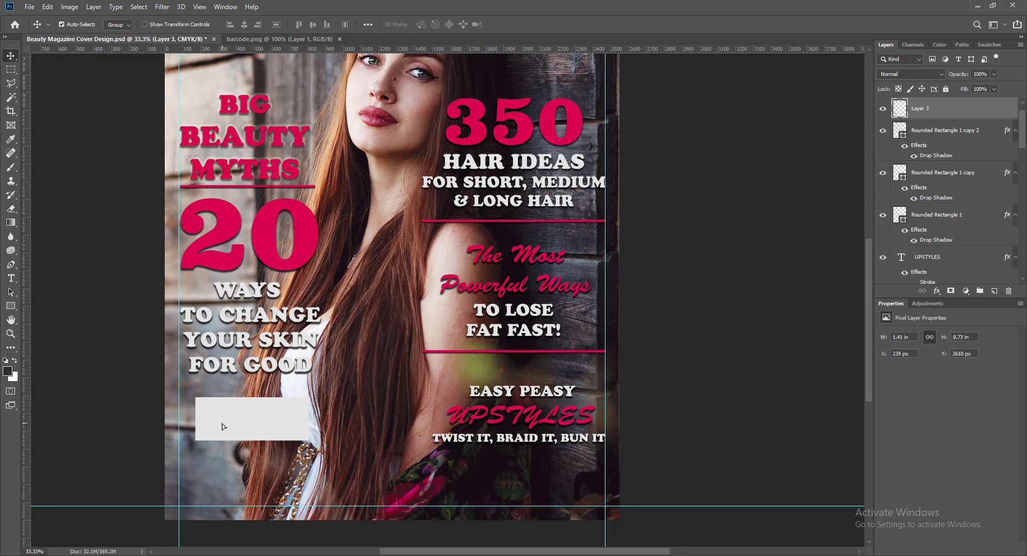
pyautogui.scroll(1, 941, 130)
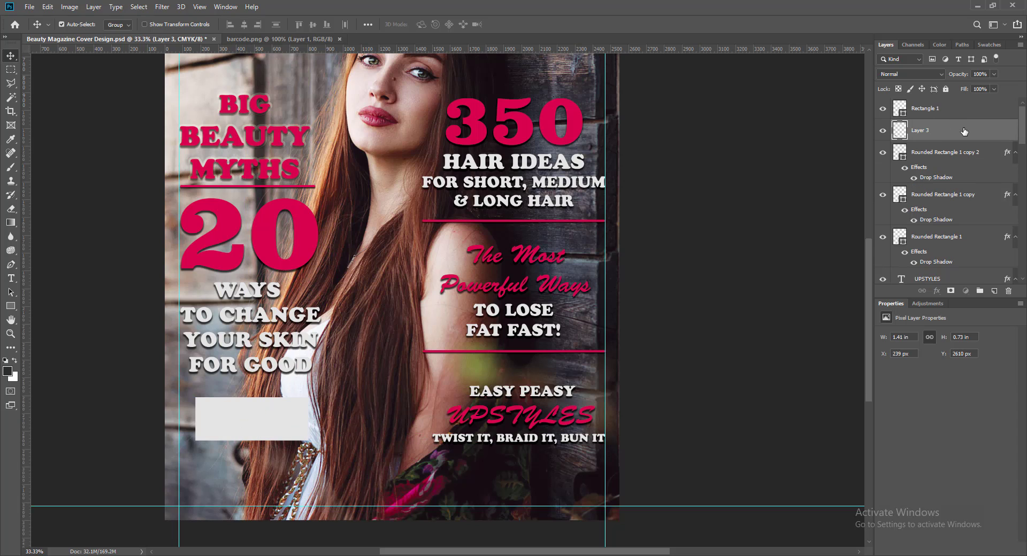
# Step: Stack the barcode above the grey box and resize the box to fit the barcode
pyautogui.moveTo(964, 131); pyautogui.dragTo(962, 104)
pyautogui.click(295, 434)
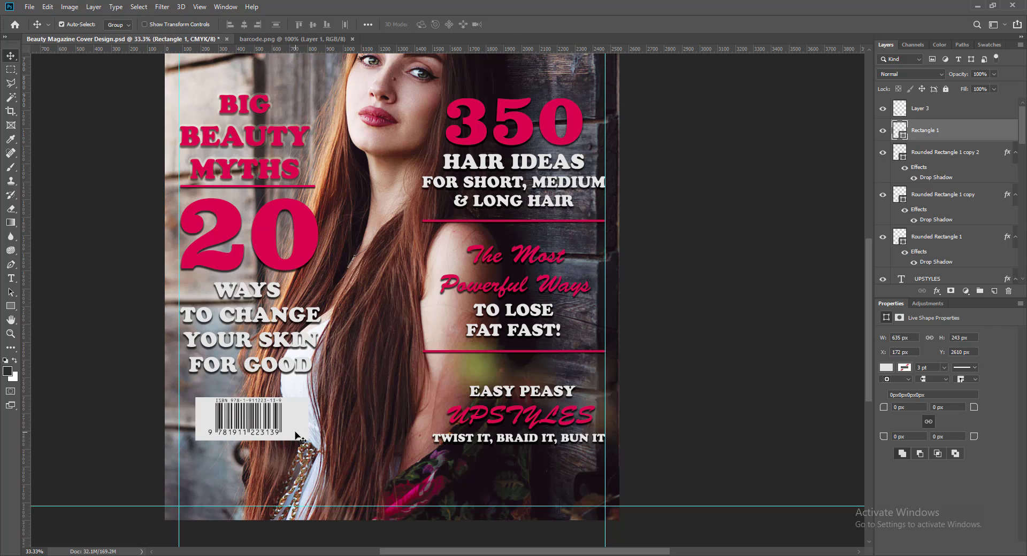
pyautogui.hotkey('ctrl', 't')
pyautogui.moveTo(308, 419); pyautogui.dragTo(290, 419)
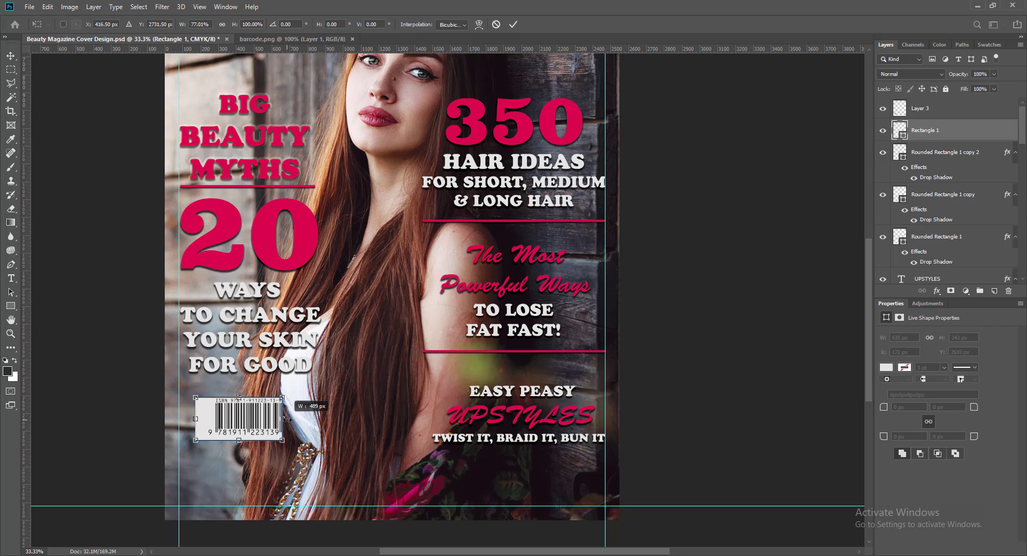
pyautogui.moveTo(196, 419); pyautogui.dragTo(249, 436)
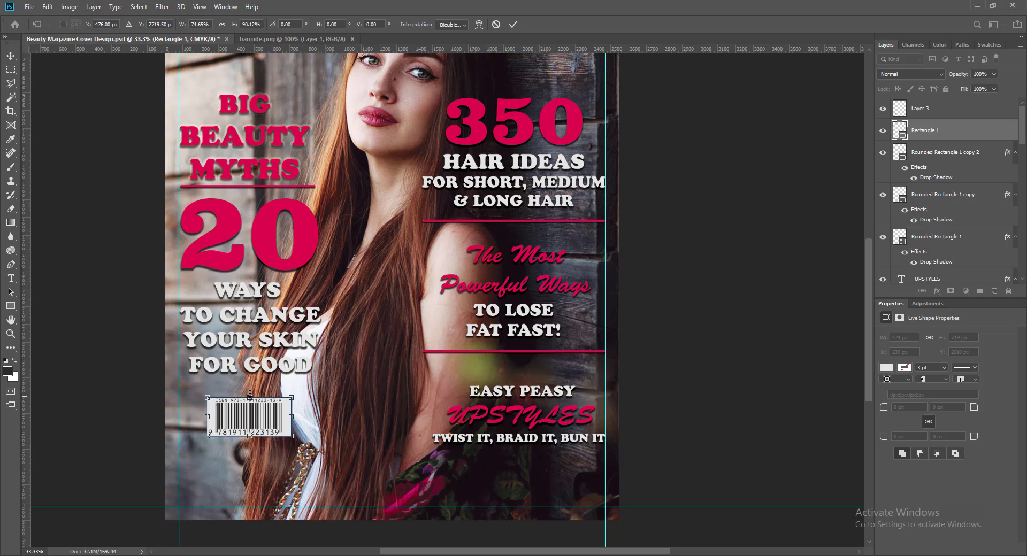
pyautogui.moveTo(250, 397); pyautogui.dragTo(251, 396)
pyautogui.hotkey('ctrl', '+')
pyautogui.moveTo(212, 474); pyautogui.dragTo(204, 474)
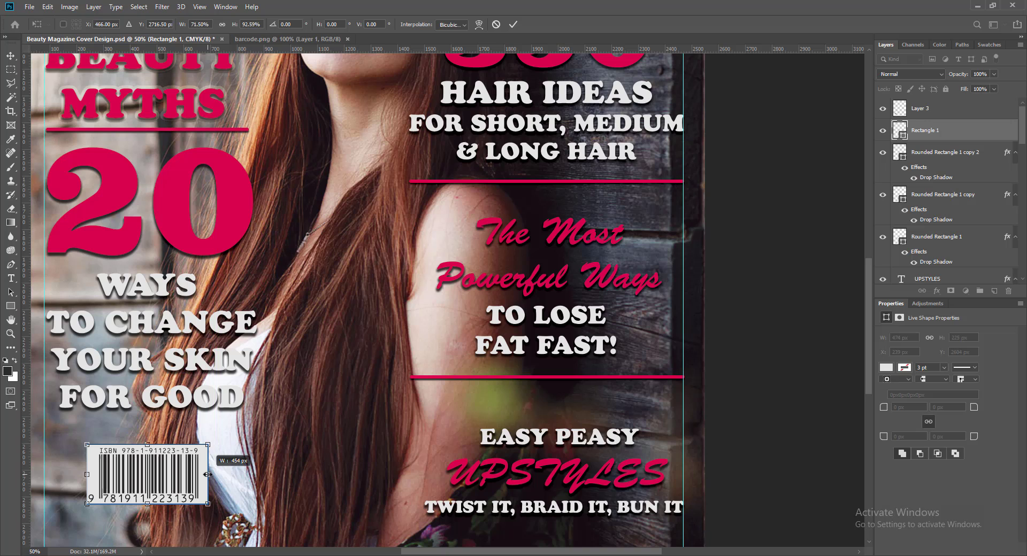
pyautogui.press('Return')
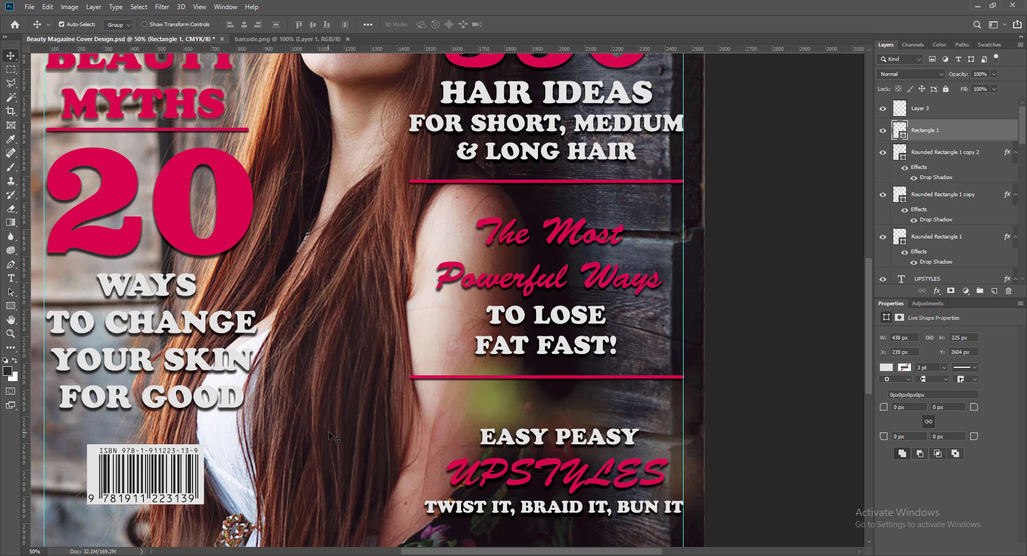
# Step: Enlarge the barcode and box to about 549 × 282 px and move them to the bottom-left corner
pyautogui.scroll(-3, 331, 436)
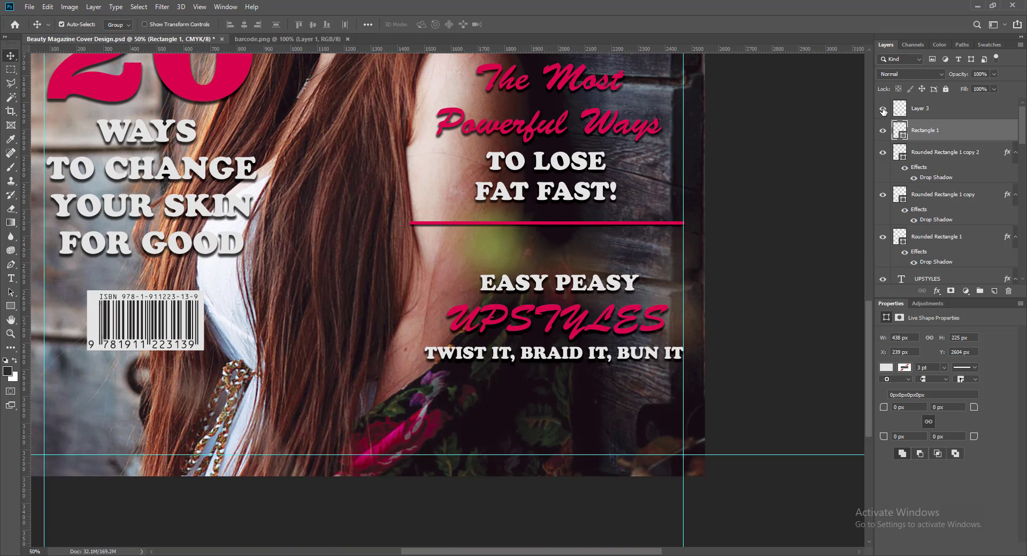
pyautogui.keyDown('shift'); pyautogui.click(177, 321); pyautogui.keyUp('shift')
pyautogui.hotkey('ctrl', 't')
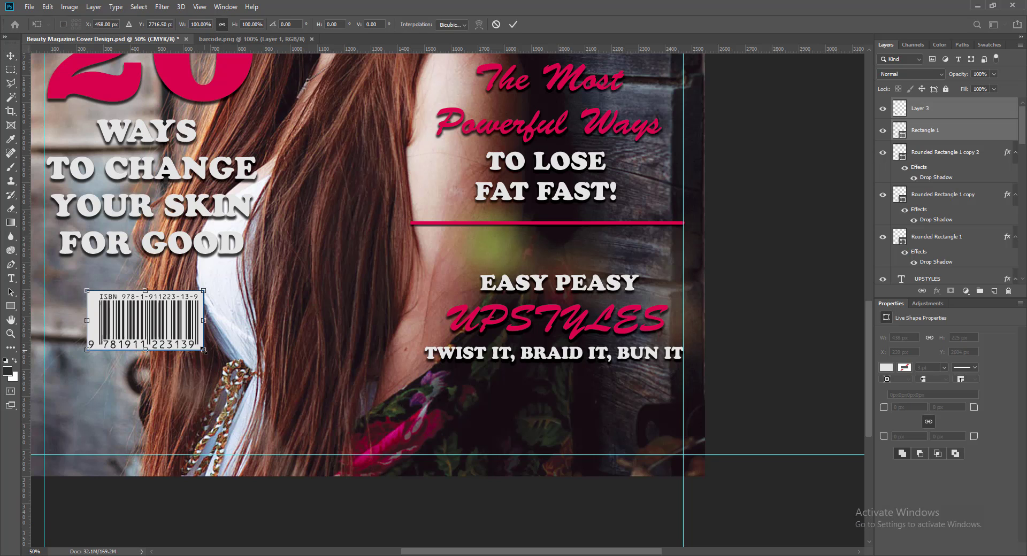
pyautogui.moveTo(203, 350); pyautogui.dragTo(233, 364)
pyautogui.press('Return')
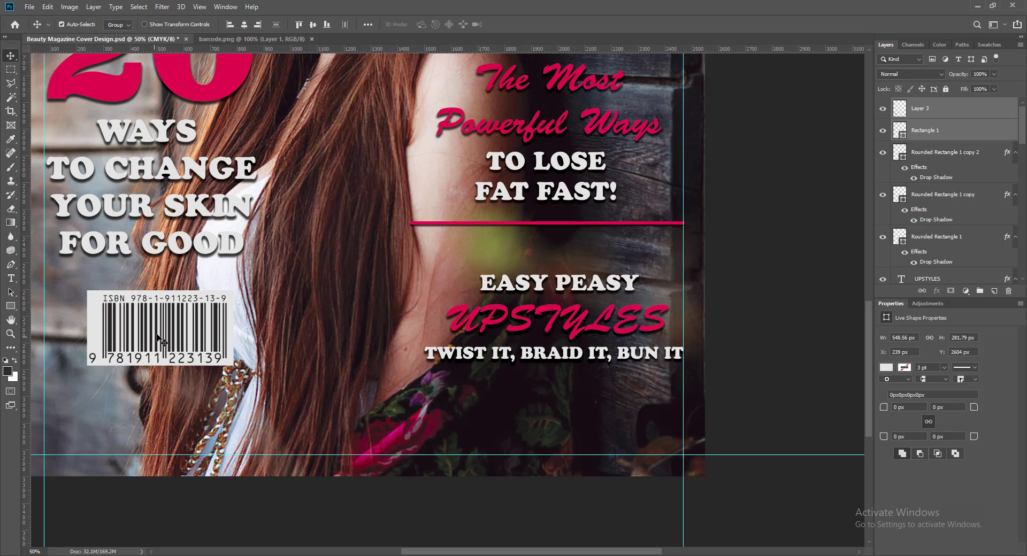
pyautogui.moveTo(169, 326)
pyautogui.mouseDown()
pyautogui.moveTo(141, 416)
pyautogui.moveTo(126, 416)
pyautogui.mouseUp()
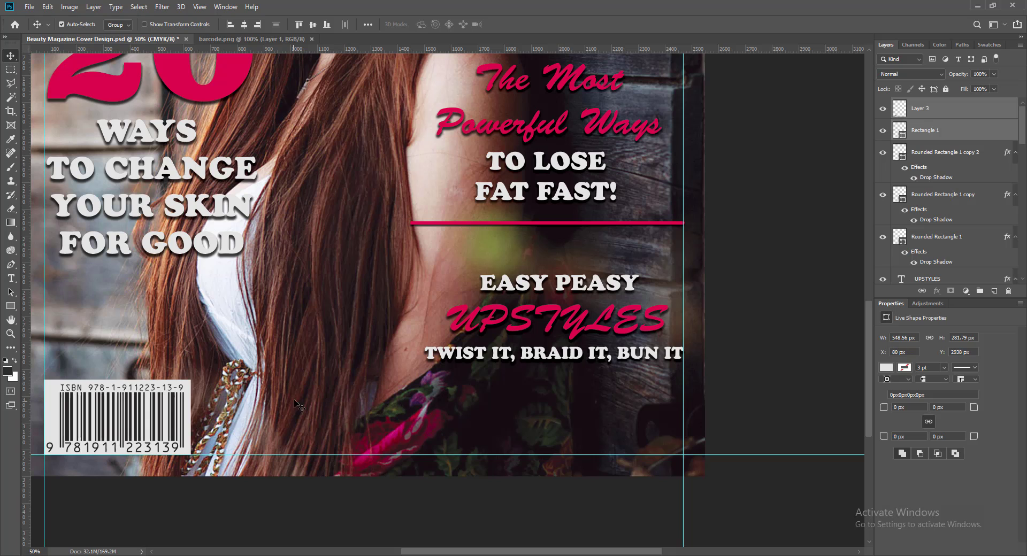
pyautogui.hotkey('ctrl', '-')
pyautogui.scroll(2, 378, 414)
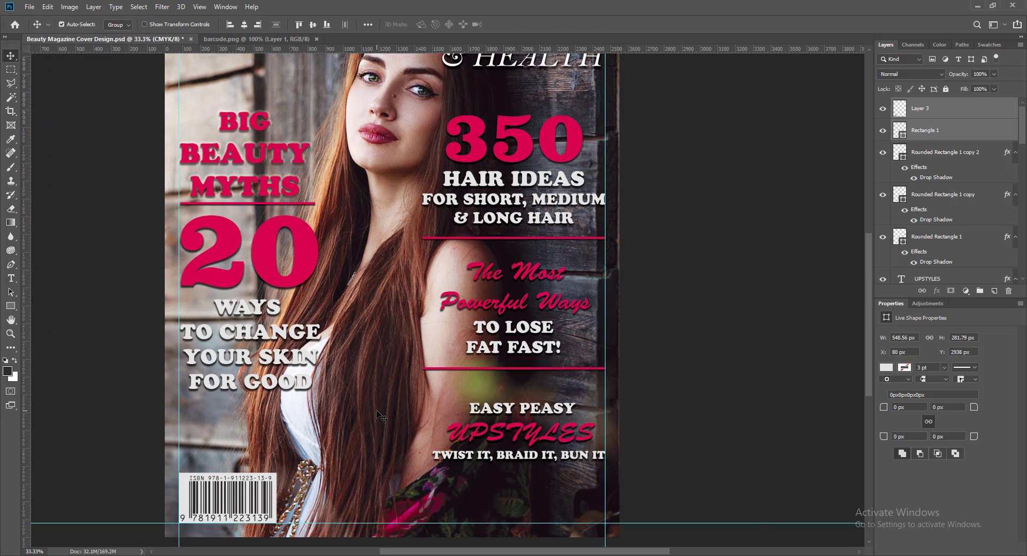
# Step: Duplicate the TWIST IT, BRAID IT, BUN IT tagline above the barcode and retype it as '$ 8.99'
pyautogui.click(465, 457)
pyautogui.keyDown('alt'); pyautogui.moveTo(463, 459); pyautogui.dragTo(214, 461); pyautogui.keyUp('alt')
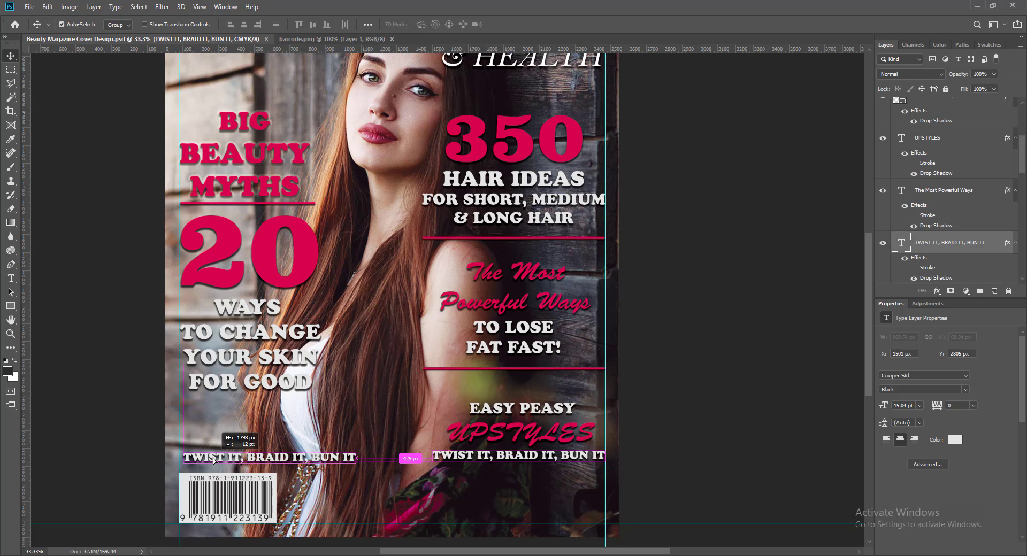
pyautogui.doubleClick(901, 242)
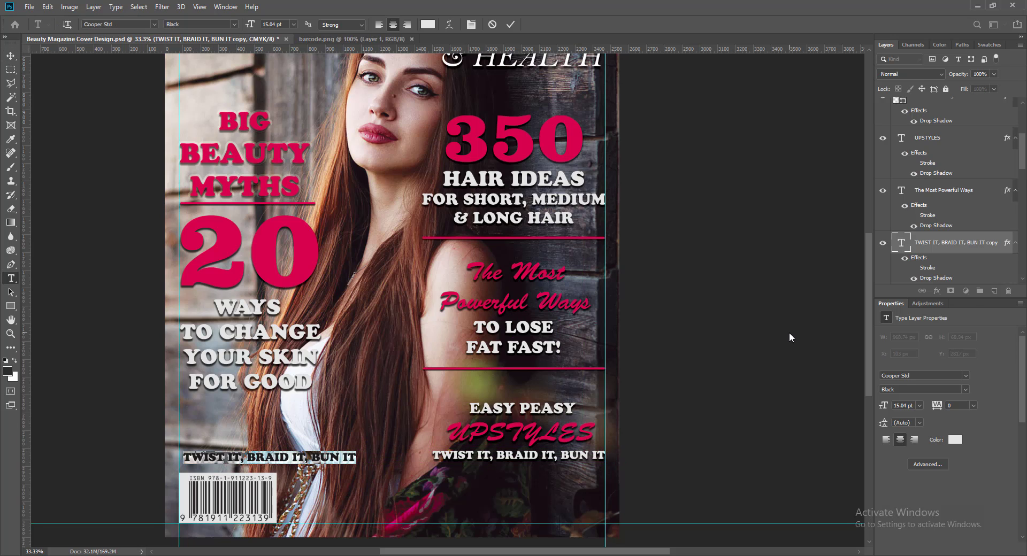
pyautogui.write('$ 8.99')
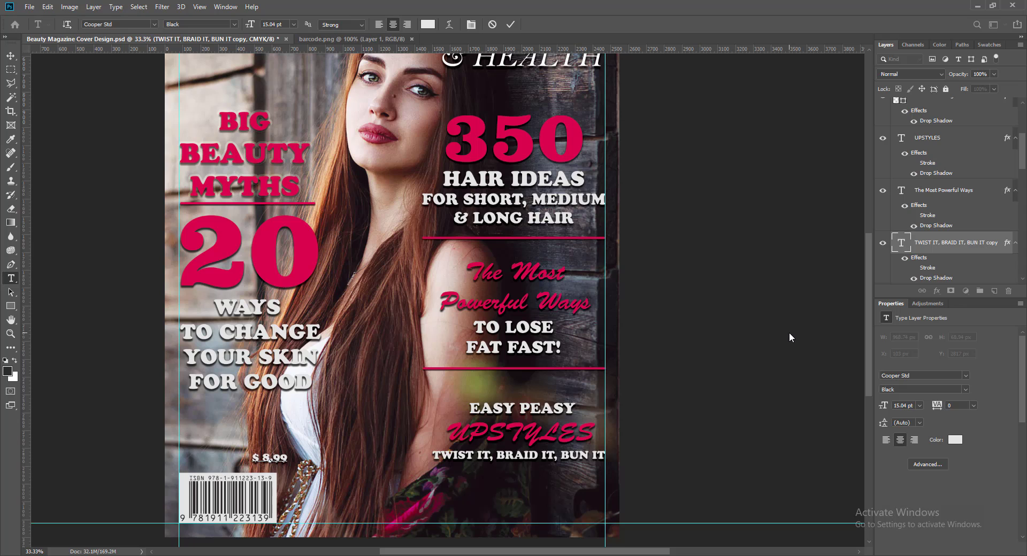
# Step: Set the $ 8.99 price text to 16 pt
pyautogui.click(293, 24)
pyautogui.moveTo(252, 458); pyautogui.dragTo(286, 459)
pyautogui.click(293, 23)
pyautogui.click(275, 107)
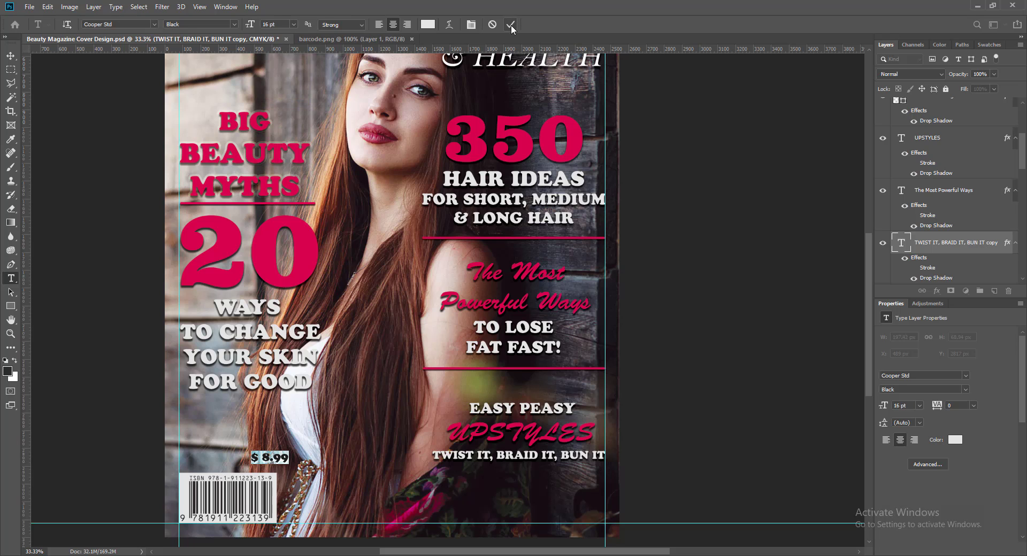
pyautogui.click(511, 24)
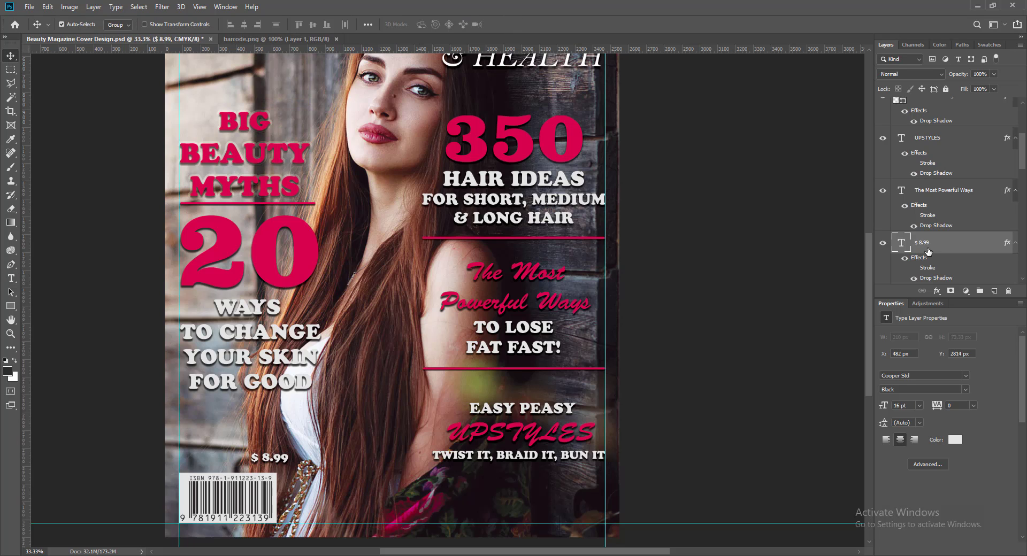
# Step: Reduce the price's Drop Shadow size to 6 and place it just above the barcode
pyautogui.rightClick(900, 242)
pyautogui.click(908, 248)
pyautogui.click(634, 281)
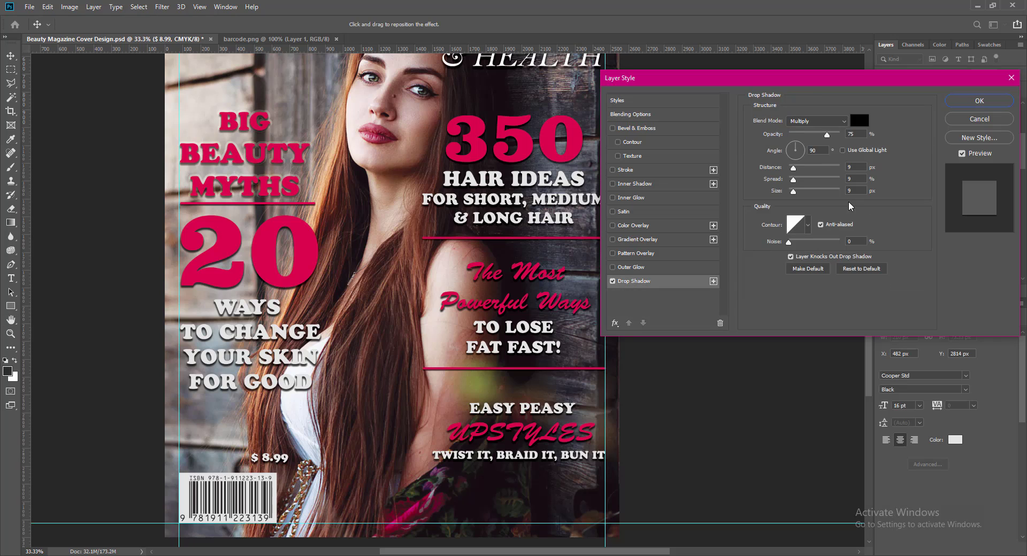
pyautogui.write('6')
pyautogui.click(854, 178)
pyautogui.click(979, 100)
pyautogui.moveTo(280, 463); pyautogui.dragTo(239, 468)
# Step: Fine-tune the $ 8.99 price position above the barcode with arrow-key nudges
pyautogui.press('Down')
pyautogui.press('Down')
pyautogui.press('Down')
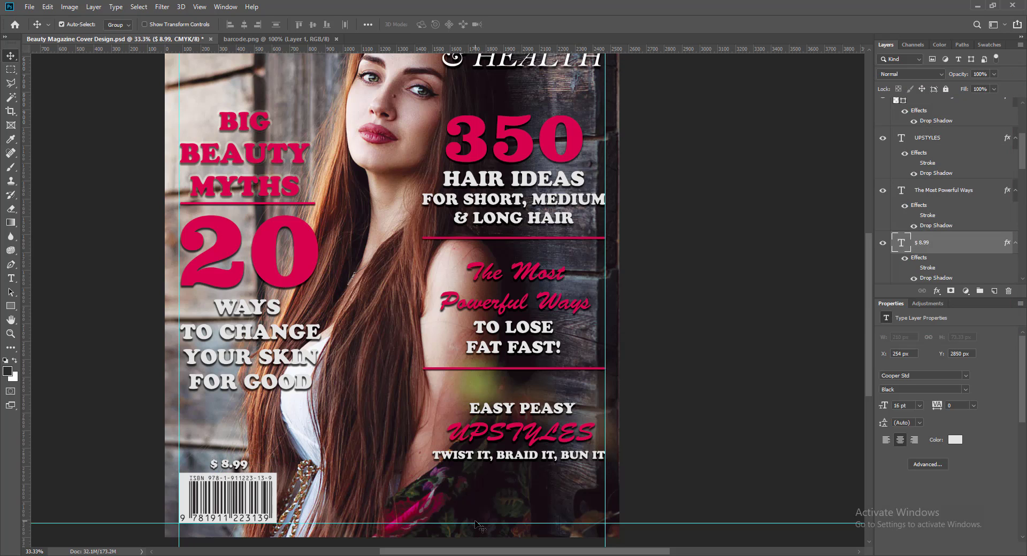
pyautogui.press('Down')
pyautogui.press('Down')
pyautogui.press('Down')
pyautogui.press('Left')
pyautogui.press('Left')
pyautogui.press('Left')
pyautogui.press('Left')
pyautogui.press('Left')
pyautogui.press('Left')
pyautogui.press('Up')
pyautogui.press('Up')
pyautogui.press('Up')
pyautogui.press('Left')
pyautogui.press('Left')
pyautogui.press('Left')
pyautogui.press('Right')
pyautogui.press('Right')
pyautogui.press('Right')
pyautogui.press('Right')
pyautogui.press('Right')
pyautogui.press('Right')
pyautogui.press('Right')
pyautogui.press('Right')
pyautogui.press('Right')
pyautogui.press('Left')
pyautogui.press('Left')
pyautogui.press('Left')
pyautogui.scroll(2, 454, 534)
pyautogui.scroll(-1, 730, 462)
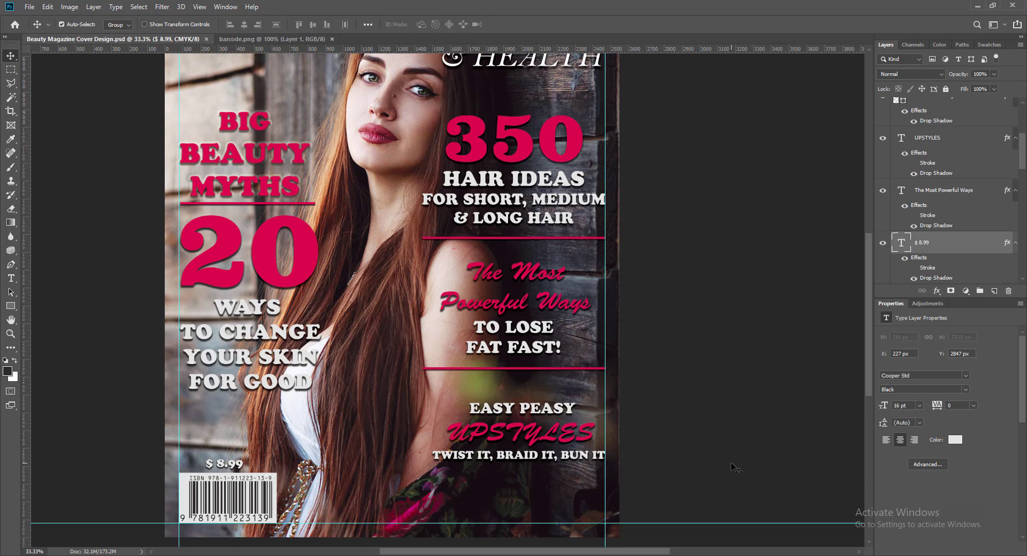
pyautogui.scroll(3, 730, 462)
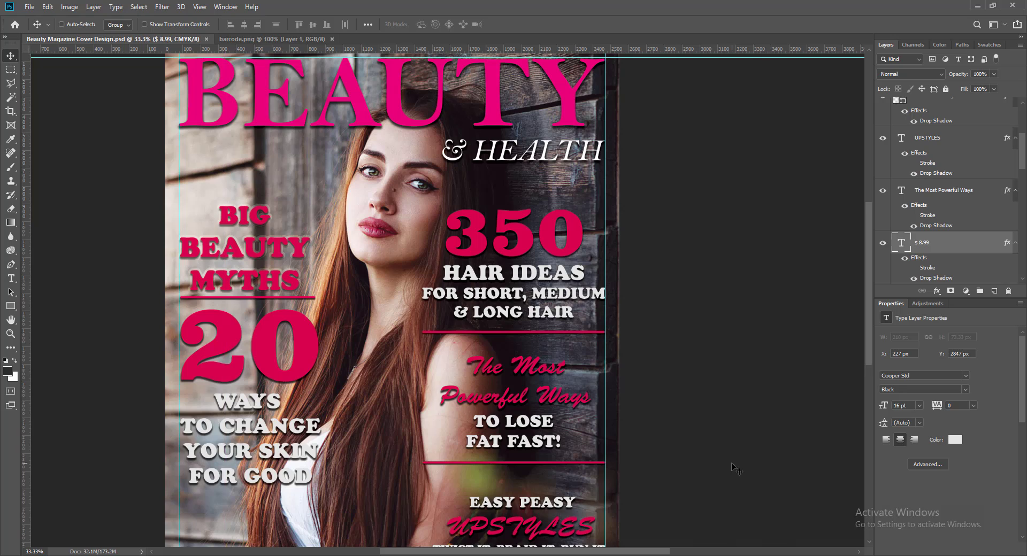
pyautogui.hotkey('ctrl', '-')
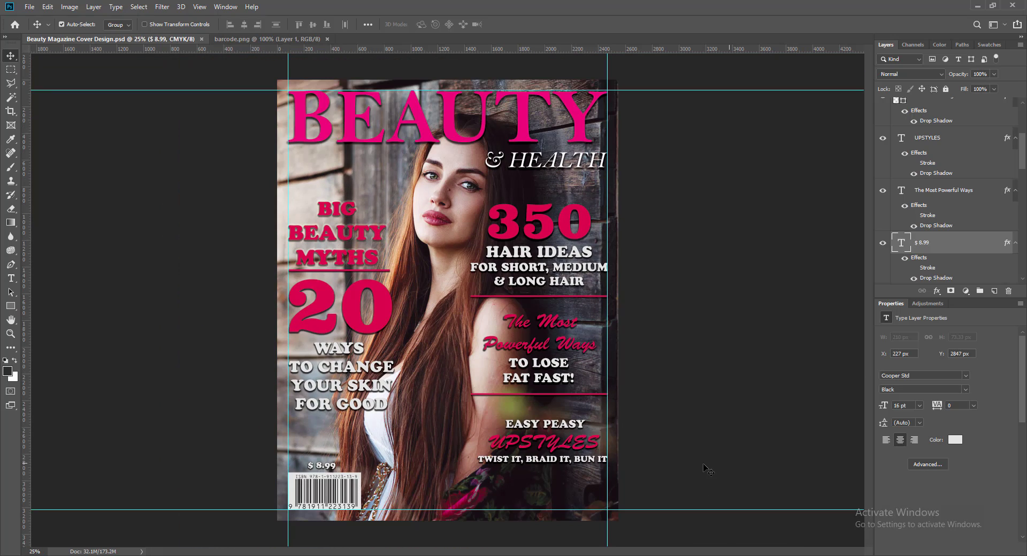
pyautogui.press('Down')
pyautogui.press('Down')
pyautogui.press('Down')
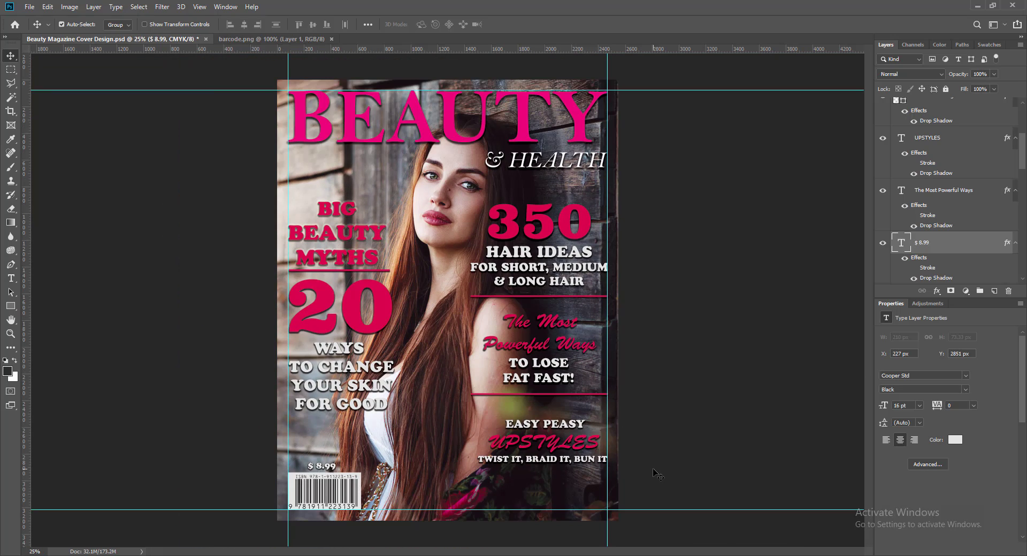
pyautogui.press('Right')
pyautogui.press('Right')
pyautogui.press('Right')
pyautogui.press('Left')
pyautogui.press('Left')
pyautogui.press('Left')
pyautogui.press('Left')
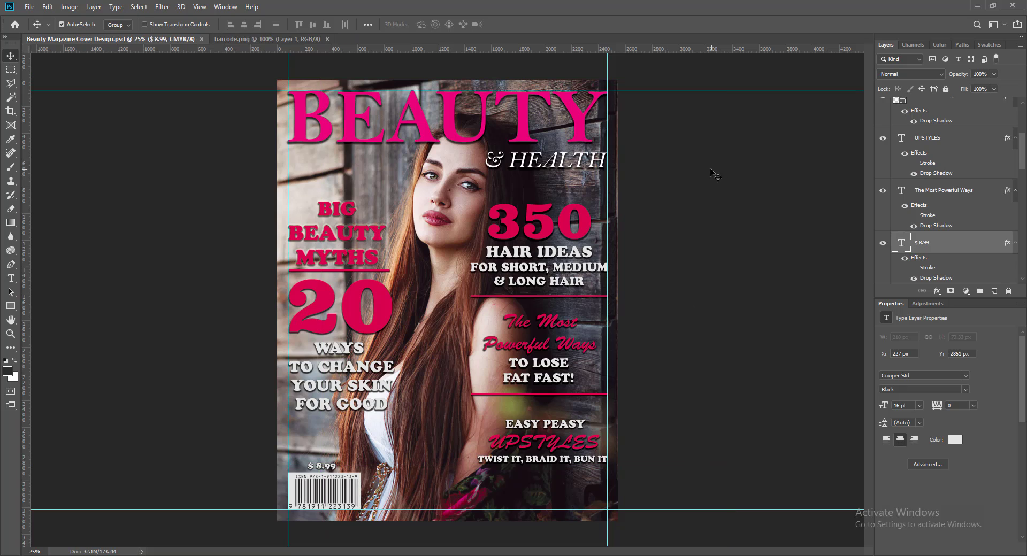
# Step: Drag all horizontal and vertical guides off the cover
pyautogui.moveTo(663, 90); pyautogui.dragTo(695, 39)
pyautogui.moveTo(287, 84); pyautogui.dragTo(206, 48)
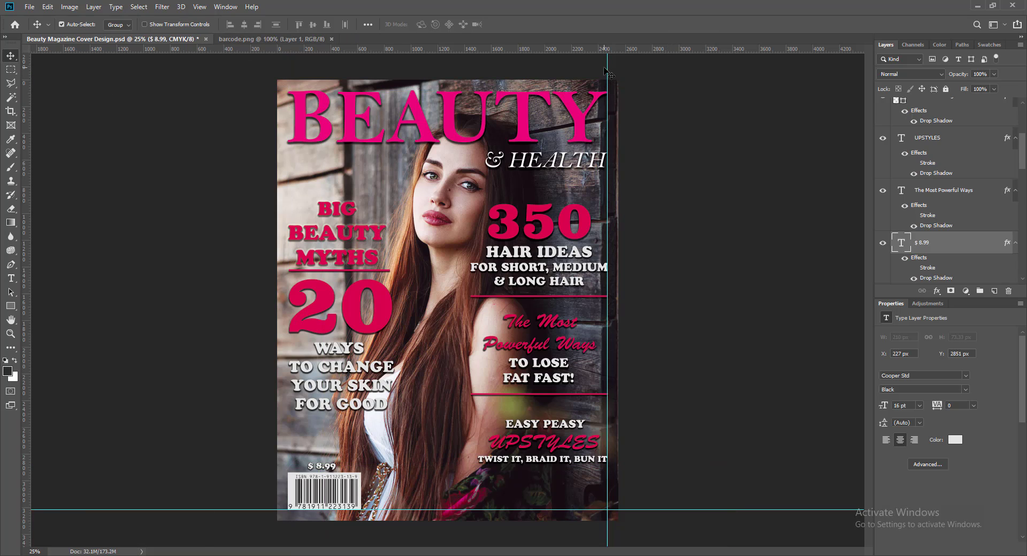
pyautogui.moveTo(607, 69); pyautogui.dragTo(602, 48)
pyautogui.moveTo(22, 127)
pyautogui.mouseDown()
pyautogui.moveTo(225, 143)
pyautogui.moveTo(233, 48)
pyautogui.mouseUp()
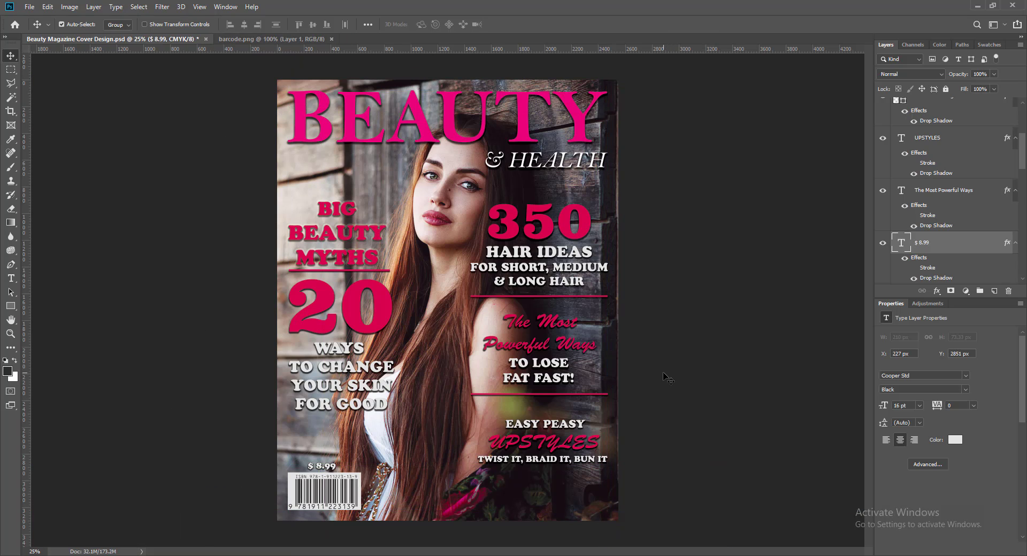
# Step: Shift the background photo slightly left and save
pyautogui.click(437, 327)
pyautogui.press('Right')
pyautogui.press('Right')
pyautogui.press('Right')
pyautogui.press('Right')
pyautogui.press('Right')
pyautogui.press('Right')
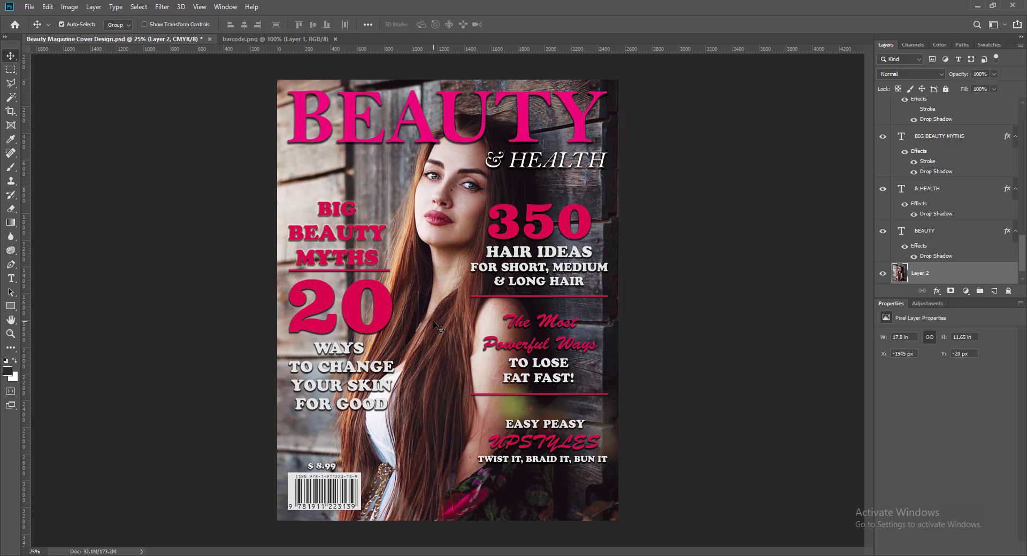
pyautogui.press('Right')
pyautogui.press('Right')
pyautogui.press('Right')
pyautogui.press('Right')
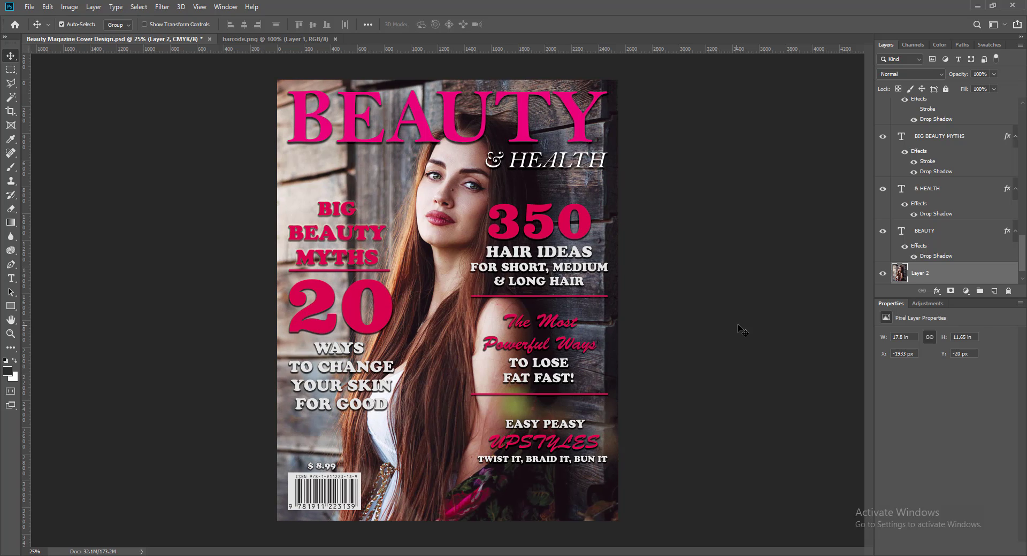
pyautogui.click(743, 328)
pyautogui.click(773, 371)
pyautogui.press('Left')
pyautogui.press('Left')
pyautogui.press('Left')
pyautogui.press('Left')
pyautogui.press('Left')
pyautogui.press('Left')
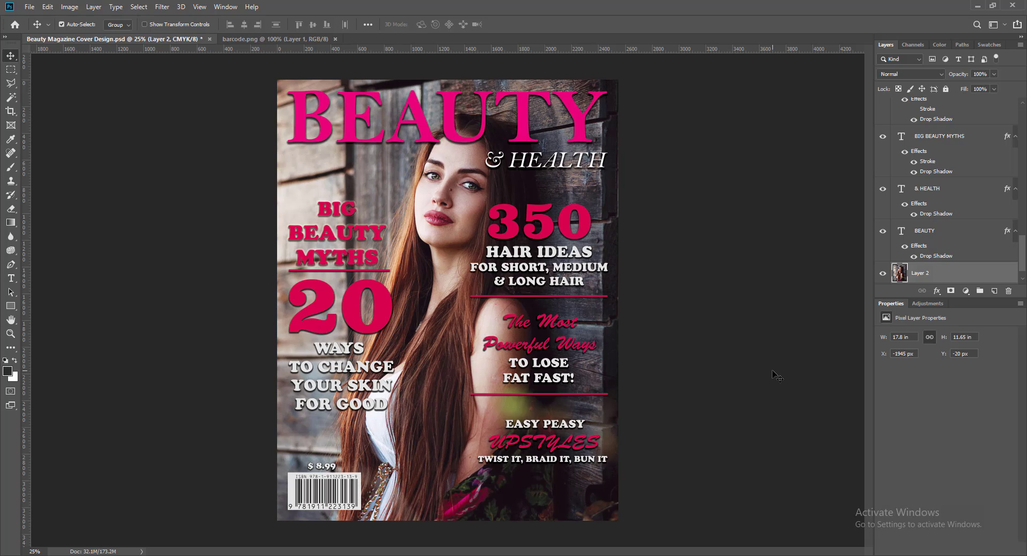
pyautogui.hotkey('ctrl', 's')
# Step: Nudge the UPSTYLES and tagline lines up, save the cover, and review it
pyautogui.click(534, 442)
pyautogui.keyDown('shift'); pyautogui.click(530, 459); pyautogui.keyUp('shift')
pyautogui.hotkey('shift', 'Up')
pyautogui.hotkey('shift', 'Up')
pyautogui.hotkey('shift', 'Up')
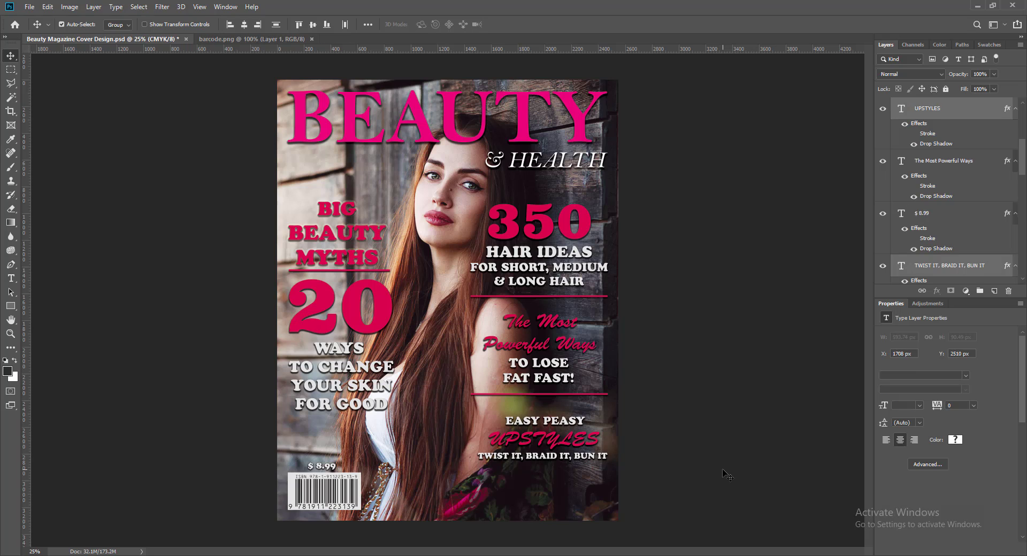
pyautogui.hotkey('shift', 'Up')
pyautogui.click(722, 468)
pyautogui.hotkey('ctrl', 's')
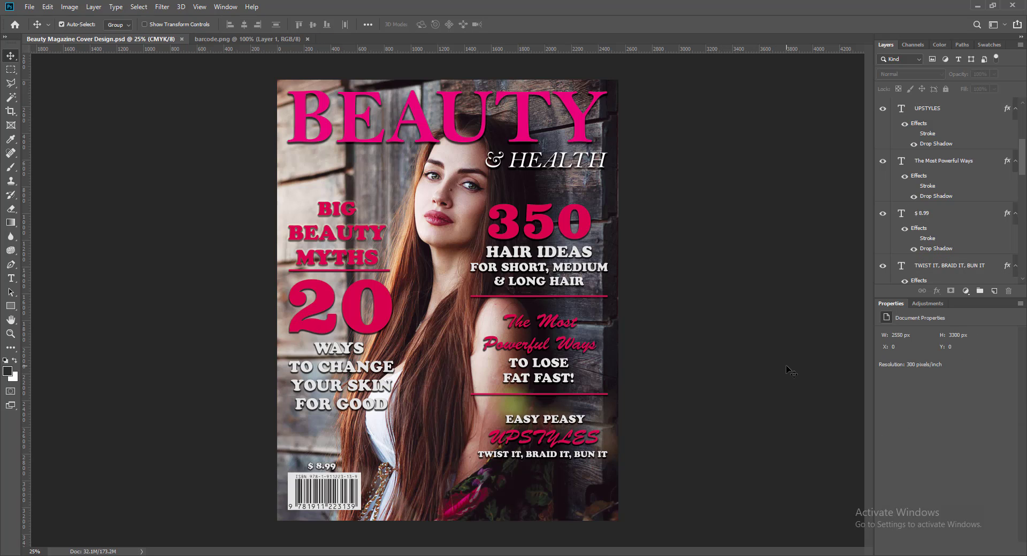
pyautogui.hotkey('ctrl', '+')
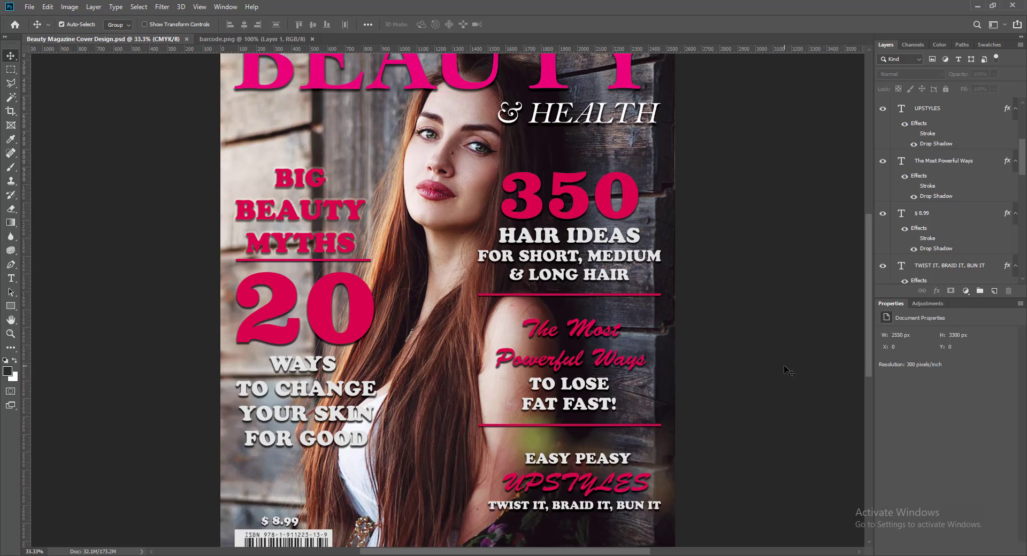
pyautogui.scroll(1, 755, 354)
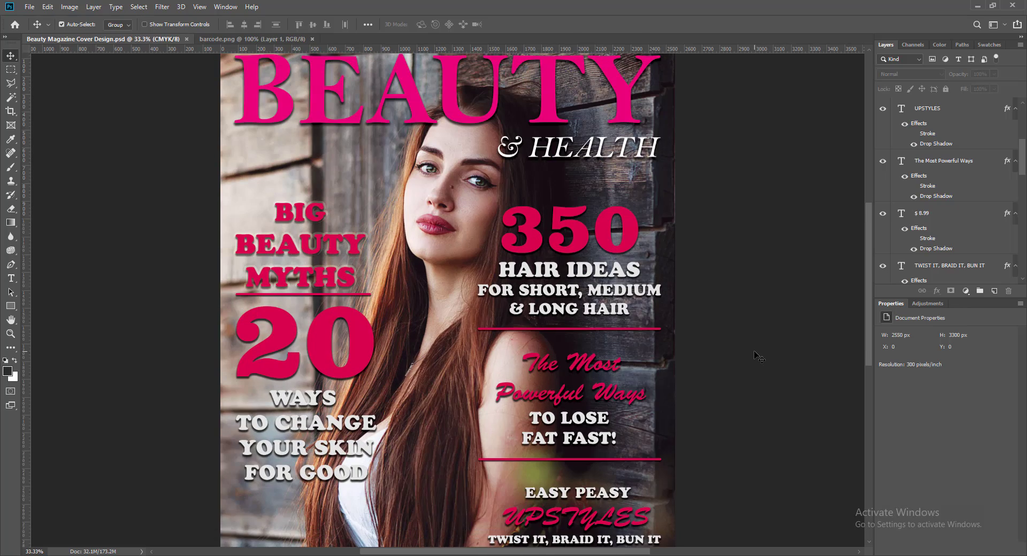
pyautogui.hotkey('ctrl', '-')
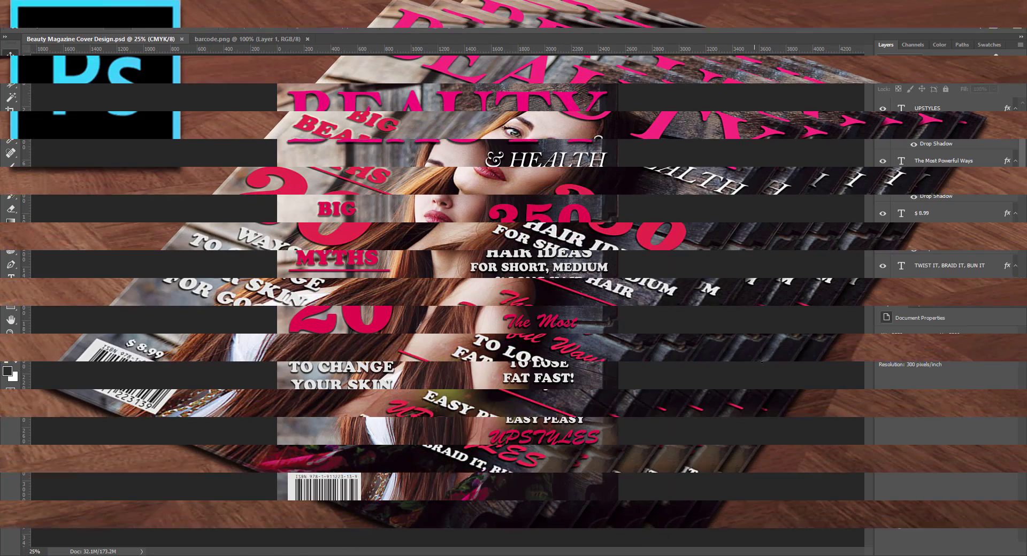